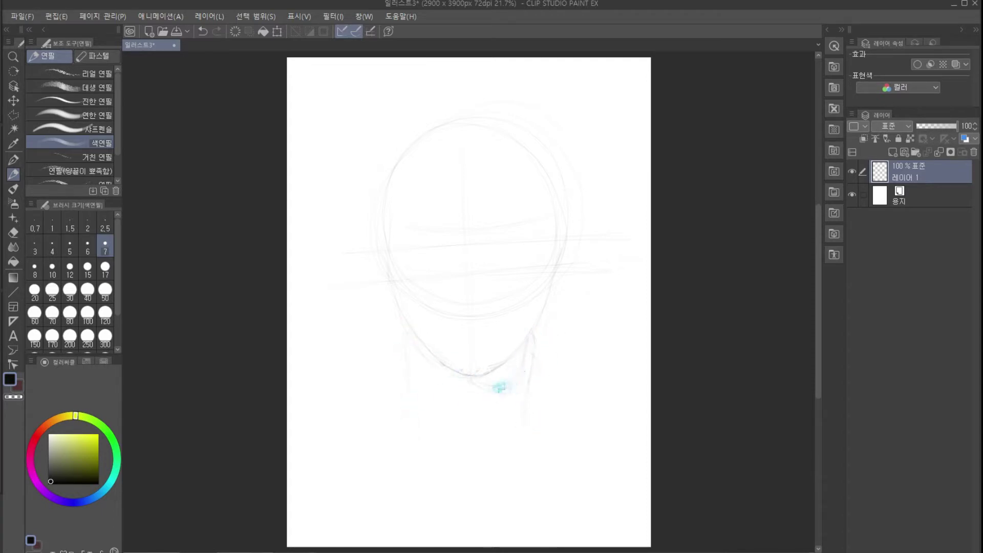
Sketch the almond-shaped outlines of both eyes along the horizontal guide lines of the face.
{"action": "scroll", "coordinate": [617, 246], "scroll_direction": "up", "scroll_amount": 2}
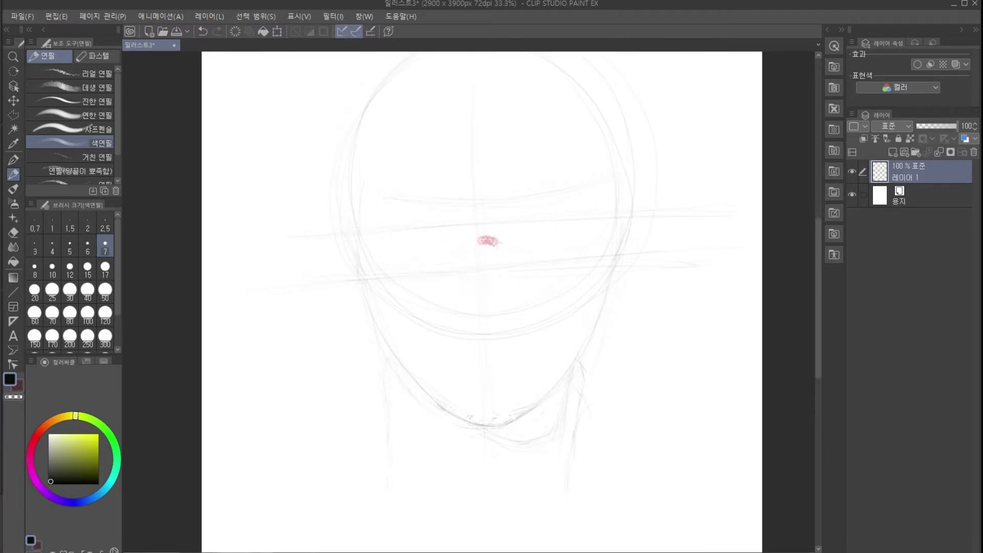
{"action": "mouse_move", "coordinate": [388, 242]}
{"action": "left_mouse_down"}
{"action": "mouse_move", "coordinate": [445, 238]}
{"action": "mouse_move", "coordinate": [412, 268]}
{"action": "mouse_move", "coordinate": [448, 259]}
{"action": "left_mouse_up"}
{"action": "left_click_drag", "start_coordinate": [411, 232], "coordinate": [456, 259]}
{"action": "left_click_drag", "start_coordinate": [516, 238], "coordinate": [589, 239]}
{"action": "mouse_move", "coordinate": [507, 250]}
{"action": "left_mouse_down"}
{"action": "mouse_move", "coordinate": [527, 229]}
{"action": "mouse_move", "coordinate": [576, 236]}
{"action": "left_mouse_up"}
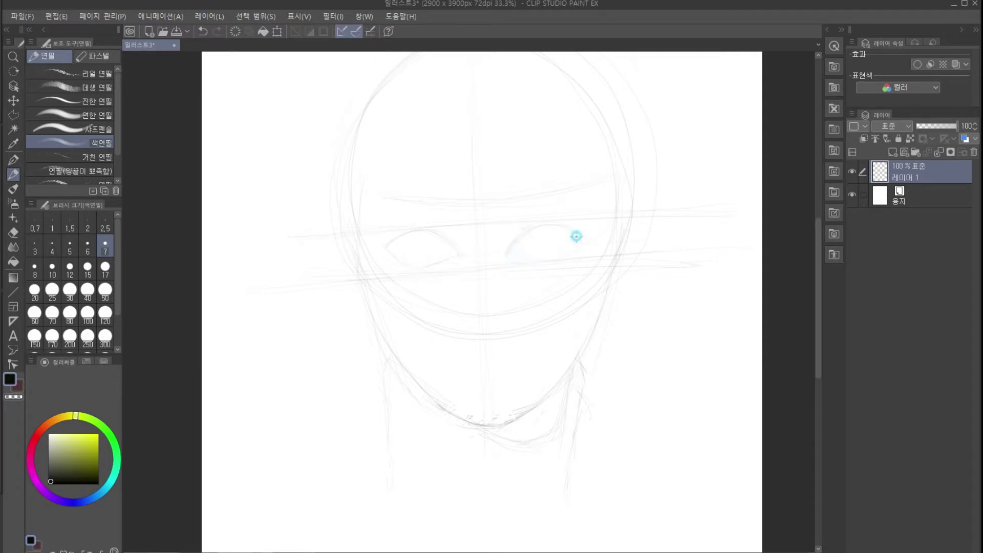
{"action": "left_click", "coordinate": [398, 238]}
{"action": "left_click", "coordinate": [387, 237]}
Sketch both eyebrows above the eyes, plus the lips and the underside of the nose on the face centre line.
{"action": "mouse_move", "coordinate": [418, 202]}
{"action": "left_mouse_down"}
{"action": "mouse_move", "coordinate": [459, 206]}
{"action": "mouse_move", "coordinate": [449, 207]}
{"action": "mouse_move", "coordinate": [462, 225]}
{"action": "mouse_move", "coordinate": [400, 210]}
{"action": "mouse_move", "coordinate": [457, 212]}
{"action": "mouse_move", "coordinate": [432, 201]}
{"action": "mouse_move", "coordinate": [387, 210]}
{"action": "left_mouse_up"}
{"action": "mouse_move", "coordinate": [567, 194]}
{"action": "left_mouse_down"}
{"action": "mouse_move", "coordinate": [526, 210]}
{"action": "mouse_move", "coordinate": [578, 200]}
{"action": "mouse_move", "coordinate": [504, 211]}
{"action": "left_mouse_up"}
{"action": "left_click_drag", "start_coordinate": [493, 350], "coordinate": [518, 350]}
{"action": "mouse_move", "coordinate": [460, 361]}
{"action": "left_mouse_down"}
{"action": "mouse_move", "coordinate": [508, 365]}
{"action": "mouse_move", "coordinate": [493, 371]}
{"action": "left_mouse_up"}
{"action": "left_click_drag", "start_coordinate": [488, 314], "coordinate": [479, 311]}
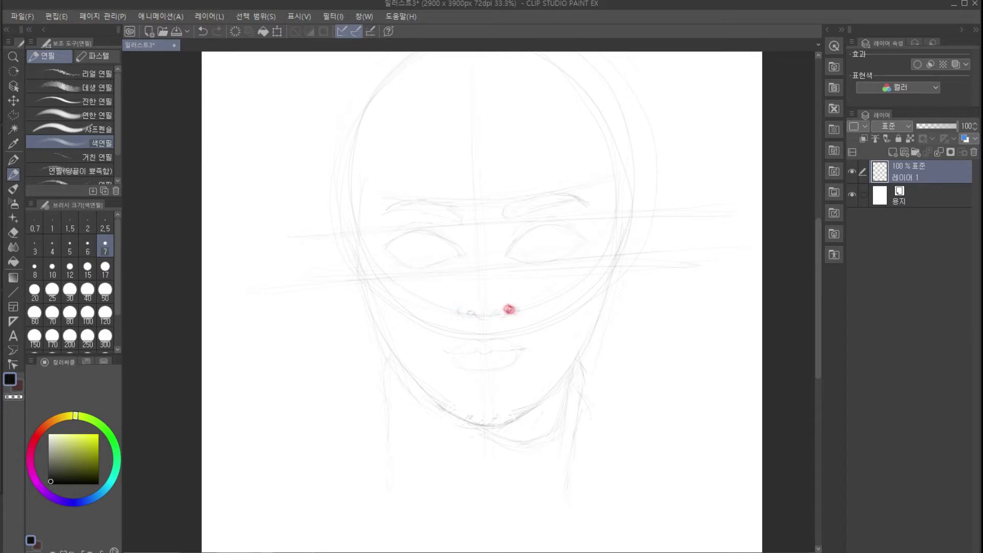
Sketch straight bangs across the forehead and the outer outline of a bob hairstyle around the head.
{"action": "scroll", "coordinate": [451, 207], "scroll_direction": "down", "scroll_amount": 1}
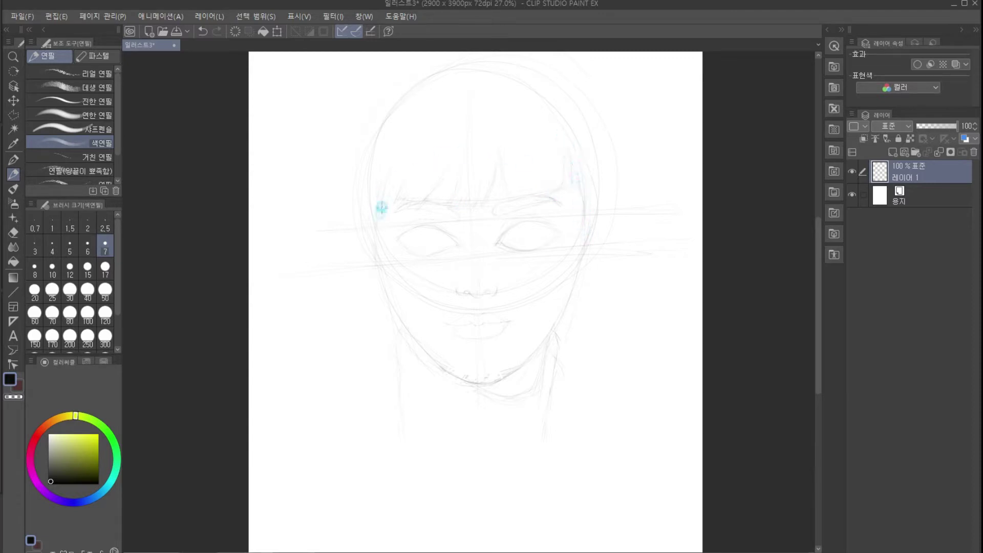
{"action": "left_click_drag", "start_coordinate": [472, 137], "coordinate": [482, 194]}
{"action": "left_click_drag", "start_coordinate": [445, 112], "coordinate": [352, 263]}
{"action": "mouse_move", "coordinate": [382, 139]}
{"action": "left_mouse_down"}
{"action": "mouse_move", "coordinate": [351, 203]}
{"action": "mouse_move", "coordinate": [330, 393]}
{"action": "left_mouse_up"}
{"action": "mouse_move", "coordinate": [351, 300]}
{"action": "left_mouse_down"}
{"action": "mouse_move", "coordinate": [336, 325]}
{"action": "mouse_move", "coordinate": [358, 436]}
{"action": "left_mouse_up"}
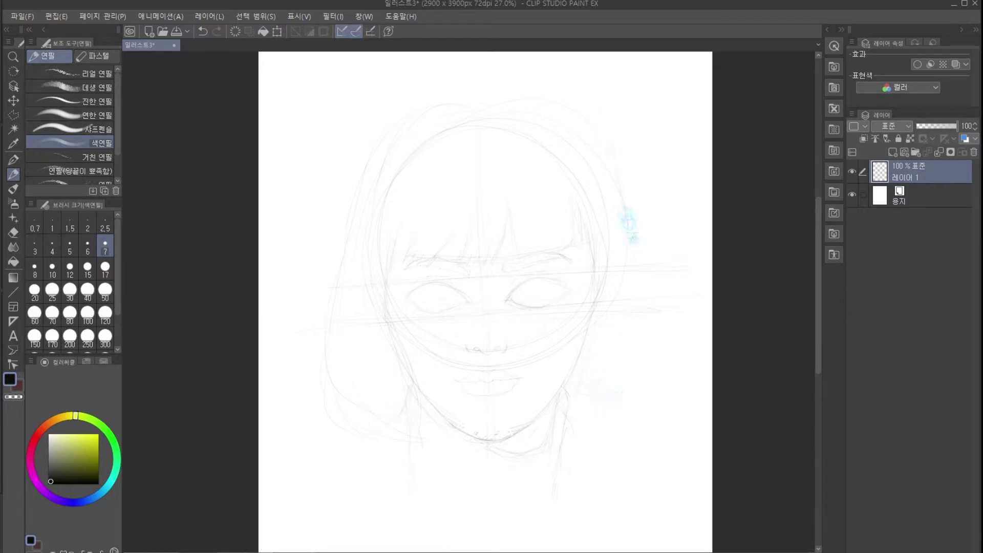
Erase the stray hair lines at the lower left and redraw the crown of the hair higher with a central parting.
{"action": "key", "text": "e"}
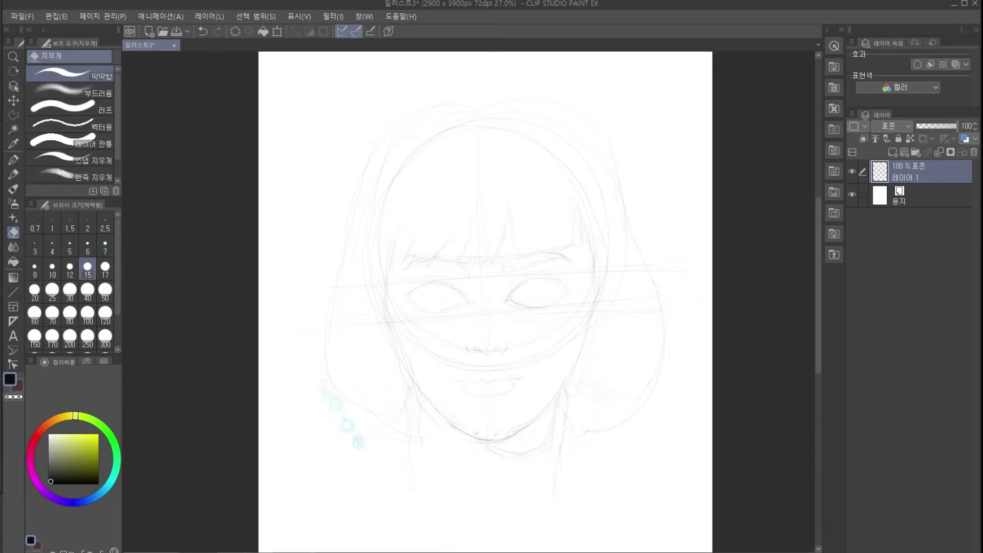
{"action": "key", "text": "p"}
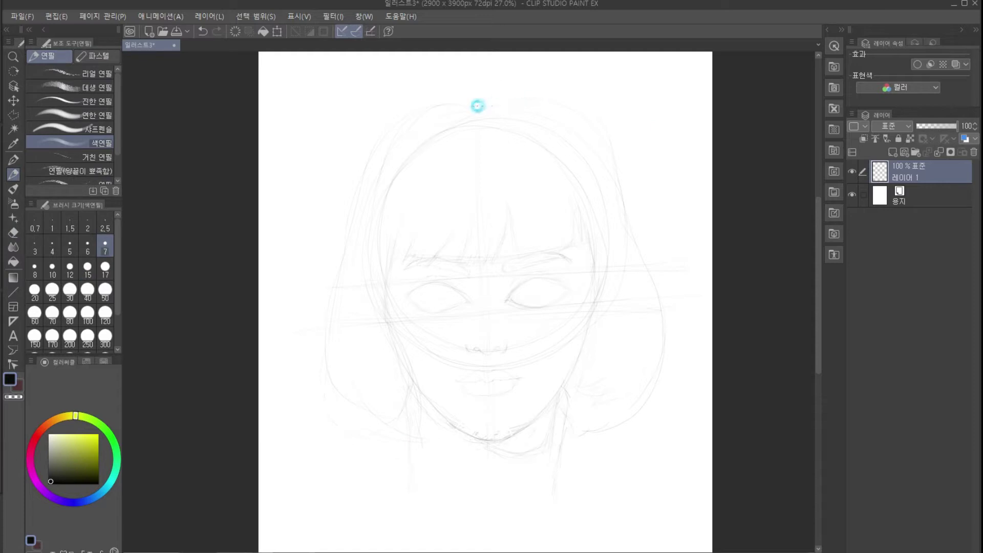
{"action": "mouse_move", "coordinate": [471, 95]}
{"action": "left_mouse_down"}
{"action": "mouse_move", "coordinate": [602, 154]}
{"action": "mouse_move", "coordinate": [476, 103]}
{"action": "mouse_move", "coordinate": [500, 97]}
{"action": "mouse_move", "coordinate": [578, 119]}
{"action": "mouse_move", "coordinate": [470, 95]}
{"action": "left_mouse_up"}
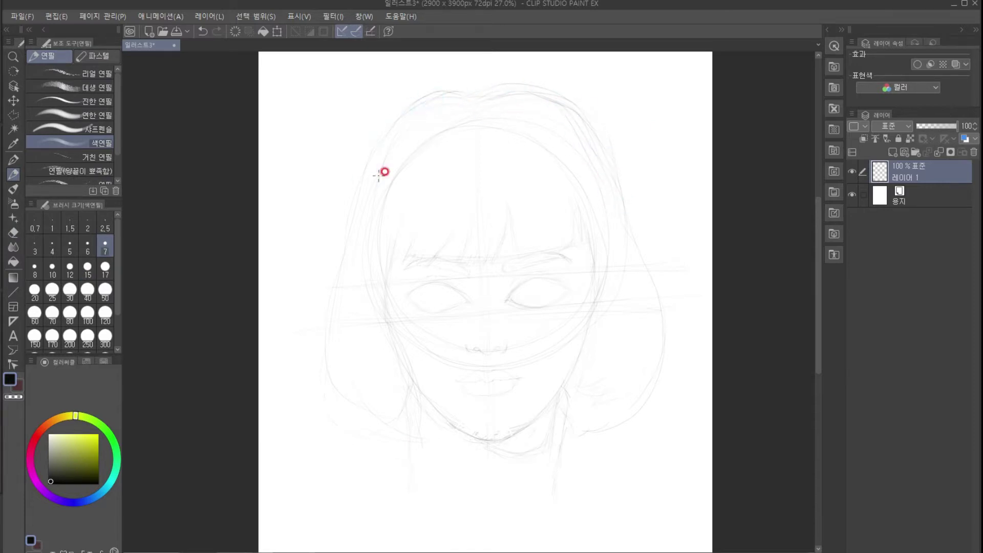
Erase the head circle and guide lines crossing the face and hair with the hard eraser at size 50.
{"action": "key", "text": "e"}
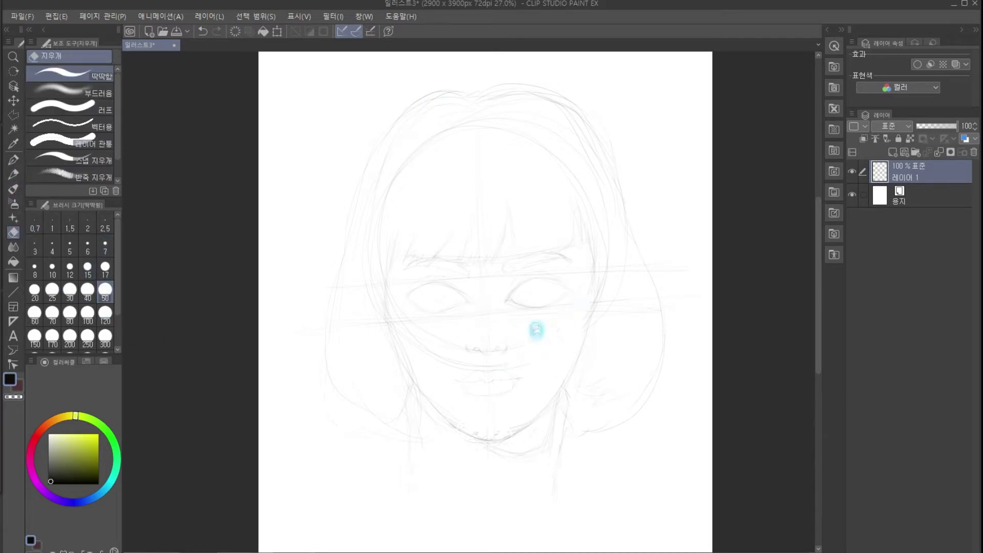
{"action": "left_click_drag", "start_coordinate": [480, 362], "coordinate": [447, 349]}
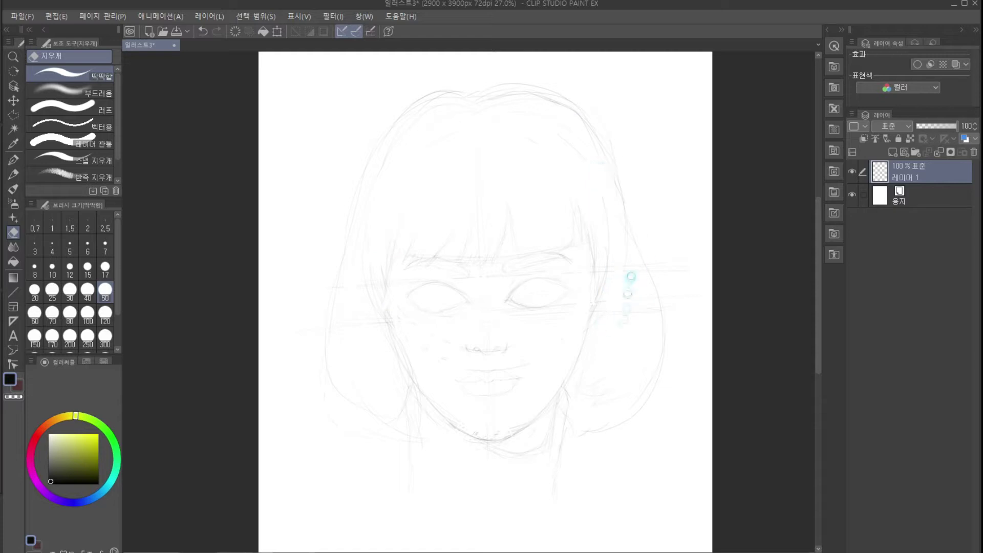
{"action": "scroll", "coordinate": [425, 318], "scroll_direction": "down", "scroll_amount": 1}
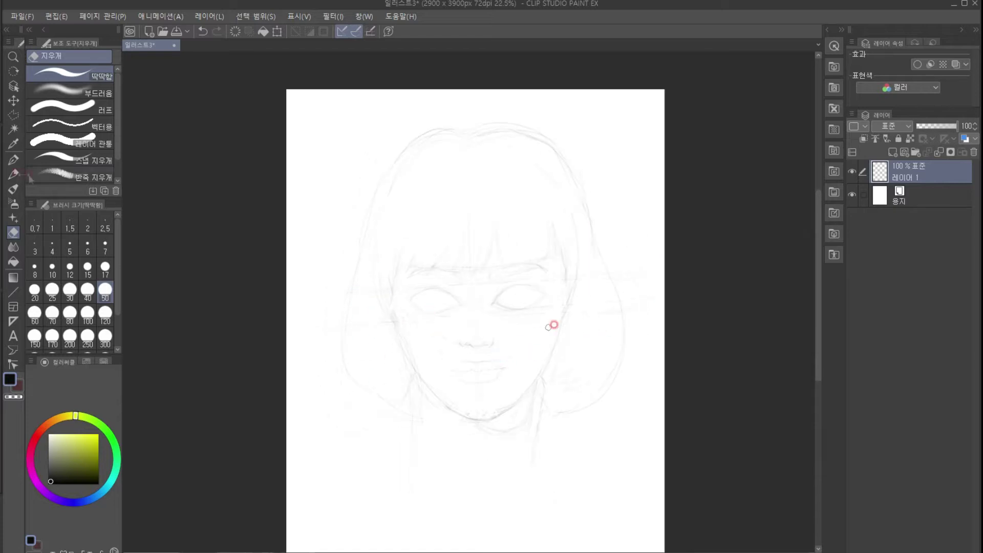
Sketch the neck sides, shoulder lines and neckline below the head in colored pencil.
{"action": "key", "text": "p"}
{"action": "scroll", "coordinate": [508, 397], "scroll_direction": "down", "scroll_amount": 1}
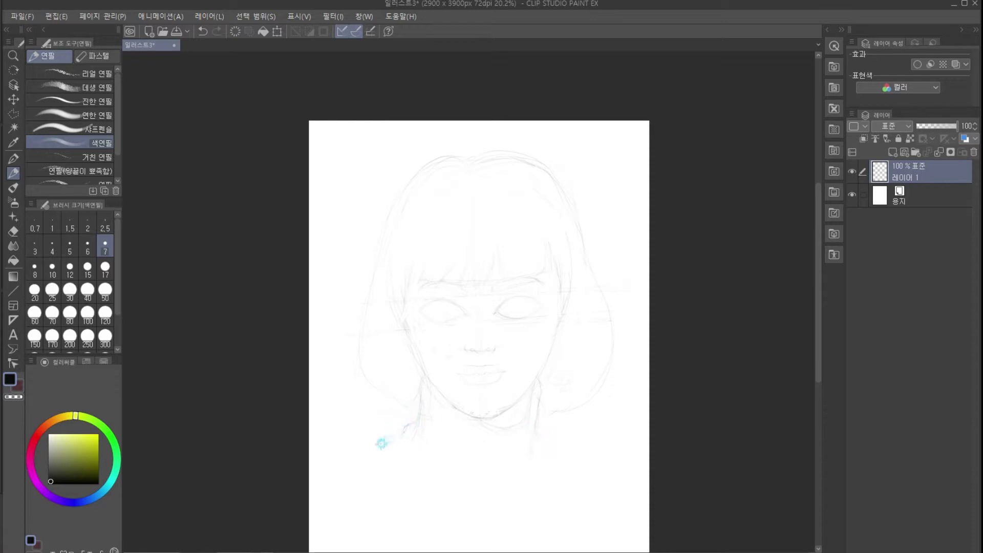
{"action": "left_click_drag", "start_coordinate": [590, 485], "coordinate": [461, 513]}
{"action": "scroll", "coordinate": [352, 298], "scroll_direction": "down", "scroll_amount": 1}
Scale up the whole portrait sketch slightly and move it higher on the canvas.
{"action": "key", "text": "ctrl+t"}
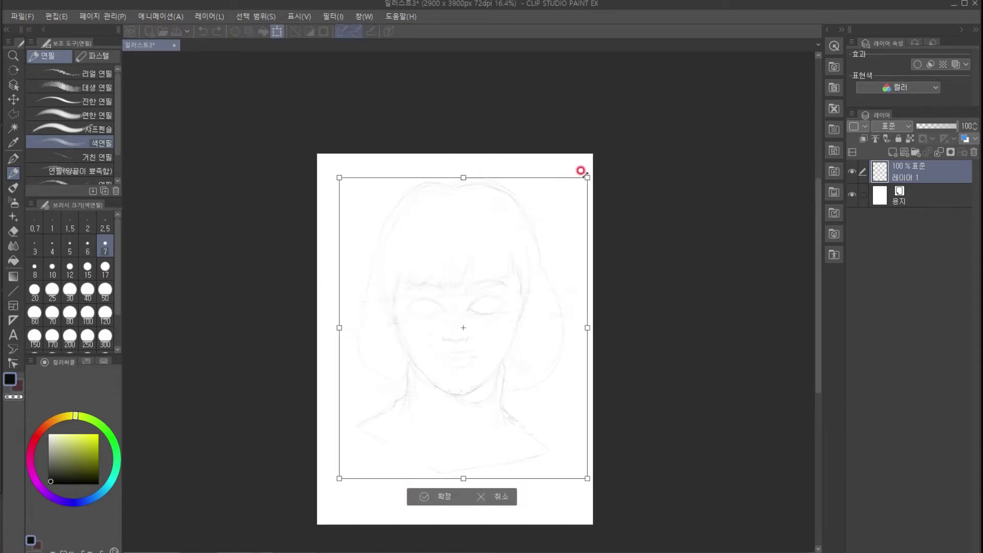
{"action": "left_click", "coordinate": [14, 100]}
{"action": "scroll", "coordinate": [430, 285], "scroll_direction": "up", "scroll_amount": 3}
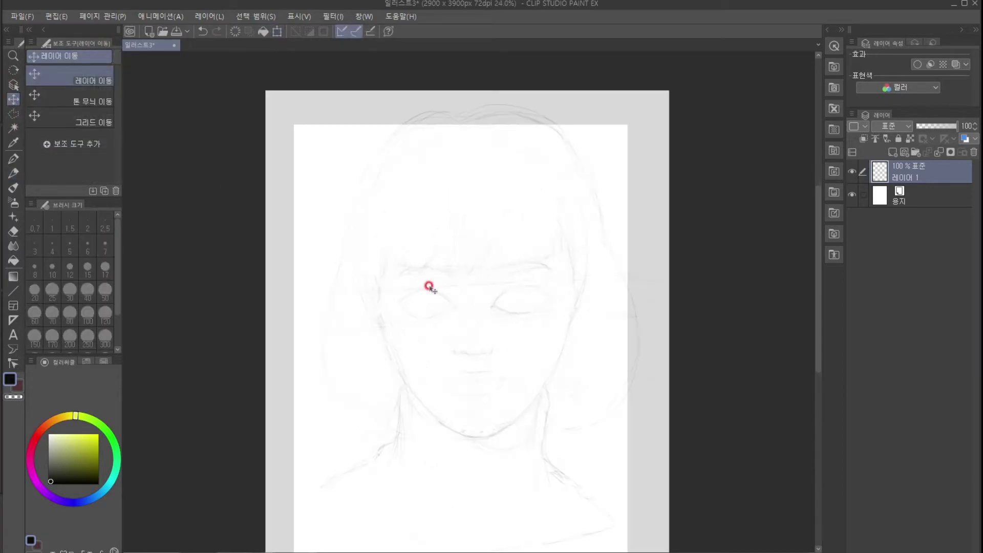
Draw a round iris inside each eye in colored pencil.
{"action": "left_click", "coordinate": [13, 173]}
{"action": "left_click_drag", "start_coordinate": [417, 291], "coordinate": [426, 306]}
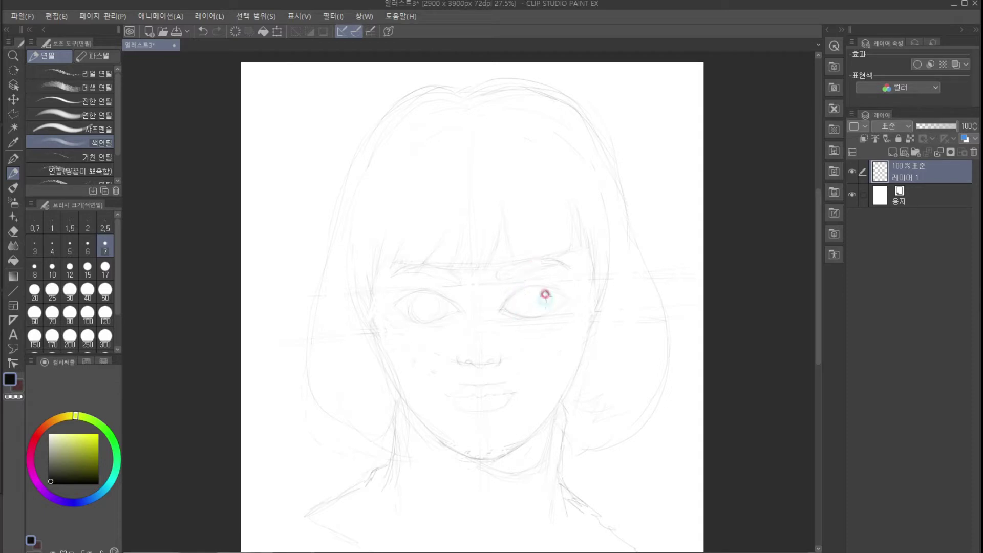
{"action": "mouse_move", "coordinate": [558, 291]}
{"action": "left_mouse_down"}
{"action": "mouse_move", "coordinate": [516, 299]}
{"action": "mouse_move", "coordinate": [543, 311]}
{"action": "left_mouse_up"}
Enclose both eyes in a polyline selection and scale them down slightly.
{"action": "left_click", "coordinate": [13, 114]}
{"action": "left_click", "coordinate": [388, 285]}
{"action": "left_click", "coordinate": [474, 285]}
{"action": "left_click", "coordinate": [572, 280]}
{"action": "left_click", "coordinate": [574, 322]}
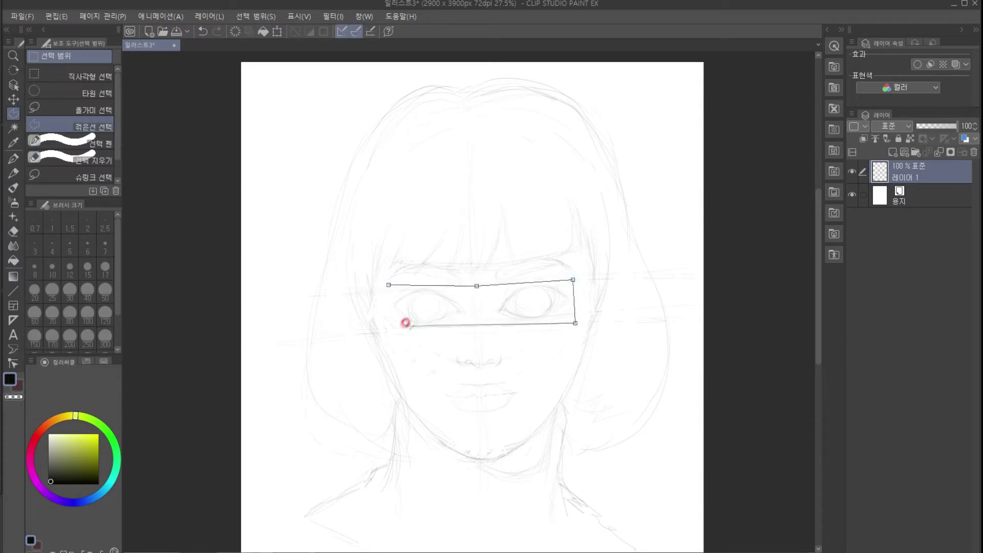
{"action": "left_click", "coordinate": [386, 331]}
{"action": "left_click", "coordinate": [389, 284]}
{"action": "key", "text": "ctrl+t"}
{"action": "left_click_drag", "start_coordinate": [574, 330], "coordinate": [564, 327]}
{"action": "key", "text": "Return"}
Enclose the right-hand eye in a polyline selection, shift it slightly outward from the nose, and deselect.
{"action": "left_click", "coordinate": [482, 275]}
{"action": "left_click", "coordinate": [509, 286]}
{"action": "left_click", "coordinate": [531, 278]}
{"action": "left_click", "coordinate": [566, 279]}
{"action": "left_click", "coordinate": [577, 313]}
{"action": "left_click", "coordinate": [479, 319]}
{"action": "left_click", "coordinate": [483, 275]}
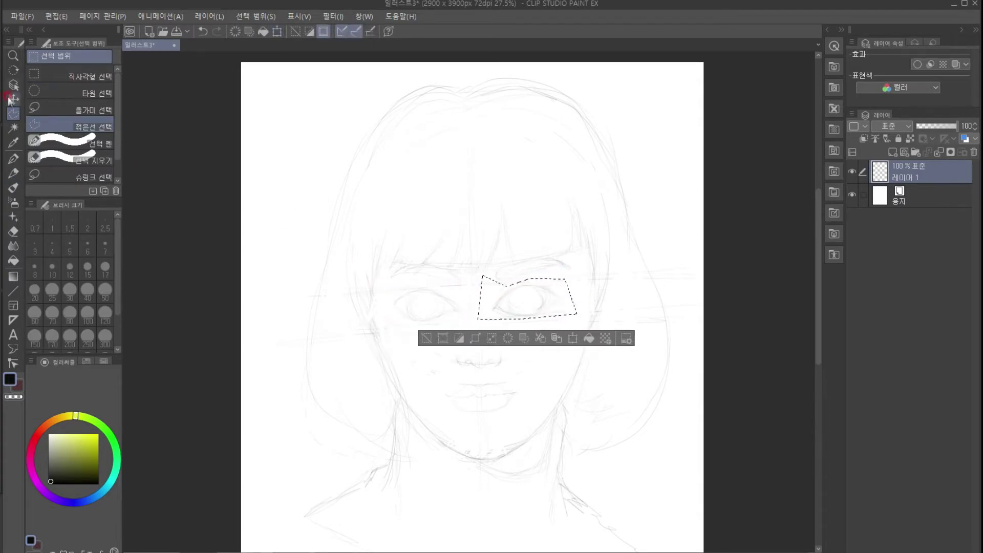
{"action": "left_click", "coordinate": [13, 99]}
{"action": "key", "text": "ctrl+d"}
Erase the cheek outlines on both sides of the face and the old chin line.
{"action": "key", "text": "e"}
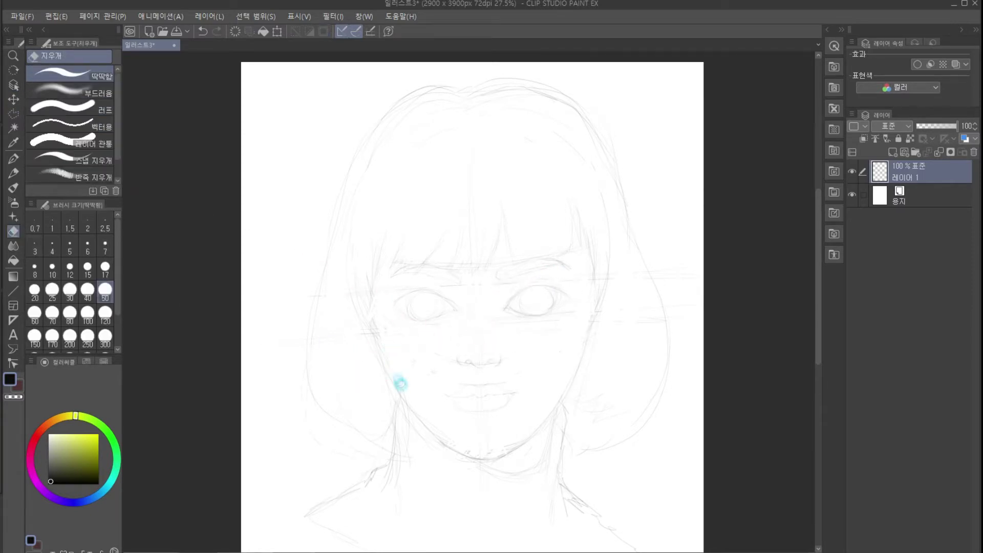
{"action": "left_click_drag", "start_coordinate": [368, 292], "coordinate": [365, 317]}
{"action": "left_click_drag", "start_coordinate": [600, 349], "coordinate": [590, 317]}
{"action": "mouse_move", "coordinate": [474, 434]}
{"action": "left_mouse_down"}
{"action": "mouse_move", "coordinate": [471, 456]}
{"action": "mouse_move", "coordinate": [454, 456]}
{"action": "left_mouse_up"}
{"action": "left_click_drag", "start_coordinate": [520, 438], "coordinate": [531, 424]}
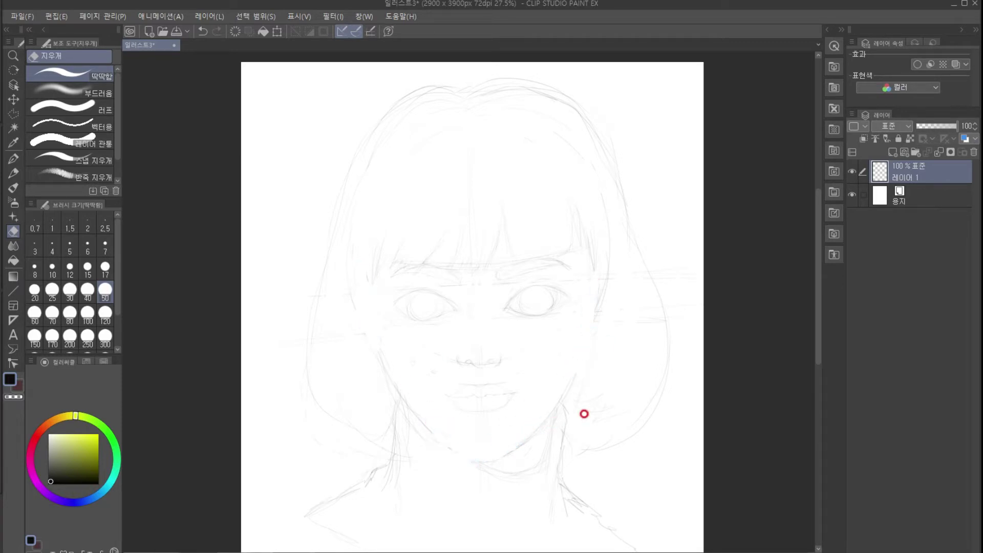
Redraw the cheek contours and a higher, narrower jawline in colored pencil.
{"action": "key", "text": "p"}
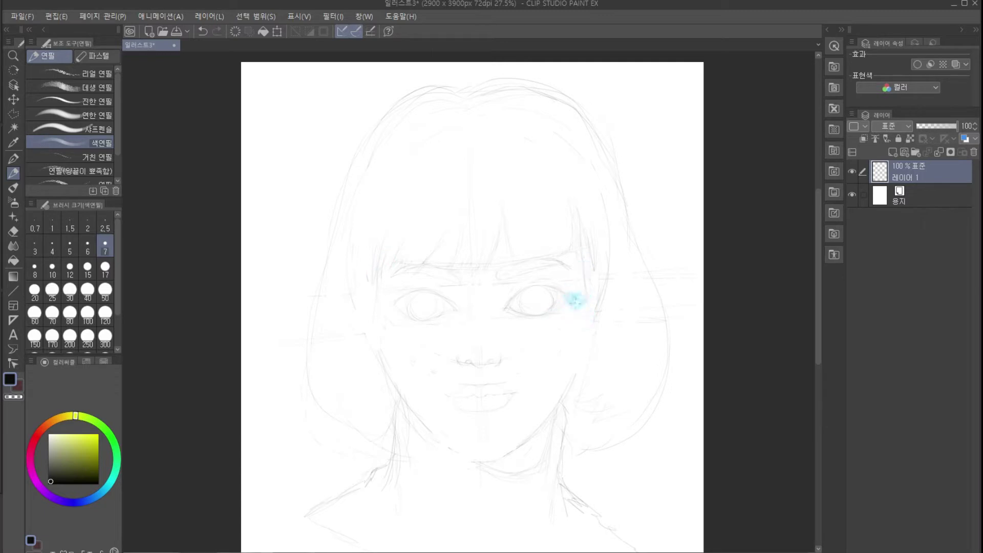
{"action": "left_click_drag", "start_coordinate": [587, 318], "coordinate": [577, 352]}
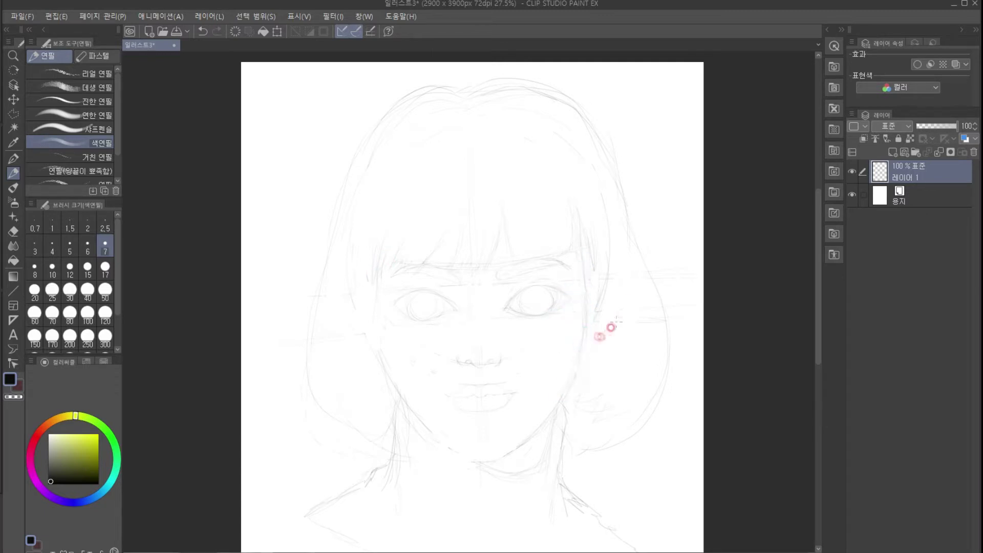
{"action": "left_click_drag", "start_coordinate": [559, 397], "coordinate": [477, 446]}
{"action": "mouse_move", "coordinate": [402, 392]}
{"action": "left_mouse_down"}
{"action": "mouse_move", "coordinate": [453, 431]}
{"action": "mouse_move", "coordinate": [487, 443]}
{"action": "mouse_move", "coordinate": [515, 434]}
{"action": "left_mouse_up"}
{"action": "mouse_move", "coordinate": [376, 265]}
{"action": "left_mouse_down"}
{"action": "mouse_move", "coordinate": [376, 328]}
{"action": "mouse_move", "coordinate": [423, 413]}
{"action": "left_mouse_up"}
Erase the leftover cheek, jaw and upper neck lines around the new chin.
{"action": "left_click", "coordinate": [14, 231]}
{"action": "left_click_drag", "start_coordinate": [558, 403], "coordinate": [504, 467]}
{"action": "left_click_drag", "start_coordinate": [549, 433], "coordinate": [456, 468]}
{"action": "mouse_move", "coordinate": [376, 315]}
{"action": "left_mouse_down"}
{"action": "mouse_move", "coordinate": [390, 362]}
{"action": "mouse_move", "coordinate": [512, 472]}
{"action": "left_mouse_up"}
{"action": "mouse_move", "coordinate": [557, 304]}
{"action": "left_mouse_down"}
{"action": "mouse_move", "coordinate": [584, 314]}
{"action": "mouse_move", "coordinate": [548, 417]}
{"action": "left_mouse_up"}
Redraw the right side strands, cheek and jaw, correcting the jaw with the eraser, and add the left cheek contour.
{"action": "key", "text": "p"}
{"action": "left_click_drag", "start_coordinate": [594, 247], "coordinate": [592, 227]}
{"action": "left_click_drag", "start_coordinate": [581, 303], "coordinate": [561, 390]}
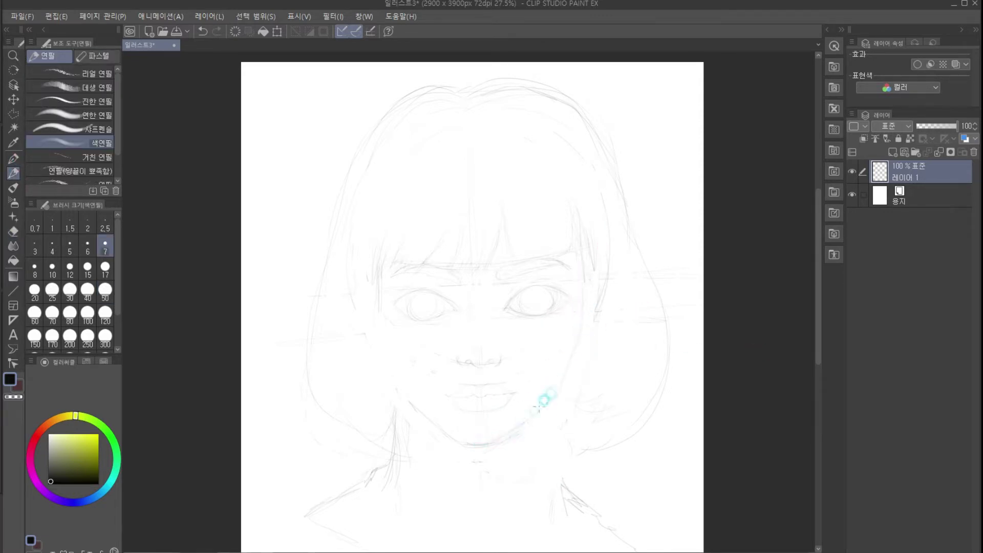
{"action": "key", "text": "e"}
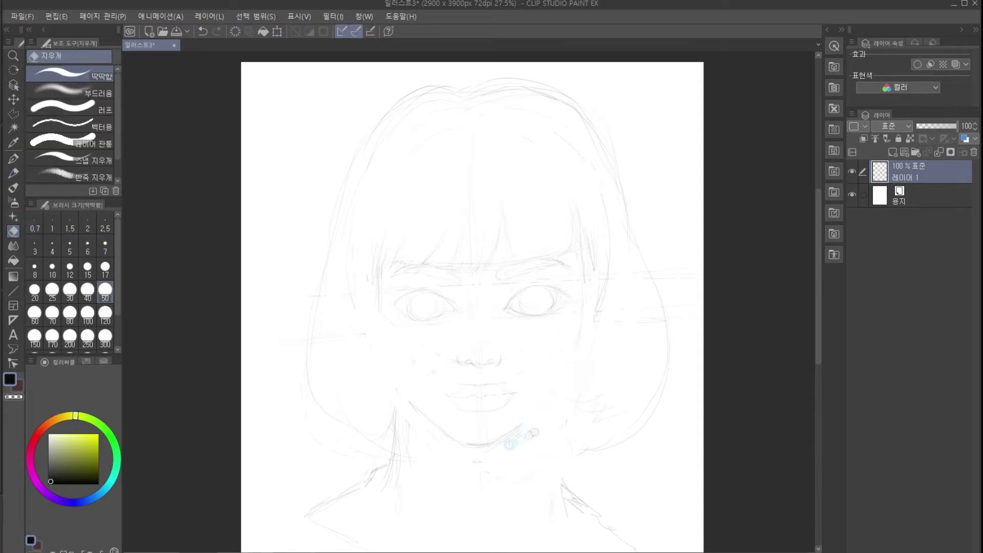
{"action": "key", "text": "p"}
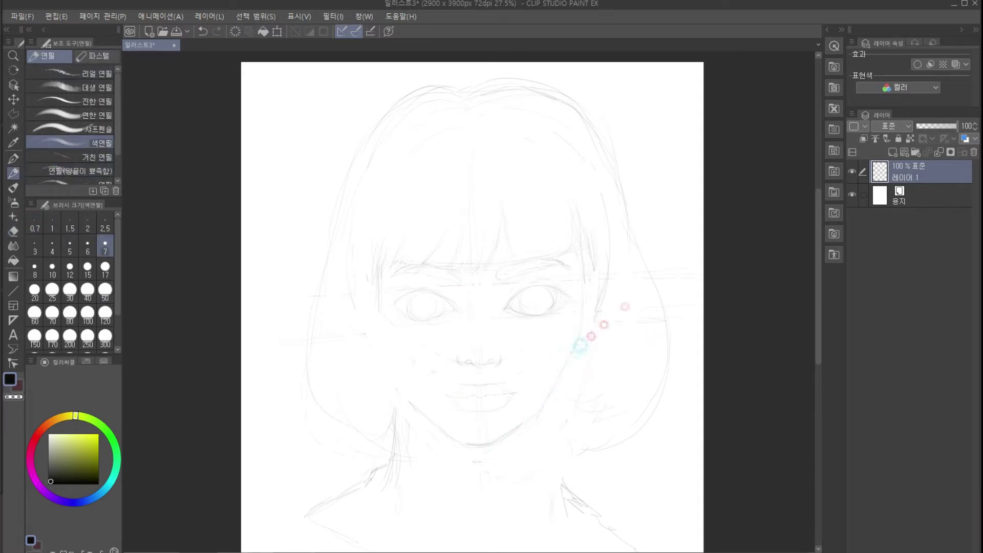
{"action": "mouse_move", "coordinate": [392, 286]}
{"action": "left_mouse_down"}
{"action": "mouse_move", "coordinate": [380, 316]}
{"action": "mouse_move", "coordinate": [402, 376]}
{"action": "left_mouse_up"}
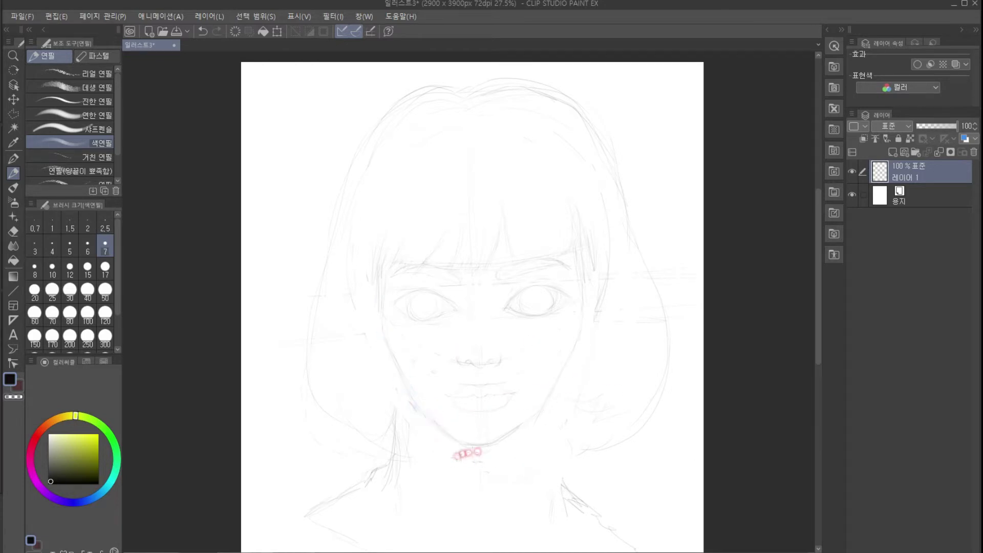
Erase and redraw the chin curve and its joins with the jaw on both sides.
{"action": "key", "text": "e"}
{"action": "key", "text": "p"}
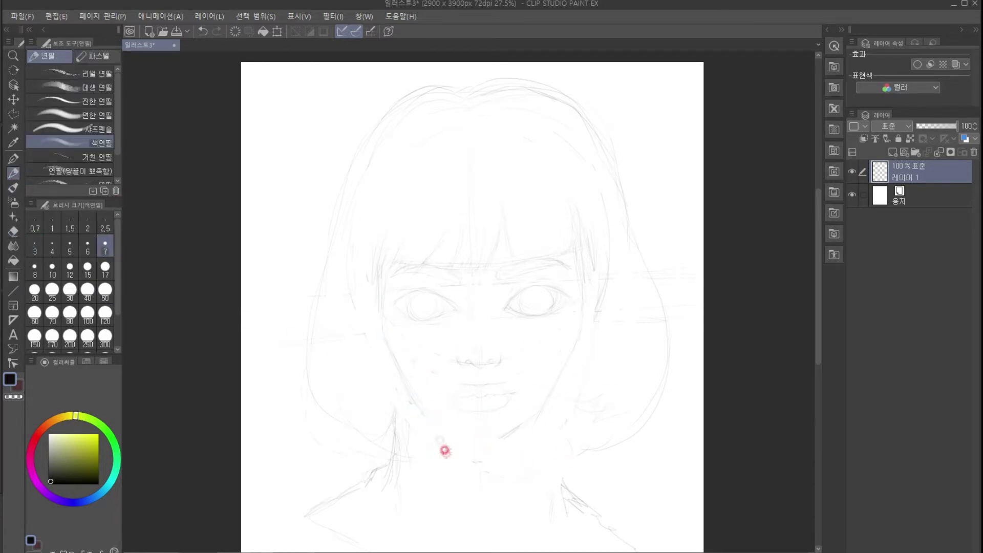
{"action": "left_click_drag", "start_coordinate": [458, 436], "coordinate": [496, 443]}
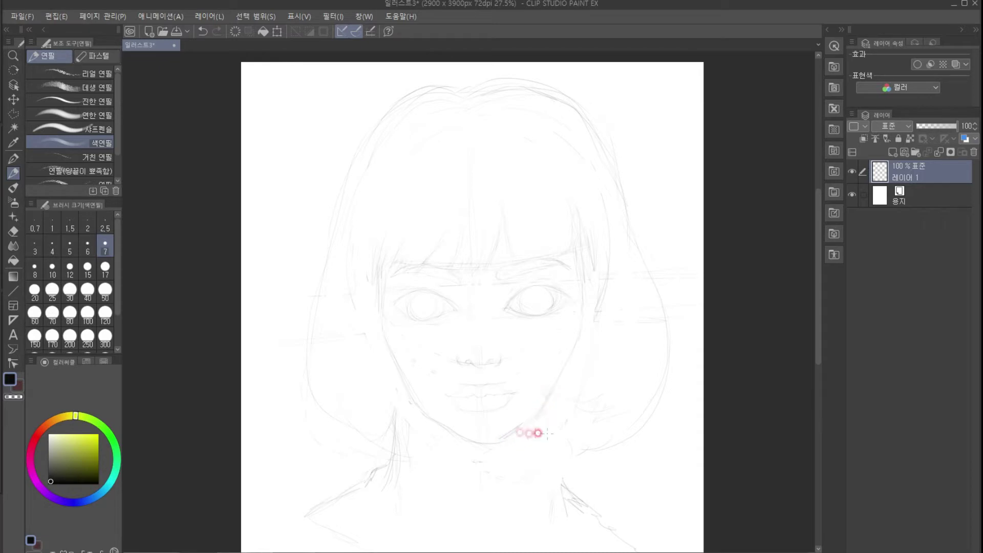
{"action": "key", "text": "e"}
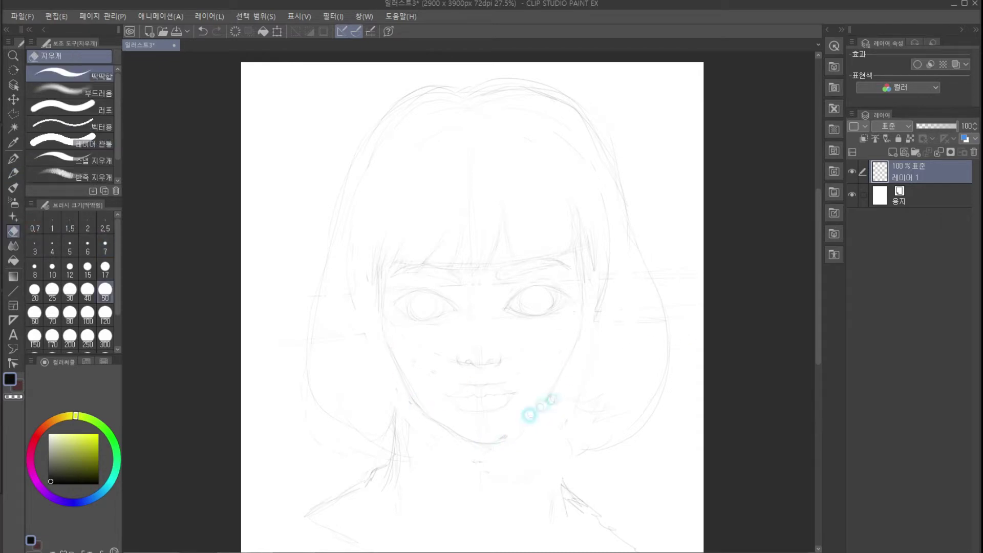
{"action": "key", "text": "p"}
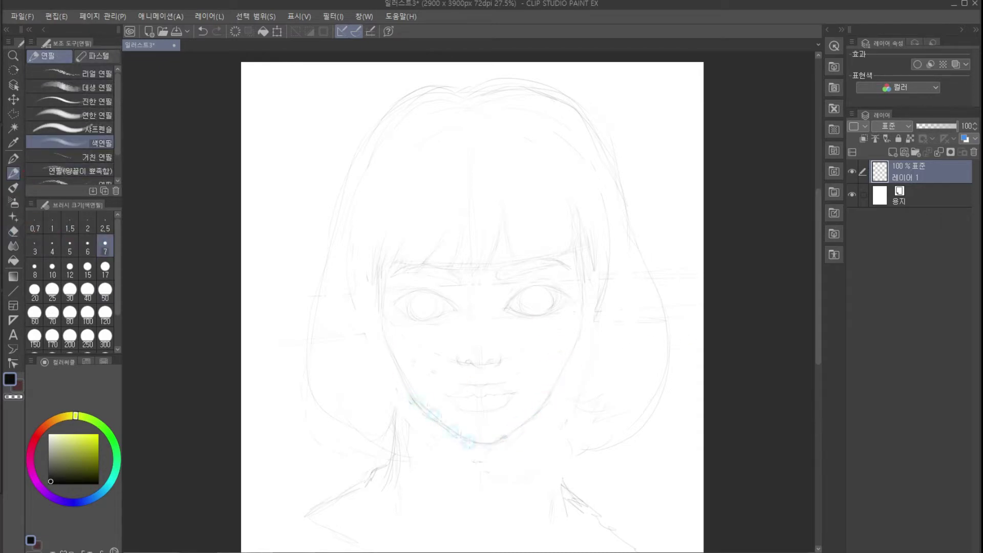
{"action": "key", "text": "e"}
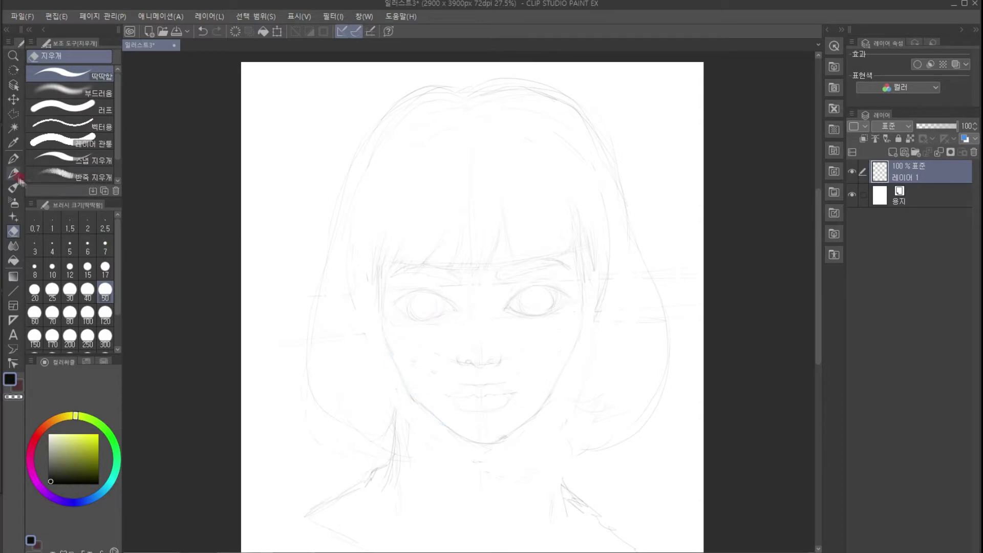
Darken the left cheek contour and draw the left hair section curling inward beneath the jaw.
{"action": "left_click", "coordinate": [15, 174]}
{"action": "left_click_drag", "start_coordinate": [400, 367], "coordinate": [424, 406]}
{"action": "left_click_drag", "start_coordinate": [384, 294], "coordinate": [394, 353]}
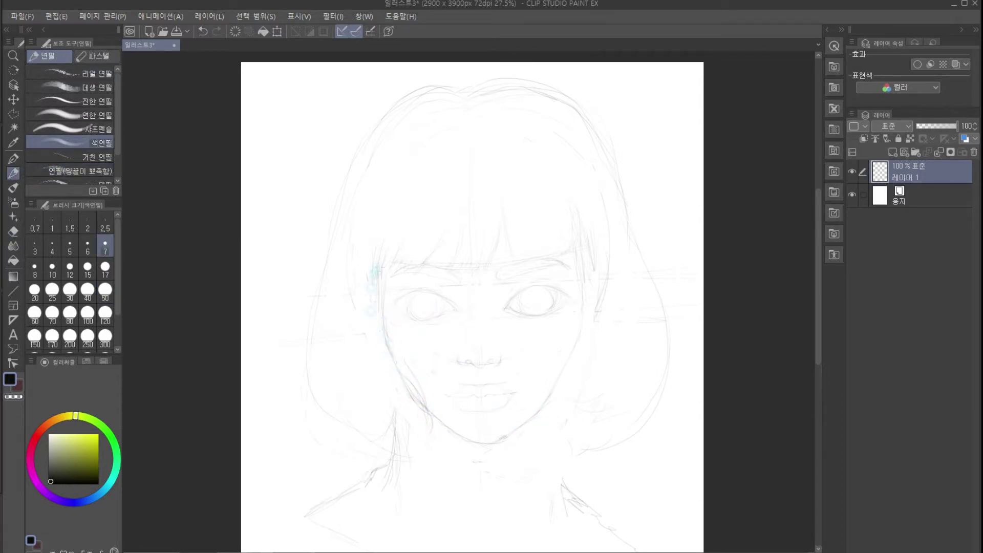
{"action": "left_click_drag", "start_coordinate": [328, 249], "coordinate": [352, 386]}
{"action": "key", "text": "j"}
{"action": "left_click_drag", "start_coordinate": [378, 445], "coordinate": [382, 467]}
Erase the old left neck and shoulder lines, redraw both neck sides under the jaw, and clean up the right cheek edge.
{"action": "key", "text": "e"}
{"action": "mouse_move", "coordinate": [342, 496]}
{"action": "left_mouse_down"}
{"action": "mouse_move", "coordinate": [384, 446]}
{"action": "mouse_move", "coordinate": [372, 496]}
{"action": "left_mouse_up"}
{"action": "key", "text": "p"}
{"action": "left_click_drag", "start_coordinate": [427, 447], "coordinate": [418, 484]}
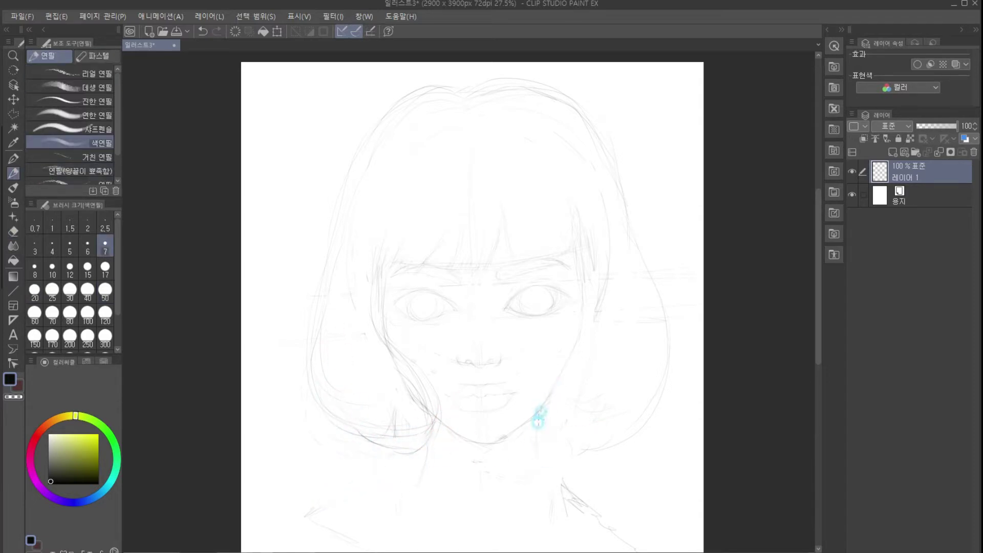
{"action": "left_click_drag", "start_coordinate": [539, 467], "coordinate": [547, 501]}
{"action": "left_click", "coordinate": [13, 232]}
{"action": "left_click_drag", "start_coordinate": [554, 387], "coordinate": [576, 349]}
Darken the bangs and the strands framing the face, and redraw the right outer hair contour.
{"action": "left_click", "coordinate": [14, 173]}
{"action": "left_click_drag", "start_coordinate": [383, 265], "coordinate": [464, 227]}
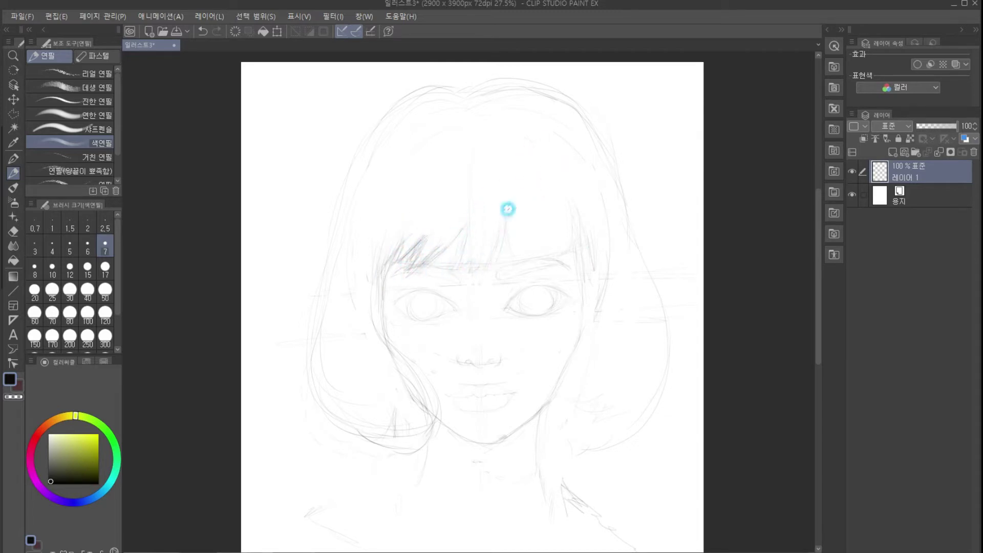
{"action": "mouse_move", "coordinate": [476, 267]}
{"action": "left_mouse_down"}
{"action": "mouse_move", "coordinate": [507, 241]}
{"action": "mouse_move", "coordinate": [518, 208]}
{"action": "mouse_move", "coordinate": [511, 224]}
{"action": "mouse_move", "coordinate": [514, 207]}
{"action": "mouse_move", "coordinate": [515, 226]}
{"action": "mouse_move", "coordinate": [572, 252]}
{"action": "mouse_move", "coordinate": [581, 316]}
{"action": "left_mouse_up"}
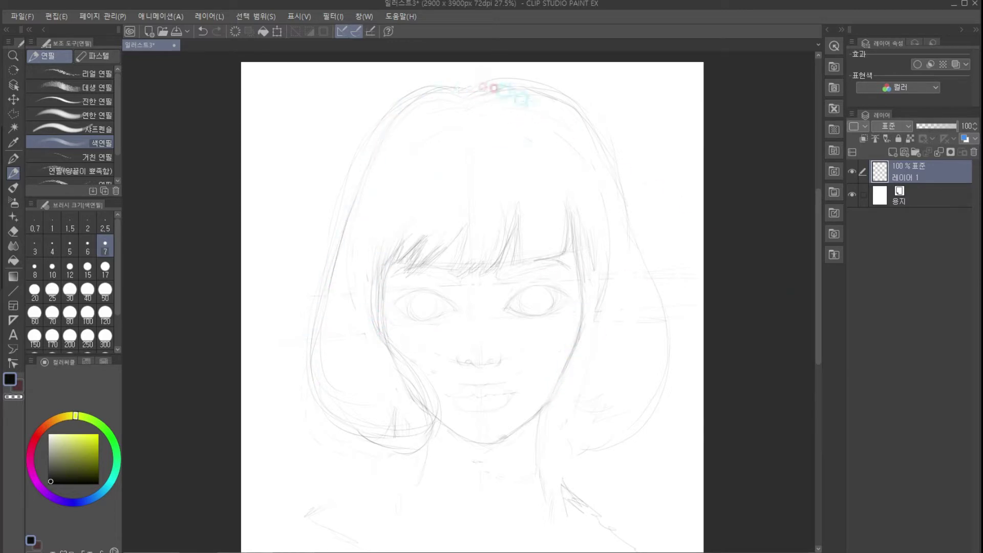
{"action": "mouse_move", "coordinate": [612, 204]}
{"action": "left_mouse_down"}
{"action": "mouse_move", "coordinate": [630, 225]}
{"action": "mouse_move", "coordinate": [660, 328]}
{"action": "left_mouse_up"}
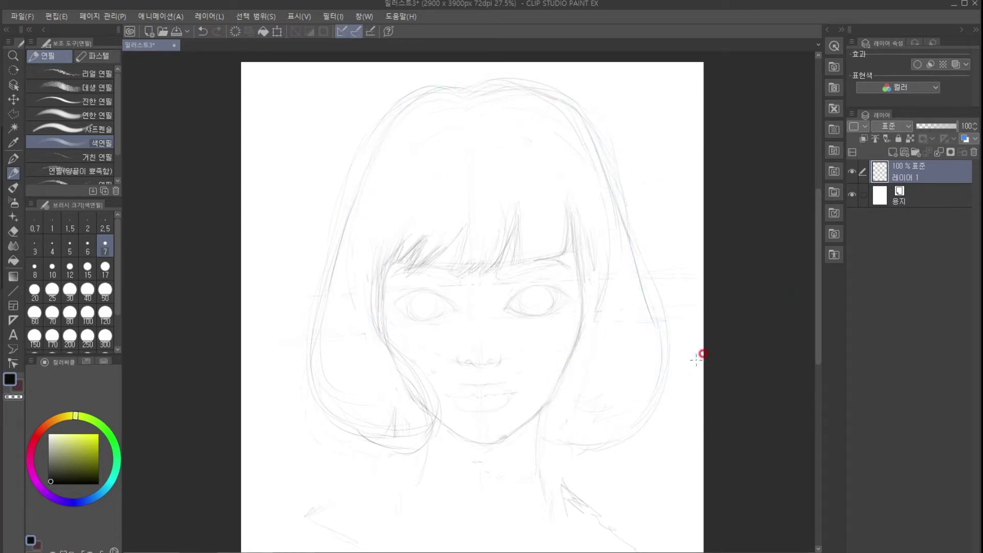
Erase the doubled hair contours at the crown and sides, and redraw a single cleaner outline over the top and right side.
{"action": "left_click", "coordinate": [13, 232]}
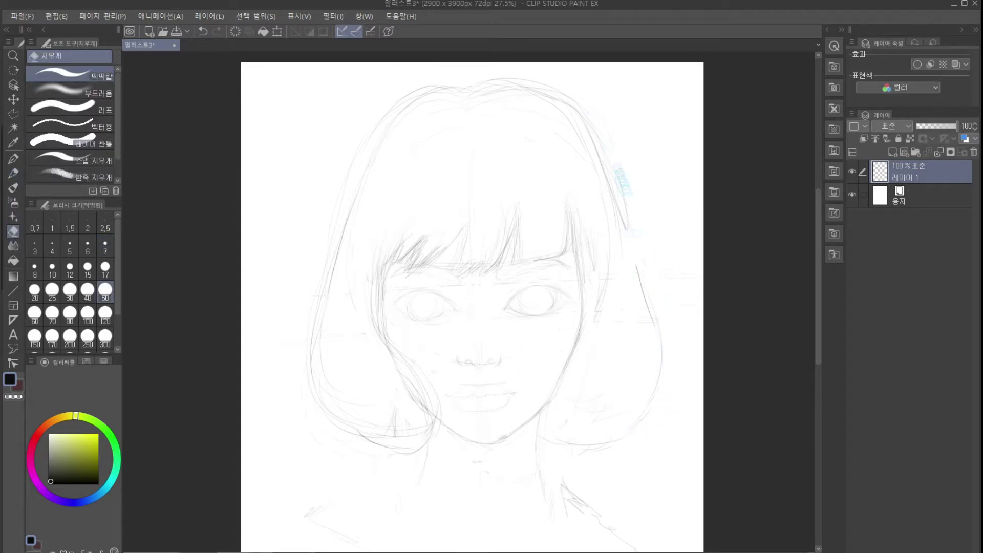
{"action": "left_click_drag", "start_coordinate": [514, 79], "coordinate": [564, 125]}
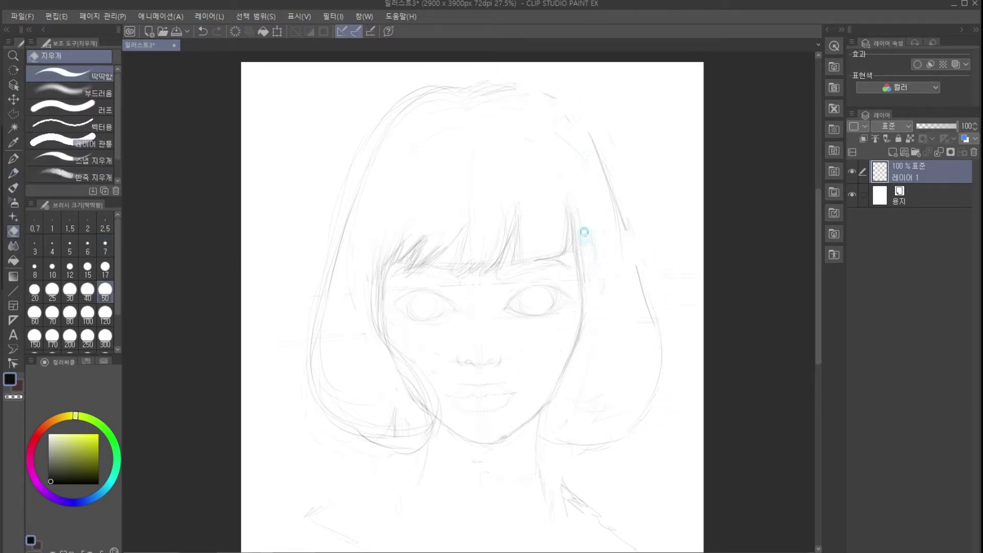
{"action": "left_click", "coordinate": [13, 174]}
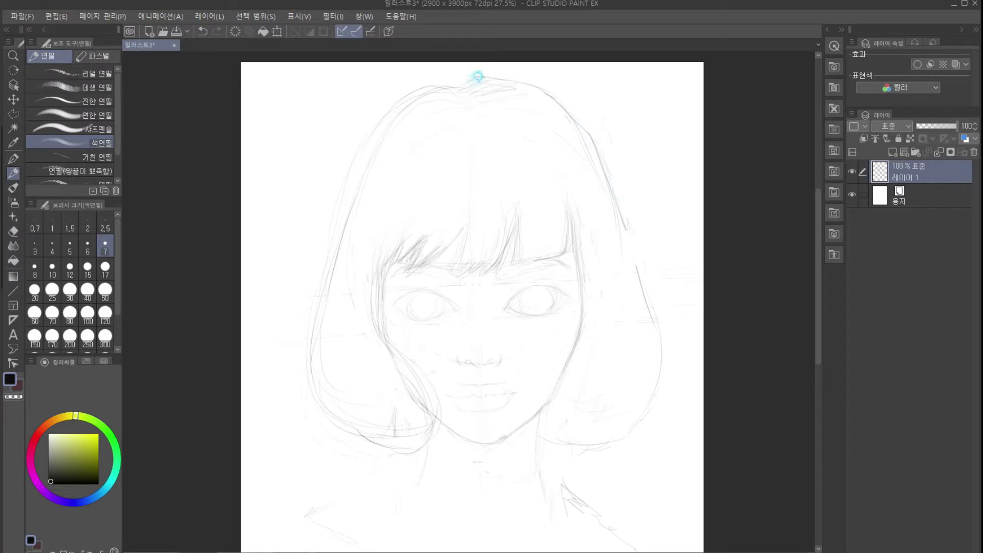
{"action": "key", "text": "e"}
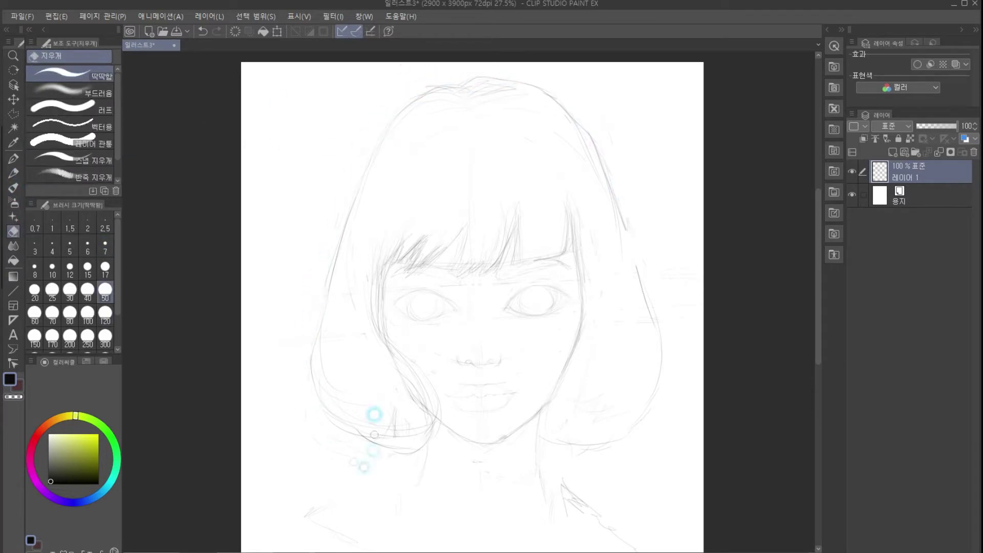
Draw the neck, shoulder and lower bust lines, and replace the scribbled right shoulder with a cleaner slope from the neck.
{"action": "left_click_drag", "start_coordinate": [512, 426], "coordinate": [501, 305]}
{"action": "key", "text": "p"}
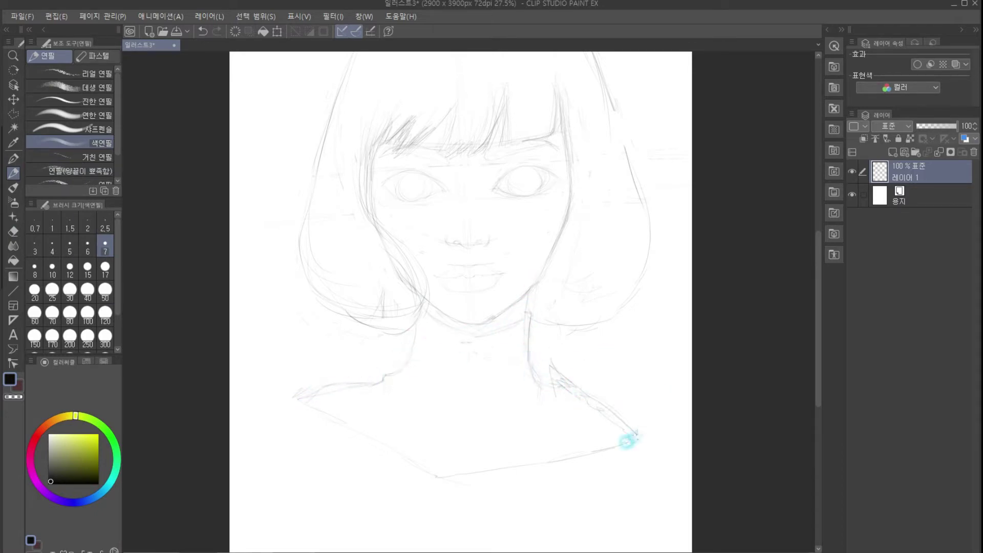
{"action": "left_click", "coordinate": [14, 231]}
{"action": "mouse_move", "coordinate": [561, 371]}
{"action": "left_mouse_down"}
{"action": "mouse_move", "coordinate": [616, 414]}
{"action": "mouse_move", "coordinate": [550, 370]}
{"action": "left_mouse_up"}
{"action": "left_click", "coordinate": [13, 173]}
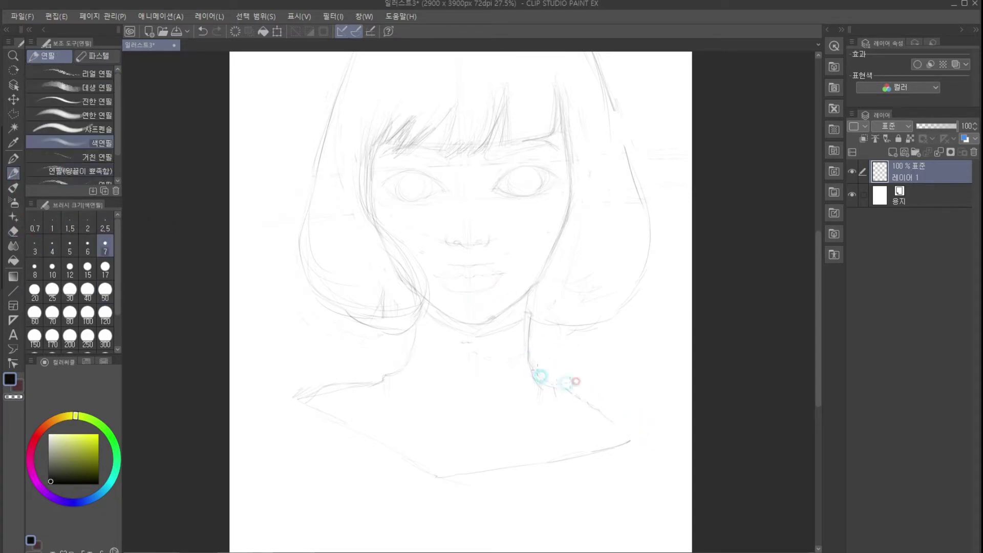
{"action": "mouse_move", "coordinate": [519, 472]}
{"action": "left_mouse_down"}
{"action": "mouse_move", "coordinate": [325, 413]}
{"action": "mouse_move", "coordinate": [377, 465]}
{"action": "left_mouse_up"}
{"action": "left_click_drag", "start_coordinate": [589, 449], "coordinate": [648, 465]}
Select both eyes with the polyline selection and transform them to a slightly smaller size.
{"action": "scroll", "coordinate": [520, 281], "scroll_direction": "down", "scroll_amount": 3}
{"action": "scroll", "coordinate": [463, 323], "scroll_direction": "up", "scroll_amount": 3}
{"action": "key", "text": "m"}
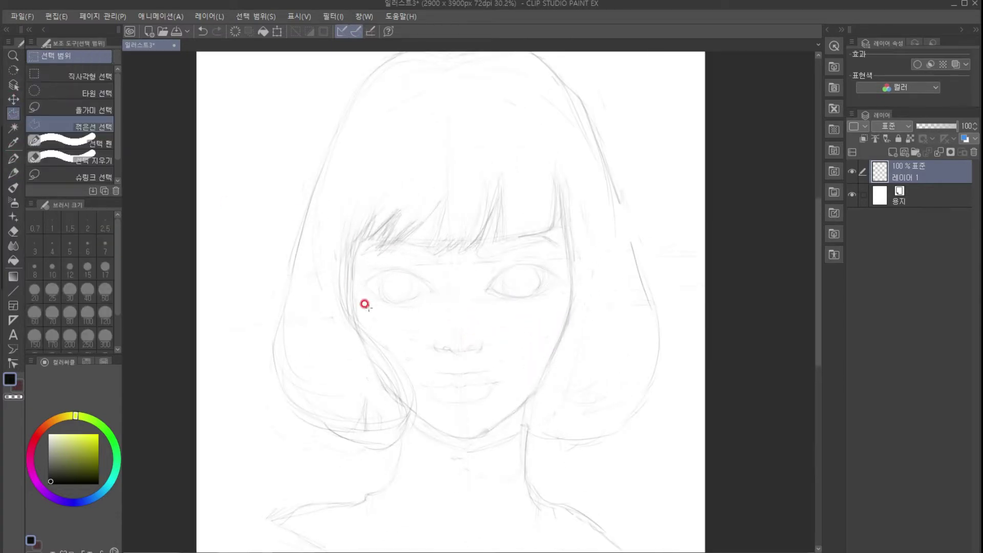
{"action": "left_click", "coordinate": [373, 262]}
{"action": "left_click", "coordinate": [427, 267]}
{"action": "left_click", "coordinate": [518, 256]}
{"action": "left_click", "coordinate": [463, 310]}
{"action": "left_click", "coordinate": [365, 304]}
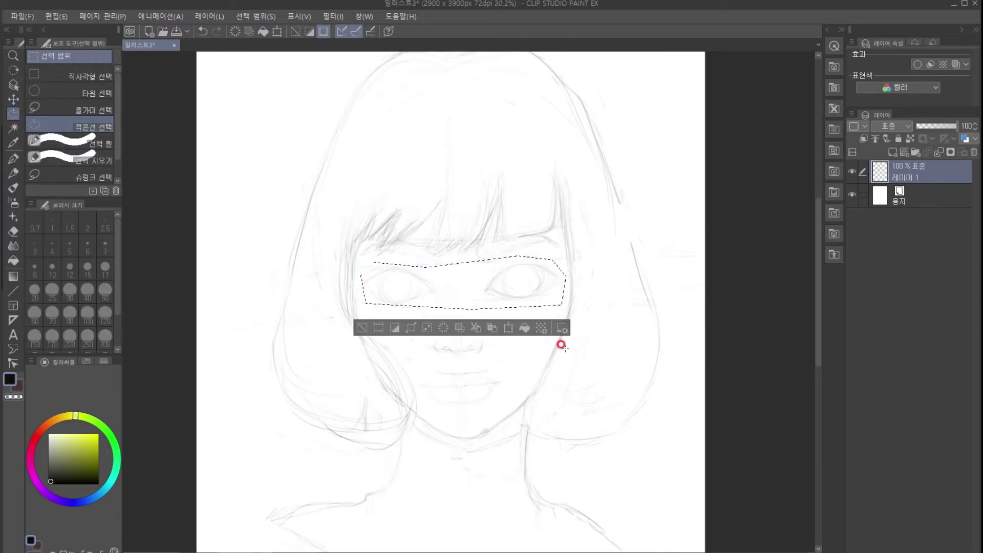
{"action": "key", "text": "ctrl+t"}
{"action": "left_click_drag", "start_coordinate": [566, 310], "coordinate": [553, 305]}
{"action": "left_click", "coordinate": [433, 322]}
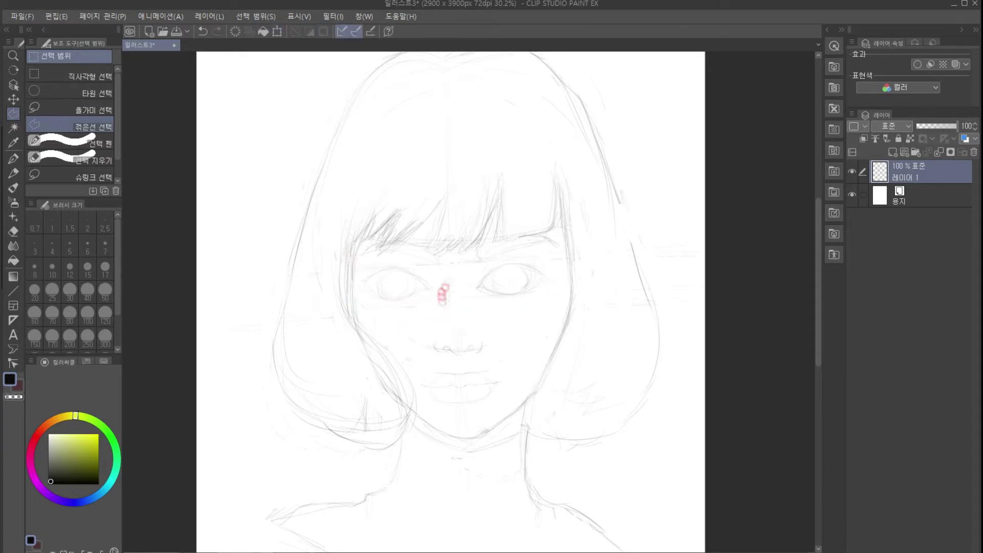
Select only the right eye and move it slightly outward, then clear the selection.
{"action": "left_click", "coordinate": [462, 282]}
{"action": "left_click", "coordinate": [474, 264]}
{"action": "left_click", "coordinate": [13, 100]}
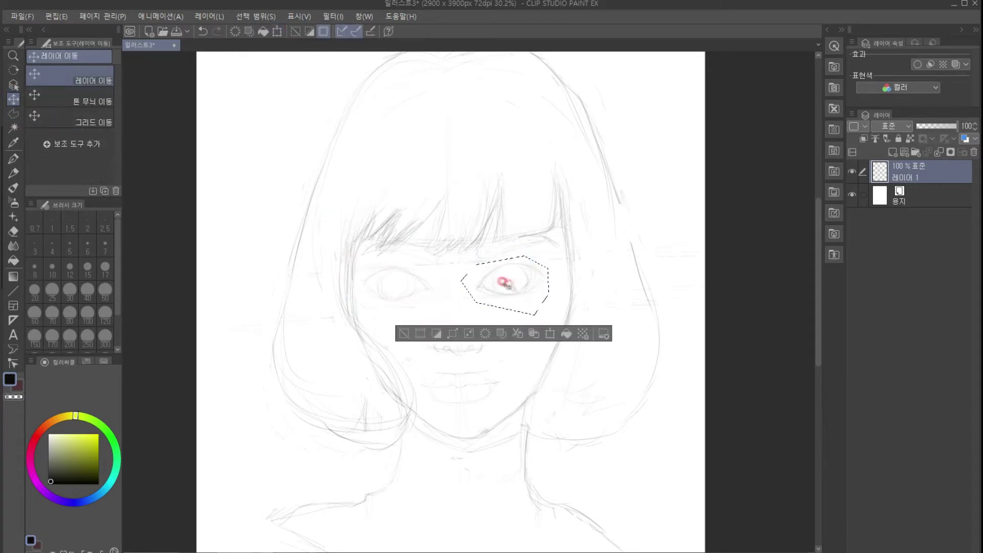
{"action": "left_click_drag", "start_coordinate": [503, 284], "coordinate": [514, 283]}
{"action": "key", "text": "ctrl+d"}
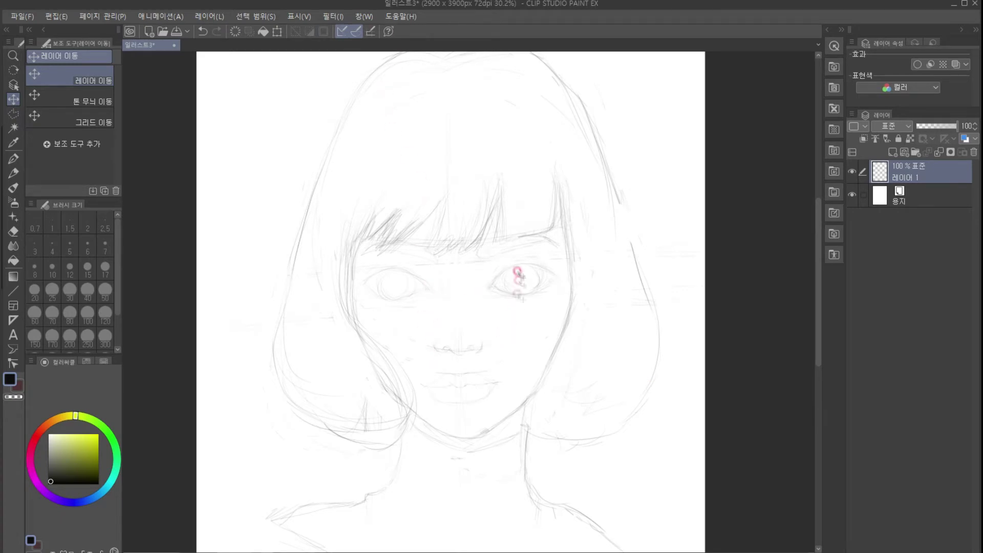
Add a new raster layer and place it beneath the sketch layer.
{"action": "left_click", "coordinate": [13, 231]}
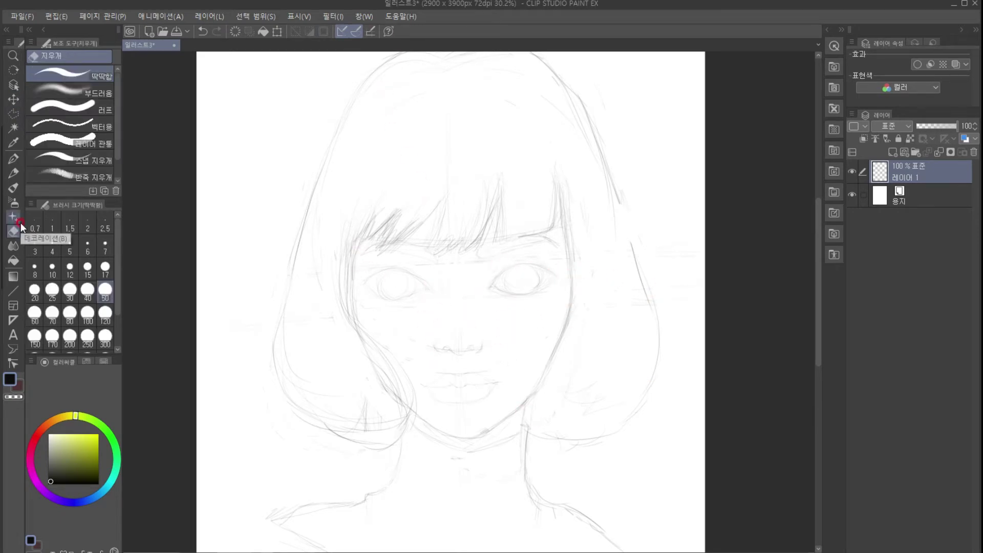
{"action": "left_click", "coordinate": [13, 173]}
{"action": "scroll", "coordinate": [451, 218], "scroll_direction": "down", "scroll_amount": 1}
{"action": "left_click", "coordinate": [893, 152]}
{"action": "left_click_drag", "start_coordinate": [921, 172], "coordinate": [922, 197]}
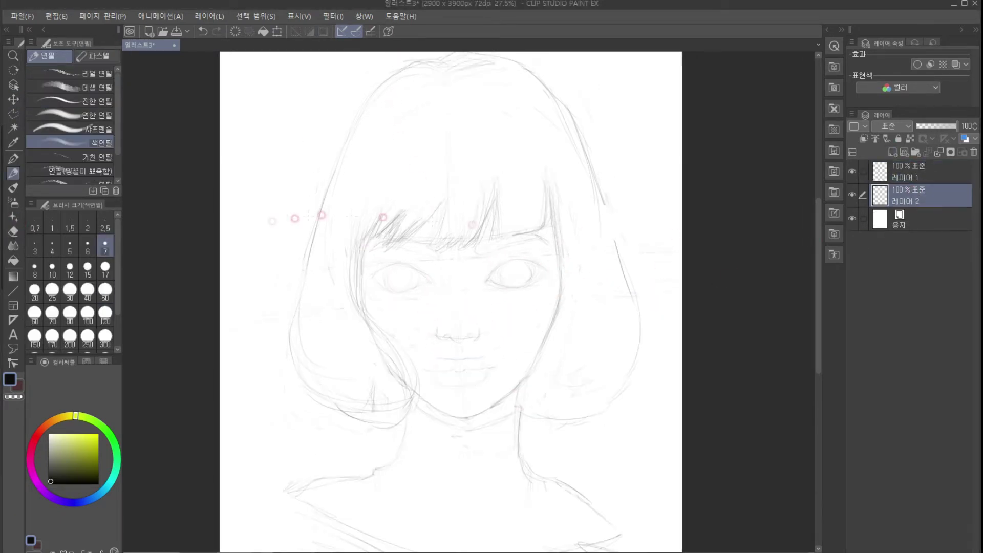
Outline the whole hair silhouette, including the jagged bangs, with the polyline selection and fill it with near-black.
{"action": "left_click", "coordinate": [8, 191]}
{"action": "left_click", "coordinate": [13, 114]}
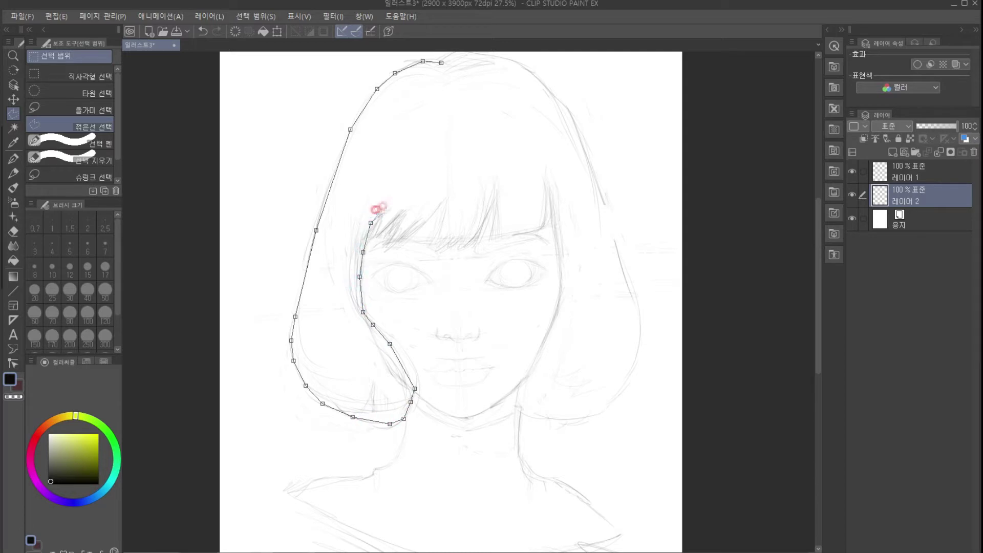
{"action": "left_click", "coordinate": [388, 247]}
{"action": "left_click", "coordinate": [412, 235]}
{"action": "left_click", "coordinate": [452, 193]}
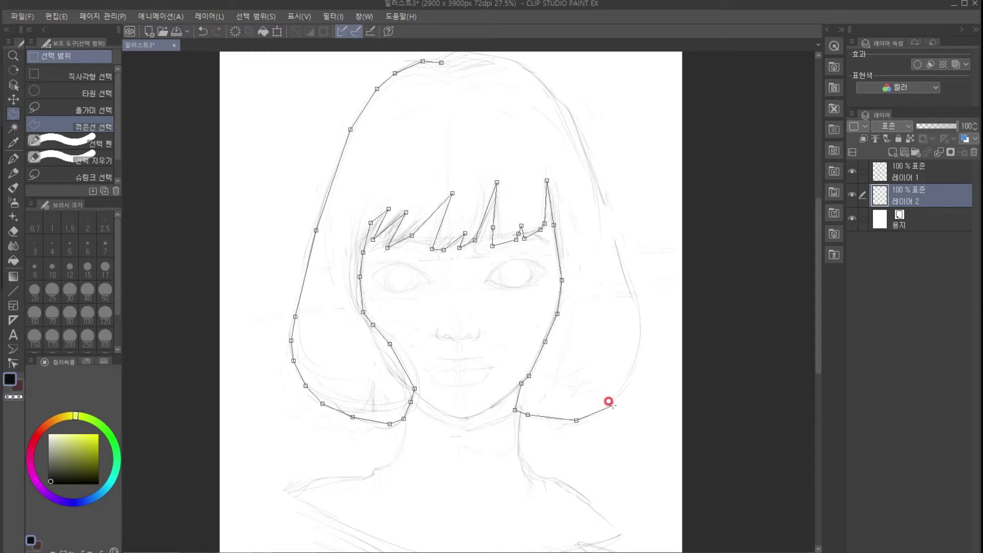
{"action": "left_click", "coordinate": [439, 59]}
{"action": "key", "text": "alt+BackSpace"}
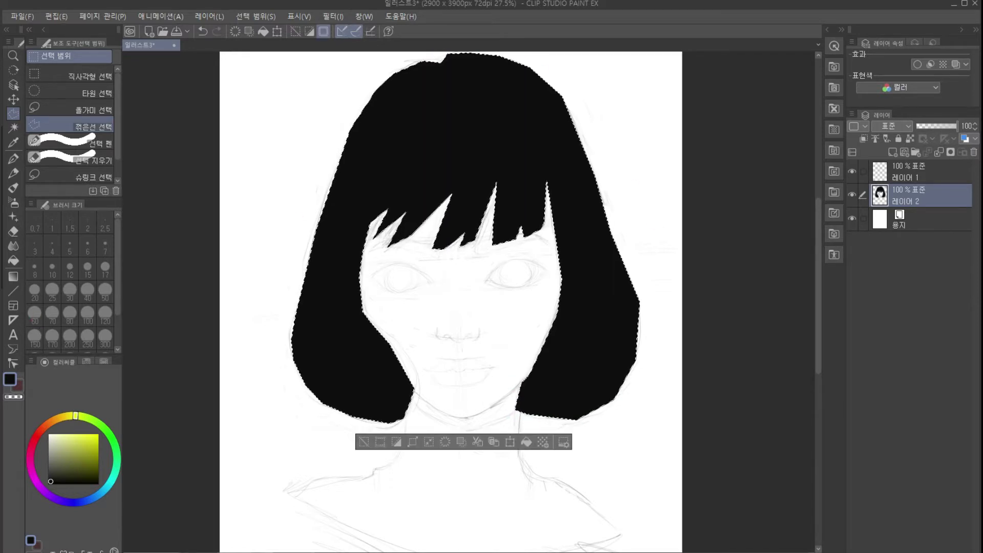
Refill the selected hair with a dark navy blue and clear the selection.
{"action": "left_click", "coordinate": [76, 502]}
{"action": "left_click", "coordinate": [82, 470]}
{"action": "key", "text": "alt+BackSpace"}
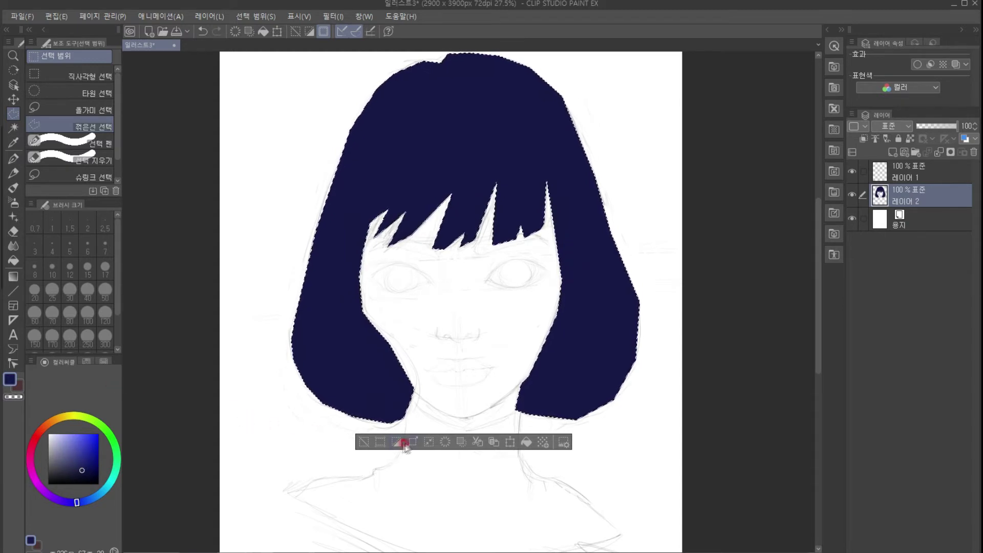
{"action": "key", "text": "ctrl+d"}
Add a layer just above the paper, outline the neck and shoulders with the polyline selection, and fill them with dark bluish grey.
{"action": "left_click", "coordinate": [881, 226]}
{"action": "key", "text": "ctrl+shift+n"}
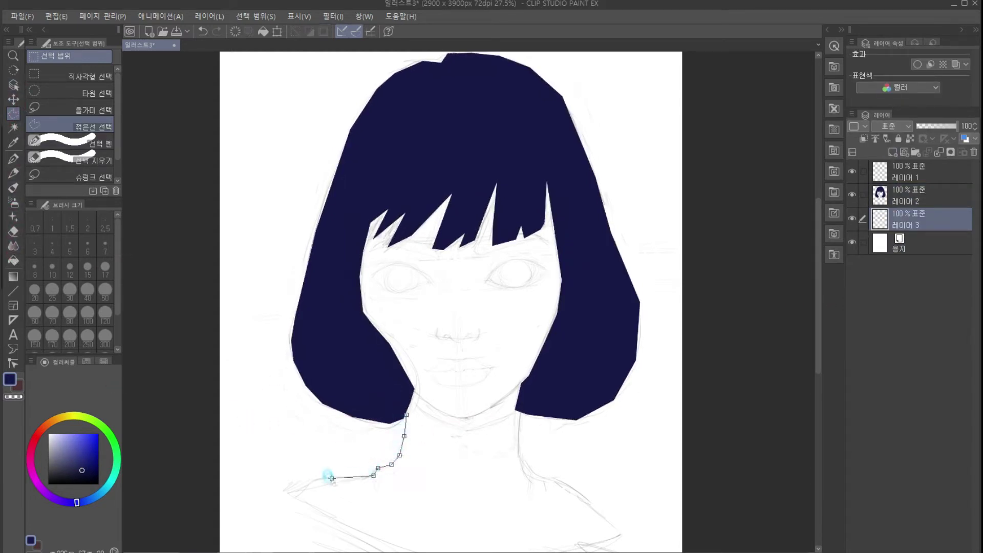
{"action": "left_click", "coordinate": [323, 524]}
{"action": "scroll", "coordinate": [323, 524], "scroll_direction": "down", "scroll_amount": 3}
{"action": "left_click", "coordinate": [360, 429]}
{"action": "left_click", "coordinate": [406, 444]}
{"action": "left_click", "coordinate": [508, 443]}
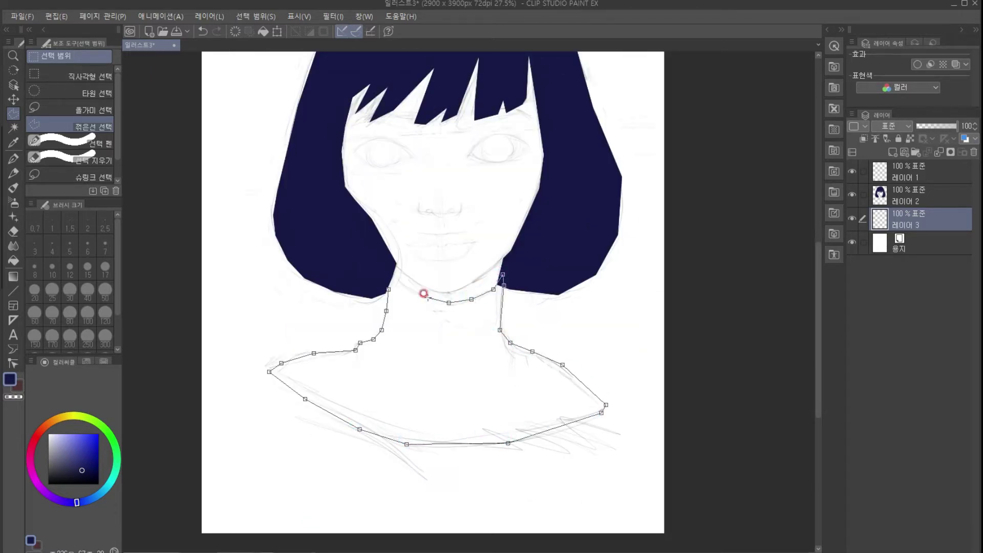
{"action": "left_click", "coordinate": [393, 272]}
{"action": "left_click", "coordinate": [62, 472]}
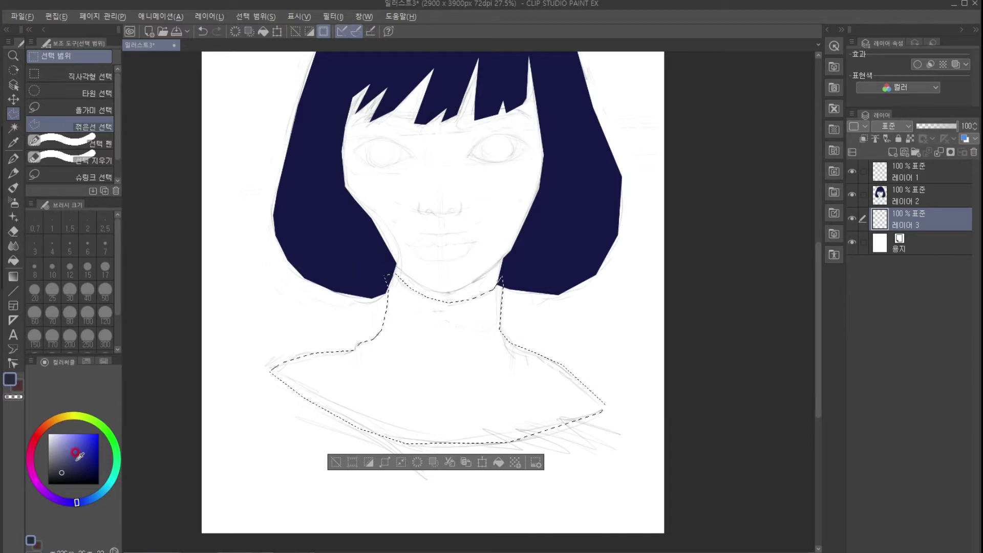
{"action": "key", "text": "alt+BackSpace"}
{"action": "key", "text": "ctrl+d"}
Add another layer just above the paper and outline the face area on it, overlapping behind the hair and neck.
{"action": "scroll", "coordinate": [373, 199], "scroll_direction": "up", "scroll_amount": 1}
{"action": "left_click_drag", "start_coordinate": [374, 200], "coordinate": [345, 281]}
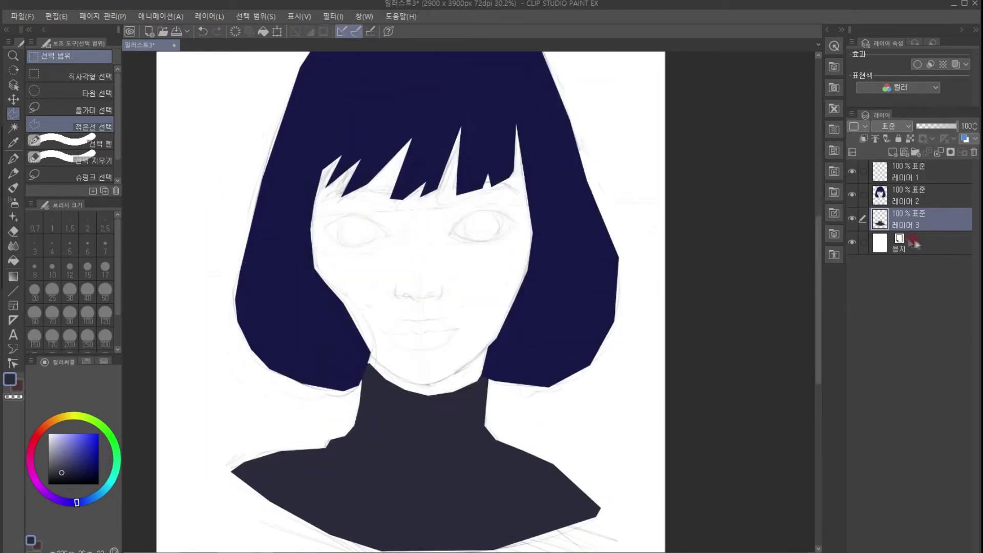
{"action": "left_click", "coordinate": [914, 245]}
{"action": "key", "text": "ctrl+shift+n"}
{"action": "left_click", "coordinate": [315, 151]}
{"action": "left_click", "coordinate": [304, 247]}
{"action": "left_click", "coordinate": [325, 333]}
{"action": "left_click", "coordinate": [424, 402]}
{"action": "left_click", "coordinate": [553, 272]}
{"action": "left_click", "coordinate": [533, 119]}
{"action": "left_click", "coordinate": [477, 84]}
{"action": "double_click", "coordinate": [318, 140]}
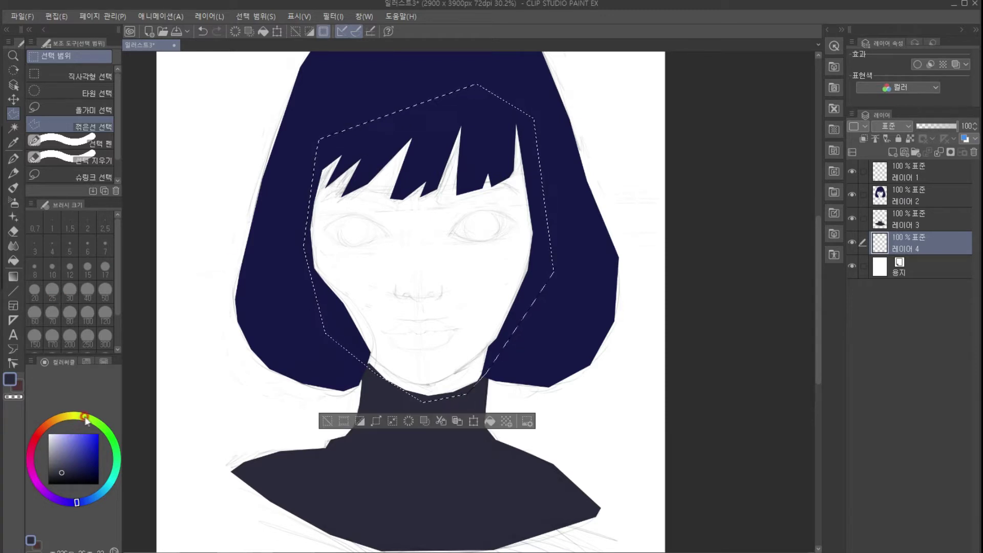
Fill the selected face area with a pale yellow-green and clear the selection.
{"action": "left_click", "coordinate": [58, 439]}
{"action": "left_click", "coordinate": [78, 413]}
{"action": "key", "text": "alt+BackSpace"}
{"action": "key", "text": "ctrl+d"}
{"action": "left_click", "coordinate": [402, 275]}
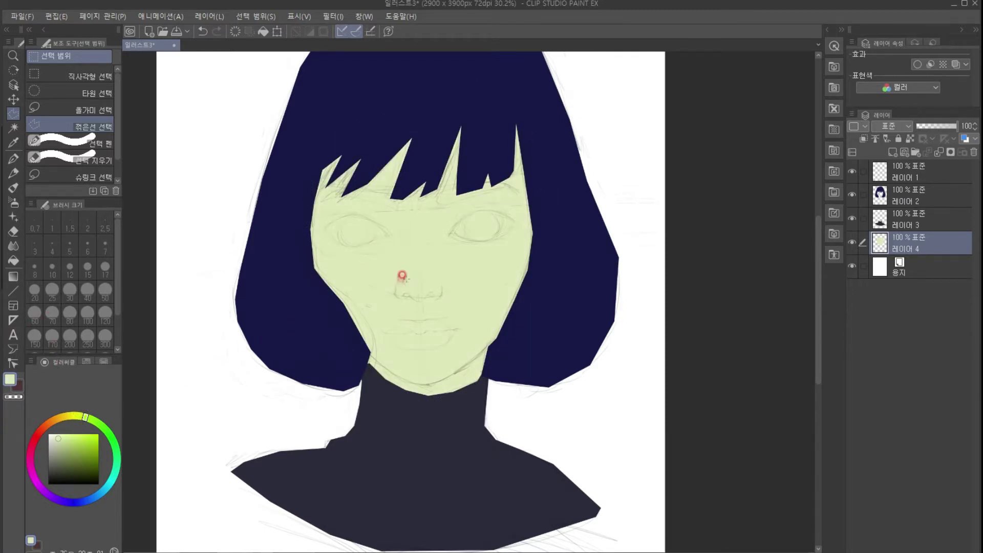
On the hair layer, smooth the inner hair edge along the left temple and cheek with the colored pencil in the sampled navy.
{"action": "left_click_drag", "start_coordinate": [439, 363], "coordinate": [441, 444]}
{"action": "left_click", "coordinate": [897, 190]}
{"action": "scroll", "coordinate": [369, 195], "scroll_direction": "up", "scroll_amount": 3}
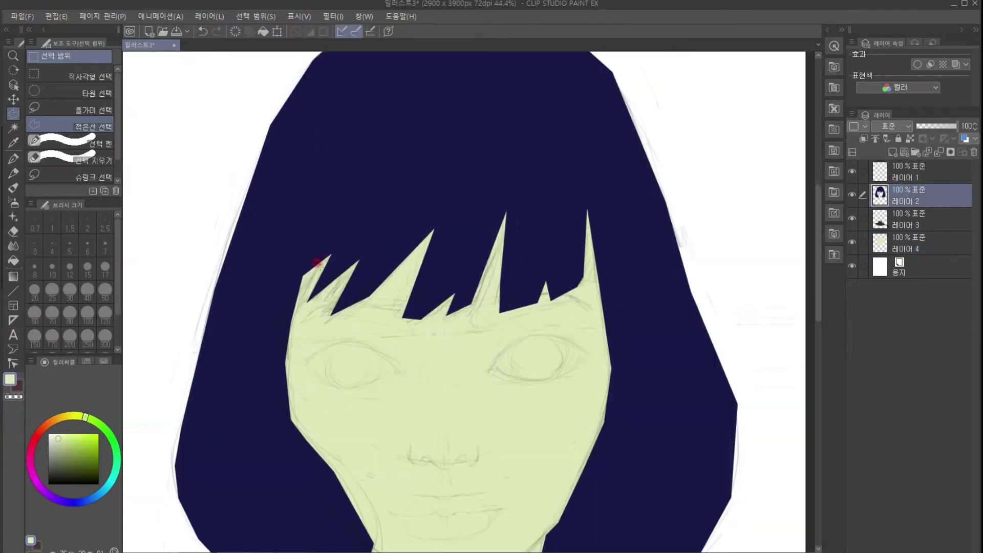
{"action": "key", "text": "p"}
{"action": "left_click", "coordinate": [406, 138], "text": "alt"}
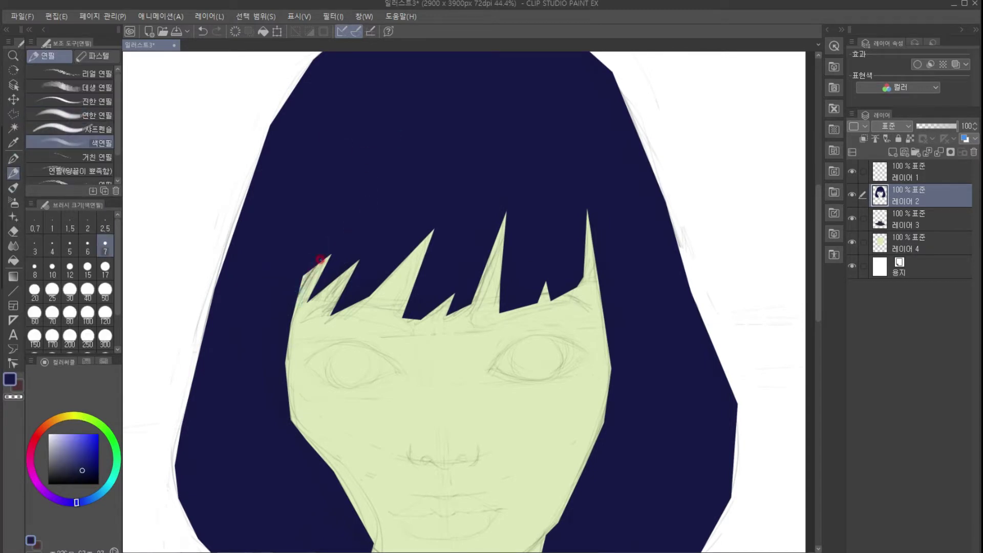
{"action": "mouse_move", "coordinate": [300, 285]}
{"action": "left_mouse_down"}
{"action": "mouse_move", "coordinate": [336, 247]}
{"action": "mouse_move", "coordinate": [296, 290]}
{"action": "mouse_move", "coordinate": [294, 426]}
{"action": "mouse_move", "coordinate": [282, 348]}
{"action": "left_mouse_up"}
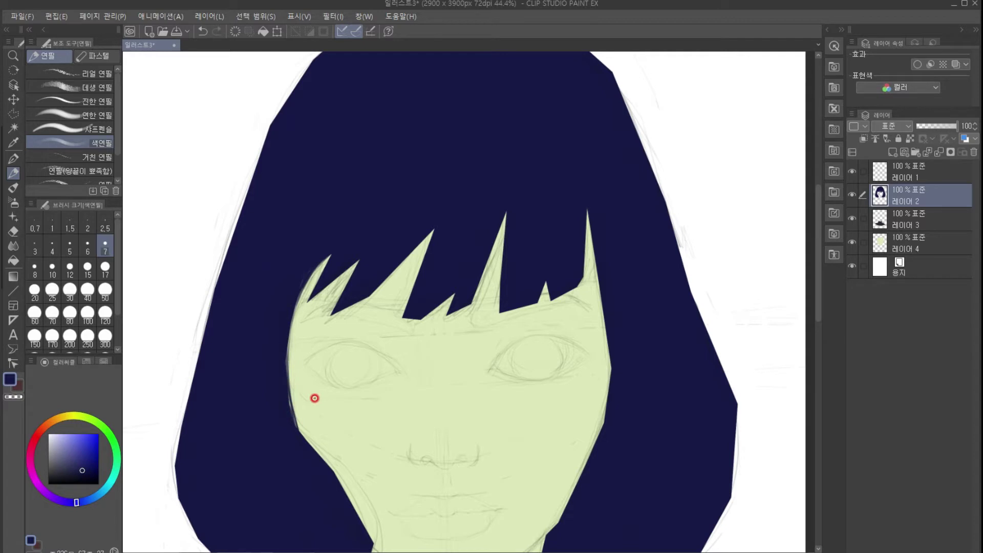
Pencil fine navy strands along the lower edge and gaps of the bangs from right to left.
{"action": "mouse_move", "coordinate": [575, 288]}
{"action": "left_mouse_down"}
{"action": "mouse_move", "coordinate": [550, 277]}
{"action": "mouse_move", "coordinate": [497, 310]}
{"action": "left_mouse_up"}
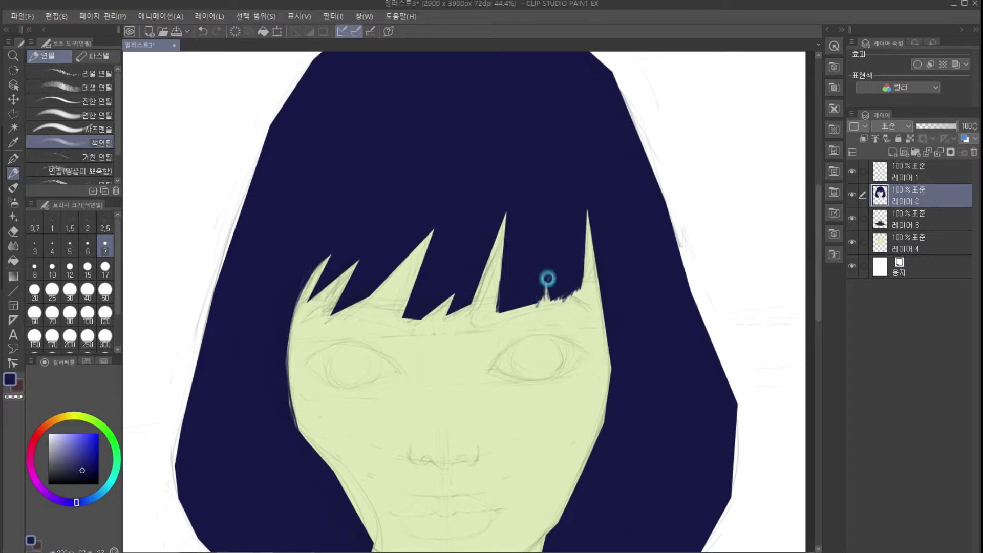
{"action": "mouse_move", "coordinate": [505, 210]}
{"action": "left_mouse_down"}
{"action": "mouse_move", "coordinate": [482, 300]}
{"action": "mouse_move", "coordinate": [484, 263]}
{"action": "mouse_move", "coordinate": [508, 210]}
{"action": "left_mouse_up"}
{"action": "mouse_move", "coordinate": [463, 277]}
{"action": "left_mouse_down"}
{"action": "mouse_move", "coordinate": [418, 310]}
{"action": "mouse_move", "coordinate": [455, 301]}
{"action": "left_mouse_up"}
{"action": "mouse_move", "coordinate": [425, 240]}
{"action": "left_mouse_down"}
{"action": "mouse_move", "coordinate": [377, 296]}
{"action": "mouse_move", "coordinate": [417, 241]}
{"action": "mouse_move", "coordinate": [394, 280]}
{"action": "mouse_move", "coordinate": [395, 259]}
{"action": "mouse_move", "coordinate": [417, 248]}
{"action": "mouse_move", "coordinate": [403, 235]}
{"action": "left_mouse_up"}
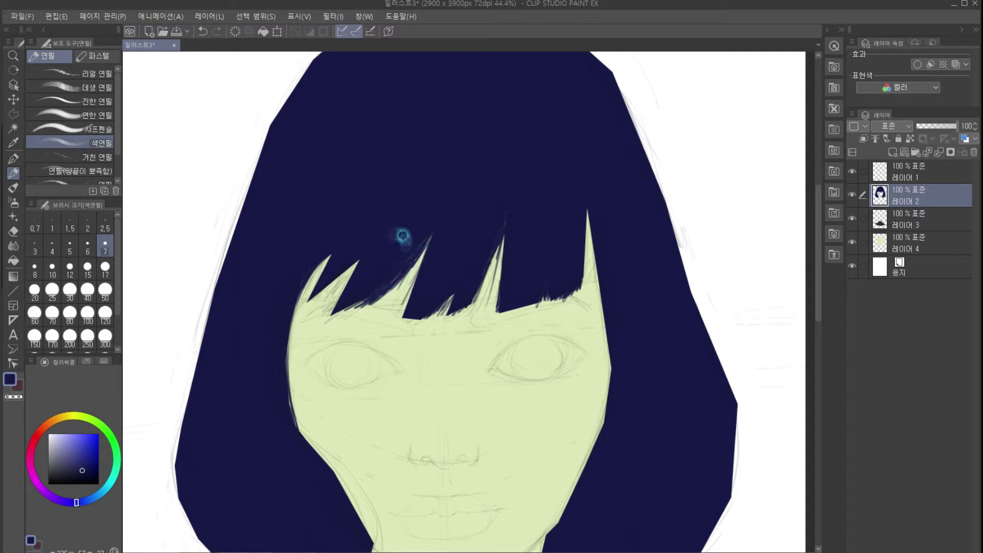
{"action": "mouse_move", "coordinate": [330, 252]}
{"action": "left_mouse_down"}
{"action": "mouse_move", "coordinate": [315, 276]}
{"action": "mouse_move", "coordinate": [325, 259]}
{"action": "mouse_move", "coordinate": [337, 277]}
{"action": "mouse_move", "coordinate": [348, 261]}
{"action": "mouse_move", "coordinate": [327, 293]}
{"action": "left_mouse_up"}
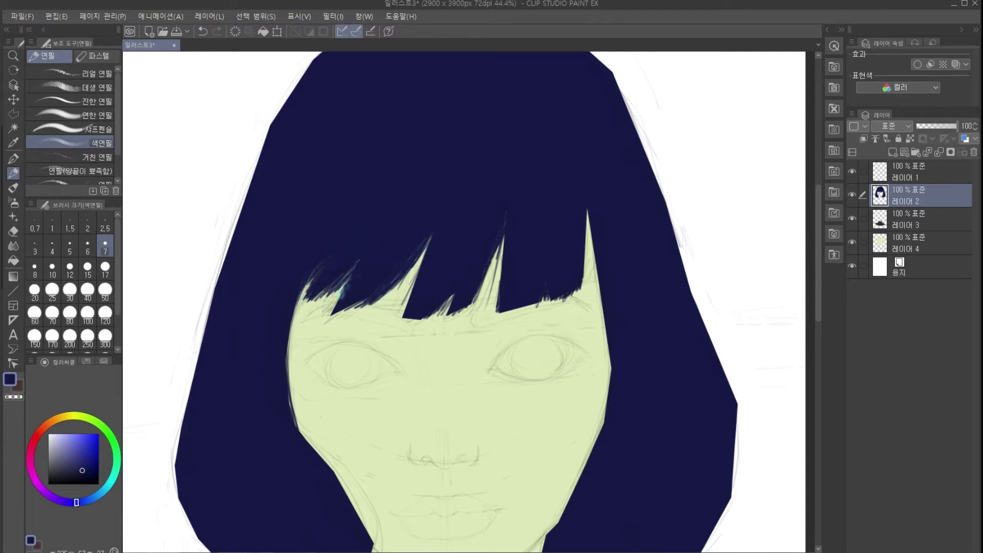
Narrow and taper the gaps in the left and middle bangs with more navy pencil strokes.
{"action": "left_click_drag", "start_coordinate": [424, 253], "coordinate": [436, 229]}
{"action": "left_click_drag", "start_coordinate": [379, 291], "coordinate": [358, 283]}
{"action": "left_click_drag", "start_coordinate": [425, 245], "coordinate": [440, 221]}
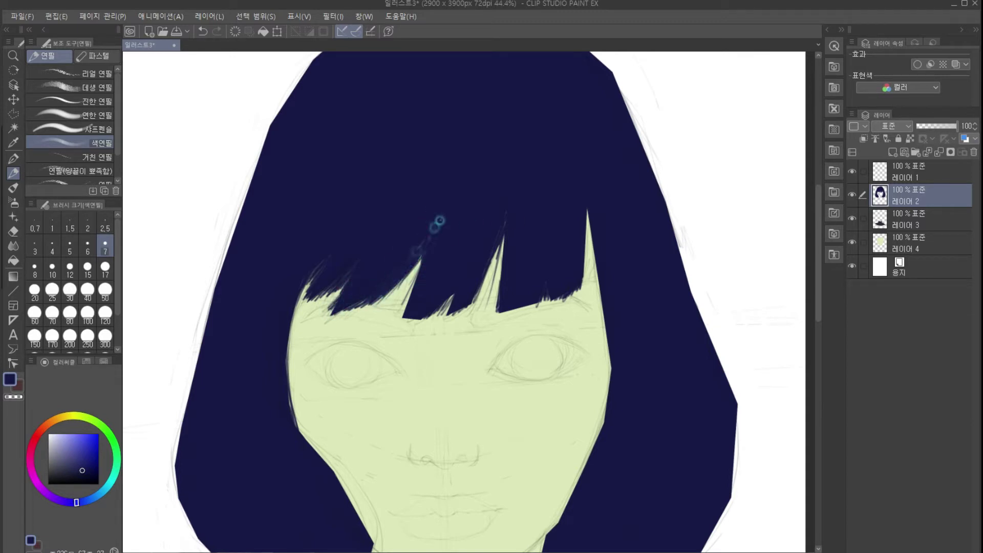
{"action": "left_click_drag", "start_coordinate": [504, 245], "coordinate": [483, 265]}
Smooth the inner hair edge from the rightmost bangs gap down the right cheek to the jaw.
{"action": "left_click_drag", "start_coordinate": [585, 198], "coordinate": [583, 210]}
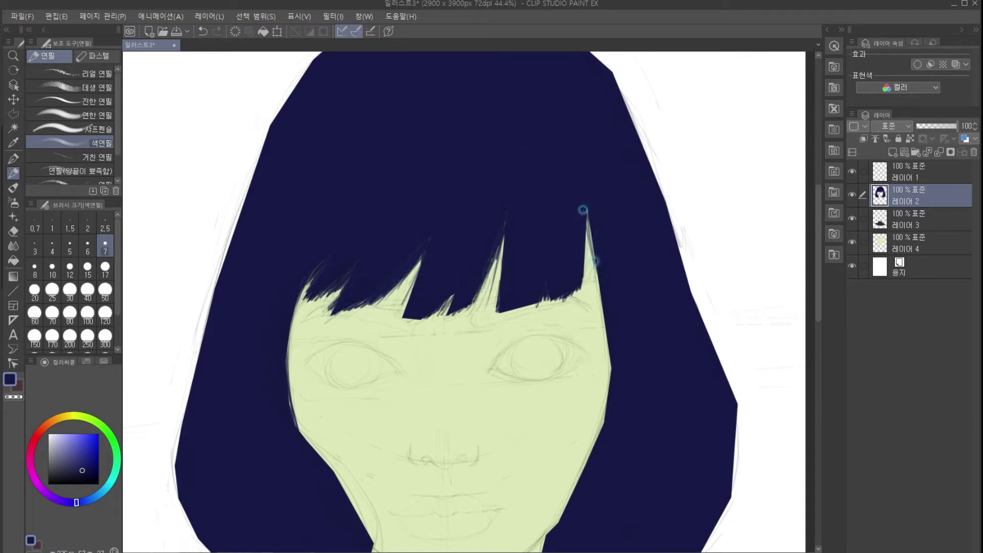
{"action": "left_click_drag", "start_coordinate": [603, 299], "coordinate": [612, 400]}
{"action": "left_click_drag", "start_coordinate": [564, 444], "coordinate": [514, 321]}
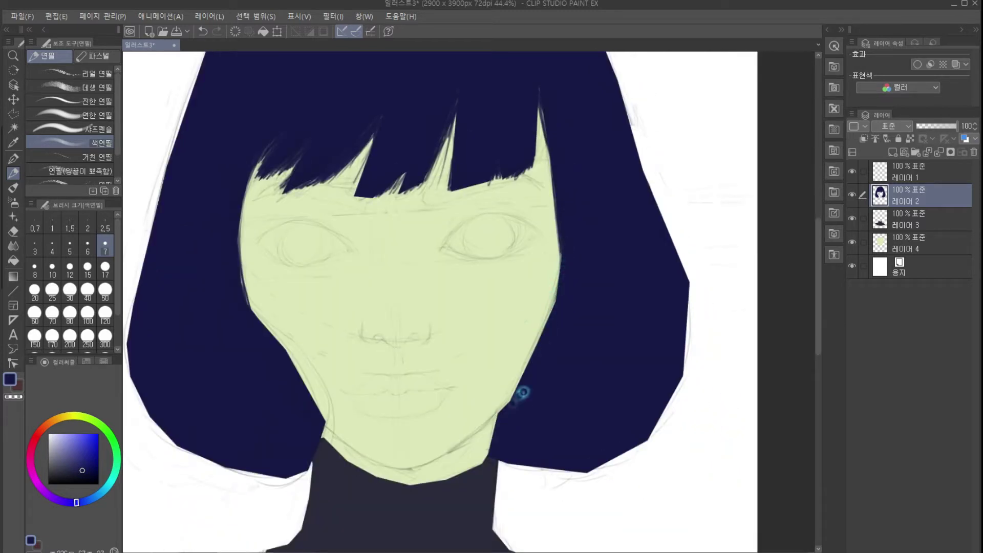
{"action": "mouse_move", "coordinate": [563, 257]}
{"action": "left_mouse_down"}
{"action": "mouse_move", "coordinate": [561, 300]}
{"action": "mouse_move", "coordinate": [505, 407]}
{"action": "left_mouse_up"}
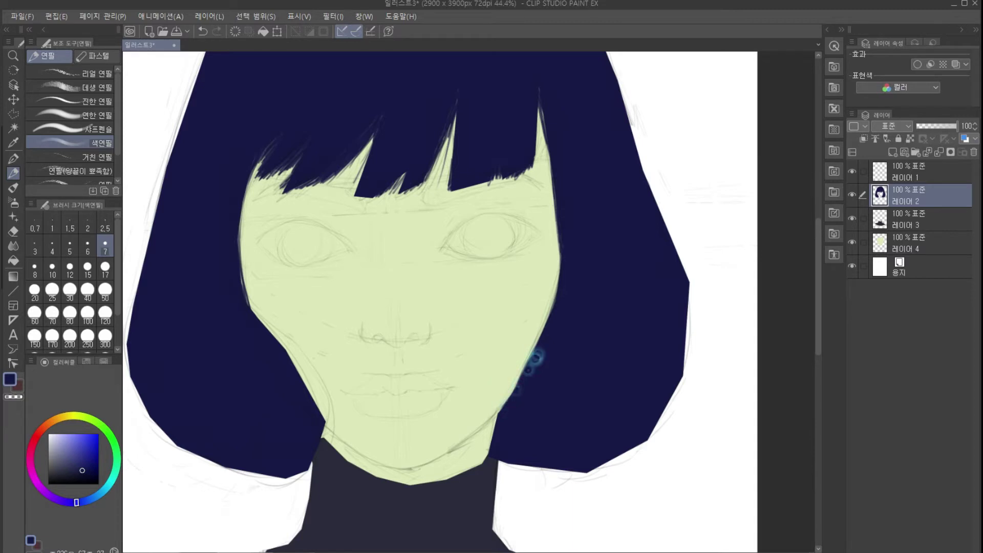
Smooth the outer hair outline along the lower left curl and around both sides of the crown with navy pencil strokes.
{"action": "scroll", "coordinate": [471, 191], "scroll_direction": "down", "scroll_amount": 1}
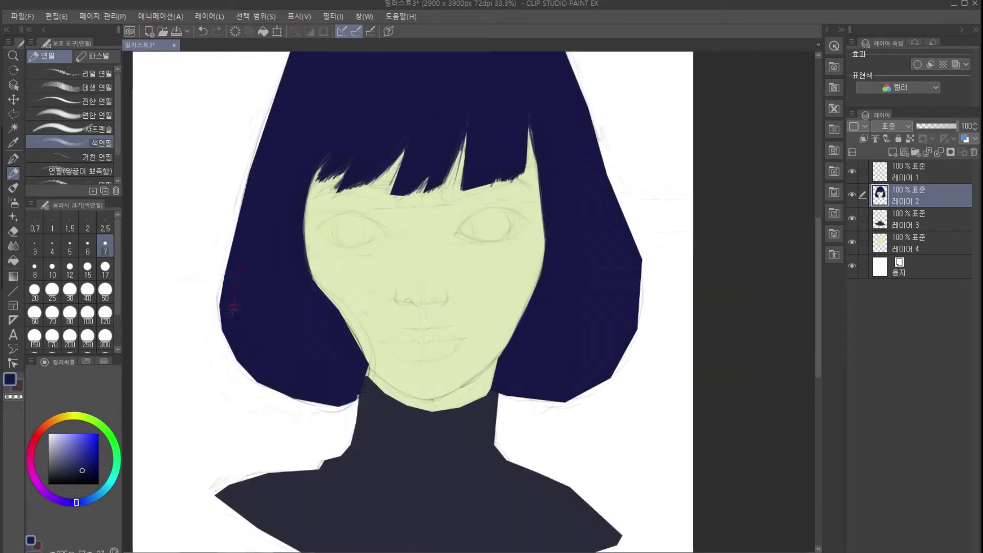
{"action": "left_click_drag", "start_coordinate": [224, 307], "coordinate": [294, 400]}
{"action": "left_click_drag", "start_coordinate": [245, 358], "coordinate": [353, 407]}
{"action": "mouse_move", "coordinate": [221, 307]}
{"action": "left_mouse_down"}
{"action": "mouse_move", "coordinate": [235, 246]}
{"action": "mouse_move", "coordinate": [220, 327]}
{"action": "left_mouse_up"}
{"action": "left_click_drag", "start_coordinate": [521, 187], "coordinate": [527, 365]}
{"action": "mouse_move", "coordinate": [412, 145]}
{"action": "left_mouse_down"}
{"action": "mouse_move", "coordinate": [344, 170]}
{"action": "mouse_move", "coordinate": [288, 267]}
{"action": "mouse_move", "coordinate": [324, 185]}
{"action": "mouse_move", "coordinate": [260, 344]}
{"action": "left_mouse_up"}
{"action": "left_click_drag", "start_coordinate": [517, 156], "coordinate": [583, 267]}
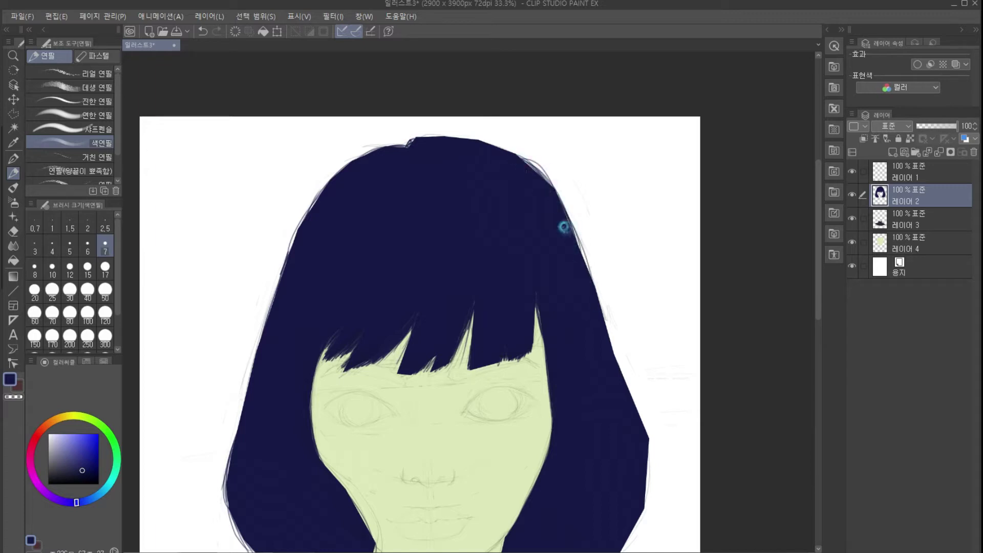
Round off the outer right side of the bob and pencil navy strands along its lower right edge.
{"action": "mouse_move", "coordinate": [646, 437]}
{"action": "left_mouse_down"}
{"action": "mouse_move", "coordinate": [637, 502]}
{"action": "mouse_move", "coordinate": [650, 489]}
{"action": "mouse_move", "coordinate": [669, 308]}
{"action": "left_mouse_up"}
{"action": "left_click_drag", "start_coordinate": [635, 405], "coordinate": [624, 429]}
{"action": "mouse_move", "coordinate": [533, 451]}
{"action": "left_mouse_down"}
{"action": "mouse_move", "coordinate": [522, 445]}
{"action": "mouse_move", "coordinate": [579, 446]}
{"action": "mouse_move", "coordinate": [624, 429]}
{"action": "left_mouse_up"}
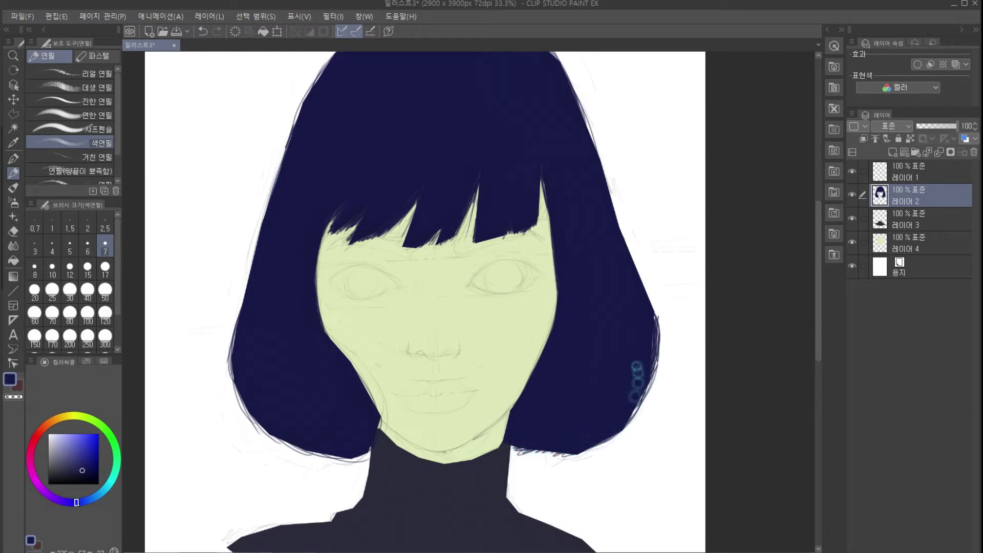
{"action": "scroll", "coordinate": [499, 379], "scroll_direction": "down", "scroll_amount": 3}
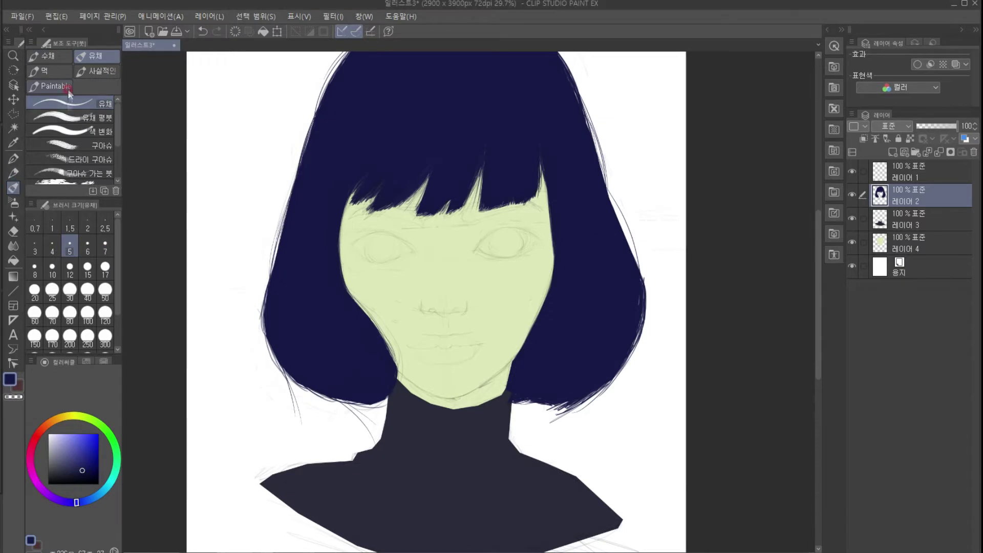
On a new layer above the hair, paint fine lighter-blue strands down the left side with a Paintable Skin Pores brush at size 15.
{"action": "left_click", "coordinate": [68, 89]}
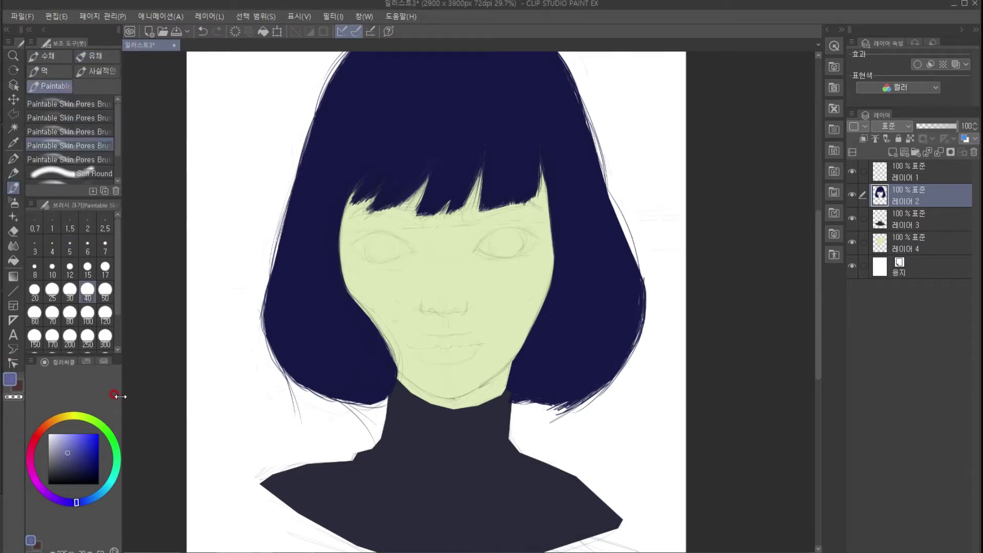
{"action": "left_click", "coordinate": [88, 267]}
{"action": "key", "text": "ctrl+z"}
{"action": "left_click", "coordinate": [891, 152]}
{"action": "mouse_move", "coordinate": [310, 210]}
{"action": "left_mouse_down"}
{"action": "mouse_move", "coordinate": [306, 276]}
{"action": "mouse_move", "coordinate": [318, 288]}
{"action": "left_mouse_up"}
{"action": "left_click_drag", "start_coordinate": [322, 225], "coordinate": [323, 279]}
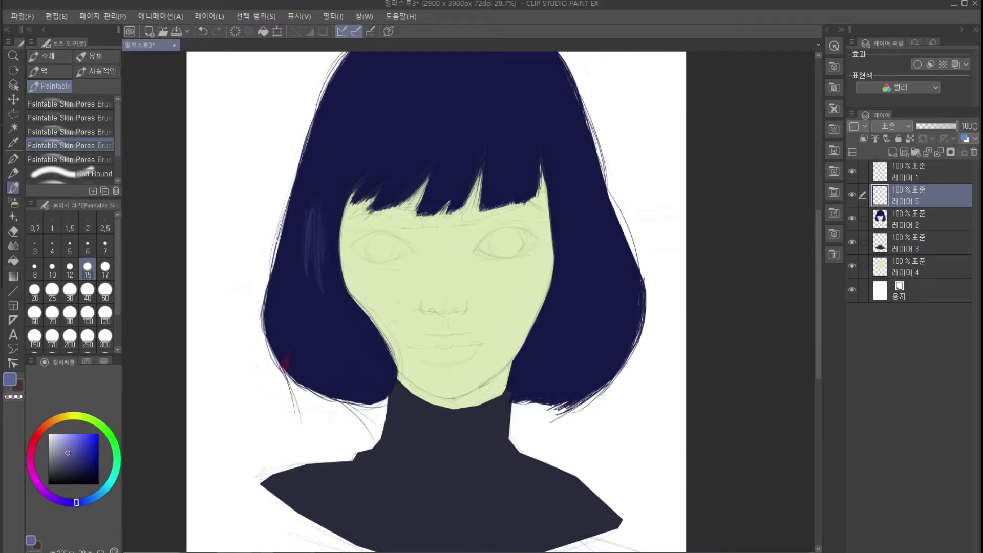
{"action": "mouse_move", "coordinate": [283, 362]}
{"action": "left_mouse_down"}
{"action": "mouse_move", "coordinate": [331, 354]}
{"action": "mouse_move", "coordinate": [341, 332]}
{"action": "mouse_move", "coordinate": [322, 345]}
{"action": "mouse_move", "coordinate": [348, 349]}
{"action": "left_mouse_up"}
{"action": "mouse_move", "coordinate": [338, 197]}
{"action": "left_mouse_down"}
{"action": "mouse_move", "coordinate": [333, 216]}
{"action": "mouse_move", "coordinate": [317, 176]}
{"action": "left_mouse_up"}
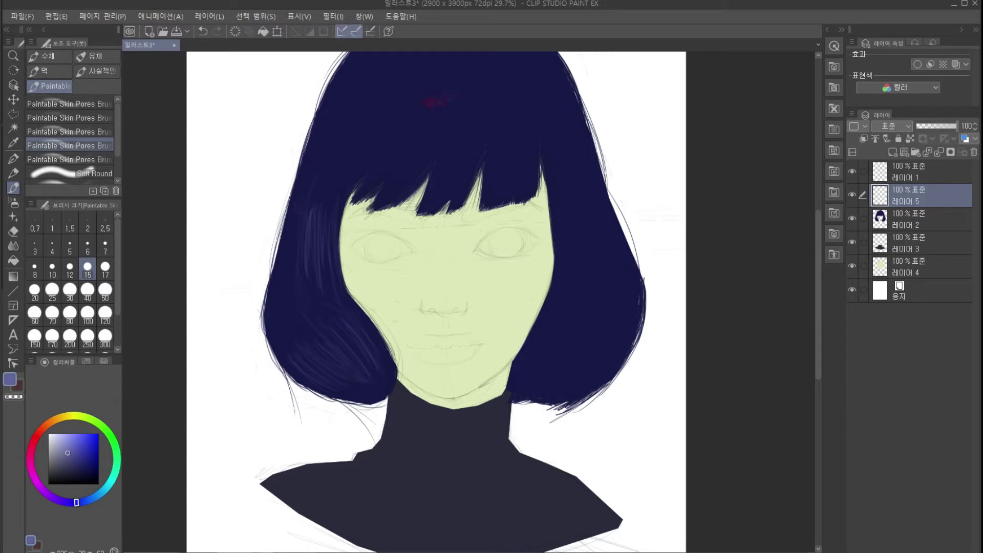
Continue the lighter-blue strands over the crown and bangs and down the right side of the hair.
{"action": "mouse_move", "coordinate": [347, 87]}
{"action": "left_mouse_down"}
{"action": "mouse_move", "coordinate": [384, 76]}
{"action": "mouse_move", "coordinate": [424, 142]}
{"action": "left_mouse_up"}
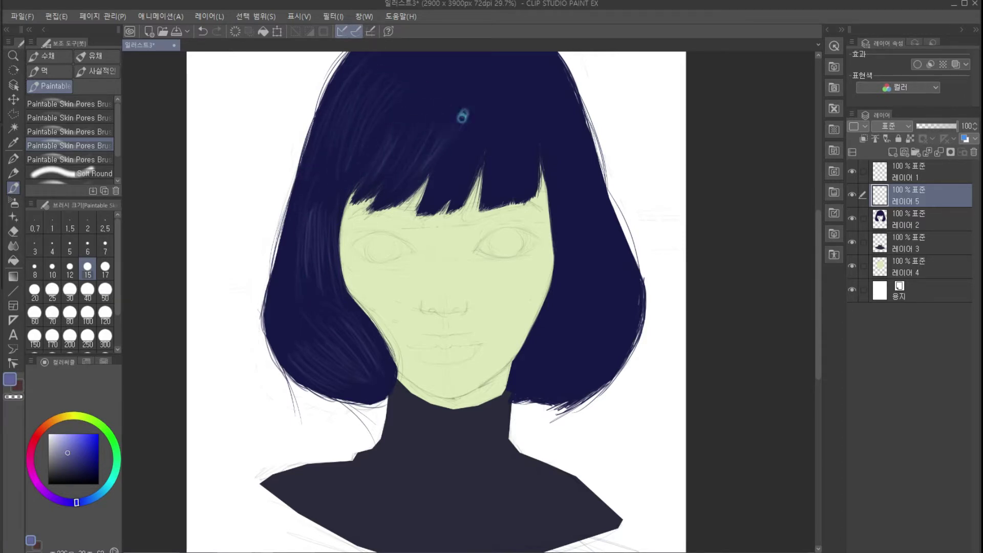
{"action": "mouse_move", "coordinate": [501, 131]}
{"action": "left_mouse_down"}
{"action": "mouse_move", "coordinate": [505, 154]}
{"action": "mouse_move", "coordinate": [532, 153]}
{"action": "mouse_move", "coordinate": [547, 98]}
{"action": "mouse_move", "coordinate": [569, 89]}
{"action": "left_mouse_up"}
{"action": "left_click_drag", "start_coordinate": [617, 266], "coordinate": [580, 389]}
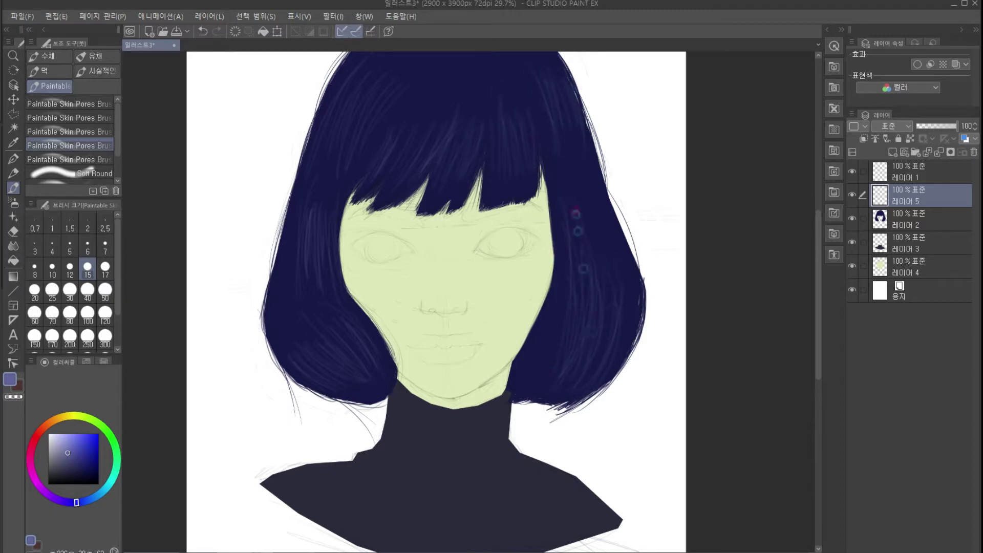
{"action": "scroll", "coordinate": [586, 335], "scroll_direction": "up", "scroll_amount": 3}
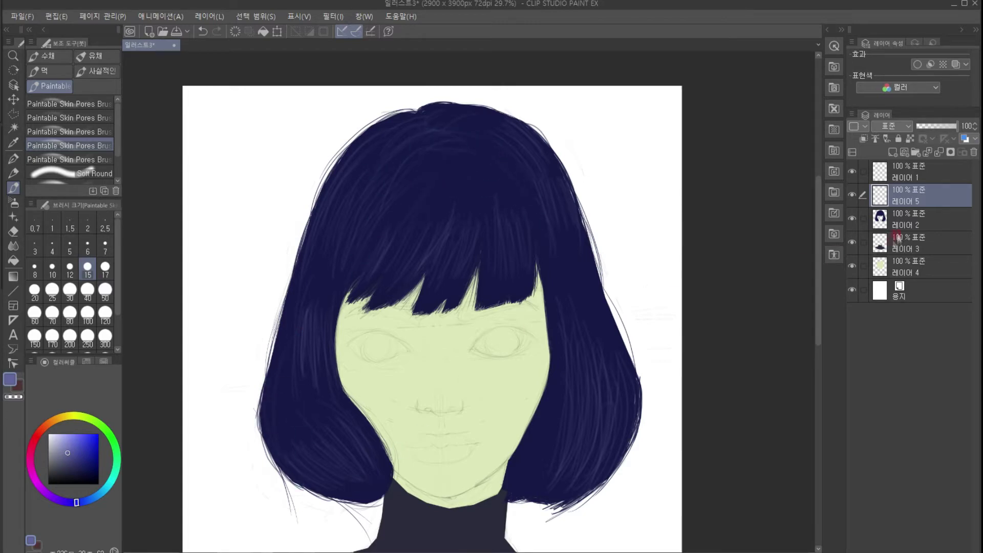
Select the hair layer's painted area and shade the inner left lock in near-black navy at size 30 on a new layer beneath the strands.
{"action": "left_click", "coordinate": [879, 219], "text": "ctrl"}
{"action": "left_click", "coordinate": [892, 153], "text": "ctrl"}
{"action": "left_click", "coordinate": [309, 291], "text": "alt"}
{"action": "left_click", "coordinate": [63, 479]}
{"action": "left_click", "coordinate": [70, 290]}
{"action": "mouse_move", "coordinate": [326, 316]}
{"action": "left_mouse_down"}
{"action": "mouse_move", "coordinate": [382, 467]}
{"action": "mouse_move", "coordinate": [373, 483]}
{"action": "left_mouse_up"}
{"action": "left_click_drag", "start_coordinate": [366, 446], "coordinate": [354, 486]}
Shade dark strands from the parting down both sides of the crown and along the right lock's inner and outer edges.
{"action": "mouse_move", "coordinate": [427, 126]}
{"action": "left_mouse_down"}
{"action": "mouse_move", "coordinate": [392, 173]}
{"action": "mouse_move", "coordinate": [484, 145]}
{"action": "mouse_move", "coordinate": [340, 167]}
{"action": "mouse_move", "coordinate": [303, 241]}
{"action": "left_mouse_up"}
{"action": "left_click_drag", "start_coordinate": [404, 162], "coordinate": [358, 228]}
{"action": "left_click_drag", "start_coordinate": [431, 134], "coordinate": [277, 348]}
{"action": "mouse_move", "coordinate": [475, 129]}
{"action": "left_mouse_down"}
{"action": "mouse_move", "coordinate": [510, 130]}
{"action": "mouse_move", "coordinate": [560, 338]}
{"action": "mouse_move", "coordinate": [519, 459]}
{"action": "mouse_move", "coordinate": [550, 389]}
{"action": "mouse_move", "coordinate": [532, 461]}
{"action": "mouse_move", "coordinate": [550, 305]}
{"action": "left_mouse_up"}
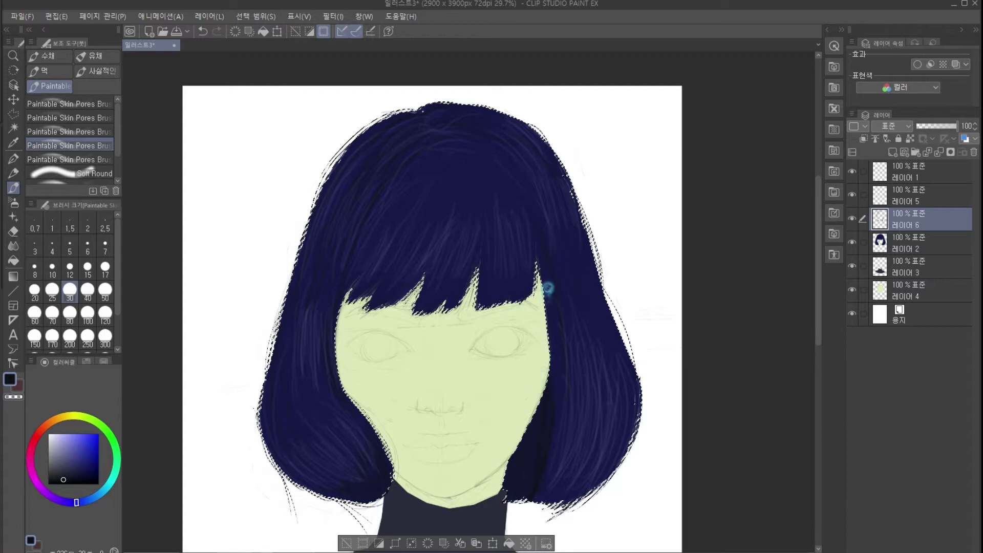
{"action": "left_click_drag", "start_coordinate": [546, 418], "coordinate": [567, 457]}
{"action": "left_click_drag", "start_coordinate": [625, 390], "coordinate": [590, 474]}
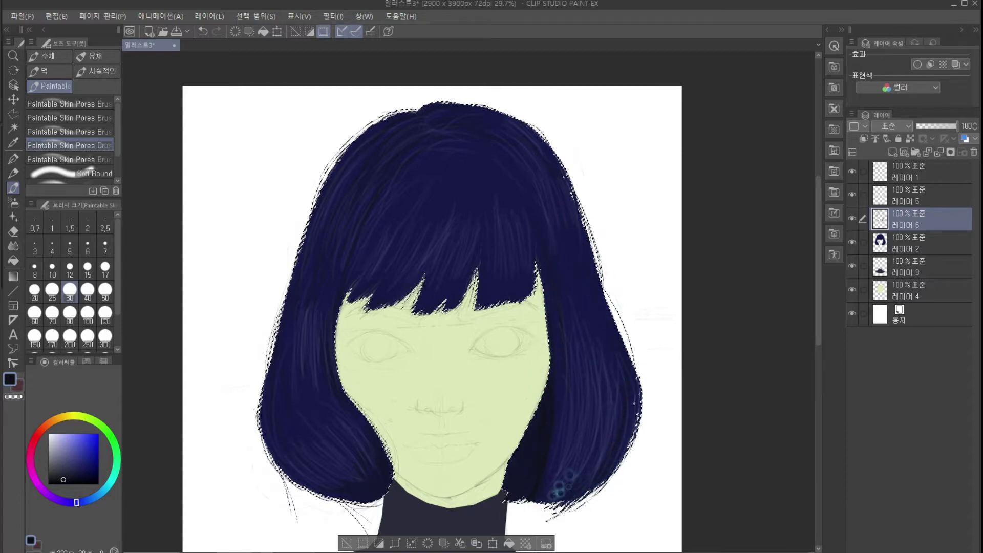
Deepen the shadows in both lower curls, along the left inner hair edge and at the roots of the bangs.
{"action": "mouse_move", "coordinate": [373, 472]}
{"action": "left_mouse_down"}
{"action": "mouse_move", "coordinate": [301, 456]}
{"action": "mouse_move", "coordinate": [327, 473]}
{"action": "left_mouse_up"}
{"action": "mouse_move", "coordinate": [597, 445]}
{"action": "left_mouse_down"}
{"action": "mouse_move", "coordinate": [606, 389]}
{"action": "mouse_move", "coordinate": [573, 476]}
{"action": "left_mouse_up"}
{"action": "left_click_drag", "start_coordinate": [384, 466], "coordinate": [334, 302]}
{"action": "mouse_move", "coordinate": [353, 420]}
{"action": "left_mouse_down"}
{"action": "mouse_move", "coordinate": [336, 269]}
{"action": "mouse_move", "coordinate": [314, 389]}
{"action": "mouse_move", "coordinate": [320, 355]}
{"action": "left_mouse_up"}
{"action": "left_click_drag", "start_coordinate": [439, 162], "coordinate": [380, 249]}
{"action": "left_click_drag", "start_coordinate": [443, 170], "coordinate": [417, 230]}
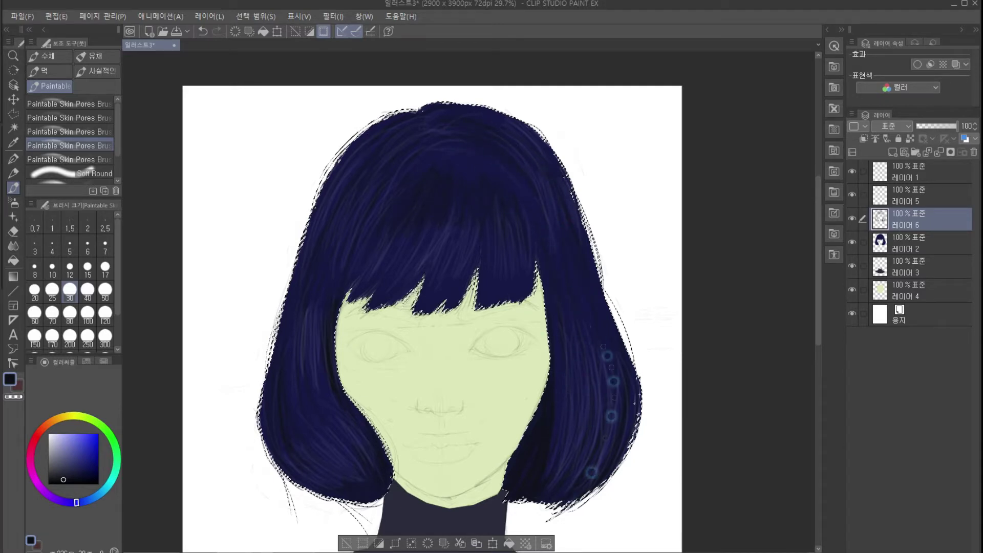
Darken the tips of the bangs, blend the hair shadows with the color blending tool, and clear the selection.
{"action": "key", "text": "j"}
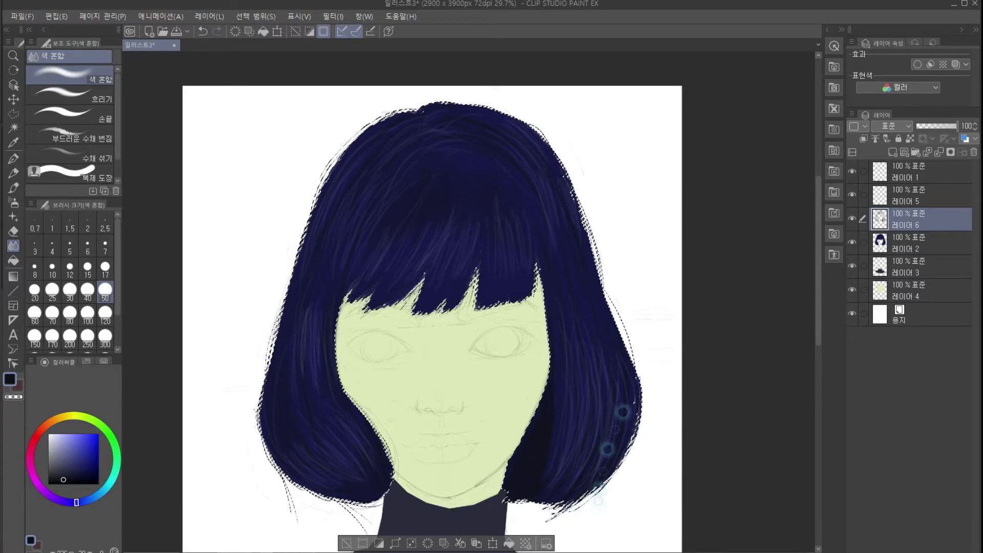
{"action": "key", "text": "b"}
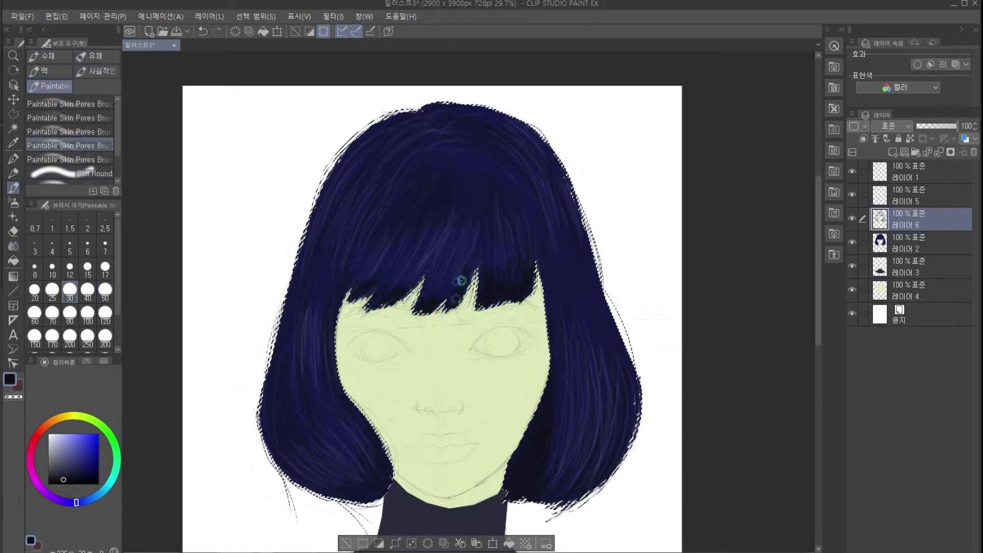
{"action": "key", "text": "j"}
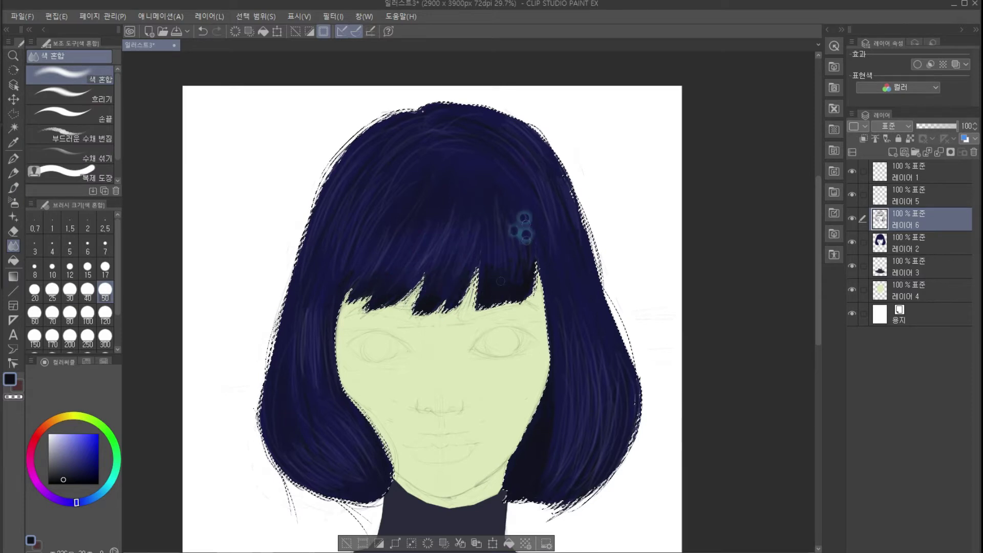
{"action": "key", "text": "ctrl+d"}
{"action": "scroll", "coordinate": [414, 318], "scroll_direction": "down", "scroll_amount": 1}
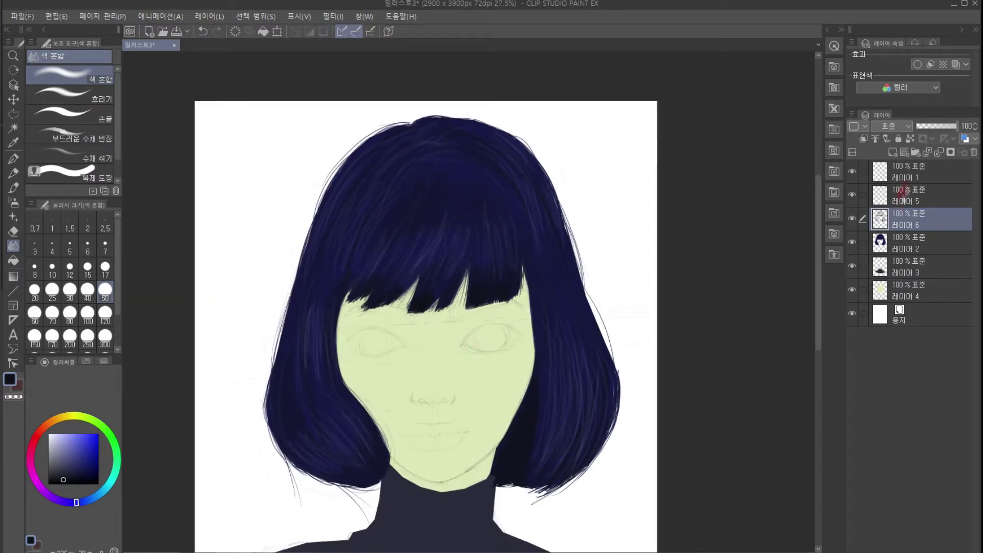
Add a layer above the strands and brush broad, soft greyish-blue highlights on the upper left hair at size 60.
{"action": "left_click", "coordinate": [903, 195]}
{"action": "left_click", "coordinate": [891, 152]}
{"action": "left_click", "coordinate": [61, 452]}
{"action": "left_click", "coordinate": [105, 268]}
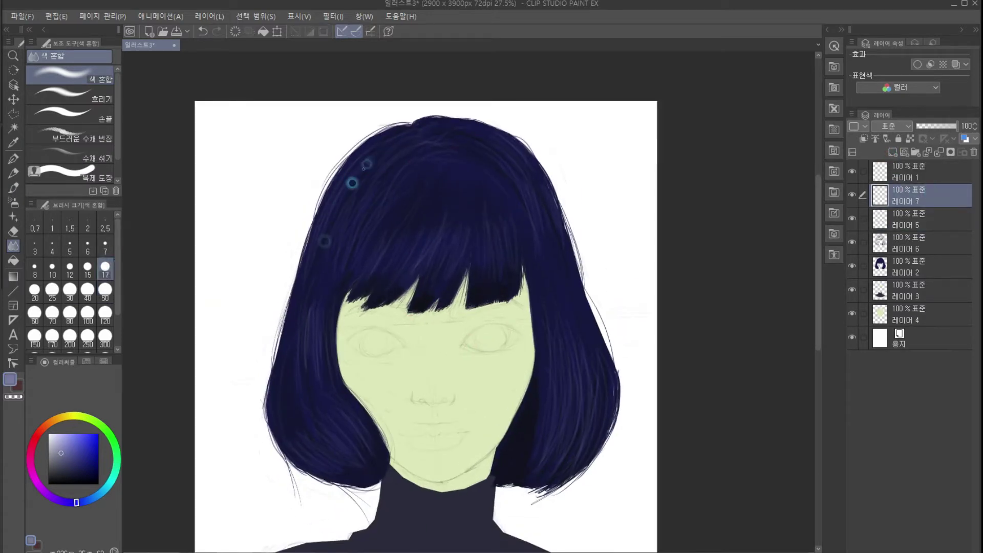
{"action": "left_click", "coordinate": [14, 188]}
{"action": "left_click", "coordinate": [34, 312]}
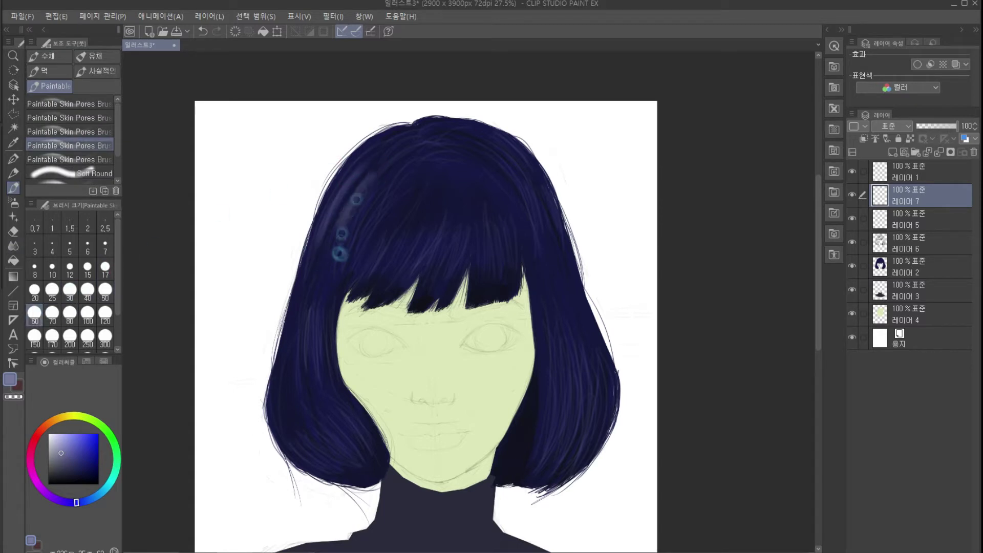
Paint finer periwinkle highlight strands across the upper left hair and the bangs at brush size 12.
{"action": "left_click", "coordinate": [64, 447]}
{"action": "left_click", "coordinate": [105, 222]}
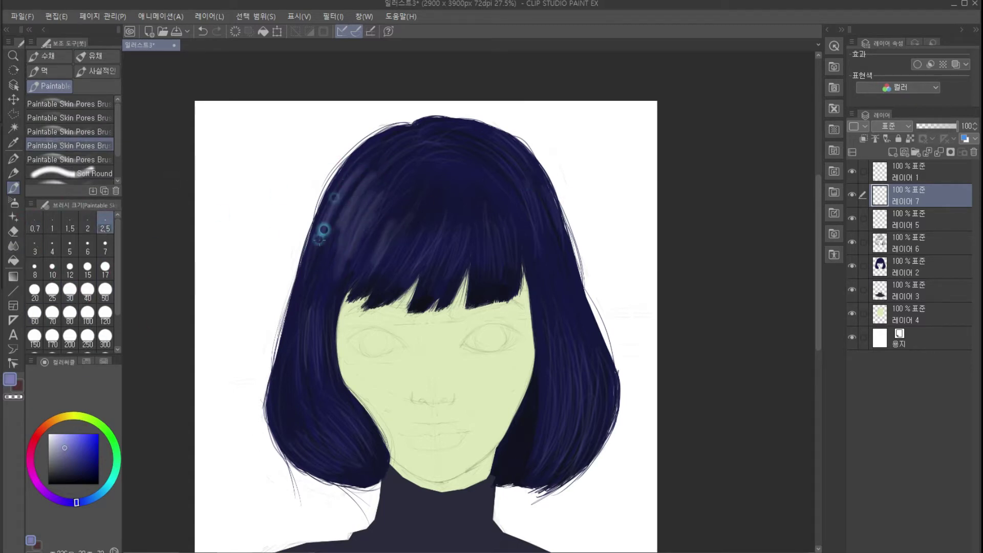
{"action": "left_click", "coordinate": [69, 267]}
{"action": "mouse_move", "coordinate": [340, 240]}
{"action": "left_mouse_down"}
{"action": "mouse_move", "coordinate": [375, 208]}
{"action": "mouse_move", "coordinate": [316, 279]}
{"action": "mouse_move", "coordinate": [364, 177]}
{"action": "mouse_move", "coordinate": [327, 231]}
{"action": "left_mouse_up"}
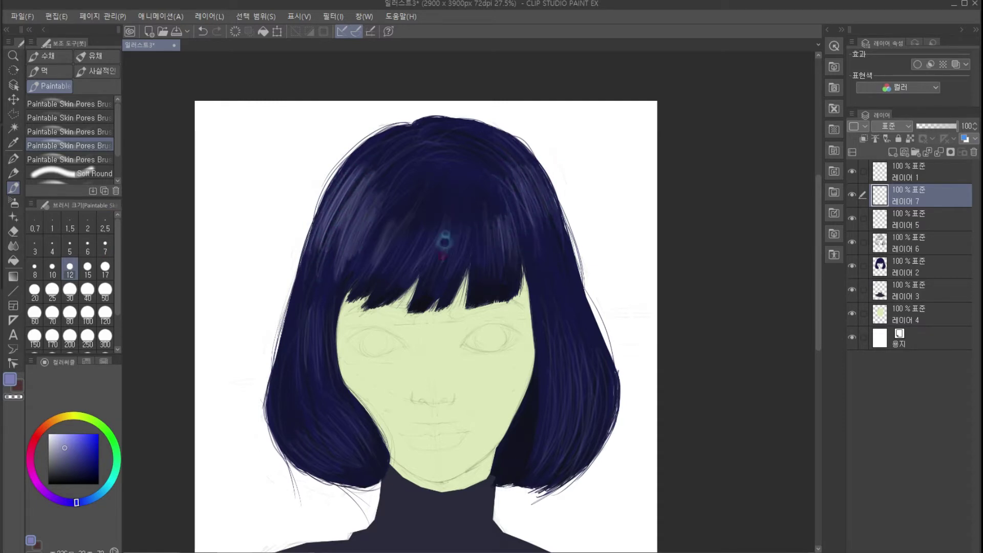
{"action": "left_click_drag", "start_coordinate": [407, 219], "coordinate": [375, 272]}
{"action": "left_click_drag", "start_coordinate": [387, 234], "coordinate": [353, 271]}
{"action": "left_click", "coordinate": [52, 478]}
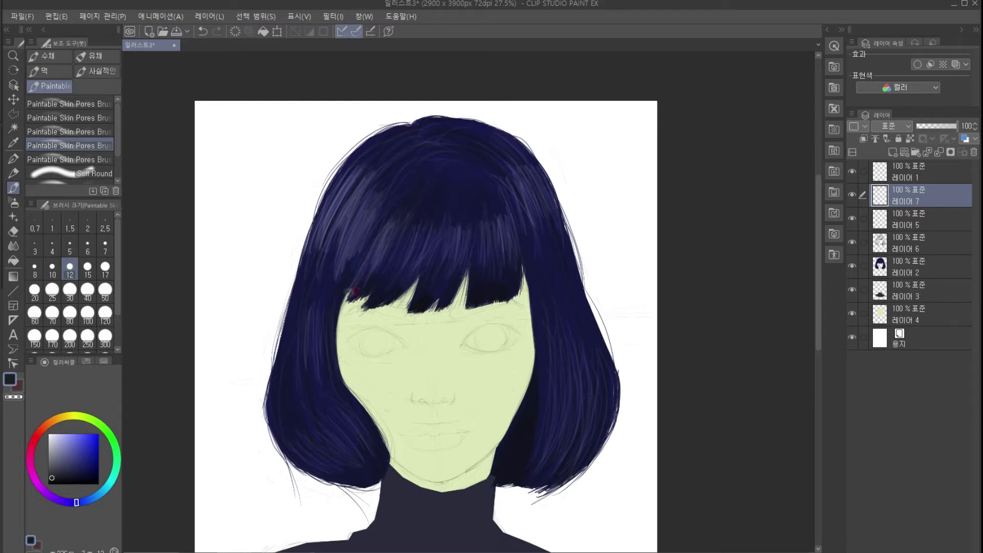
{"action": "key", "text": "ctrl+z"}
{"action": "right_click", "coordinate": [339, 307]}
Add pale lavender-blue highlight strands to the left part of the bangs and down the left side lock.
{"action": "left_click", "coordinate": [62, 447]}
{"action": "left_click_drag", "start_coordinate": [415, 194], "coordinate": [358, 279]}
{"action": "left_click_drag", "start_coordinate": [305, 302], "coordinate": [322, 375]}
{"action": "left_click_drag", "start_coordinate": [306, 327], "coordinate": [319, 384]}
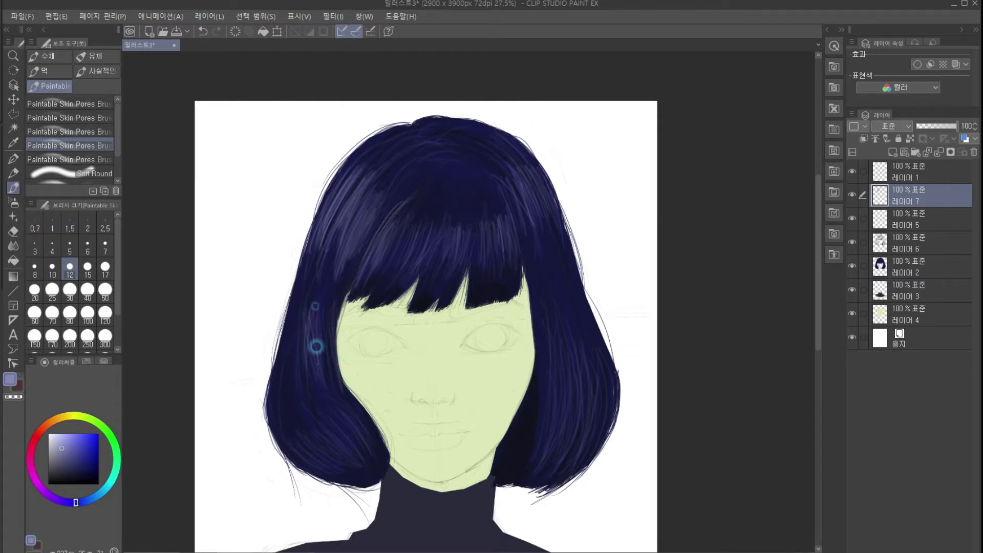
Paint near-white blue highlight strands in both lower curls and switch to color blending for them.
{"action": "left_click", "coordinate": [50, 439]}
{"action": "left_click_drag", "start_coordinate": [297, 421], "coordinate": [337, 448]}
{"action": "left_click_drag", "start_coordinate": [327, 410], "coordinate": [359, 463]}
{"action": "mouse_move", "coordinate": [569, 376]}
{"action": "left_mouse_down"}
{"action": "mouse_move", "coordinate": [551, 451]}
{"action": "mouse_move", "coordinate": [541, 445]}
{"action": "left_mouse_up"}
{"action": "left_click_drag", "start_coordinate": [596, 389], "coordinate": [581, 448]}
{"action": "key", "text": "j"}
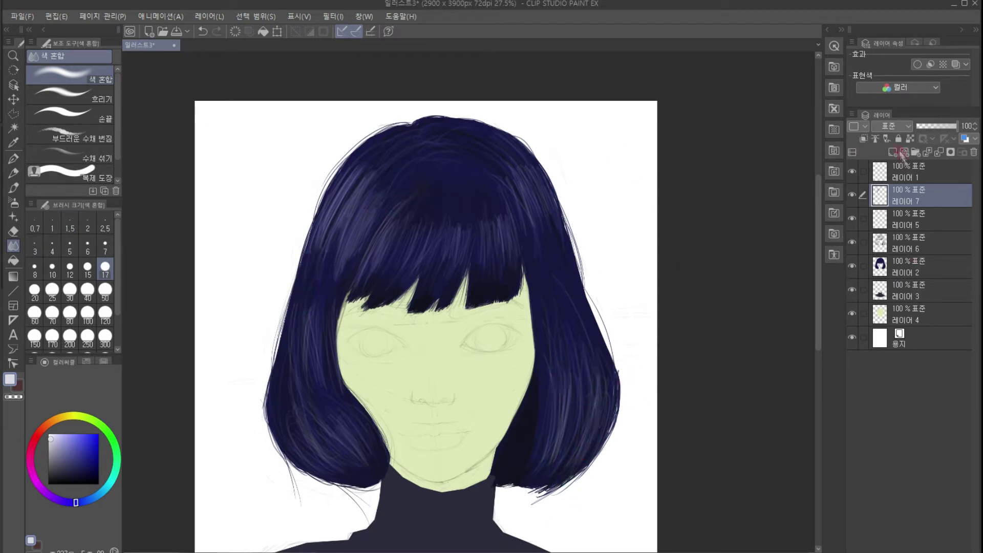
Group the four hair layers in a new folder and name it 머리.
{"action": "left_click", "coordinate": [915, 152]}
{"action": "left_click", "coordinate": [909, 211]}
{"action": "left_click", "coordinate": [906, 284], "text": "shift"}
{"action": "left_click_drag", "start_coordinate": [906, 285], "coordinate": [902, 192]}
{"action": "left_click", "coordinate": [873, 192]}
{"action": "double_click", "coordinate": [901, 194]}
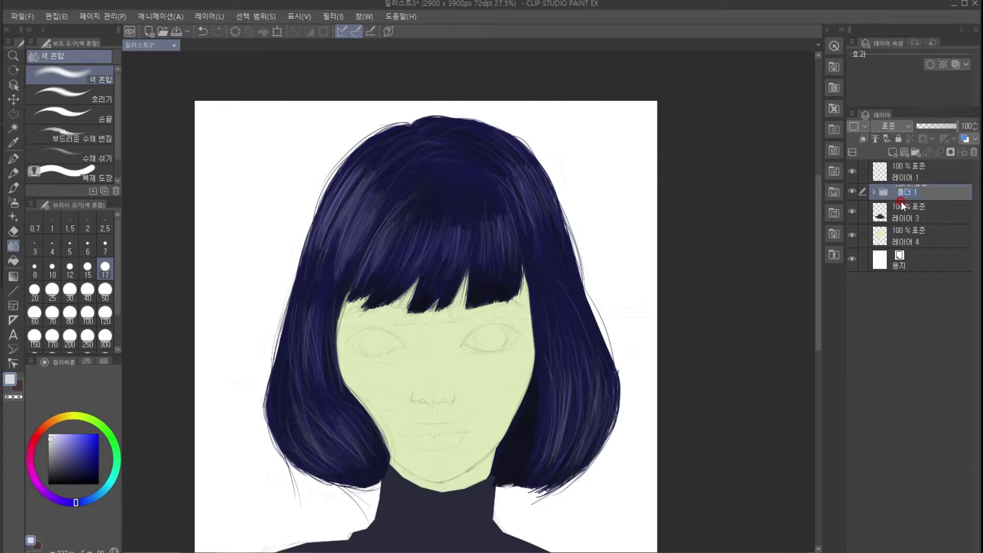
On a new layer above the face color, shade the temple, bangs gaps and jawline in lavender with the skin pores brush at size 50.
{"action": "left_click", "coordinate": [901, 237]}
{"action": "left_click", "coordinate": [892, 152]}
{"action": "scroll", "coordinate": [464, 359], "scroll_direction": "up", "scroll_amount": 1}
{"action": "mouse_move", "coordinate": [464, 389]}
{"action": "left_mouse_down"}
{"action": "mouse_move", "coordinate": [450, 353]}
{"action": "mouse_move", "coordinate": [462, 337]}
{"action": "left_mouse_up"}
{"action": "left_click", "coordinate": [60, 445]}
{"action": "left_click", "coordinate": [13, 187]}
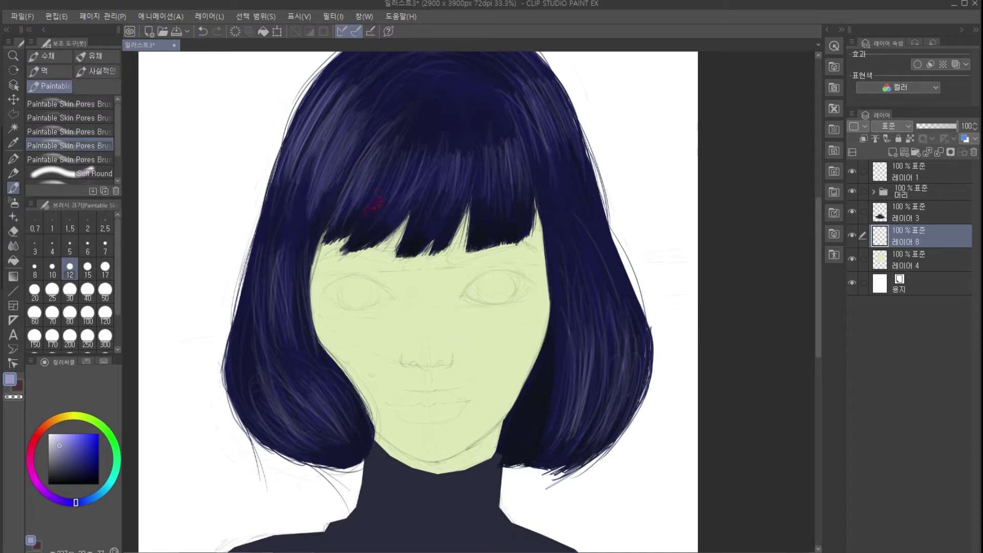
{"action": "left_click", "coordinate": [105, 291]}
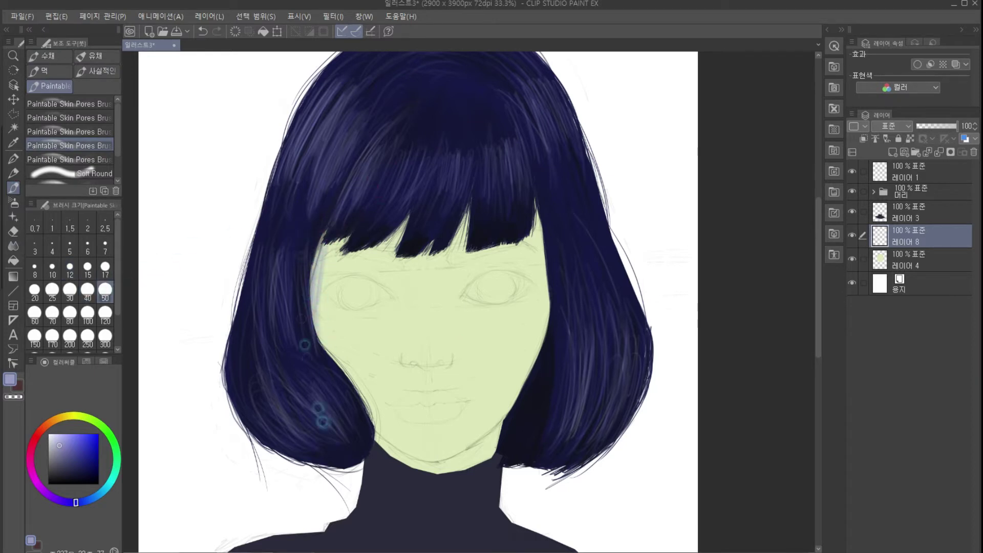
{"action": "left_click_drag", "start_coordinate": [463, 223], "coordinate": [450, 259]}
{"action": "left_click_drag", "start_coordinate": [405, 225], "coordinate": [391, 256]}
{"action": "left_click_drag", "start_coordinate": [374, 417], "coordinate": [433, 461]}
{"action": "left_click_drag", "start_coordinate": [536, 353], "coordinate": [496, 410]}
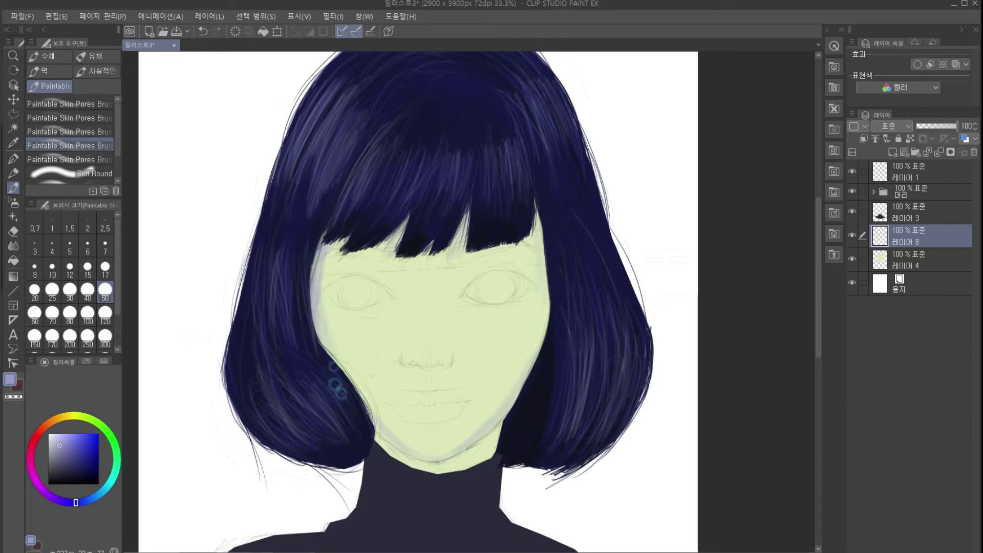
Blend the lavender shading along the face edges and brush more of it across the forehead beneath the bangs.
{"action": "key", "text": "j"}
{"action": "mouse_move", "coordinate": [323, 237]}
{"action": "left_mouse_down"}
{"action": "mouse_move", "coordinate": [317, 317]}
{"action": "mouse_move", "coordinate": [368, 417]}
{"action": "left_mouse_up"}
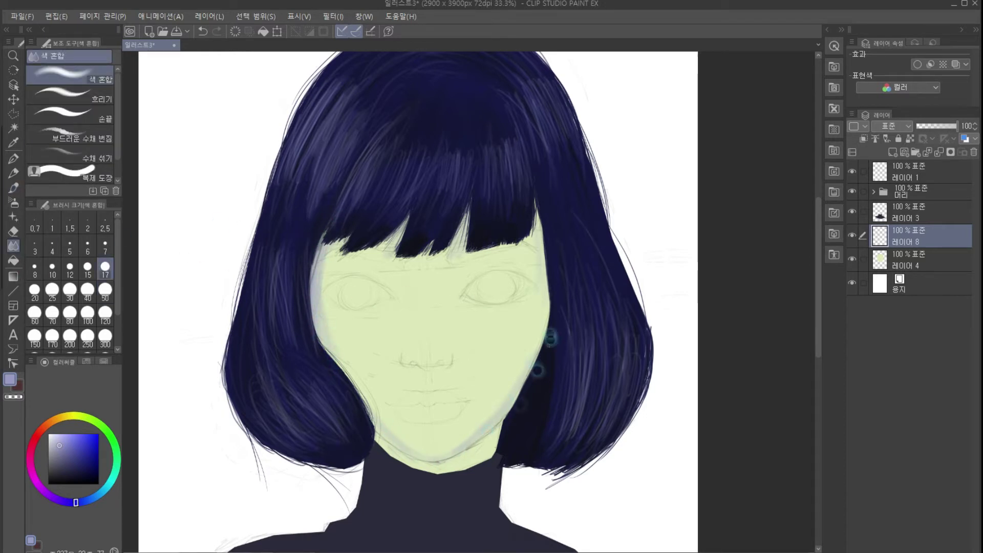
{"action": "key", "text": "p"}
{"action": "mouse_move", "coordinate": [476, 209]}
{"action": "left_mouse_down"}
{"action": "mouse_move", "coordinate": [517, 245]}
{"action": "mouse_move", "coordinate": [362, 240]}
{"action": "left_mouse_up"}
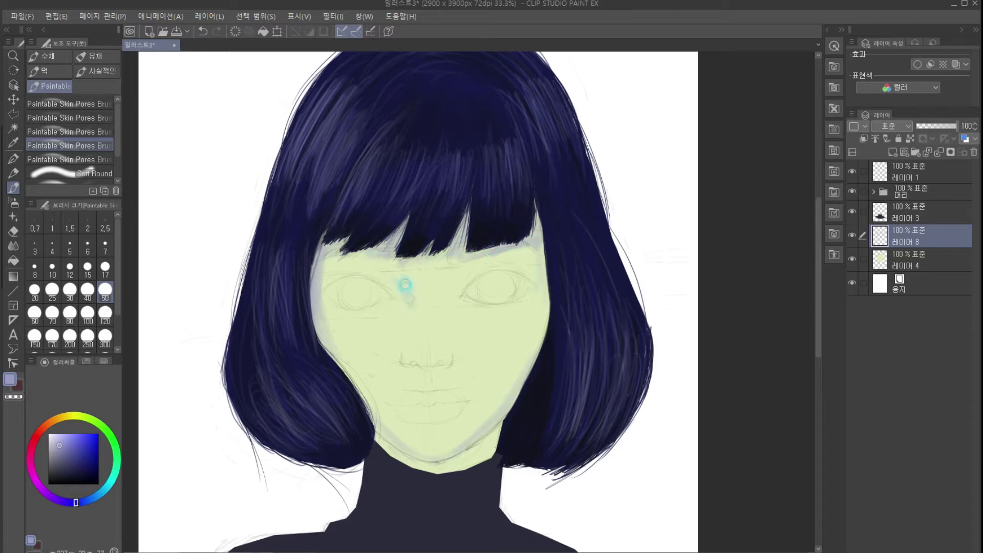
Shade and blend both sides of the nose bridge in lavender, and set the face shading layer's opacity to 76%.
{"action": "left_click_drag", "start_coordinate": [463, 338], "coordinate": [445, 315]}
{"action": "left_click_drag", "start_coordinate": [405, 301], "coordinate": [396, 320]}
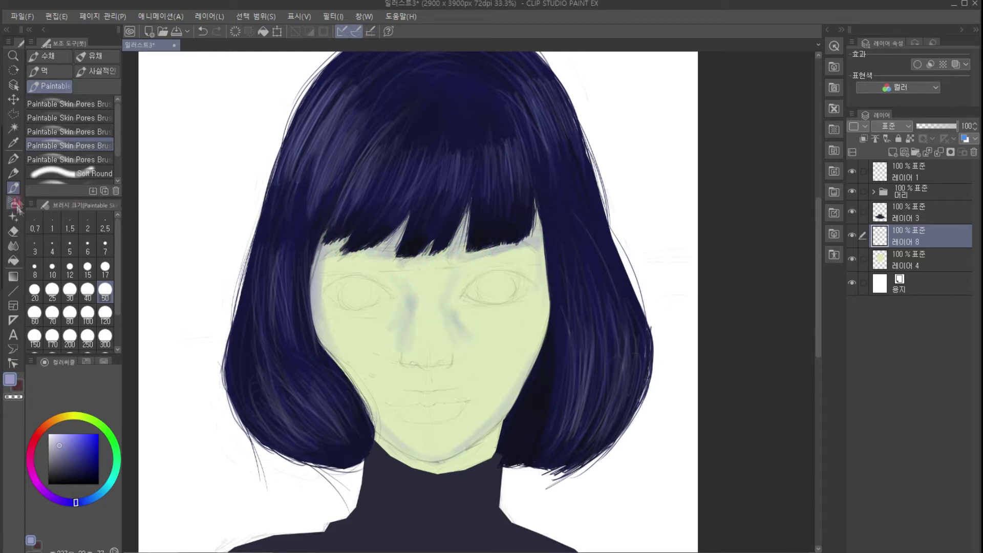
{"action": "key", "text": "j"}
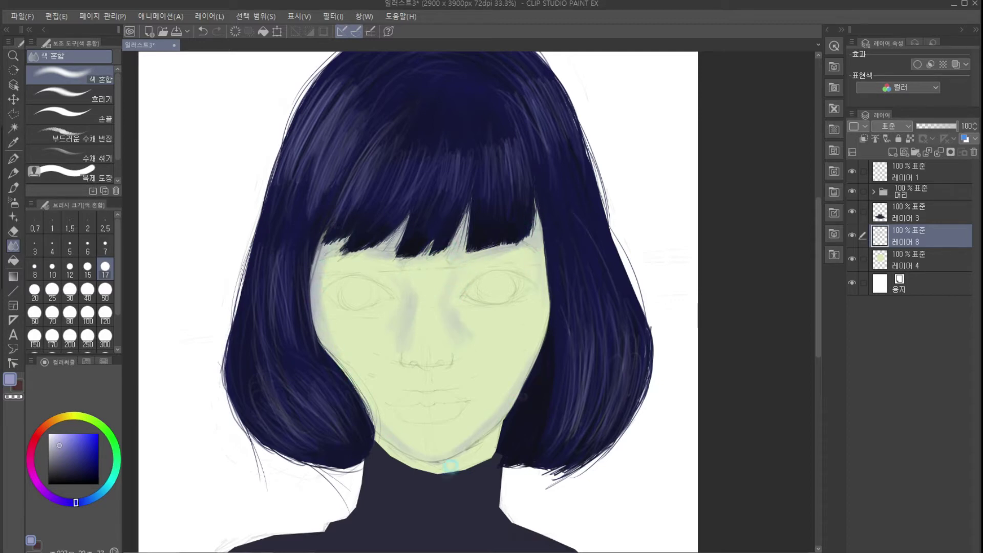
{"action": "left_click_drag", "start_coordinate": [949, 127], "coordinate": [947, 126]}
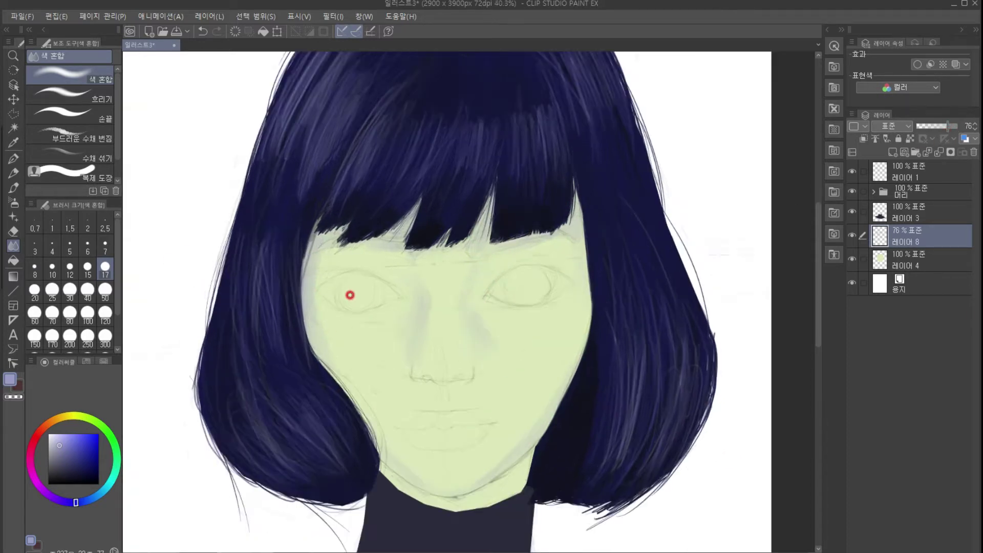
Rename the sketch layer as 스케치.
{"action": "scroll", "coordinate": [353, 290], "scroll_direction": "up", "scroll_amount": 3}
{"action": "left_click", "coordinate": [870, 179]}
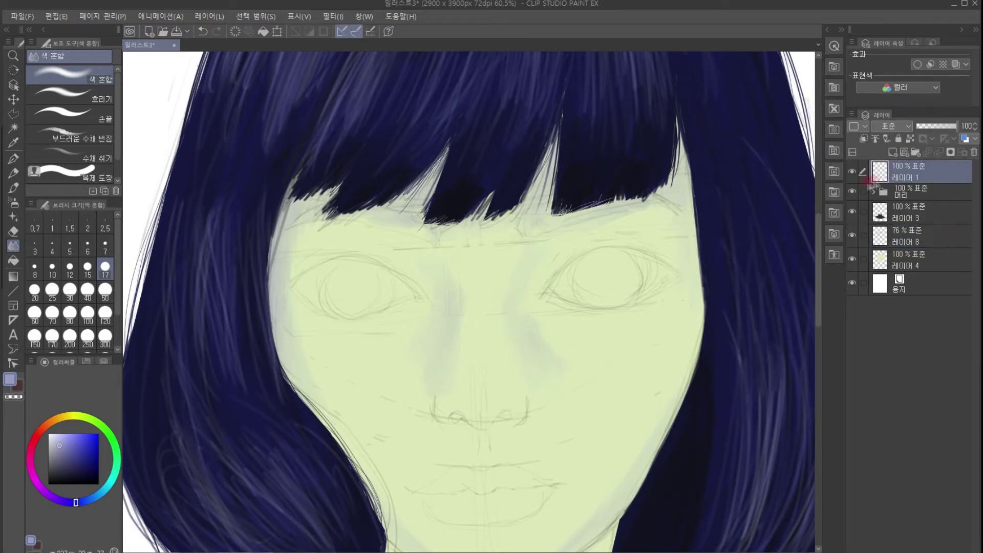
{"action": "double_click", "coordinate": [908, 180]}
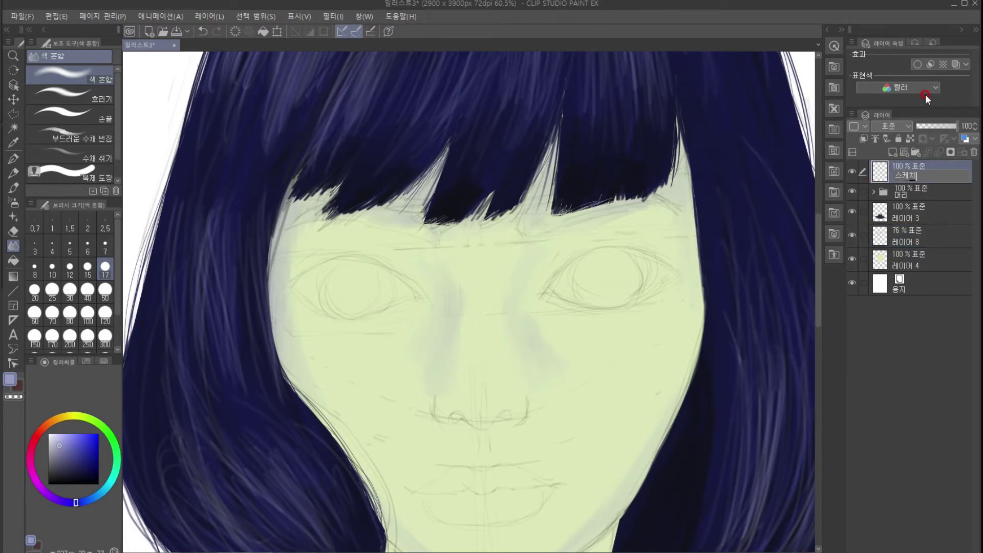
Ink the left eye's upper lid line in near-black on a new layer with the skin pores brush at size 5.
{"action": "key", "text": "Return"}
{"action": "left_click", "coordinate": [13, 187]}
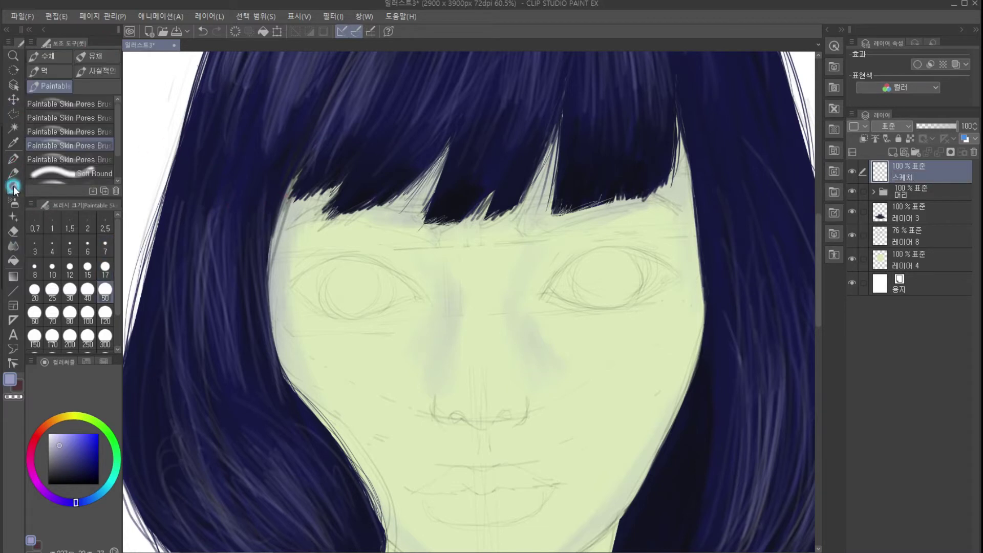
{"action": "left_click", "coordinate": [70, 245]}
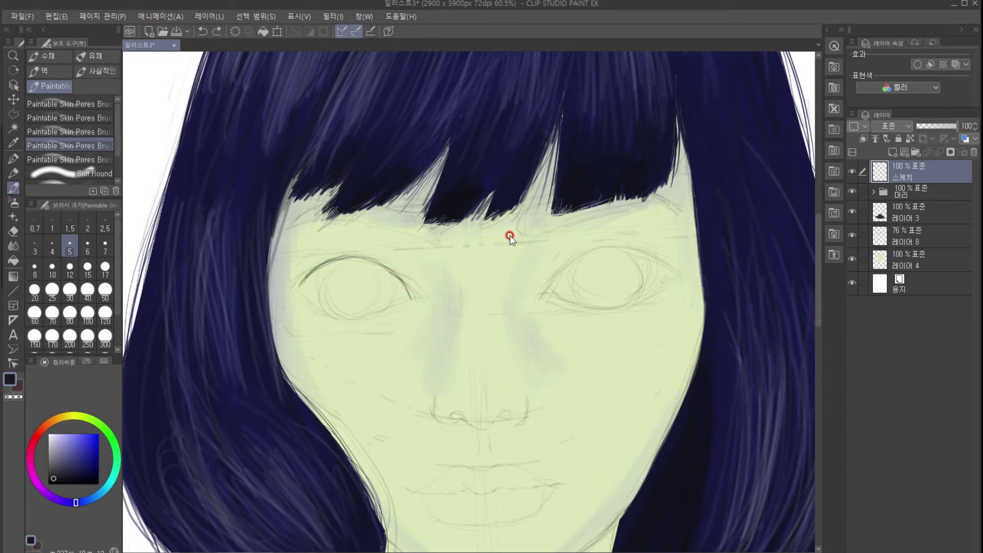
{"action": "left_click", "coordinate": [880, 149]}
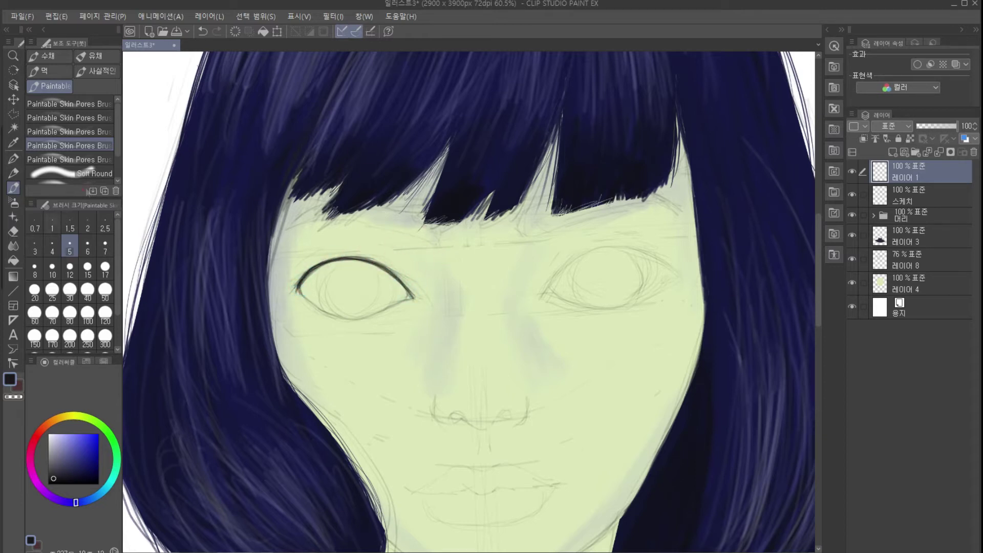
Duplicate the eyelid line layer, move the copy onto the right eye and flip it horizontally.
{"action": "left_click", "coordinate": [13, 99]}
{"action": "key", "text": "ctrl+c"}
{"action": "key", "text": "ctrl+v"}
{"action": "left_click_drag", "start_coordinate": [378, 295], "coordinate": [636, 282]}
{"action": "left_click", "coordinate": [621, 287], "text": "alt"}
{"action": "key", "text": "ctrl+t"}
{"action": "right_click", "coordinate": [617, 273]}
{"action": "left_click", "coordinate": [625, 402]}
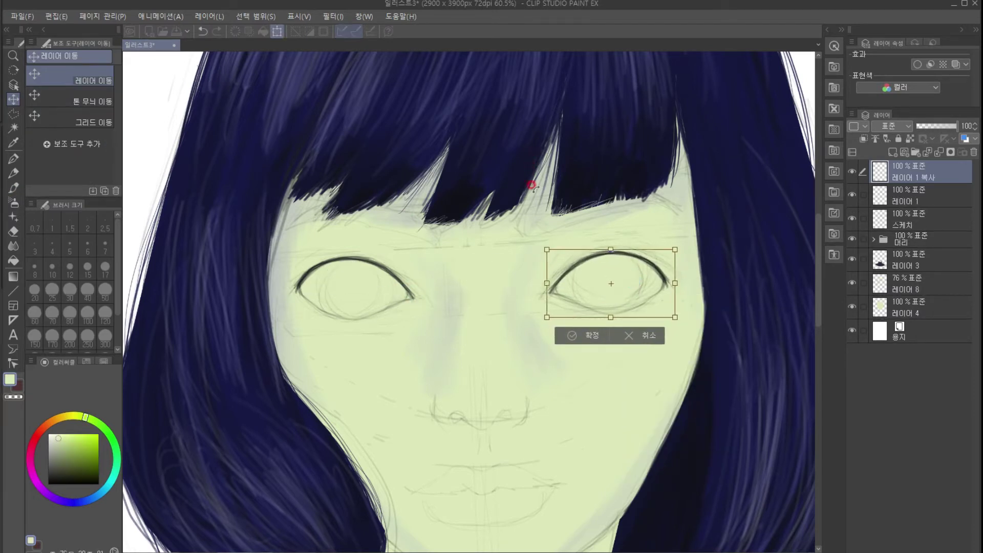
{"action": "key", "text": "Return"}
Merge the original and mirrored eyelid line layers into one layer.
{"action": "left_click", "coordinate": [899, 219]}
{"action": "left_click", "coordinate": [901, 198]}
{"action": "left_click", "coordinate": [902, 176], "text": "shift"}
{"action": "right_click", "coordinate": [902, 176]}
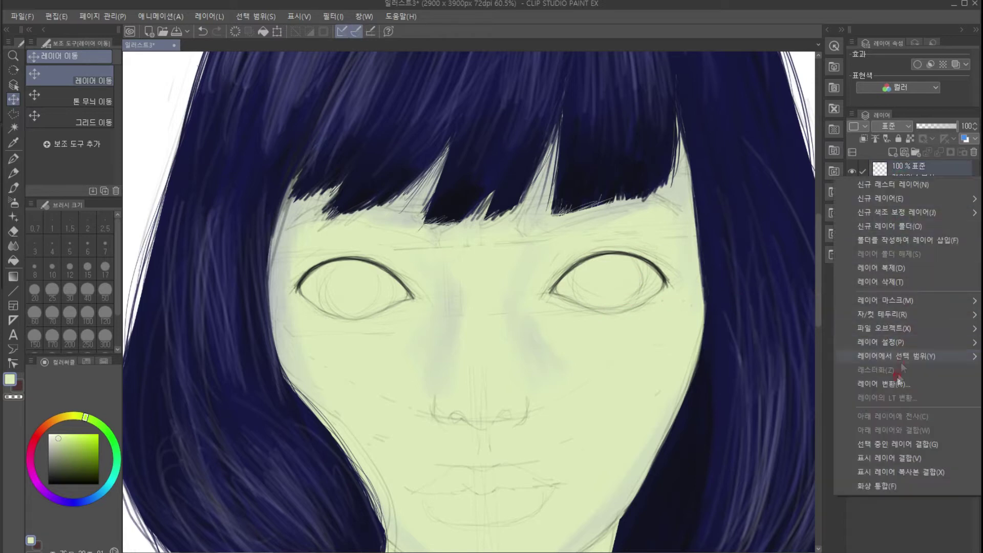
{"action": "left_click", "coordinate": [902, 444]}
On the 스케치 layer, erase the iris guides inside both eyes and the stray construction lines across the face with the hard eraser at size 50.
{"action": "left_click", "coordinate": [895, 199]}
{"action": "left_click", "coordinate": [13, 231]}
{"action": "mouse_move", "coordinate": [401, 314]}
{"action": "left_mouse_down"}
{"action": "mouse_move", "coordinate": [416, 295]}
{"action": "mouse_move", "coordinate": [361, 317]}
{"action": "mouse_move", "coordinate": [407, 288]}
{"action": "mouse_move", "coordinate": [302, 270]}
{"action": "left_mouse_up"}
{"action": "mouse_move", "coordinate": [597, 281]}
{"action": "left_mouse_down"}
{"action": "mouse_move", "coordinate": [598, 311]}
{"action": "mouse_move", "coordinate": [665, 278]}
{"action": "mouse_move", "coordinate": [556, 276]}
{"action": "mouse_move", "coordinate": [639, 261]}
{"action": "mouse_move", "coordinate": [639, 300]}
{"action": "mouse_move", "coordinate": [611, 297]}
{"action": "left_mouse_up"}
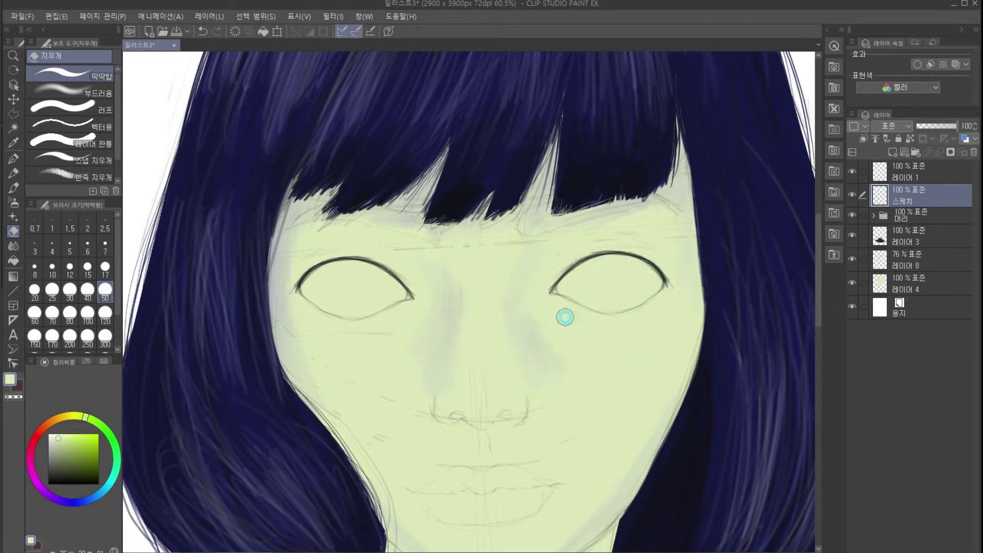
{"action": "mouse_move", "coordinate": [344, 336]}
{"action": "left_mouse_down"}
{"action": "mouse_move", "coordinate": [419, 413]}
{"action": "mouse_move", "coordinate": [287, 361]}
{"action": "mouse_move", "coordinate": [503, 434]}
{"action": "mouse_move", "coordinate": [481, 403]}
{"action": "left_mouse_up"}
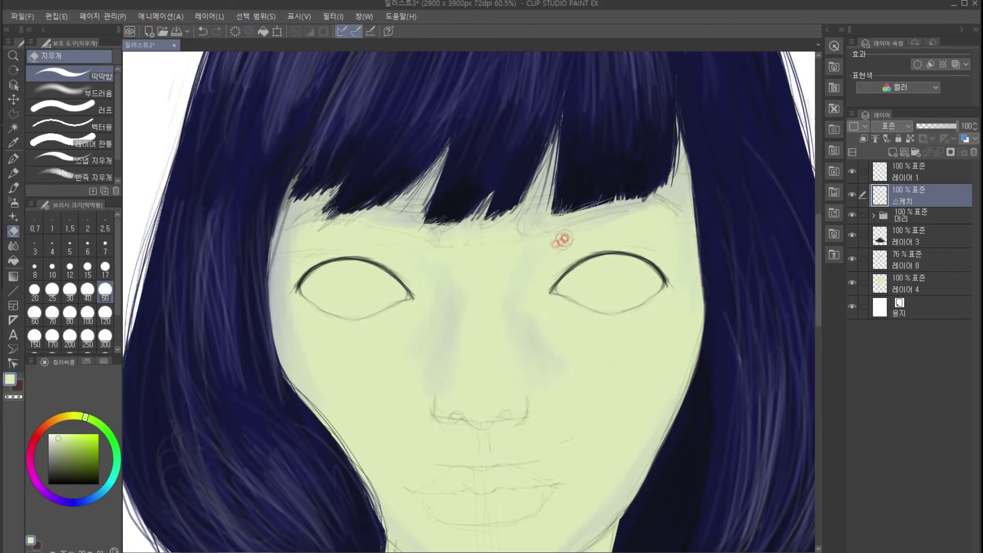
{"action": "key", "text": "alt+]"}
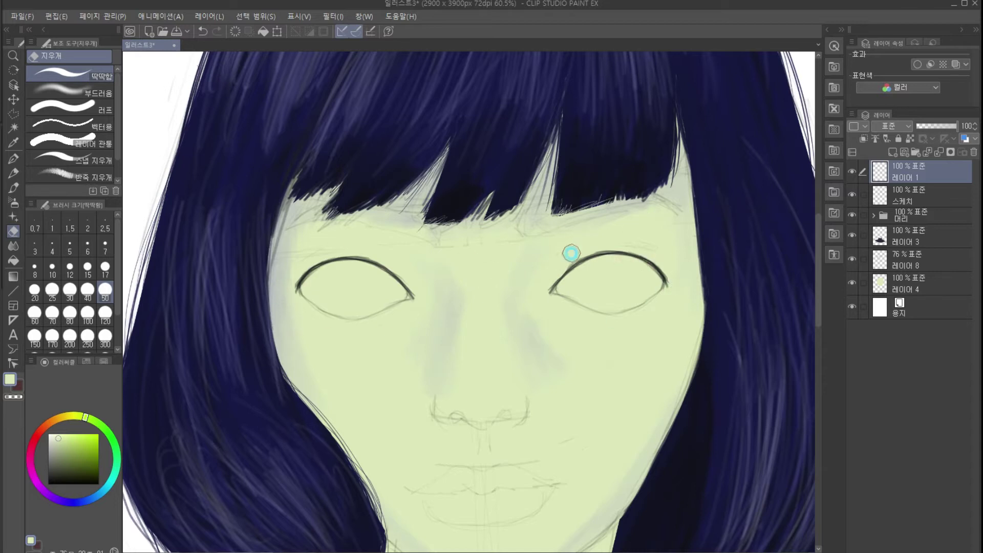
{"action": "key", "text": "alt+bracketleft"}
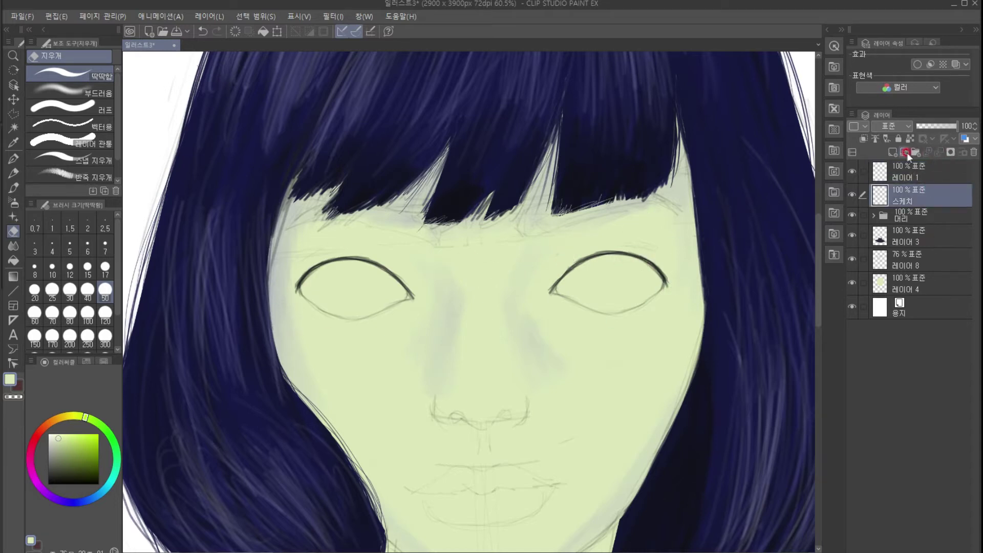
On a new layer above the sketch, fill both eyes with pale blue using the skin pores brush at size 50.
{"action": "left_click", "coordinate": [894, 151]}
{"action": "left_click_drag", "start_coordinate": [85, 417], "coordinate": [106, 488]}
{"action": "left_click", "coordinate": [55, 437]}
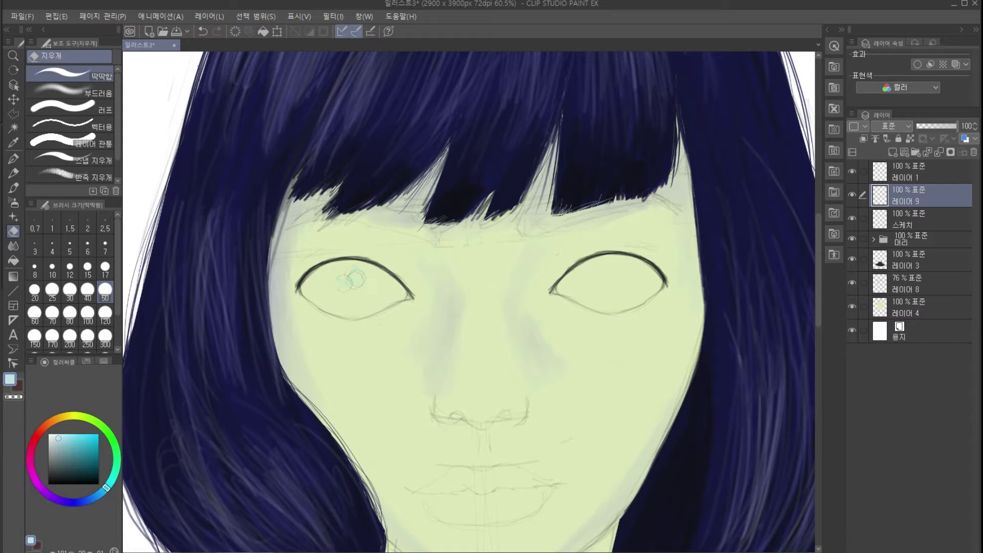
{"action": "left_click", "coordinate": [76, 174]}
{"action": "key", "text": "b"}
{"action": "mouse_move", "coordinate": [338, 293]}
{"action": "left_mouse_down"}
{"action": "mouse_move", "coordinate": [363, 277]}
{"action": "mouse_move", "coordinate": [394, 295]}
{"action": "mouse_move", "coordinate": [359, 299]}
{"action": "left_mouse_up"}
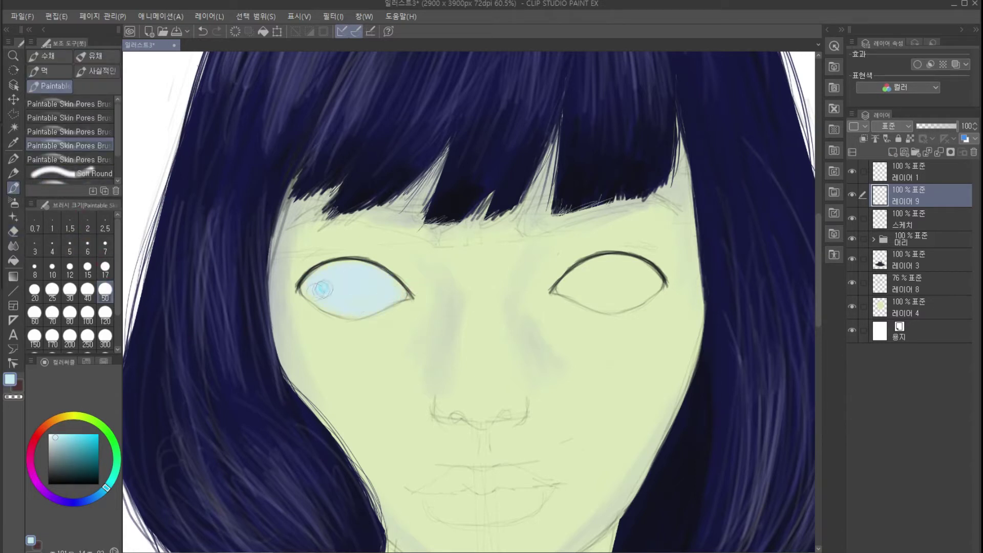
{"action": "mouse_move", "coordinate": [565, 284]}
{"action": "left_mouse_down"}
{"action": "mouse_move", "coordinate": [634, 299]}
{"action": "mouse_move", "coordinate": [631, 265]}
{"action": "left_mouse_up"}
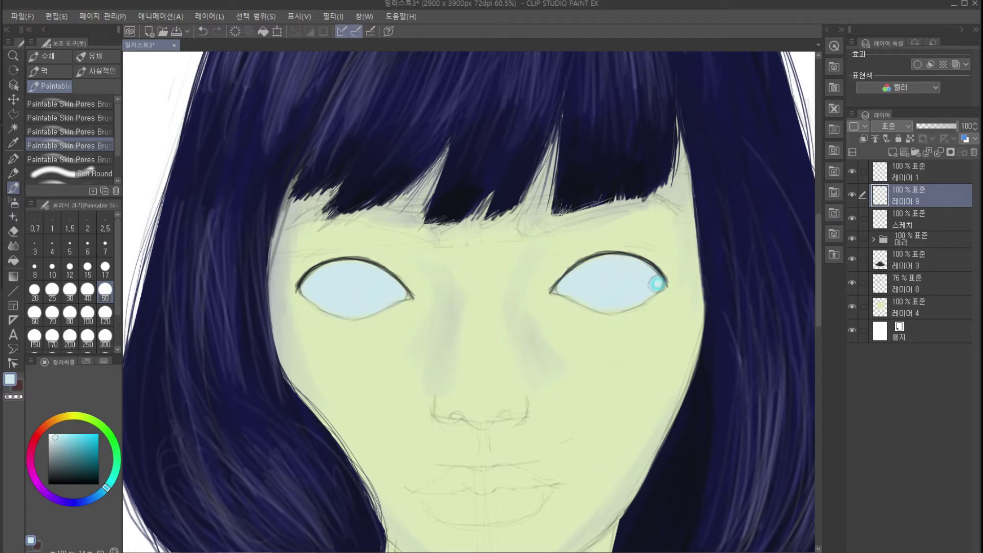
On a new layer, stamp a grey-teal iris disc in the left eye with the oil brush at size 200.
{"action": "key", "text": "ctrl+shift+n"}
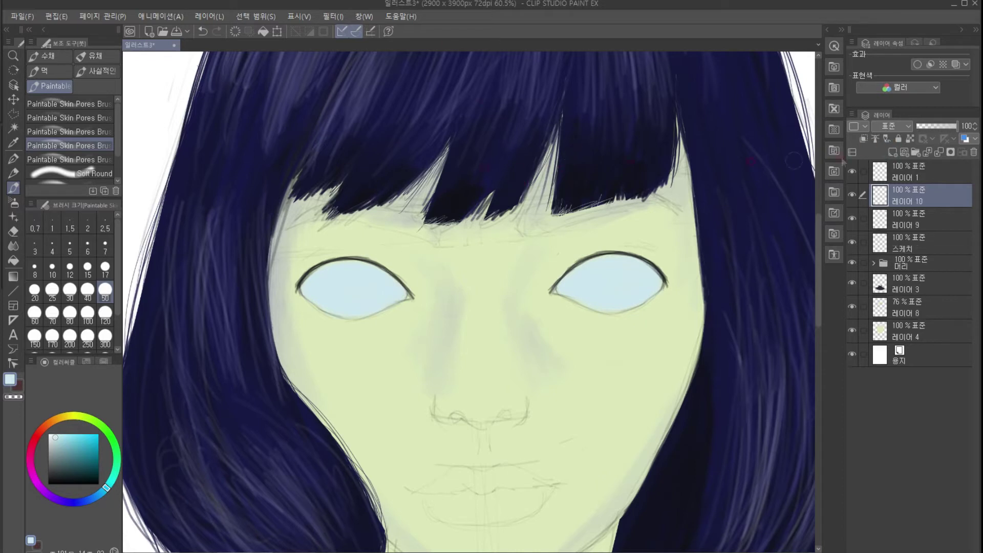
{"action": "left_click", "coordinate": [96, 56]}
{"action": "left_click", "coordinate": [69, 335]}
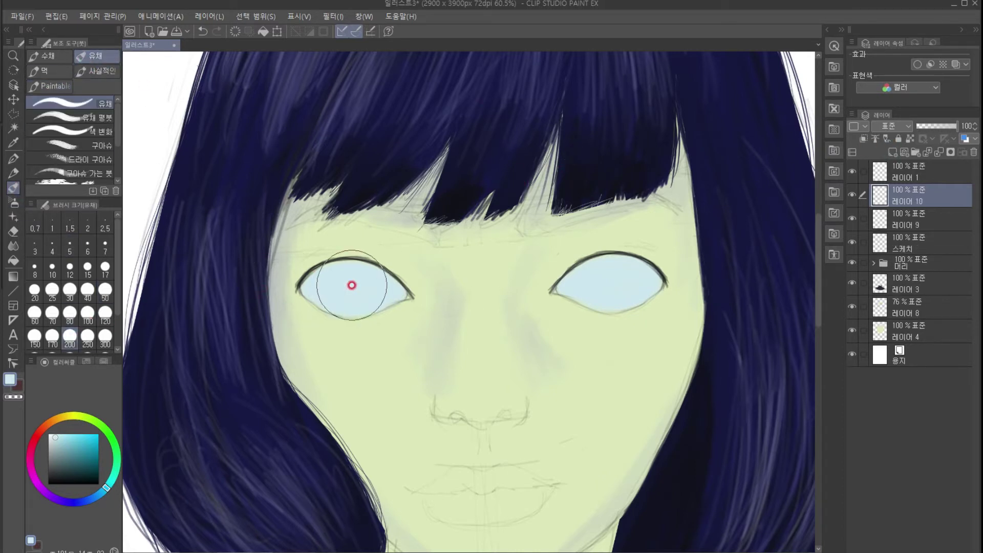
{"action": "left_click", "coordinate": [70, 458]}
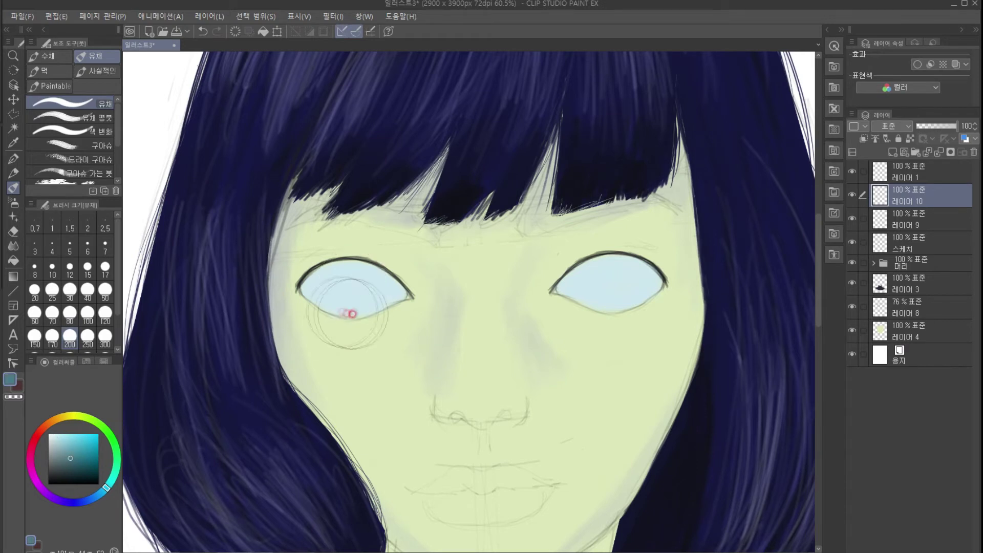
{"action": "left_click", "coordinate": [353, 284]}
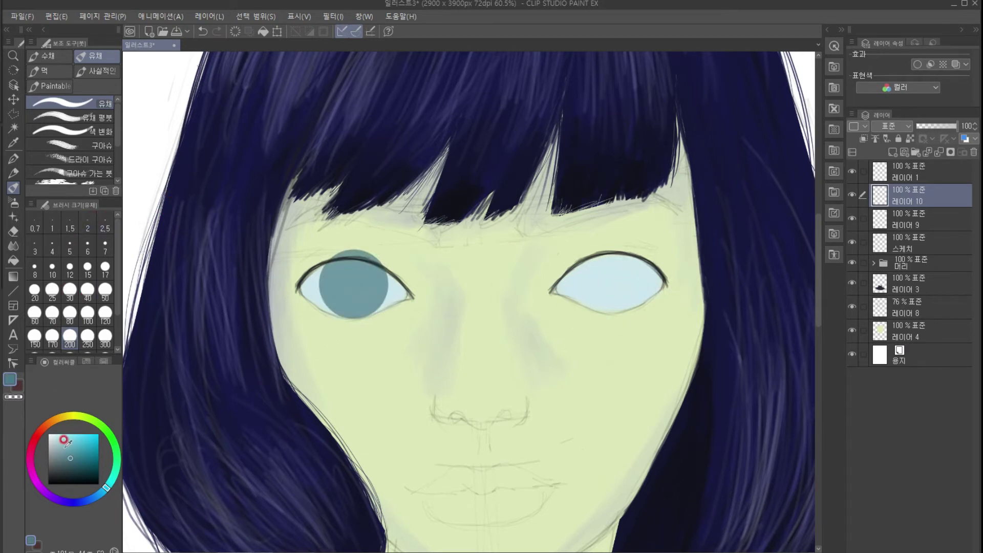
Outline the left iris in dark teal with the colored pencil at size 5.
{"action": "scroll", "coordinate": [366, 263], "scroll_direction": "up", "scroll_amount": 3}
{"action": "left_click", "coordinate": [14, 173]}
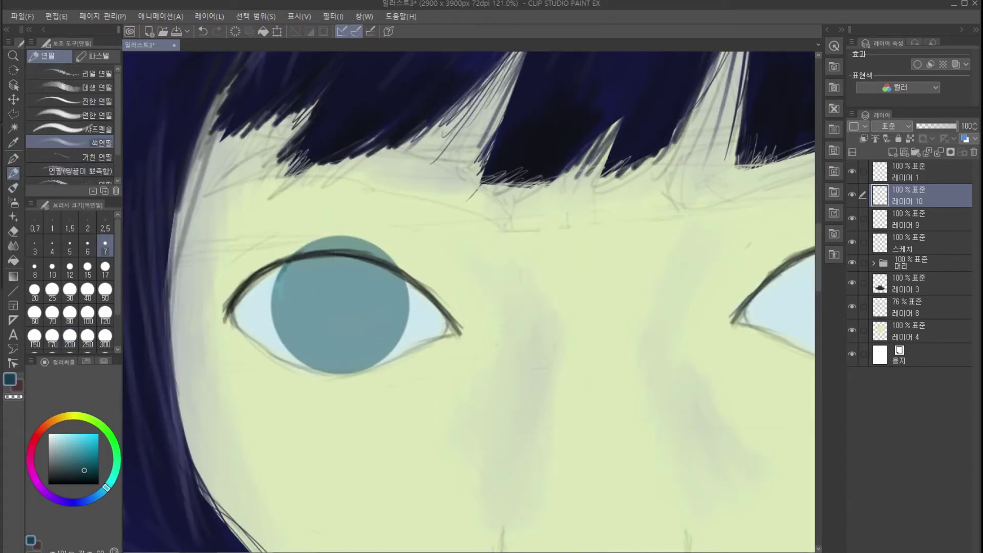
{"action": "key", "text": "bracketleft"}
{"action": "key", "text": "bracketleft"}
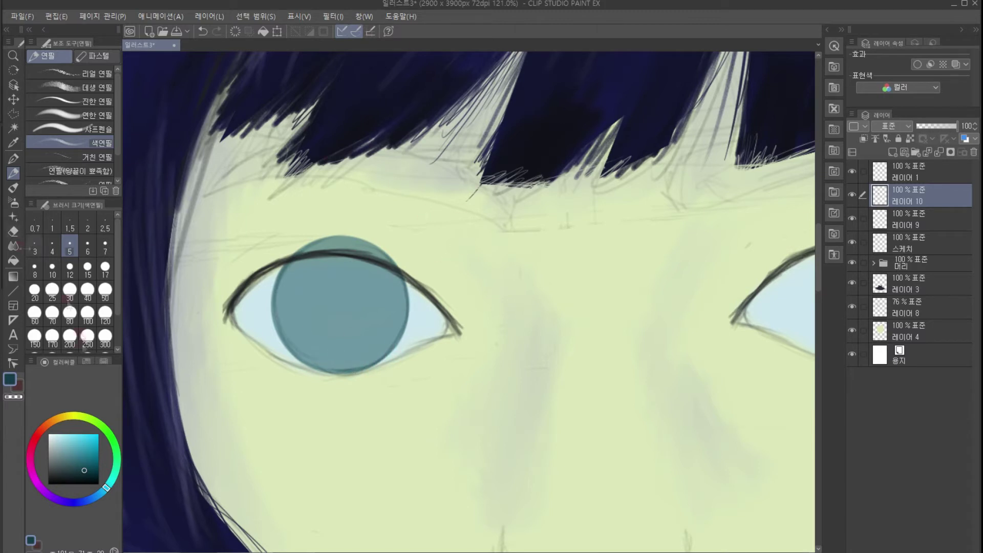
On a new layer, stamp a near-black pupil at the iris center with the oil brush at size 70.
{"action": "left_click", "coordinate": [70, 314]}
{"action": "key", "text": "ctrl+shift+n"}
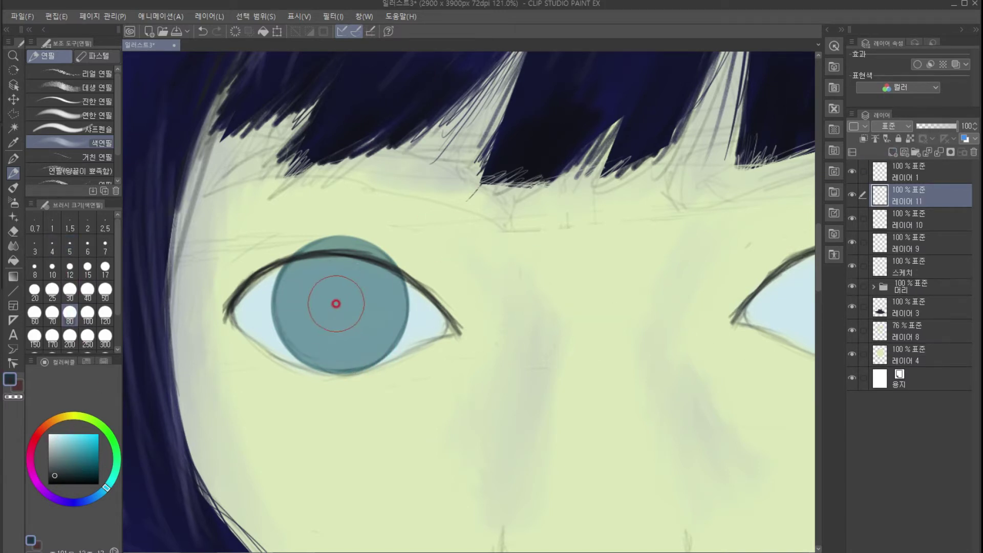
{"action": "key", "text": "bracketleft"}
{"action": "left_click", "coordinate": [337, 304]}
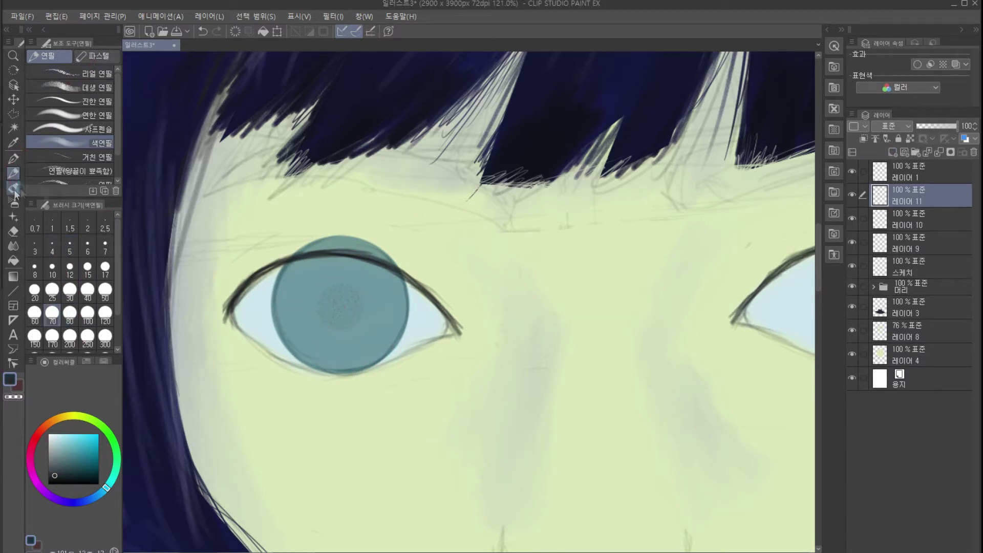
{"action": "left_click", "coordinate": [14, 189]}
{"action": "left_click", "coordinate": [339, 305]}
{"action": "left_click", "coordinate": [51, 482]}
{"action": "left_click", "coordinate": [340, 305]}
{"action": "scroll", "coordinate": [412, 354], "scroll_direction": "down", "scroll_amount": 5}
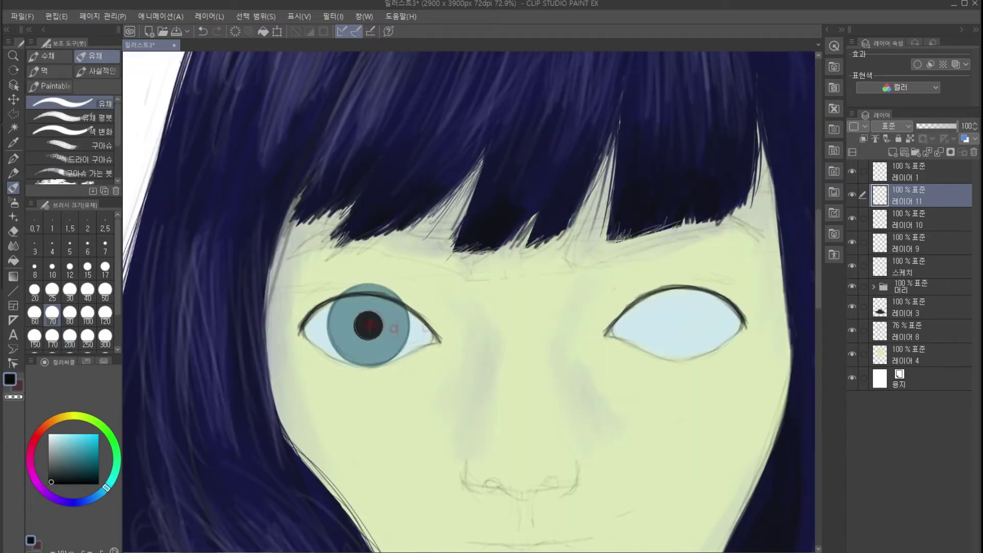
Shade the left iris in deeper teal on the iris layer with the skin pores brush, keeping its lower part lighter.
{"action": "scroll", "coordinate": [369, 324], "scroll_direction": "up", "scroll_amount": 2}
{"action": "left_click", "coordinate": [50, 86]}
{"action": "left_click", "coordinate": [353, 287], "text": "alt"}
{"action": "left_click", "coordinate": [902, 221]}
{"action": "left_click", "coordinate": [79, 460]}
{"action": "mouse_move", "coordinate": [315, 310]}
{"action": "left_mouse_down"}
{"action": "mouse_move", "coordinate": [365, 282]}
{"action": "mouse_move", "coordinate": [400, 318]}
{"action": "mouse_move", "coordinate": [358, 308]}
{"action": "mouse_move", "coordinate": [377, 316]}
{"action": "mouse_move", "coordinate": [396, 294]}
{"action": "mouse_move", "coordinate": [314, 308]}
{"action": "mouse_move", "coordinate": [392, 315]}
{"action": "left_mouse_up"}
{"action": "left_click", "coordinate": [65, 467]}
{"action": "left_click", "coordinate": [423, 298], "text": "alt"}
On a new Multiply (곱하기) layer, draw fine radial lines around the left iris with the skin pores brush at size 1.5.
{"action": "left_click", "coordinate": [892, 152]}
{"action": "left_click", "coordinate": [891, 126]}
{"action": "left_click", "coordinate": [891, 171]}
{"action": "key", "text": "bracketleft"}
{"action": "key", "text": "bracketleft"}
{"action": "key", "text": "bracketleft"}
{"action": "key", "text": "bracketleft"}
{"action": "key", "text": "bracketleft"}
{"action": "key", "text": "bracketleft"}
{"action": "key", "text": "bracketleft"}
{"action": "key", "text": "bracketleft"}
{"action": "key", "text": "bracketleft"}
{"action": "key", "text": "bracketleft"}
{"action": "key", "text": "bracketleft"}
{"action": "key", "text": "bracketleft"}
{"action": "key", "text": "bracketleft"}
{"action": "key", "text": "bracketleft"}
{"action": "key", "text": "bracketleft"}
{"action": "key", "text": "bracketleft"}
{"action": "key", "text": "bracketleft"}
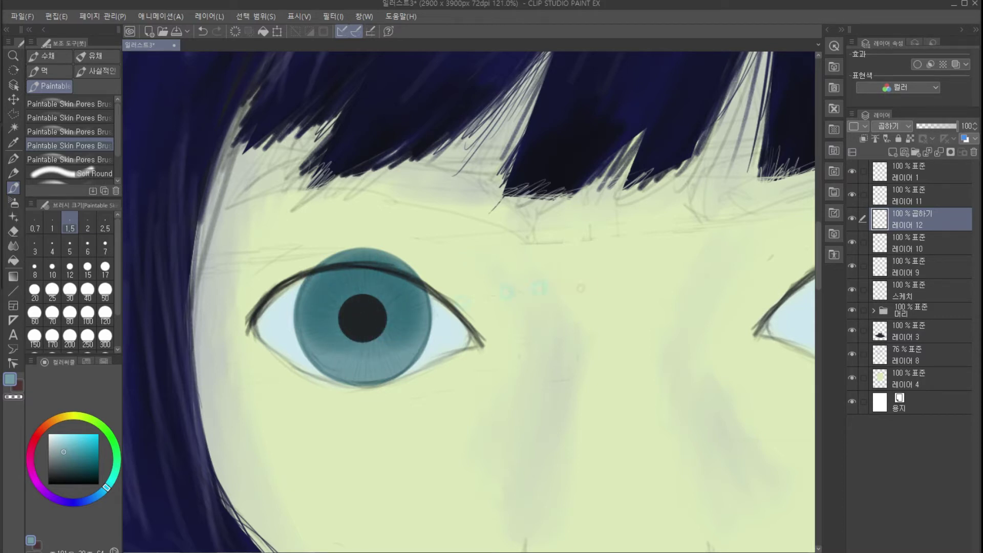
{"action": "left_click", "coordinate": [65, 466]}
{"action": "left_click", "coordinate": [312, 264], "text": "alt"}
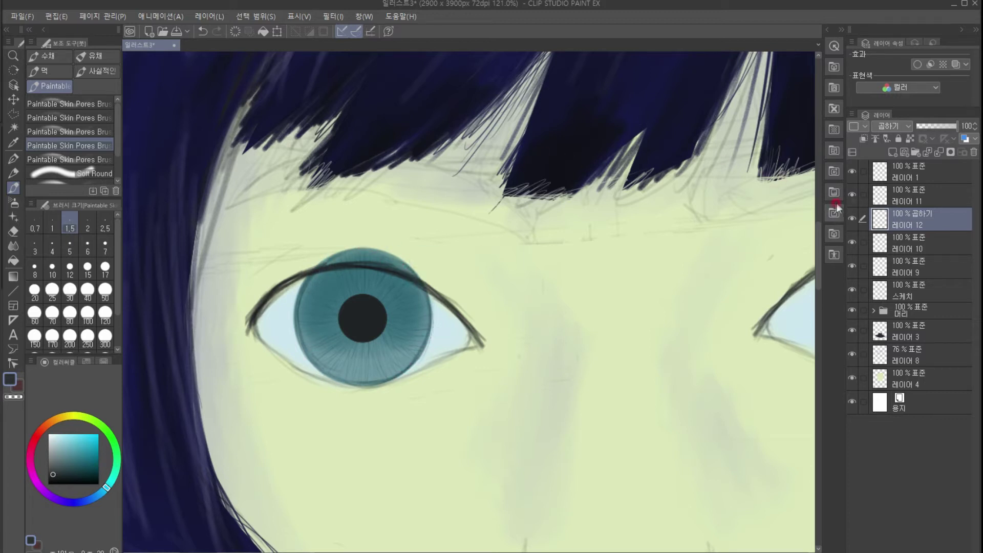
On a new layer beneath the radial lines, deepen the iris with saturated teal using the skin pores brush at size 30.
{"action": "left_click", "coordinate": [881, 152]}
{"action": "left_click", "coordinate": [86, 459]}
{"action": "left_click", "coordinate": [70, 290]}
{"action": "mouse_move", "coordinate": [360, 274]}
{"action": "left_mouse_down"}
{"action": "mouse_move", "coordinate": [413, 338]}
{"action": "mouse_move", "coordinate": [380, 287]}
{"action": "mouse_move", "coordinate": [323, 355]}
{"action": "mouse_move", "coordinate": [359, 377]}
{"action": "left_mouse_up"}
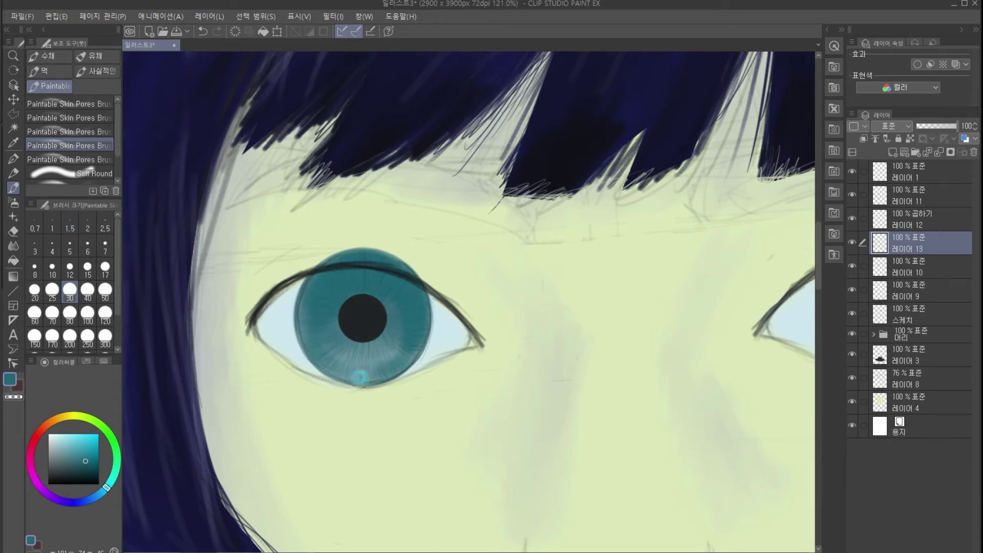
Select the pupil, radial line, shading and iris layers and merge them into one layer.
{"action": "scroll", "coordinate": [348, 292], "scroll_direction": "down", "scroll_amount": 5}
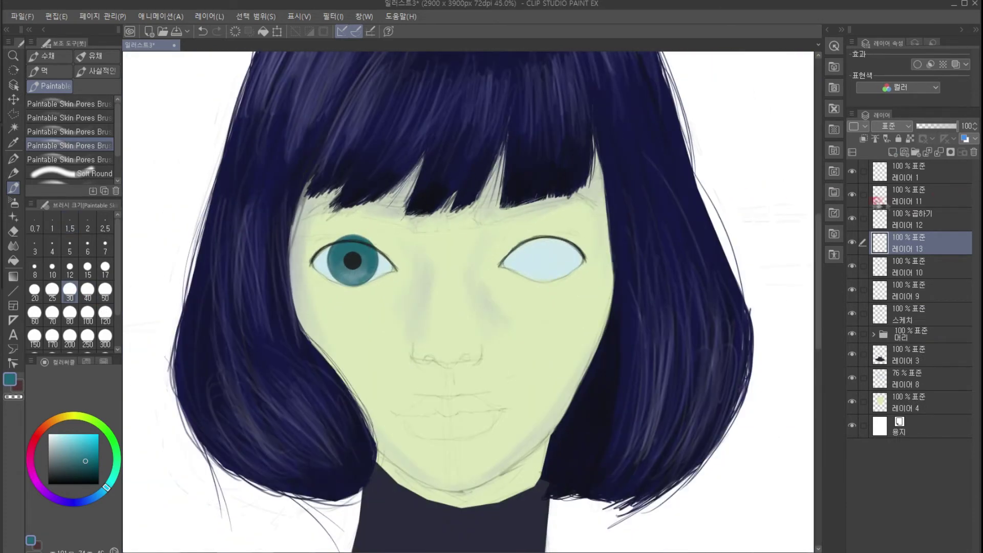
{"action": "left_click", "coordinate": [876, 200]}
{"action": "left_click", "coordinate": [850, 290]}
{"action": "scroll", "coordinate": [381, 245], "scroll_direction": "up", "scroll_amount": 2}
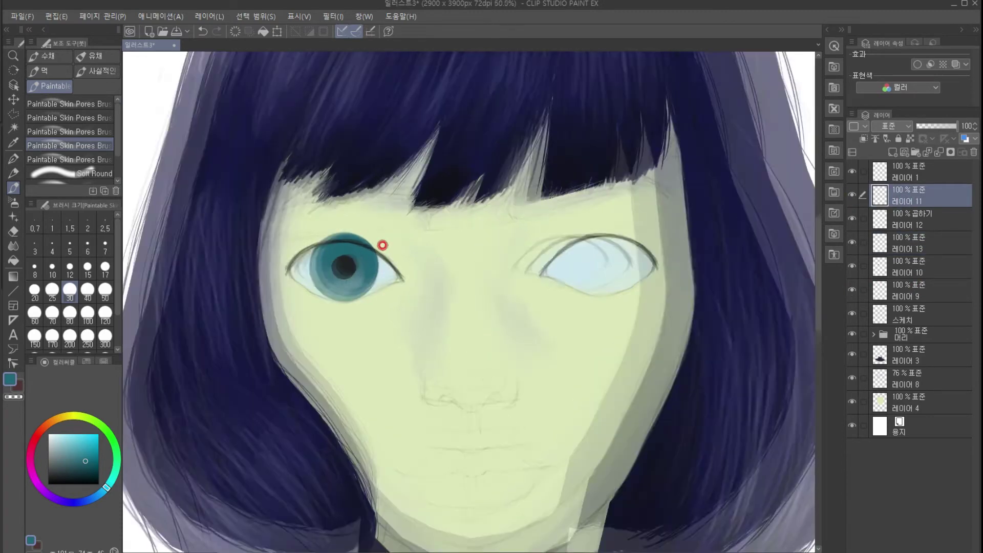
{"action": "scroll", "coordinate": [341, 270], "scroll_direction": "up", "scroll_amount": 1}
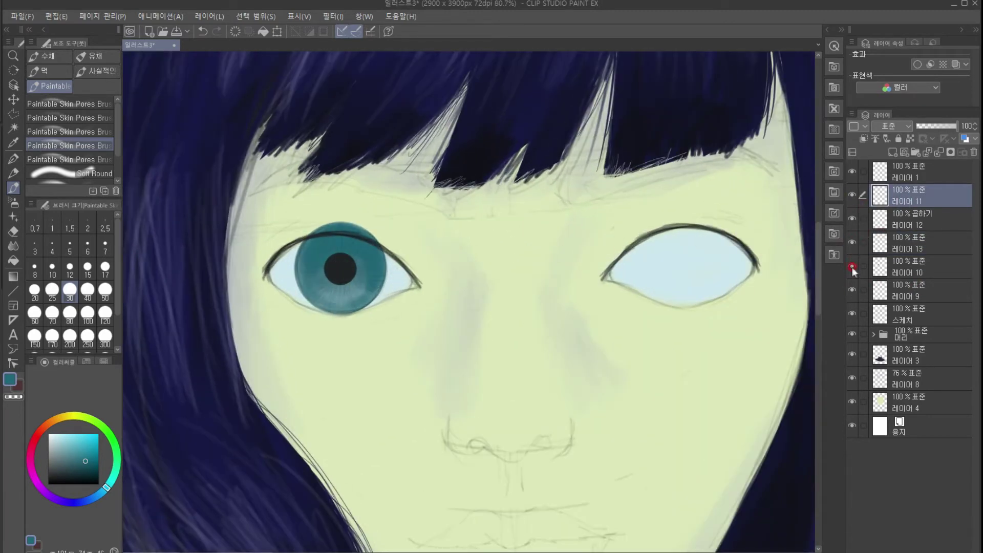
{"action": "left_click", "coordinate": [911, 271], "text": "shift"}
{"action": "right_click", "coordinate": [848, 286]}
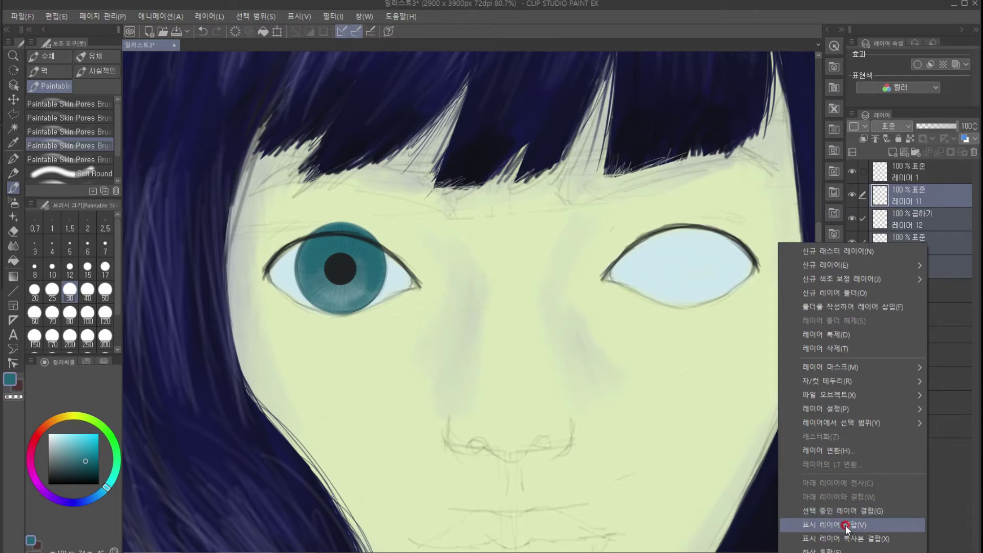
{"action": "left_click", "coordinate": [842, 511]}
Place a copy of the finished iris in the right eye and erase the iris parts above both upper lids.
{"action": "left_click_drag", "start_coordinate": [699, 261], "coordinate": [696, 262]}
{"action": "left_click", "coordinate": [14, 231]}
{"action": "left_click_drag", "start_coordinate": [715, 224], "coordinate": [648, 220]}
{"action": "key", "text": "ctrl+z"}
{"action": "left_click", "coordinate": [911, 219]}
{"action": "mouse_move", "coordinate": [363, 211]}
{"action": "left_mouse_down"}
{"action": "mouse_move", "coordinate": [376, 228]}
{"action": "mouse_move", "coordinate": [317, 219]}
{"action": "mouse_move", "coordinate": [393, 229]}
{"action": "mouse_move", "coordinate": [342, 219]}
{"action": "mouse_move", "coordinate": [376, 228]}
{"action": "left_mouse_up"}
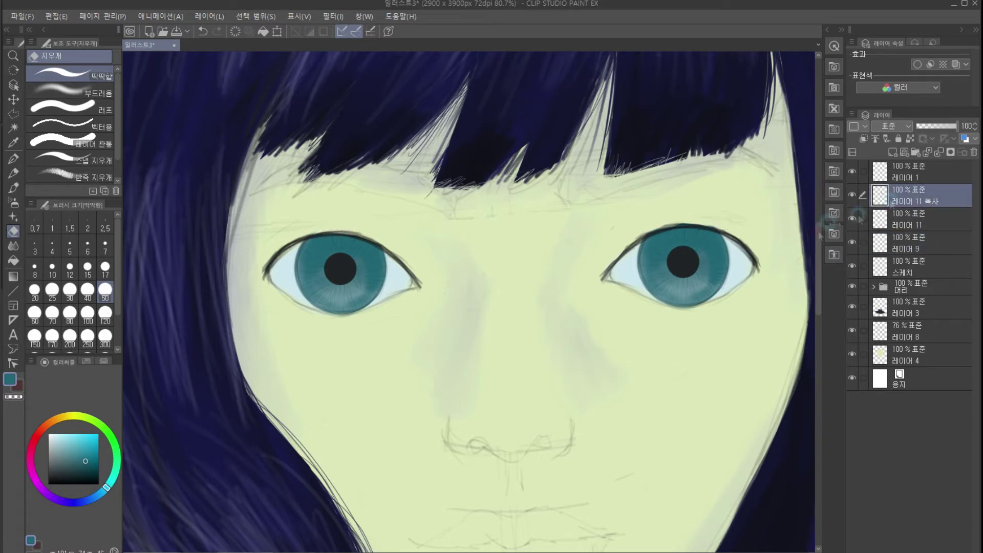
On the right iris's layer, draw both eyebrows beneath the bangs in near-black hair strokes with the colored pencil at size 2.5.
{"action": "scroll", "coordinate": [325, 221], "scroll_direction": "down", "scroll_amount": 3}
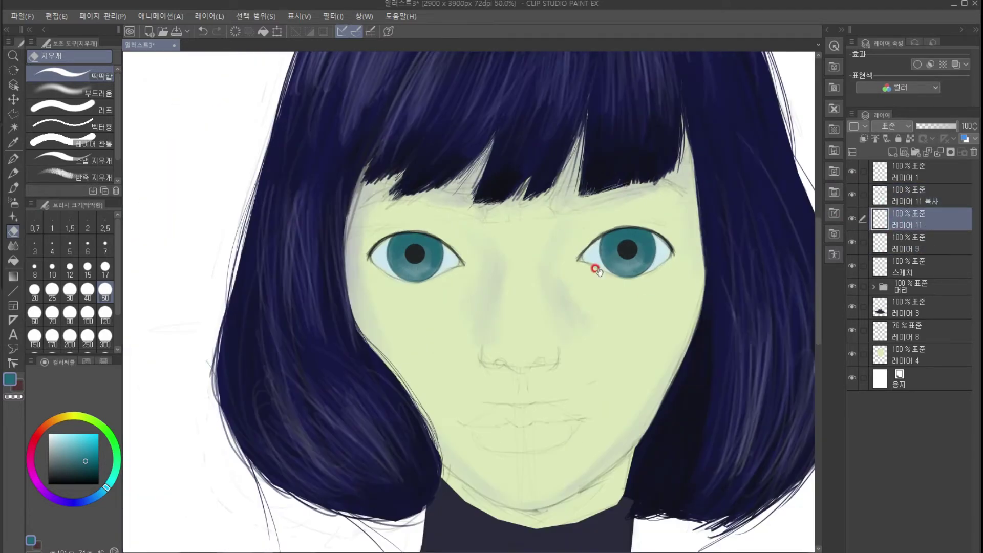
{"action": "left_click", "coordinate": [906, 268]}
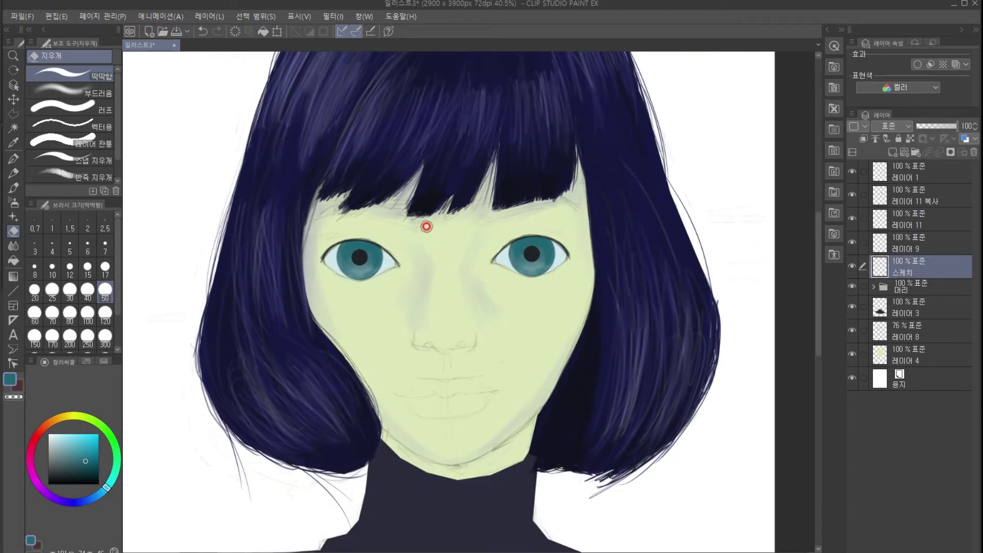
{"action": "left_click", "coordinate": [13, 173]}
{"action": "scroll", "coordinate": [375, 261], "scroll_direction": "up", "scroll_amount": 1}
{"action": "left_click", "coordinate": [851, 195]}
{"action": "left_click", "coordinate": [851, 195]}
{"action": "left_click", "coordinate": [899, 195]}
{"action": "left_click", "coordinate": [56, 480]}
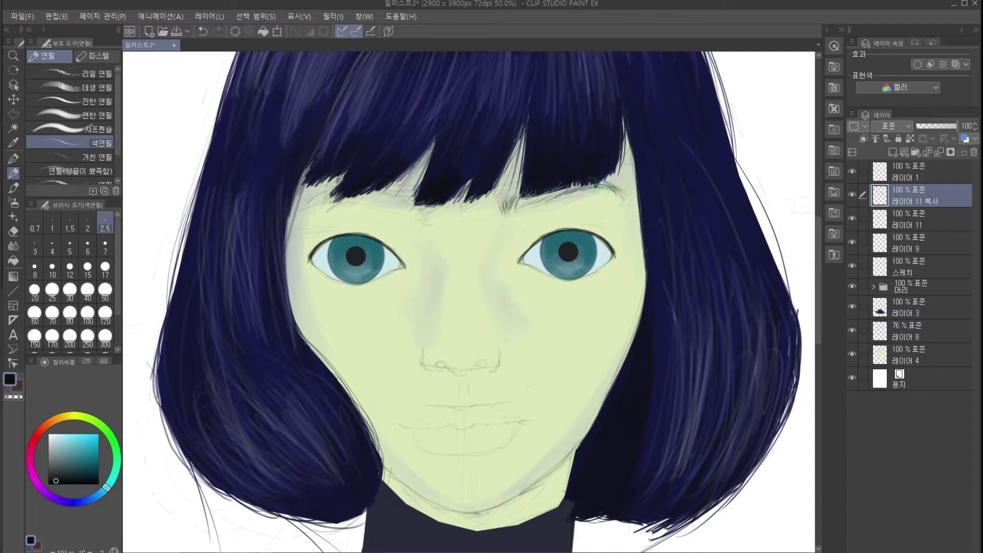
{"action": "left_click_drag", "start_coordinate": [594, 193], "coordinate": [618, 189]}
{"action": "left_click_drag", "start_coordinate": [538, 196], "coordinate": [589, 182]}
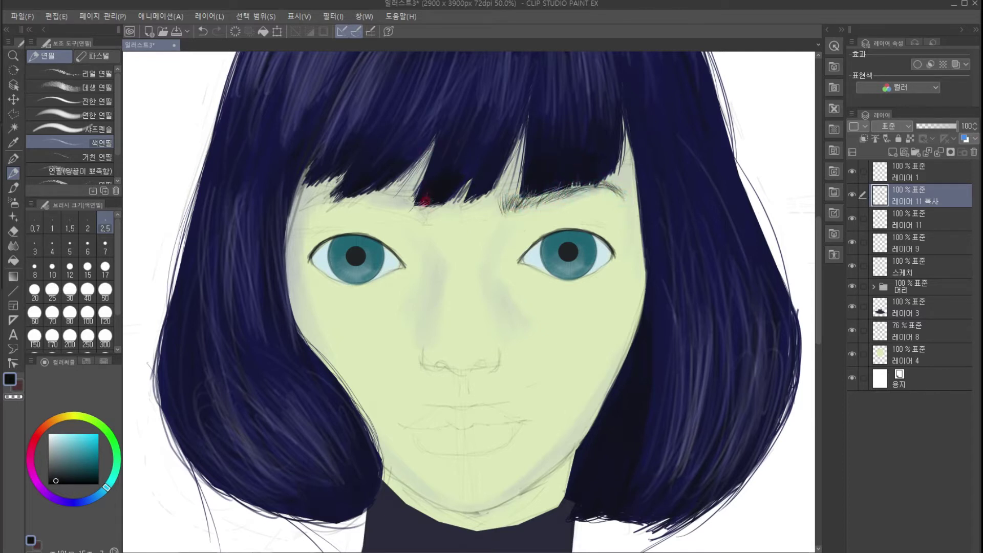
{"action": "left_click_drag", "start_coordinate": [423, 211], "coordinate": [378, 208]}
{"action": "left_click_drag", "start_coordinate": [416, 206], "coordinate": [423, 215]}
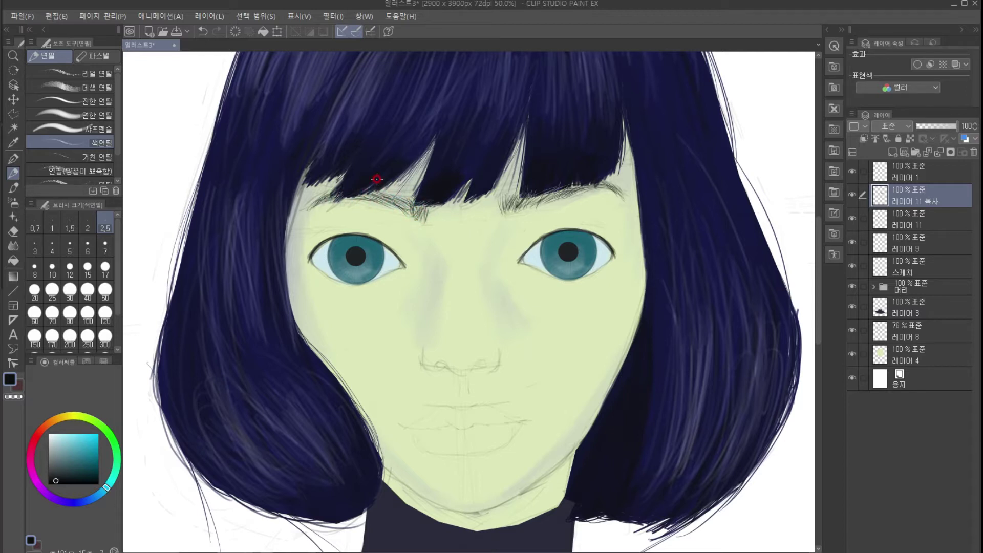
Move the 머리 folder to the top of the layer stack.
{"action": "left_click_drag", "start_coordinate": [918, 285], "coordinate": [860, 167]}
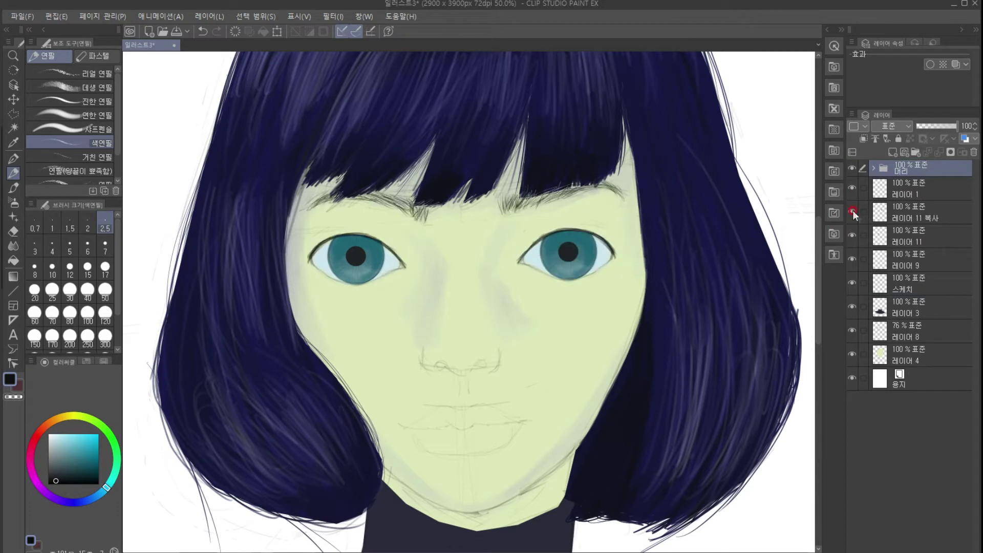
Erase stray lines beside the left temple on the 스케치 layer and on 레이어 7 in the 머리 folder with the hard eraser.
{"action": "left_click", "coordinate": [908, 283]}
{"action": "key", "text": "e"}
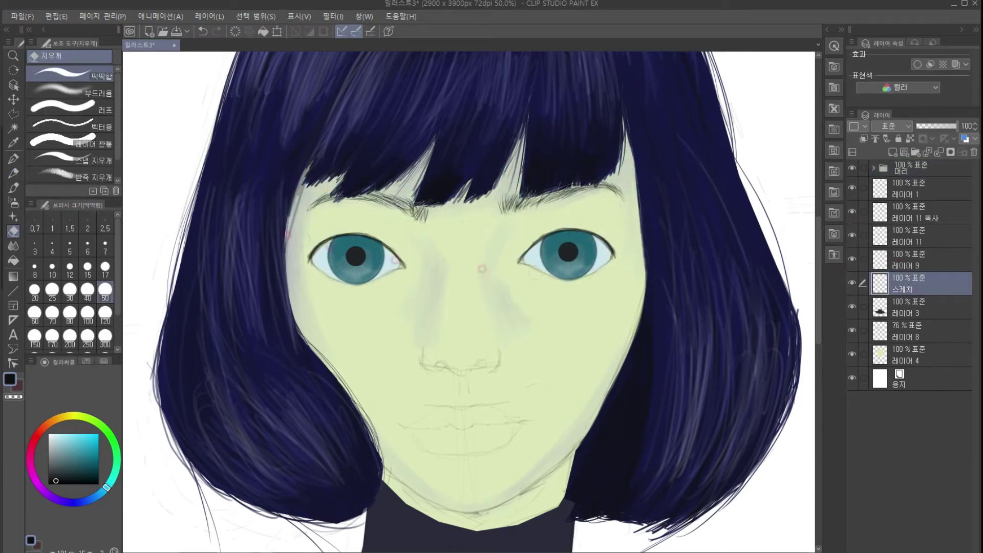
{"action": "left_click", "coordinate": [871, 169]}
{"action": "left_click", "coordinate": [911, 258]}
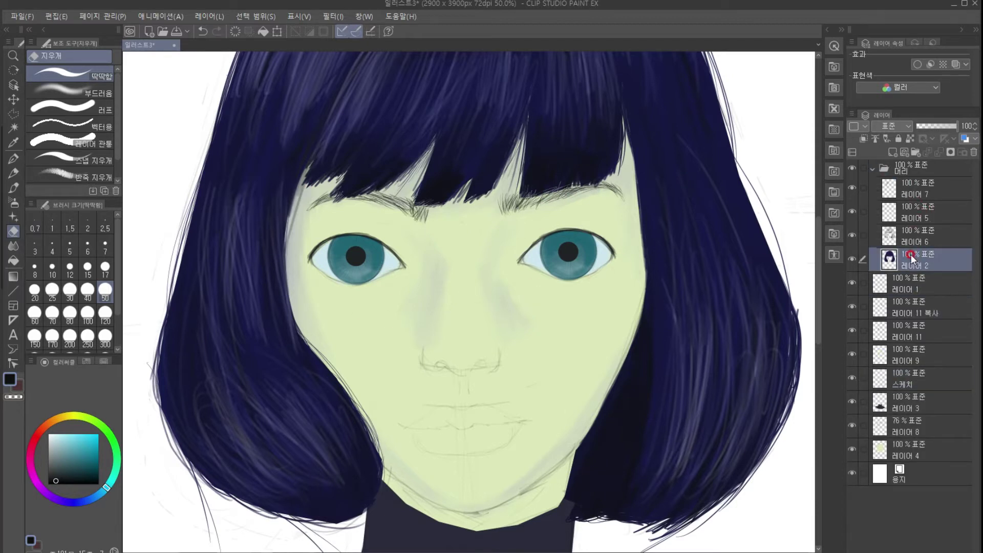
{"action": "left_click", "coordinate": [852, 236]}
{"action": "left_click", "coordinate": [852, 235]}
{"action": "left_click", "coordinate": [899, 188]}
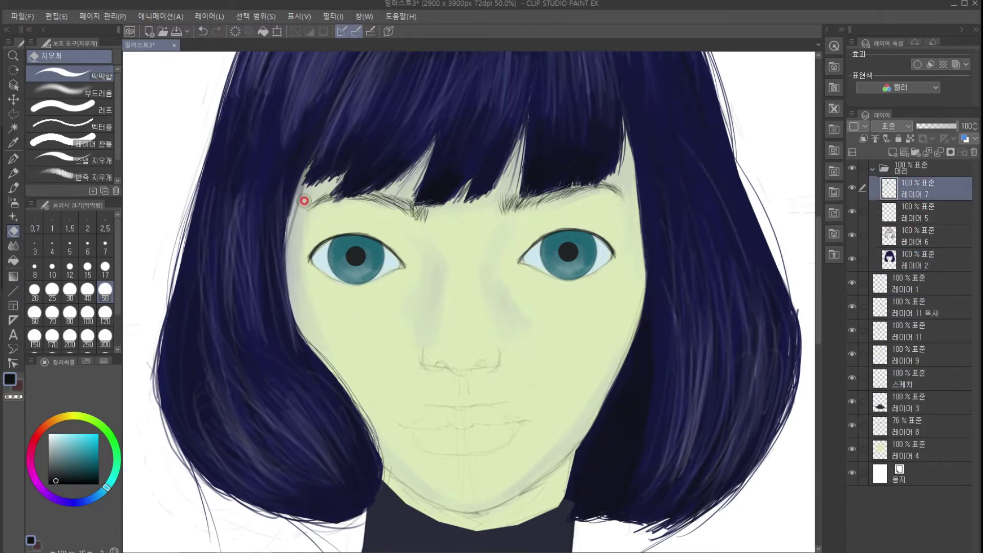
{"action": "scroll", "coordinate": [465, 276], "scroll_direction": "down", "scroll_amount": 2}
{"action": "scroll", "coordinate": [514, 328], "scroll_direction": "up", "scroll_amount": 2}
{"action": "left_click", "coordinate": [872, 168]}
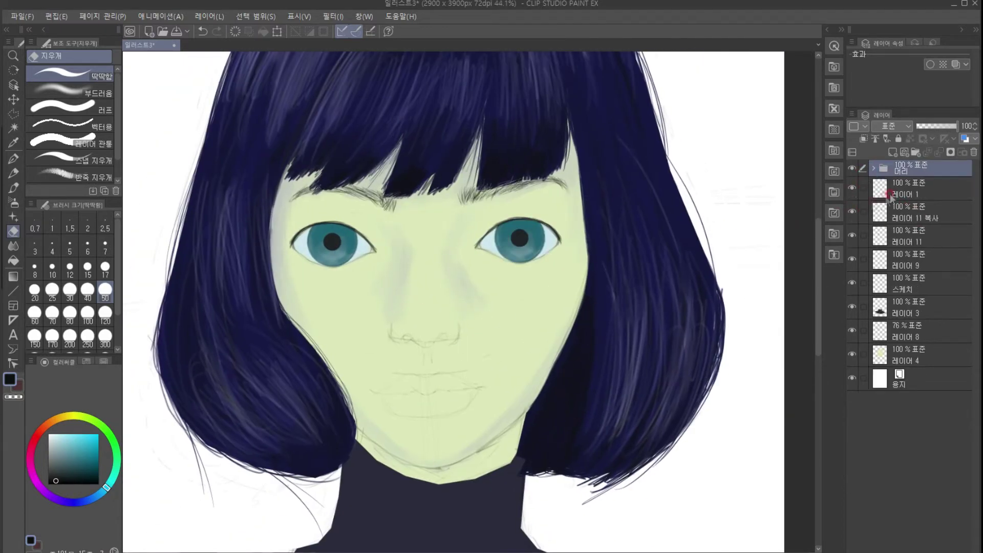
On 레이어 1, draw thin curved eyelid creases above both eyes with the colored pencil at size 2.5.
{"action": "left_click", "coordinate": [911, 189]}
{"action": "scroll", "coordinate": [377, 265], "scroll_direction": "up", "scroll_amount": 3}
{"action": "key", "text": "p"}
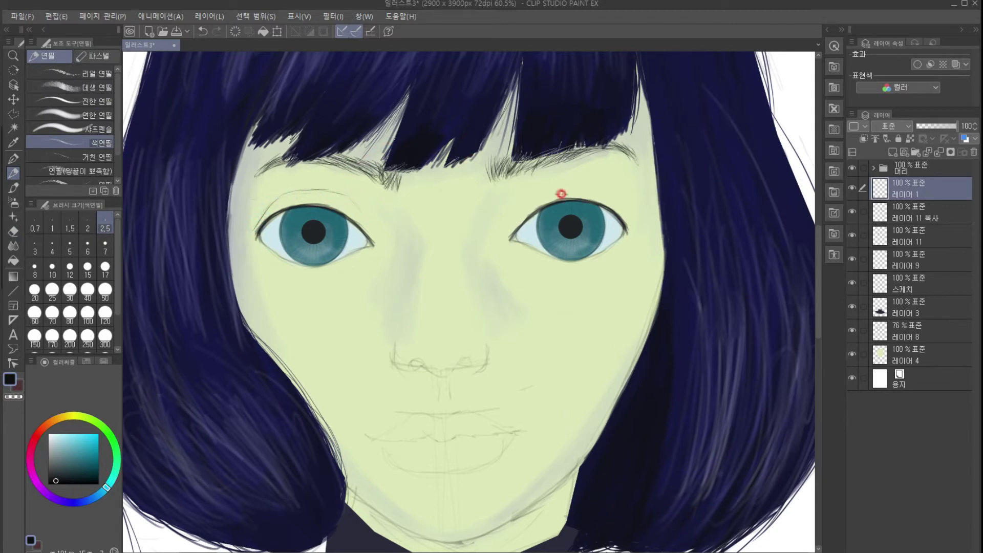
{"action": "left_click_drag", "start_coordinate": [622, 209], "coordinate": [548, 187]}
{"action": "scroll", "coordinate": [661, 151], "scroll_direction": "down", "scroll_amount": 4}
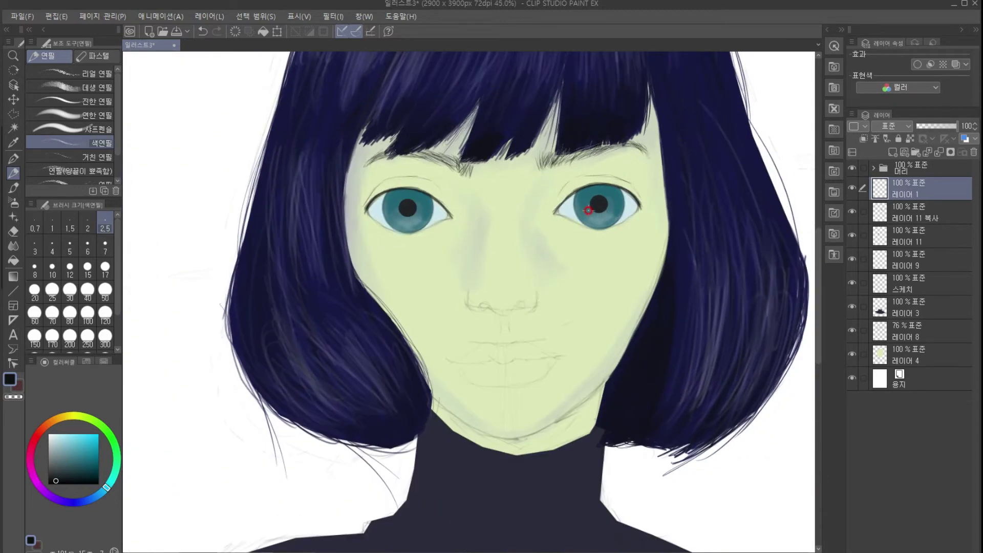
{"action": "scroll", "coordinate": [613, 259], "scroll_direction": "up", "scroll_amount": 4}
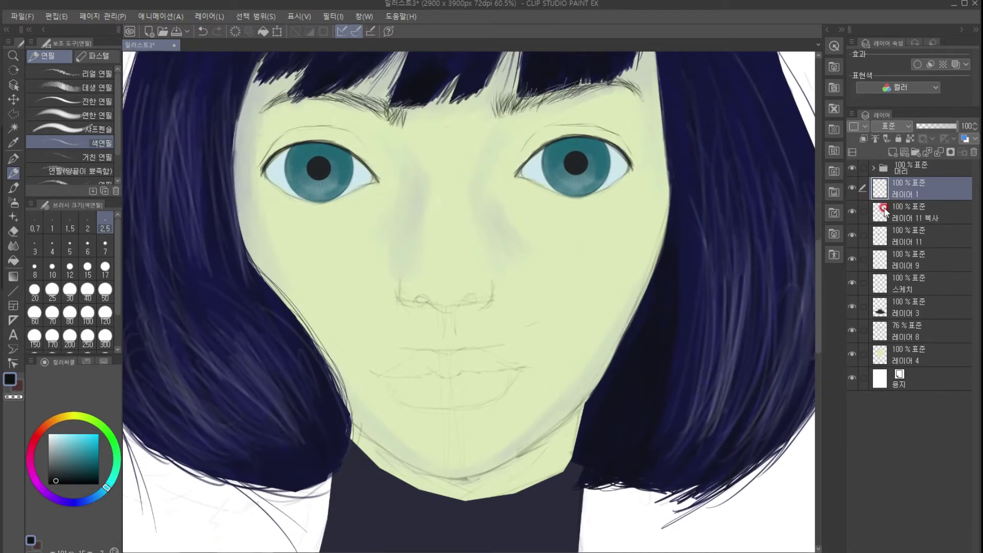
Group the eyebrow, iris and eye layers above the sketch into a new folder named 눈.
{"action": "left_click", "coordinate": [915, 152]}
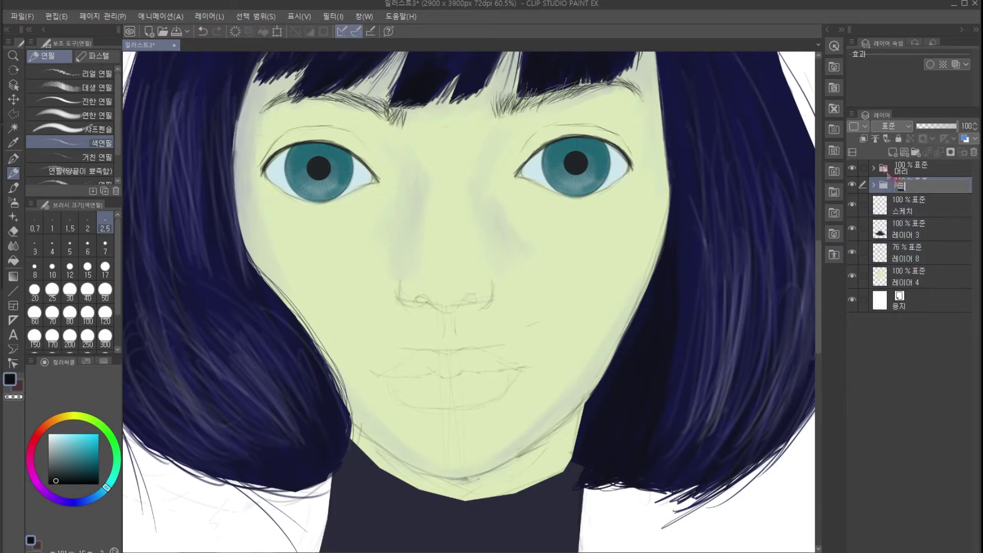
{"action": "key", "text": "Return"}
{"action": "scroll", "coordinate": [494, 279], "scroll_direction": "down", "scroll_amount": 4}
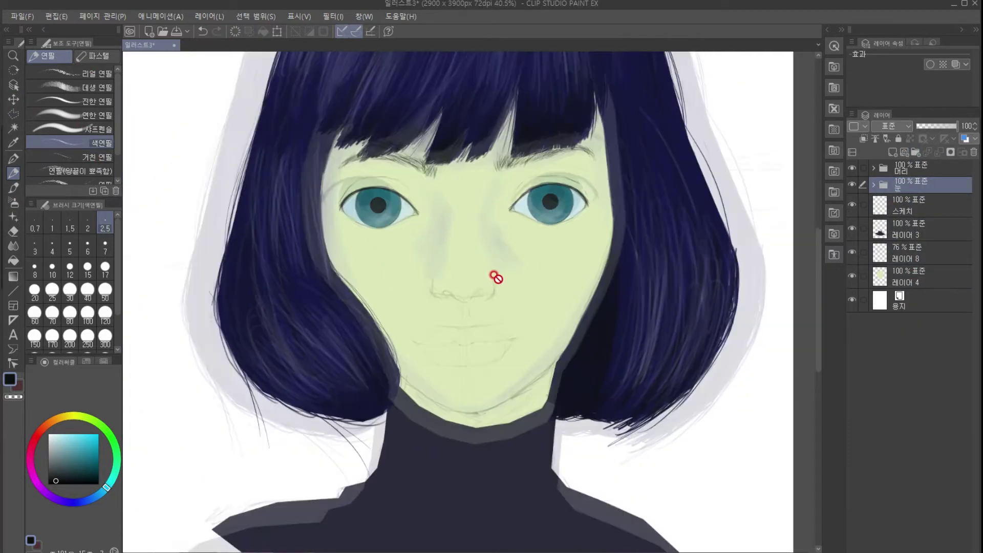
{"action": "scroll", "coordinate": [453, 256], "scroll_direction": "up", "scroll_amount": 2}
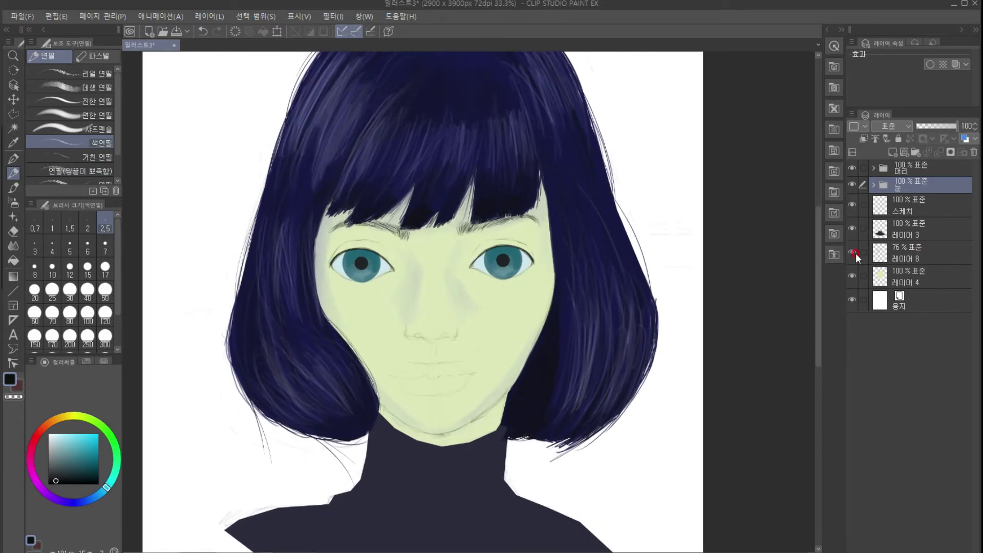
On a new layer above 스케치, draw the nostrils, nose tip and nose wings with the colored pencil at size 5.
{"action": "left_click", "coordinate": [883, 261]}
{"action": "left_click", "coordinate": [902, 207]}
{"action": "scroll", "coordinate": [461, 346], "scroll_direction": "up", "scroll_amount": 4}
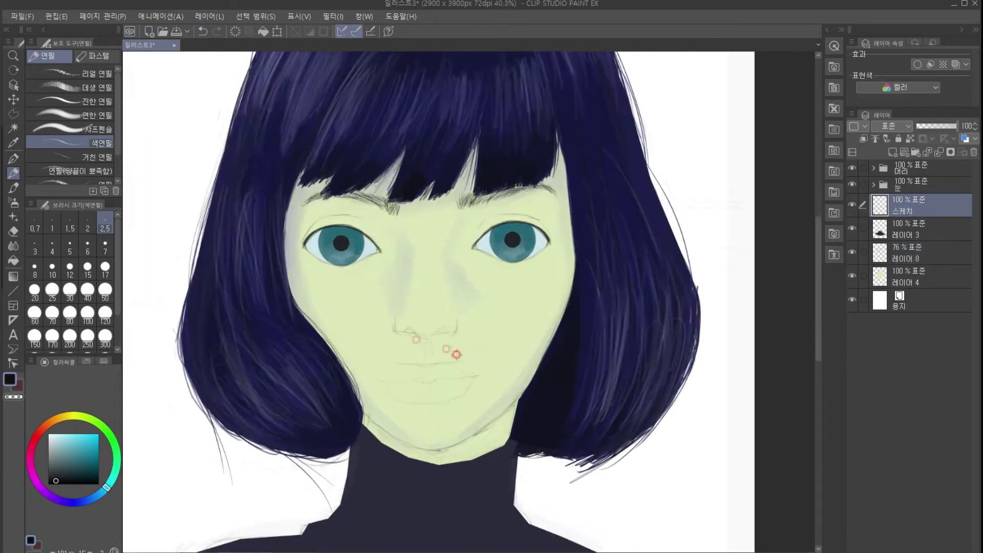
{"action": "left_click", "coordinate": [70, 246]}
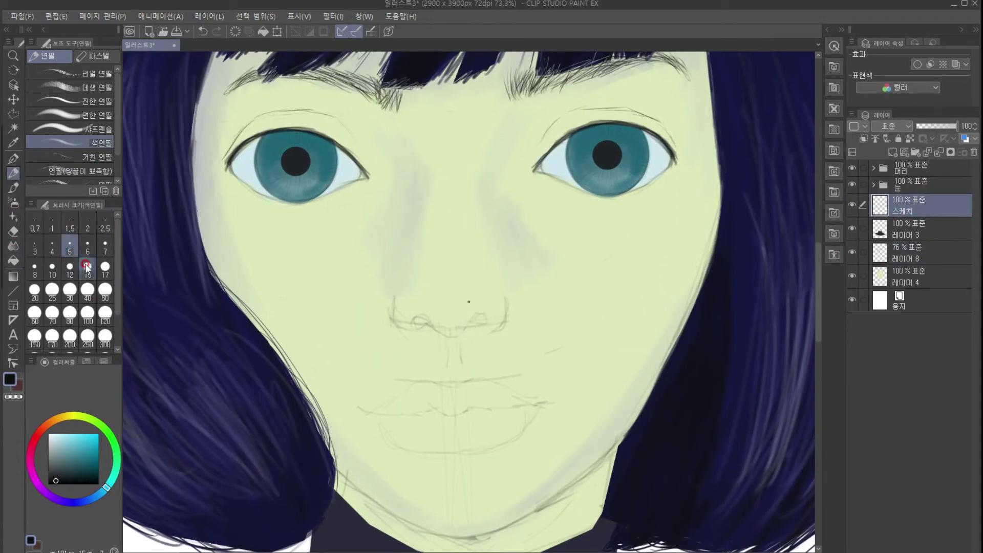
{"action": "left_click", "coordinate": [893, 152]}
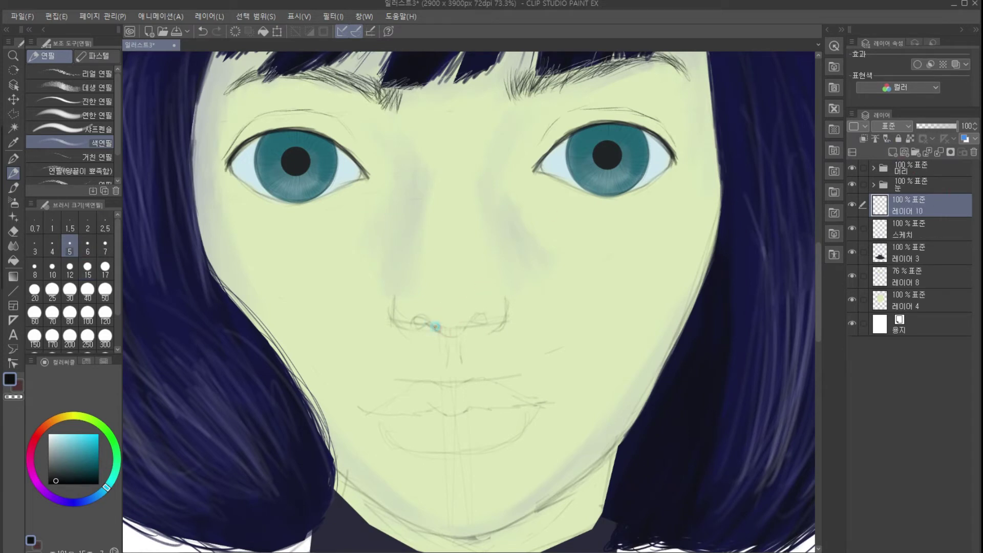
{"action": "left_click_drag", "start_coordinate": [465, 333], "coordinate": [482, 310]}
{"action": "left_click_drag", "start_coordinate": [425, 319], "coordinate": [411, 322]}
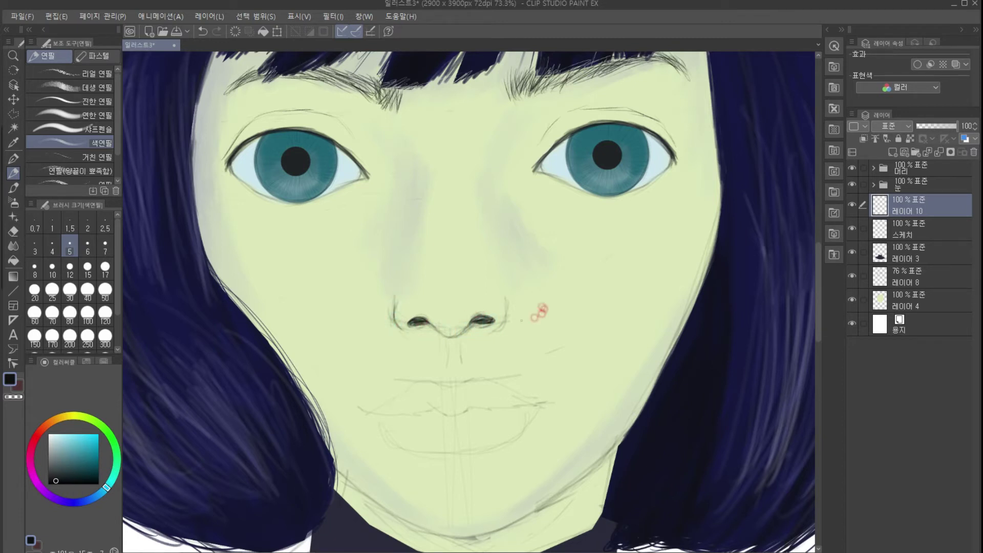
Erase the rough nose lines on the 스케치 layer with the hard eraser at size 50, and reselect the new nose layer.
{"action": "left_click", "coordinate": [909, 229]}
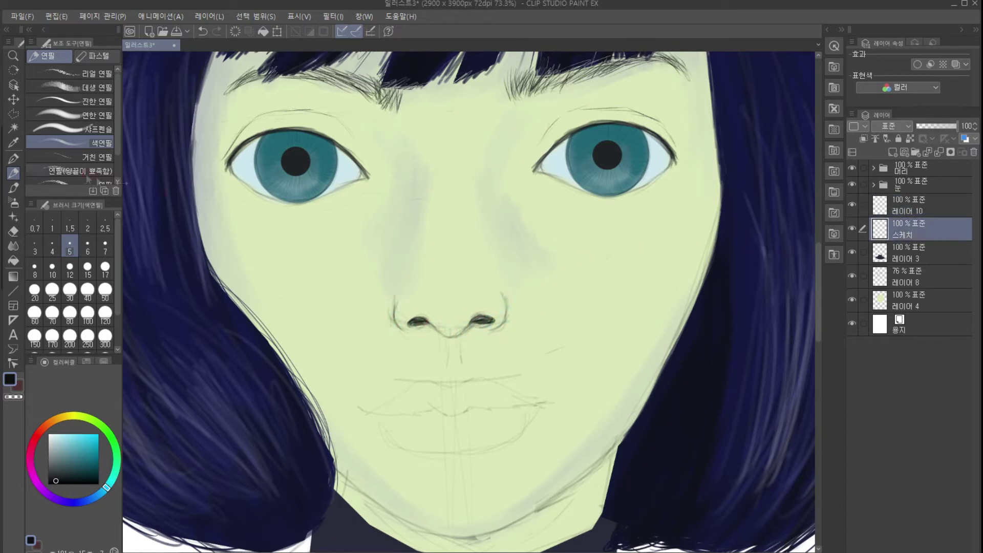
{"action": "key", "text": "e"}
{"action": "left_click", "coordinate": [909, 205]}
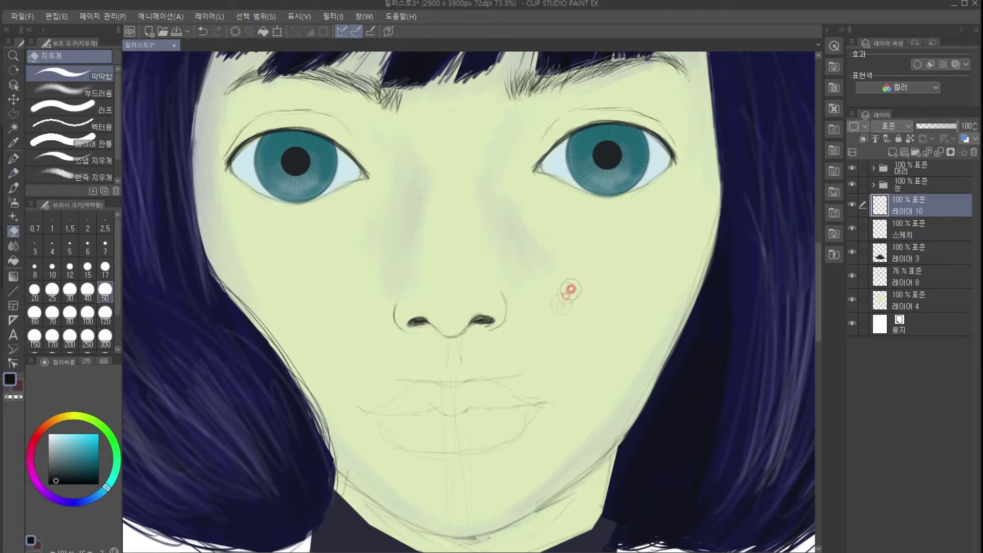
{"action": "scroll", "coordinate": [502, 330], "scroll_direction": "down", "scroll_amount": 3}
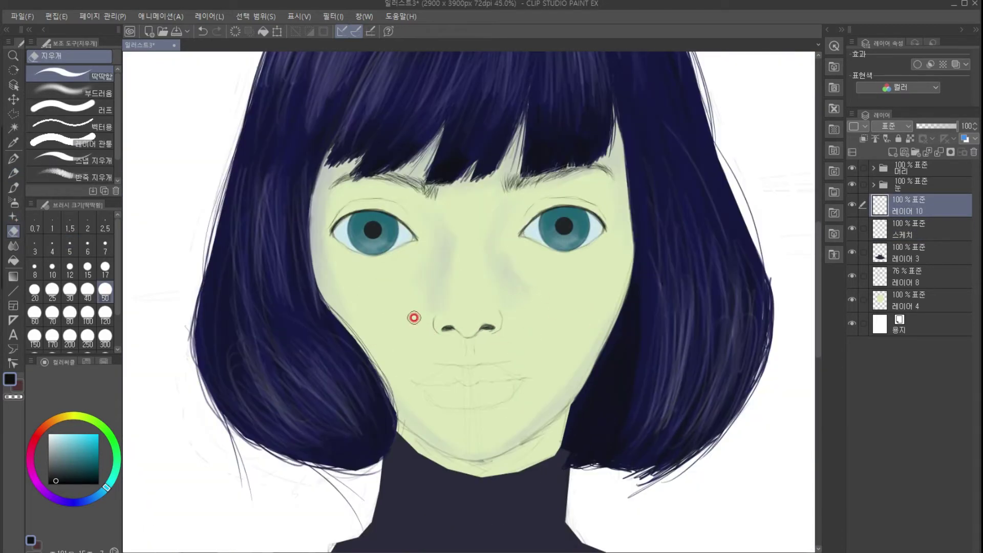
Enclose the drawn nose in a polyline selection, nudge it into a better position, and clear the selection.
{"action": "left_click", "coordinate": [13, 113]}
{"action": "left_click", "coordinate": [420, 295]}
{"action": "left_click", "coordinate": [529, 293]}
{"action": "left_click", "coordinate": [520, 340]}
{"action": "left_click", "coordinate": [413, 341]}
{"action": "left_click", "coordinate": [420, 295]}
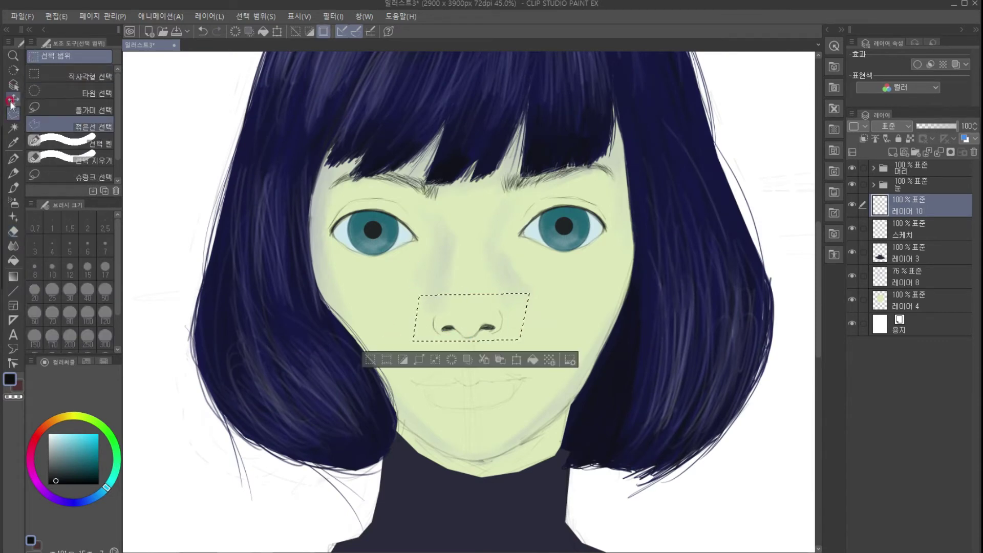
{"action": "key", "text": "k"}
{"action": "key", "text": "ctrl+d"}
Blend the nostrils and the underside of the nose softly with the color mixing tool at size 17.
{"action": "scroll", "coordinate": [472, 344], "scroll_direction": "up", "scroll_amount": 3}
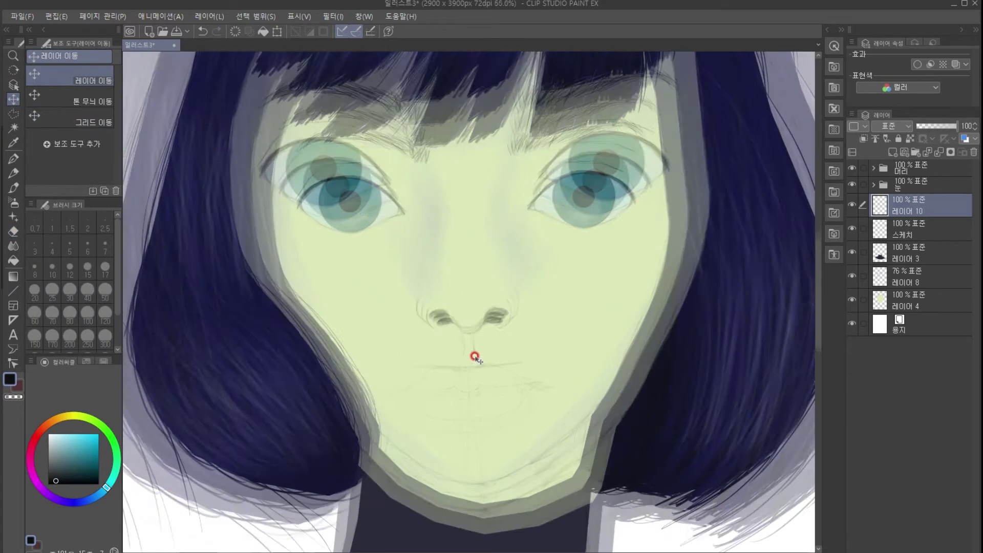
{"action": "key", "text": "j"}
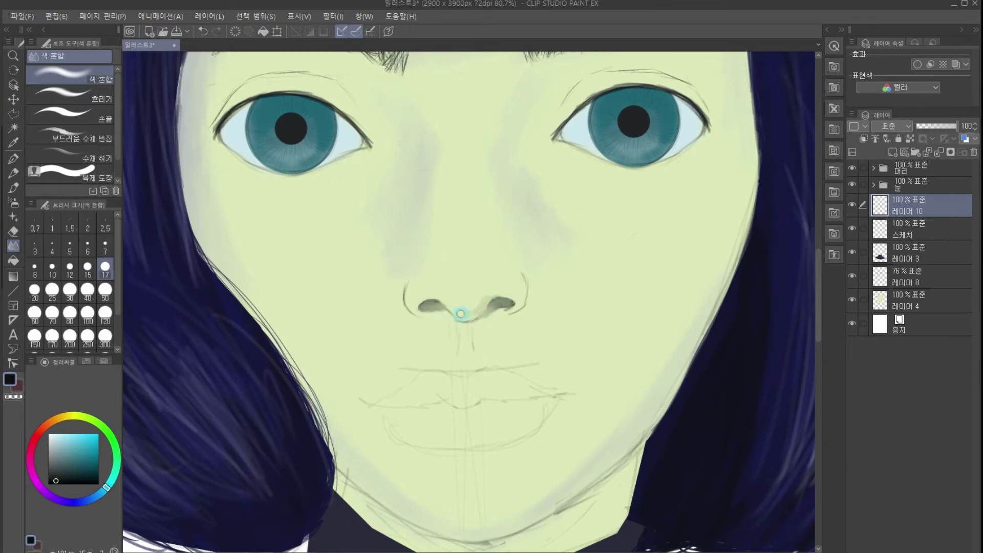
{"action": "left_click_drag", "start_coordinate": [491, 317], "coordinate": [507, 311]}
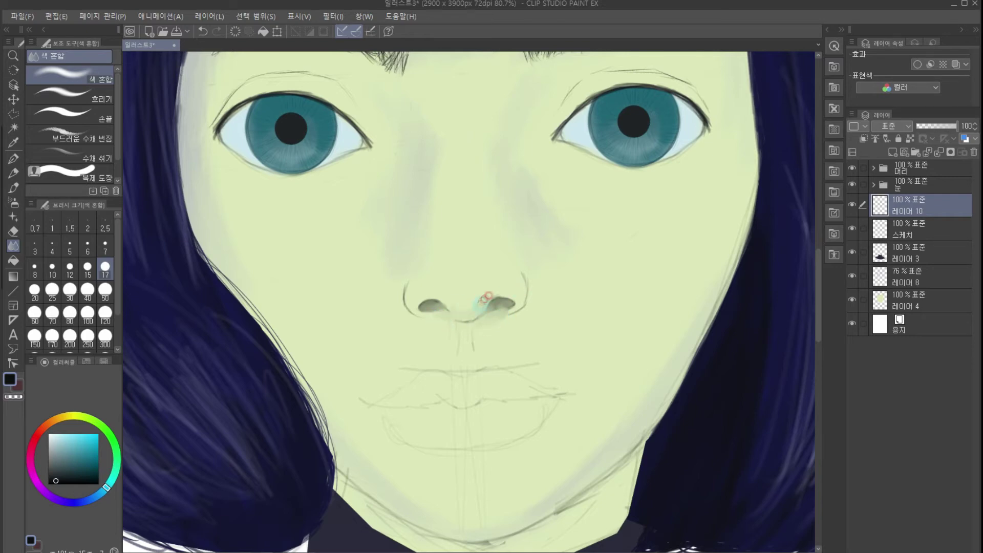
{"action": "scroll", "coordinate": [470, 314], "scroll_direction": "down", "scroll_amount": 4}
{"action": "scroll", "coordinate": [466, 320], "scroll_direction": "up", "scroll_amount": 1}
{"action": "scroll", "coordinate": [467, 320], "scroll_direction": "up", "scroll_amount": 2}
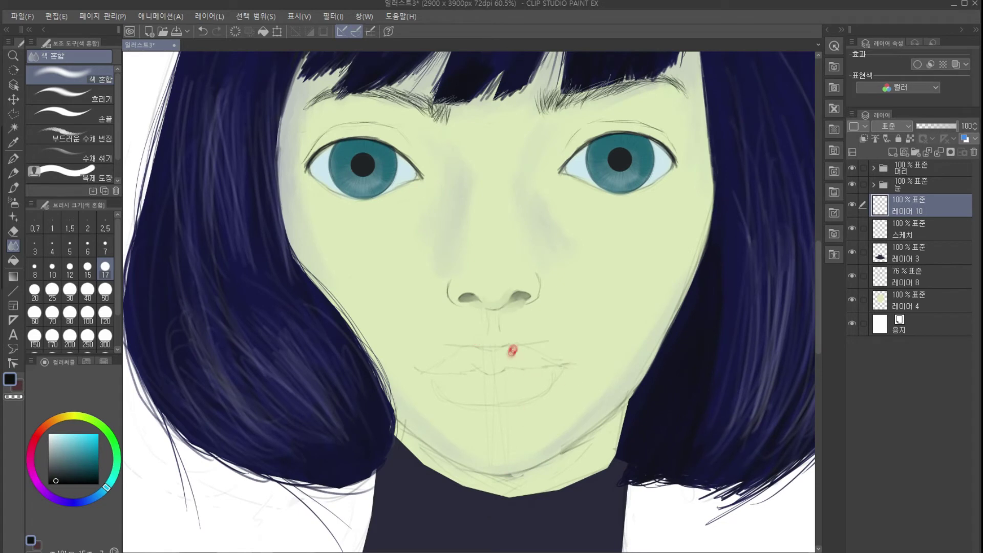
Draw the outlines of both lips, the mouth line and its corners over the sketch with the colored pencil at size 5.
{"action": "key", "text": "bracketleft"}
{"action": "key", "text": "bracketleft"}
{"action": "key", "text": "bracketleft"}
{"action": "key", "text": "bracketleft"}
{"action": "key", "text": "bracketleft"}
{"action": "key", "text": "bracketleft"}
{"action": "key", "text": "bracketleft"}
{"action": "key", "text": "bracketleft"}
{"action": "key", "text": "bracketleft"}
{"action": "key", "text": "bracketleft"}
{"action": "key", "text": "p"}
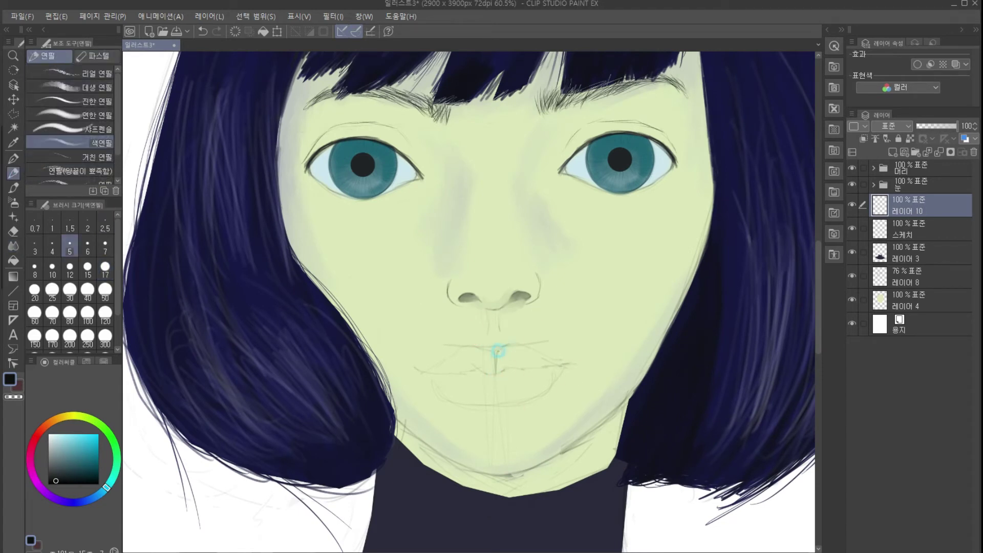
{"action": "left_click_drag", "start_coordinate": [421, 371], "coordinate": [505, 373]}
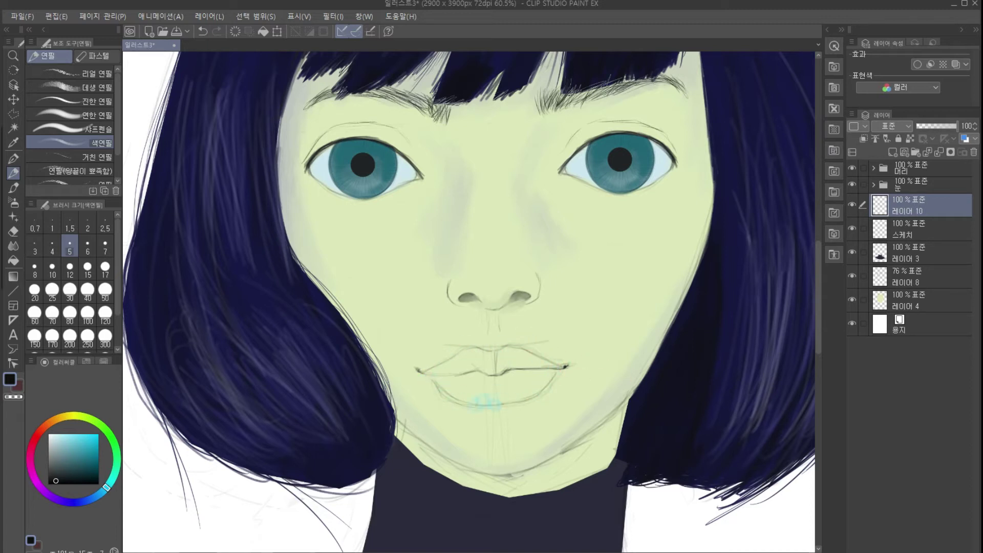
Erase the rough mouth lines on the 스케치 layer with the hard eraser at size 100.
{"action": "key", "text": "e"}
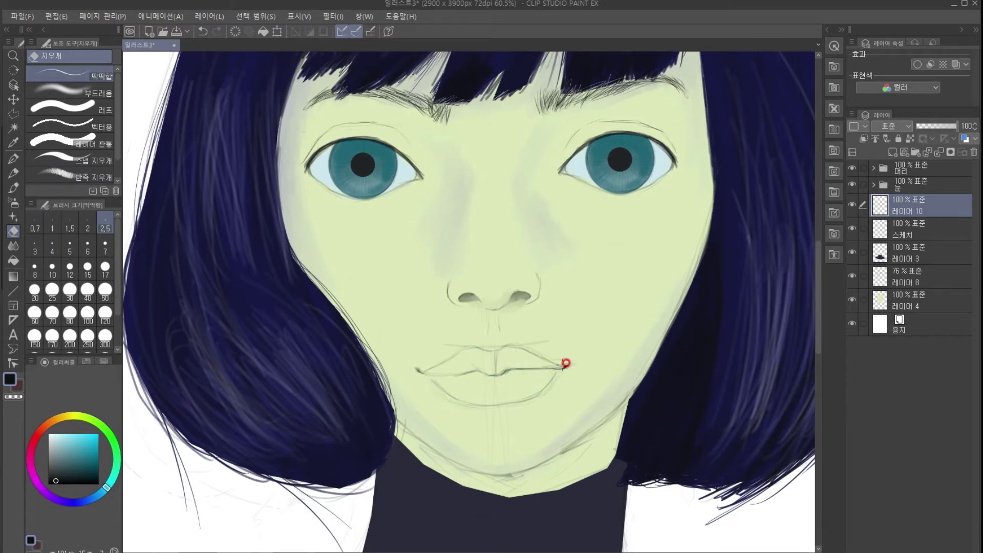
{"action": "left_click", "coordinate": [906, 229]}
{"action": "left_click", "coordinate": [88, 313]}
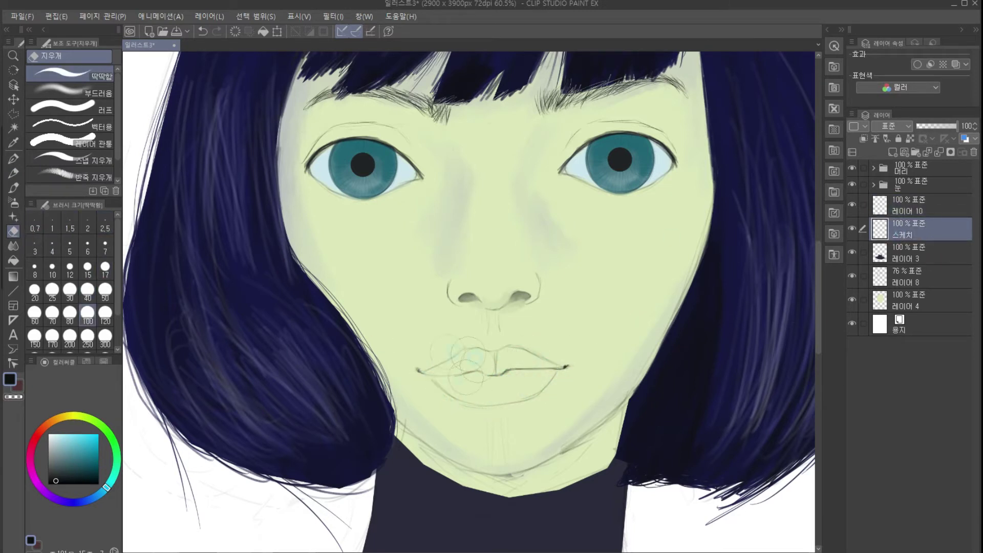
On 레이어 10, tidy the mouth corners with the eraser at size 6 and redraw the mouth line darker with the colored pencil.
{"action": "left_click", "coordinate": [87, 246]}
{"action": "left_click", "coordinate": [906, 204]}
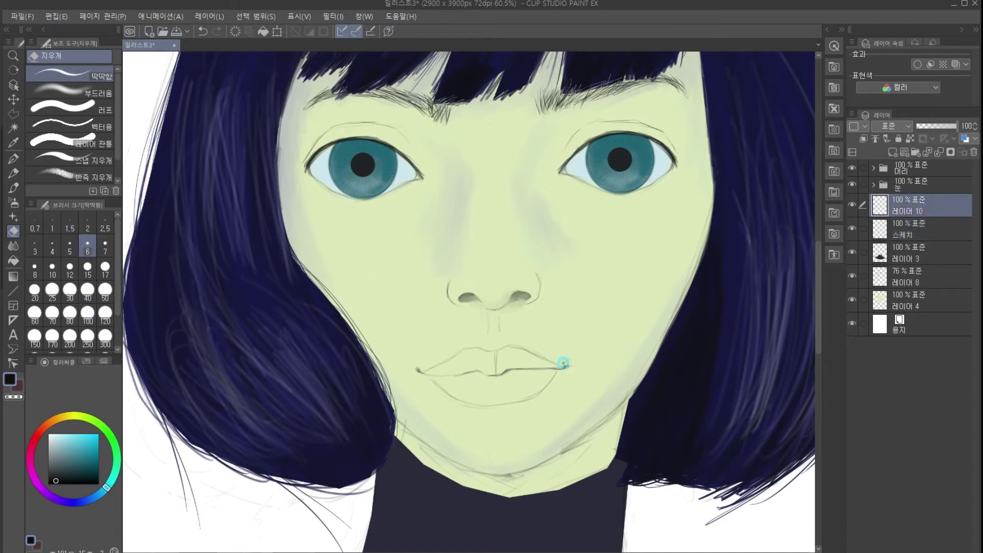
{"action": "key", "text": "p"}
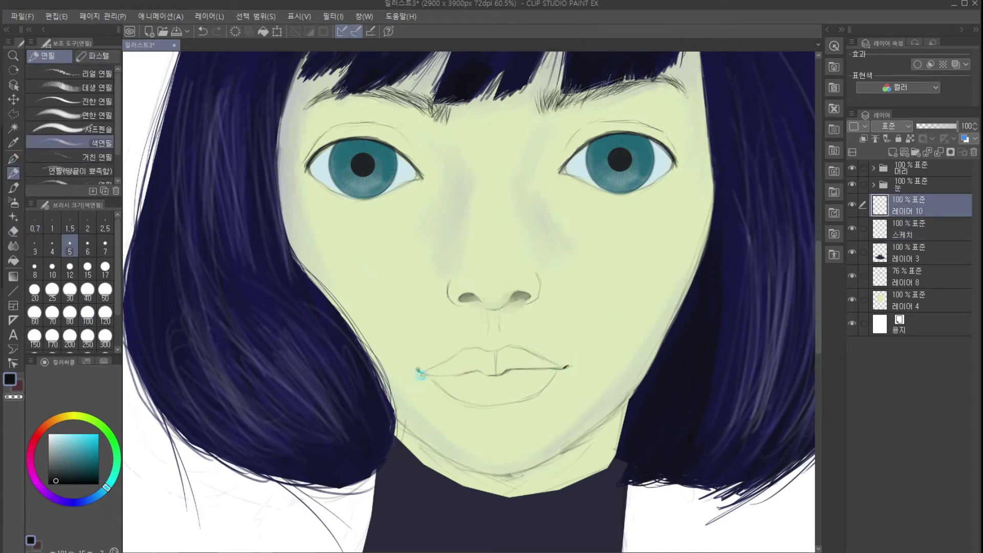
{"action": "left_click_drag", "start_coordinate": [477, 373], "coordinate": [566, 366]}
{"action": "key", "text": "e"}
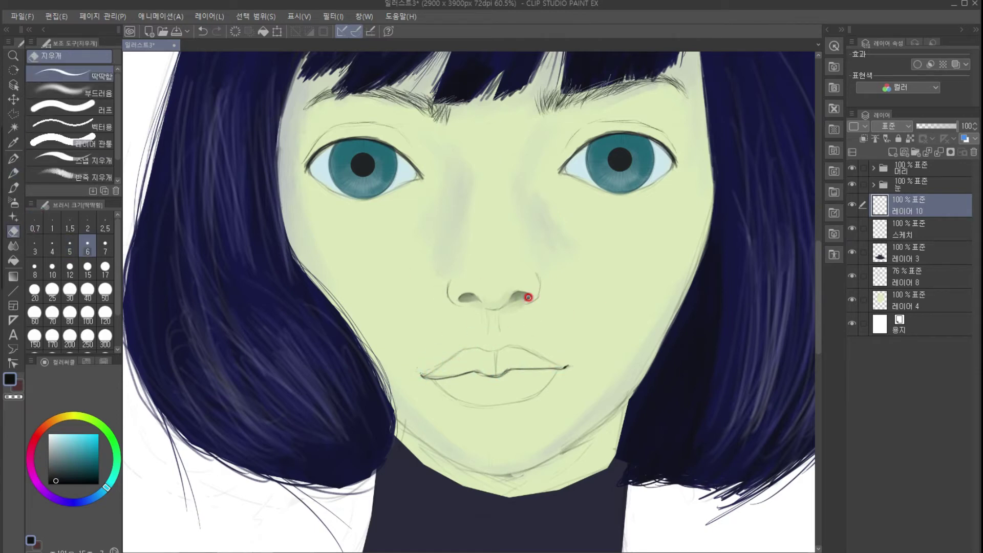
{"action": "scroll", "coordinate": [528, 296], "scroll_direction": "down", "scroll_amount": 2}
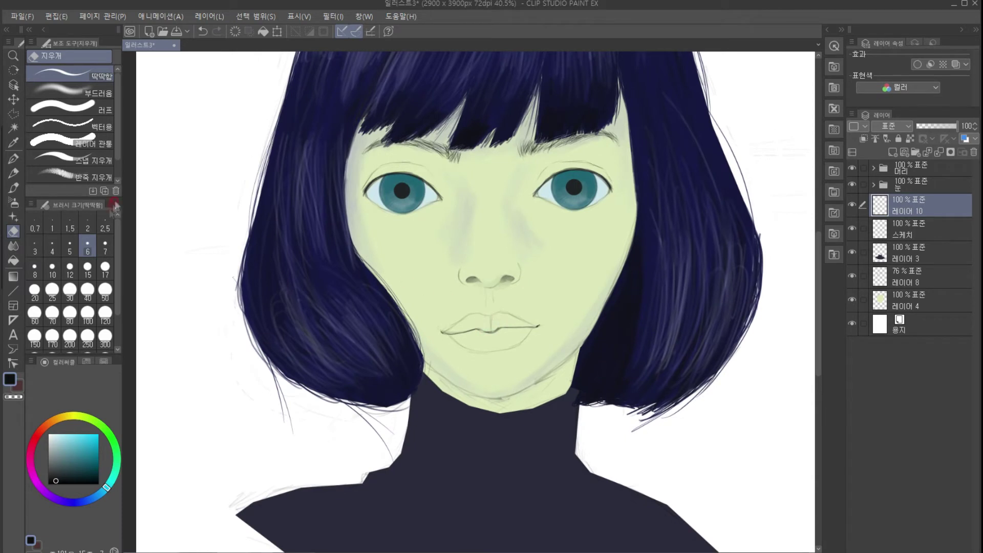
Add fine vertical creases to the lower lip with the colored pencil at size 5 and clean up its lower edge with the eraser.
{"action": "key", "text": "p"}
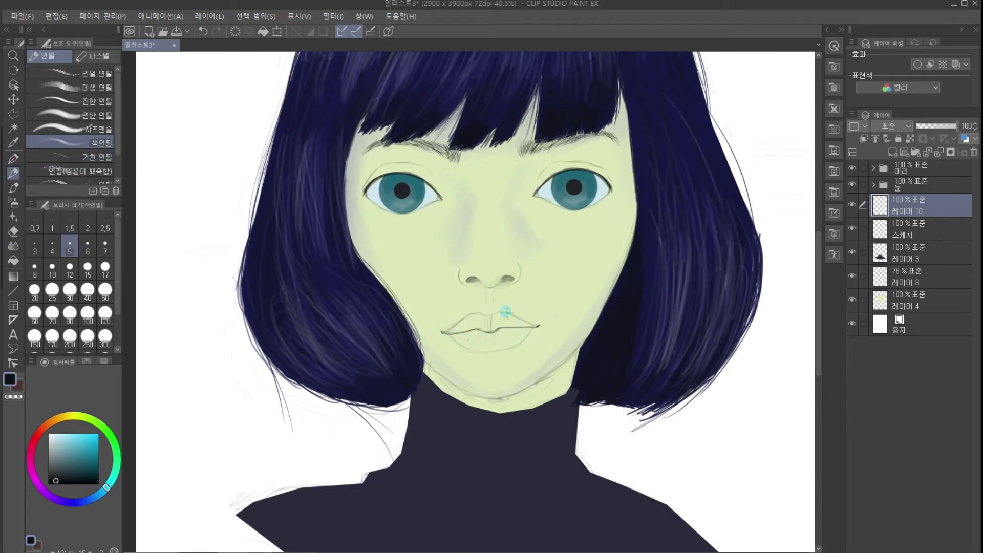
{"action": "left_click_drag", "start_coordinate": [485, 349], "coordinate": [502, 352]}
{"action": "scroll", "coordinate": [496, 291], "scroll_direction": "up", "scroll_amount": 3}
{"action": "key", "text": "e"}
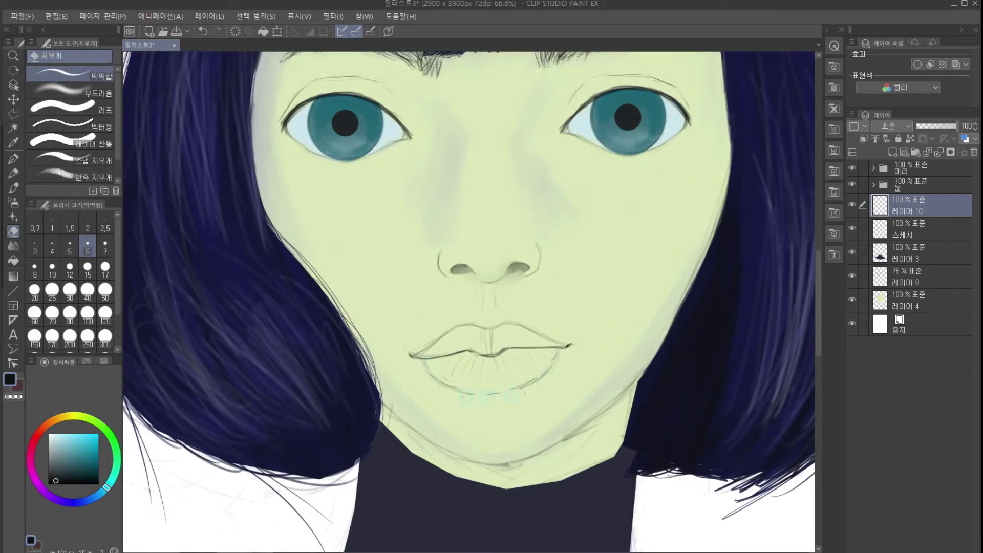
{"action": "key", "text": "p"}
{"action": "scroll", "coordinate": [471, 278], "scroll_direction": "down", "scroll_amount": 4}
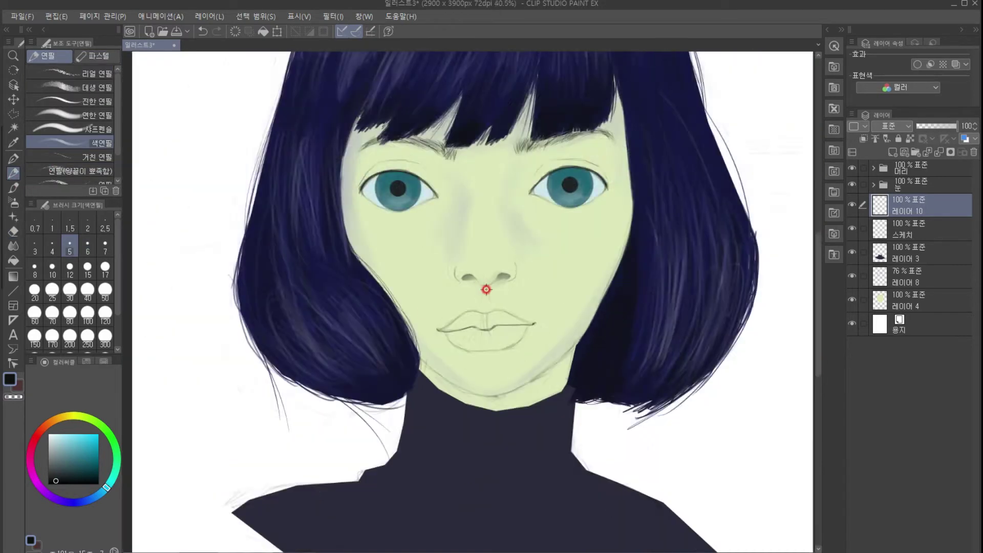
Enclose the lips in a polyline selection, adjust their position beneath the nose, and clear the selection.
{"action": "key", "text": "m"}
{"action": "left_click", "coordinate": [484, 339]}
{"action": "left_click", "coordinate": [456, 317]}
{"action": "left_click", "coordinate": [474, 298]}
{"action": "left_click", "coordinate": [513, 295]}
{"action": "left_click", "coordinate": [570, 300]}
{"action": "left_click", "coordinate": [511, 356]}
{"action": "left_click", "coordinate": [484, 339]}
{"action": "key", "text": "ctrl+t"}
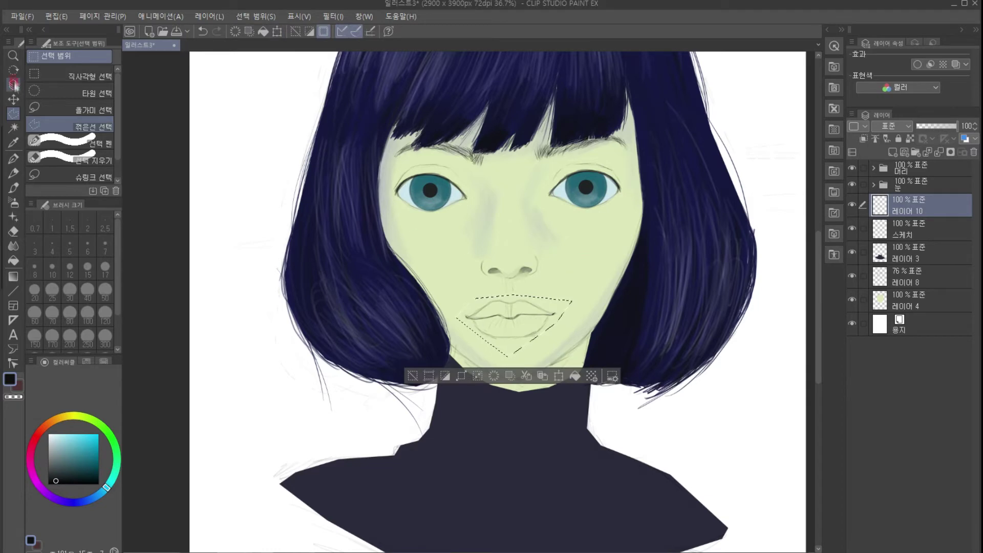
{"action": "key", "text": "v"}
{"action": "key", "text": "ctrl+d"}
{"action": "scroll", "coordinate": [404, 260], "scroll_direction": "down", "scroll_amount": 1}
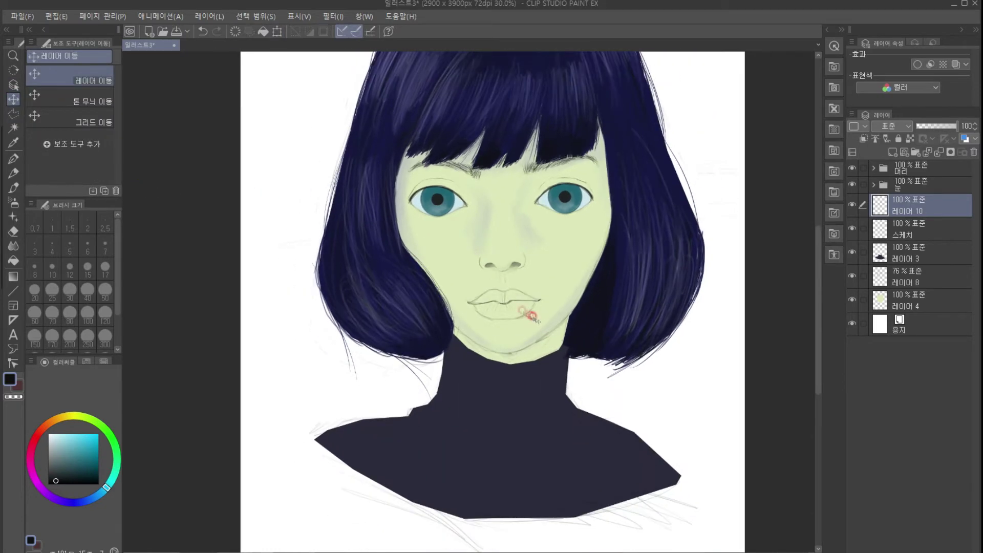
Enclose the lips on 레이어 10 in a polyline selection, adjust their position beneath the nose, and clear the selection.
{"action": "key", "text": "m"}
{"action": "left_click", "coordinate": [482, 323]}
{"action": "left_click", "coordinate": [462, 300]}
{"action": "left_click", "coordinate": [475, 284]}
{"action": "left_click", "coordinate": [510, 285]}
{"action": "left_click", "coordinate": [551, 284]}
{"action": "left_click", "coordinate": [553, 306]}
{"action": "left_click", "coordinate": [522, 328]}
{"action": "left_click", "coordinate": [483, 323]}
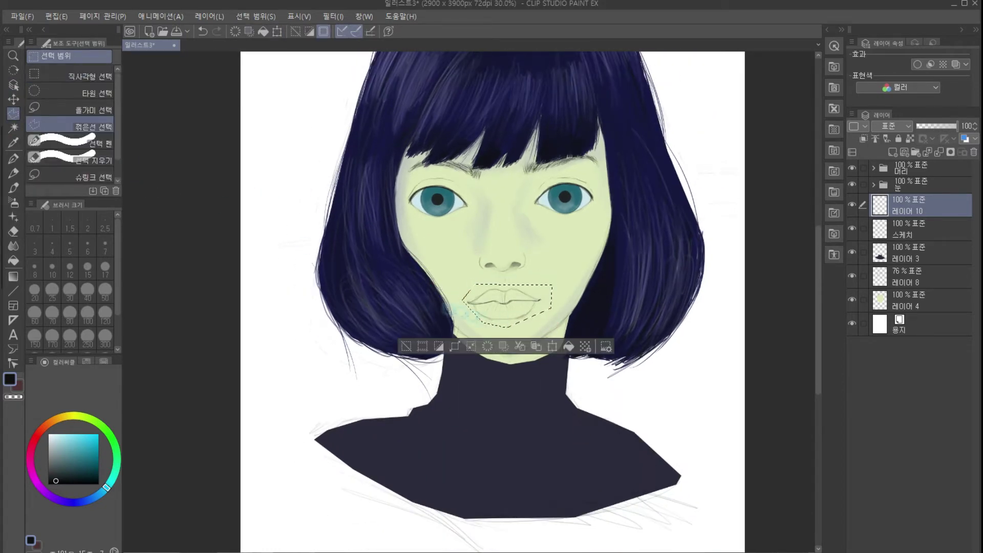
{"action": "left_click", "coordinate": [13, 100]}
{"action": "key", "text": "ctrl+d"}
{"action": "scroll", "coordinate": [455, 205], "scroll_direction": "down", "scroll_amount": 1}
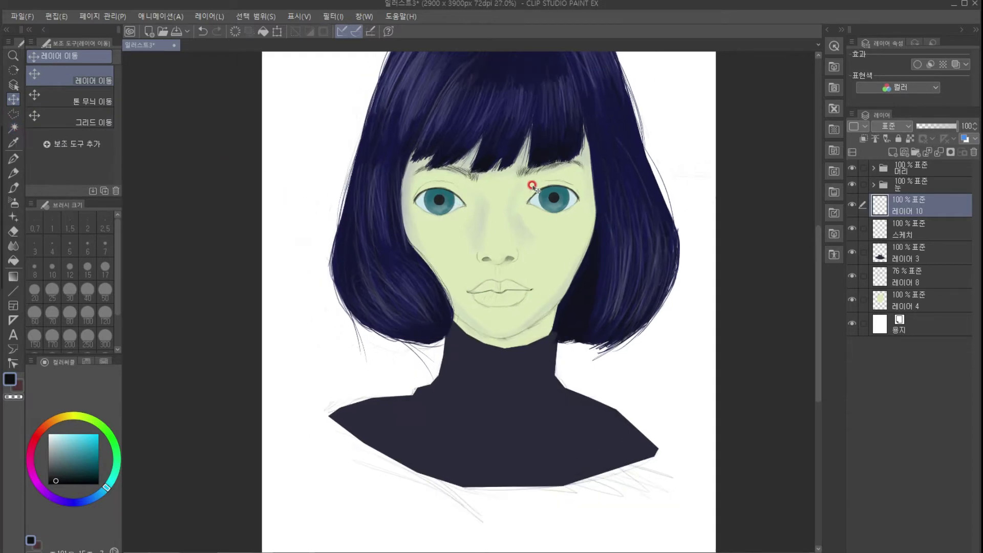
{"action": "scroll", "coordinate": [532, 185], "scroll_direction": "up", "scroll_amount": 2}
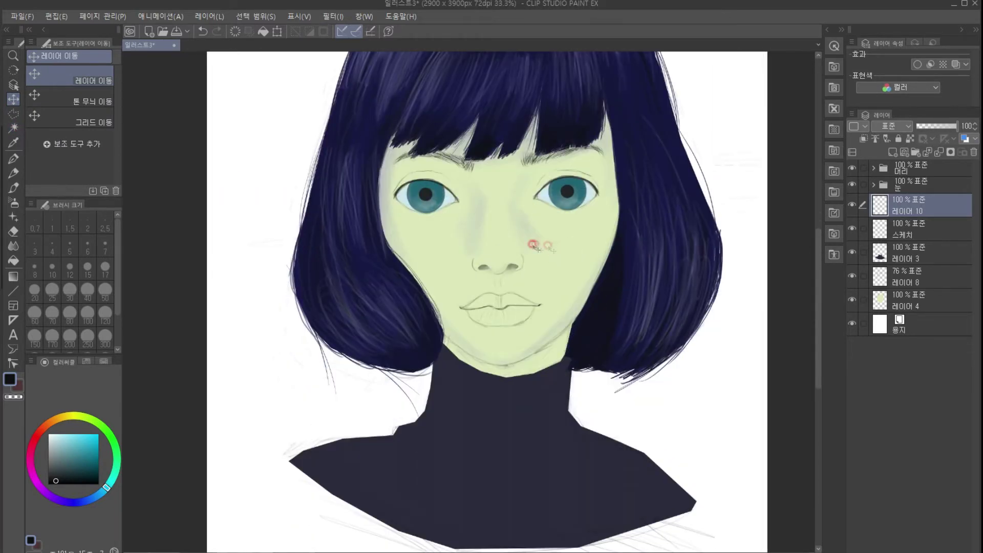
Enclose the nose and lips together in a polyline selection, adjust their position on the face, and clear the selection.
{"action": "left_click", "coordinate": [895, 251]}
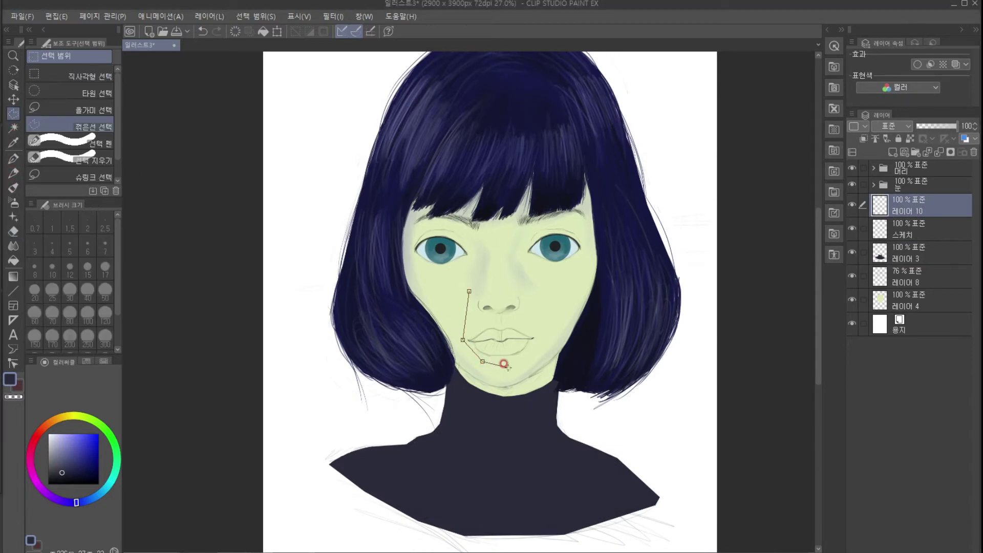
{"action": "left_click", "coordinate": [509, 367]}
{"action": "left_click", "coordinate": [545, 345]}
{"action": "left_click", "coordinate": [545, 293]}
{"action": "left_click", "coordinate": [490, 276]}
{"action": "left_click", "coordinate": [469, 291]}
{"action": "left_click", "coordinate": [13, 100]}
{"action": "key", "text": "ctrl+d"}
{"action": "mouse_move", "coordinate": [518, 295]}
{"action": "left_mouse_down"}
{"action": "mouse_move", "coordinate": [581, 340]}
{"action": "mouse_move", "coordinate": [661, 343]}
{"action": "left_mouse_up"}
{"action": "mouse_move", "coordinate": [503, 248]}
{"action": "left_mouse_down"}
{"action": "mouse_move", "coordinate": [471, 226]}
{"action": "mouse_move", "coordinate": [470, 255]}
{"action": "left_mouse_up"}
{"action": "left_click", "coordinate": [13, 113]}
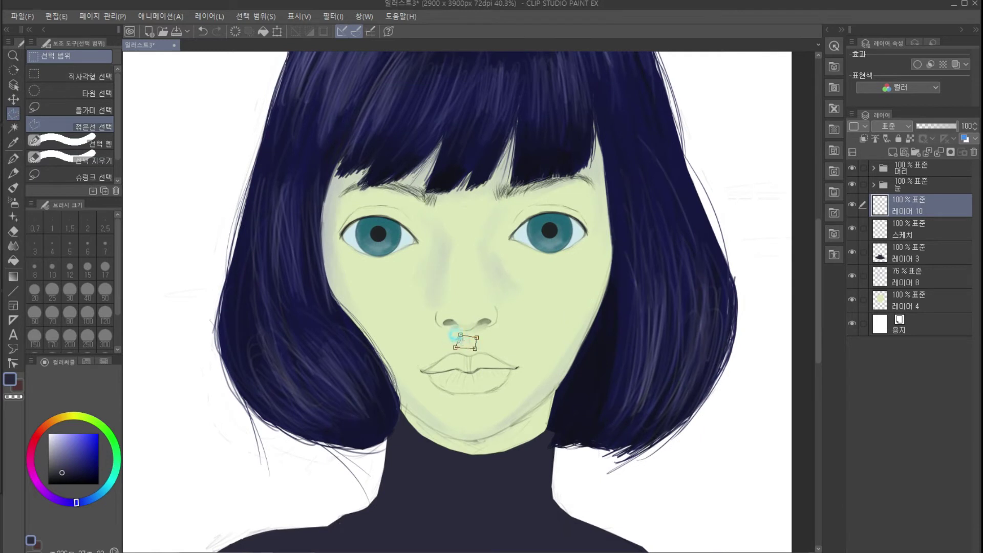
{"action": "left_click", "coordinate": [460, 335]}
{"action": "key", "text": "k"}
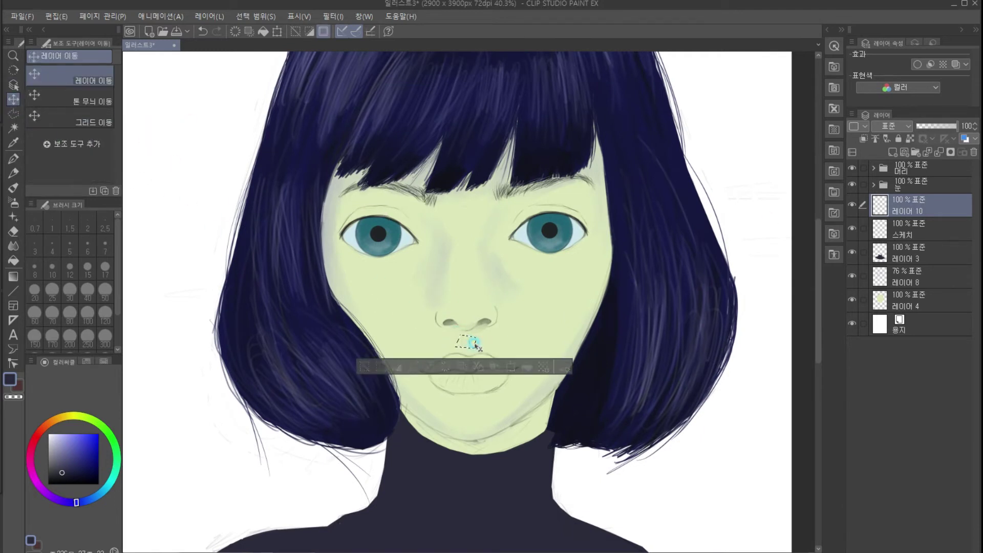
{"action": "key", "text": "ctrl+d"}
On the 스케치 layer, enclose the philtrum lines in a polyline selection, adjust their position above the lips, and deselect.
{"action": "left_click", "coordinate": [909, 229]}
{"action": "left_click", "coordinate": [13, 113]}
{"action": "left_click", "coordinate": [450, 334]}
{"action": "left_click", "coordinate": [475, 336]}
{"action": "left_click", "coordinate": [480, 346]}
{"action": "left_click", "coordinate": [450, 346]}
{"action": "left_click", "coordinate": [451, 334]}
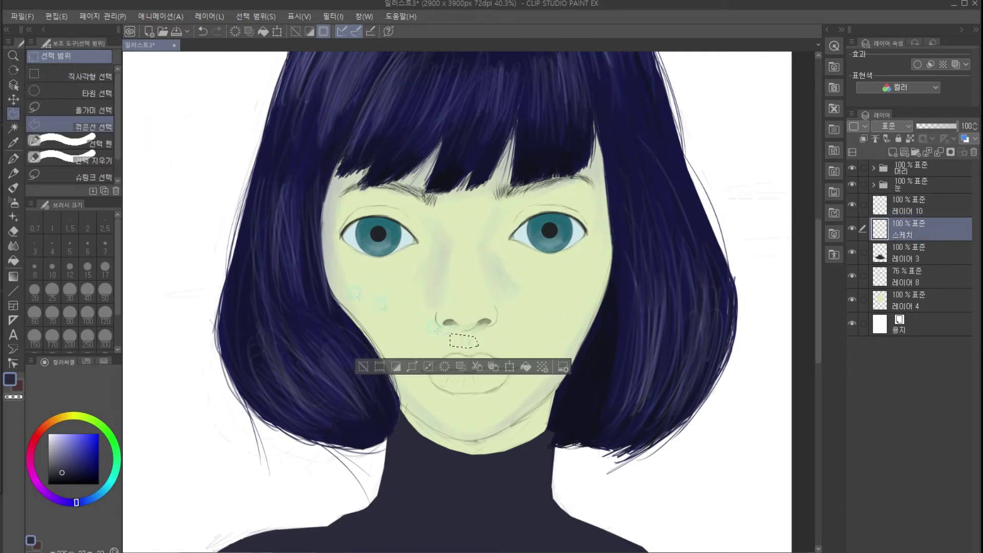
{"action": "left_click", "coordinate": [13, 100]}
{"action": "key", "text": "ctrl+d"}
{"action": "scroll", "coordinate": [418, 202], "scroll_direction": "down", "scroll_amount": 2}
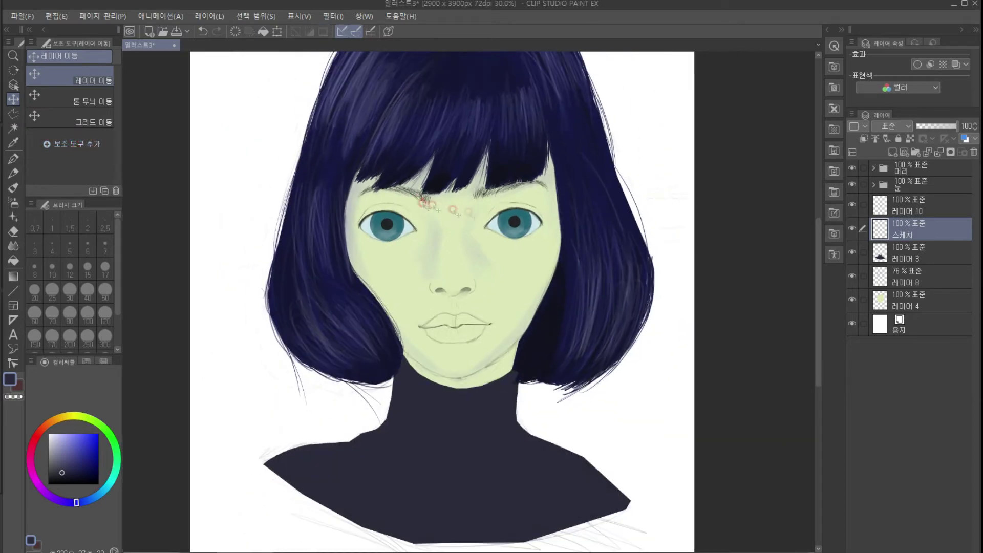
On 레이어 8, paint diagonal orange blush along both cheeks with the Paintable Skin Pores brush at size 80.
{"action": "scroll", "coordinate": [420, 201], "scroll_direction": "down", "scroll_amount": 2}
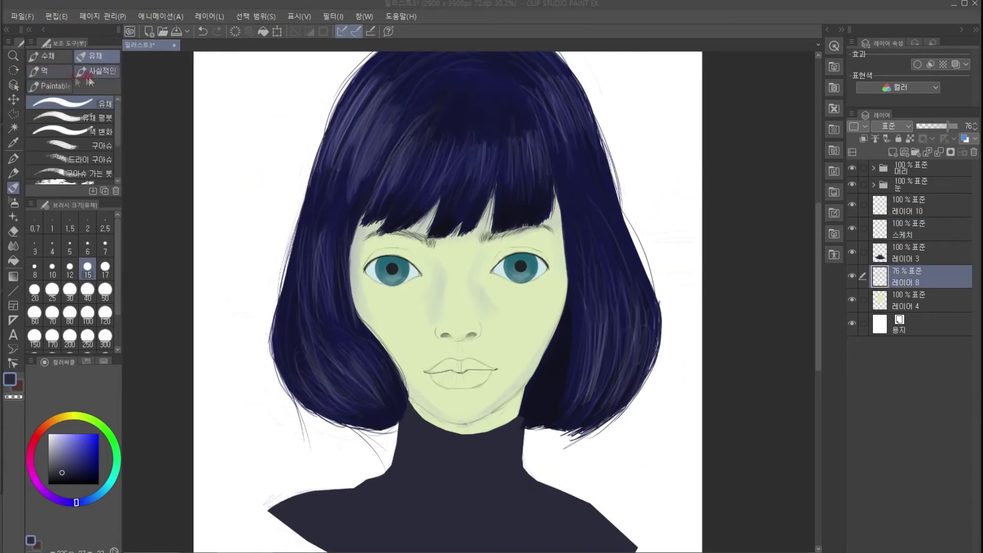
{"action": "left_click", "coordinate": [52, 87]}
{"action": "left_click", "coordinate": [38, 434]}
{"action": "left_click", "coordinate": [80, 442]}
{"action": "left_click_drag", "start_coordinate": [546, 287], "coordinate": [526, 332]}
{"action": "left_click", "coordinate": [69, 314]}
{"action": "left_click_drag", "start_coordinate": [546, 292], "coordinate": [516, 352]}
{"action": "left_click", "coordinate": [55, 420]}
{"action": "left_click_drag", "start_coordinate": [547, 295], "coordinate": [509, 365]}
{"action": "left_click_drag", "start_coordinate": [378, 301], "coordinate": [413, 368]}
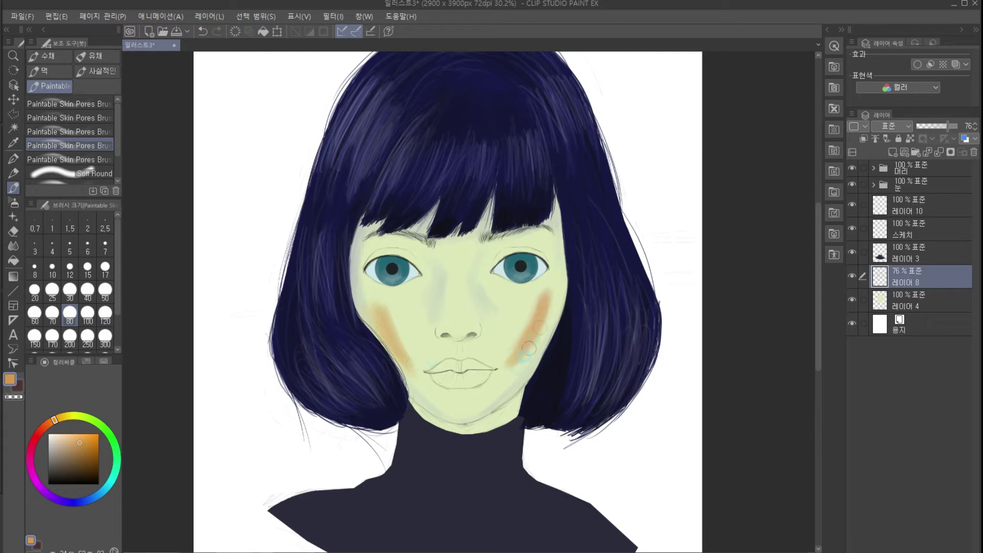
{"action": "left_click_drag", "start_coordinate": [376, 297], "coordinate": [413, 369]}
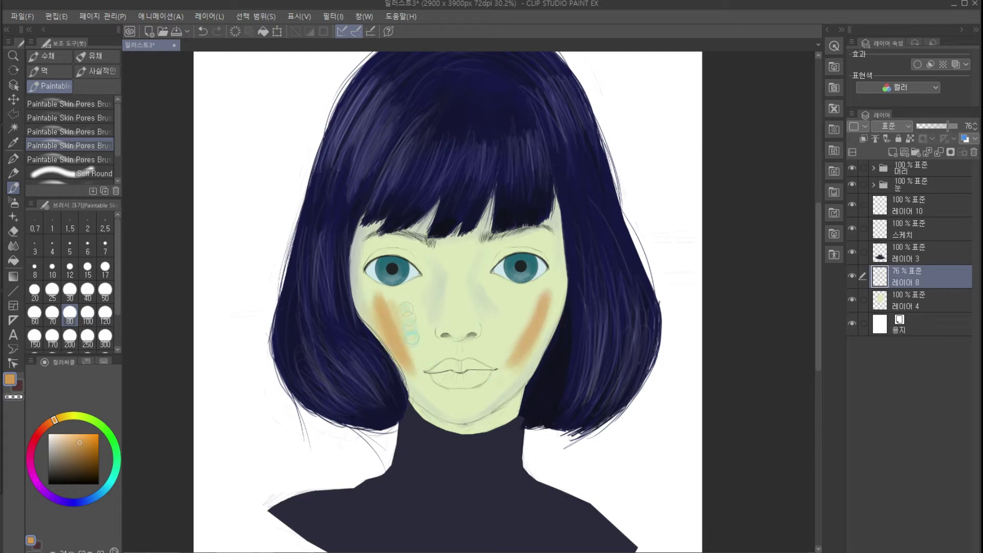
Extend the orange blush lightly toward the nose and soften its edges with the color blending tool at size 80.
{"action": "left_click_drag", "start_coordinate": [515, 306], "coordinate": [489, 340]}
{"action": "left_click_drag", "start_coordinate": [420, 314], "coordinate": [405, 335]}
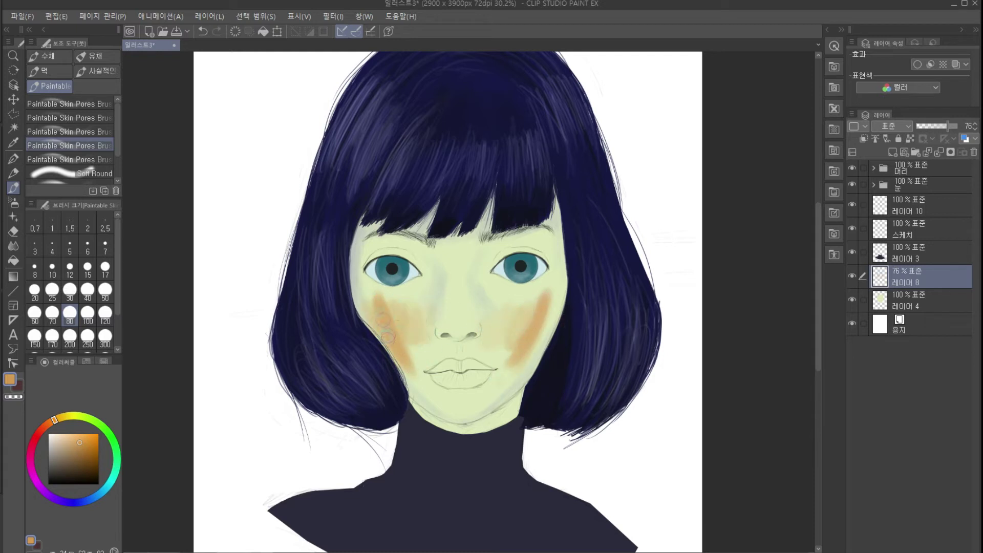
{"action": "key", "text": "j"}
{"action": "left_click", "coordinate": [70, 313]}
{"action": "left_click_drag", "start_coordinate": [385, 301], "coordinate": [414, 361]}
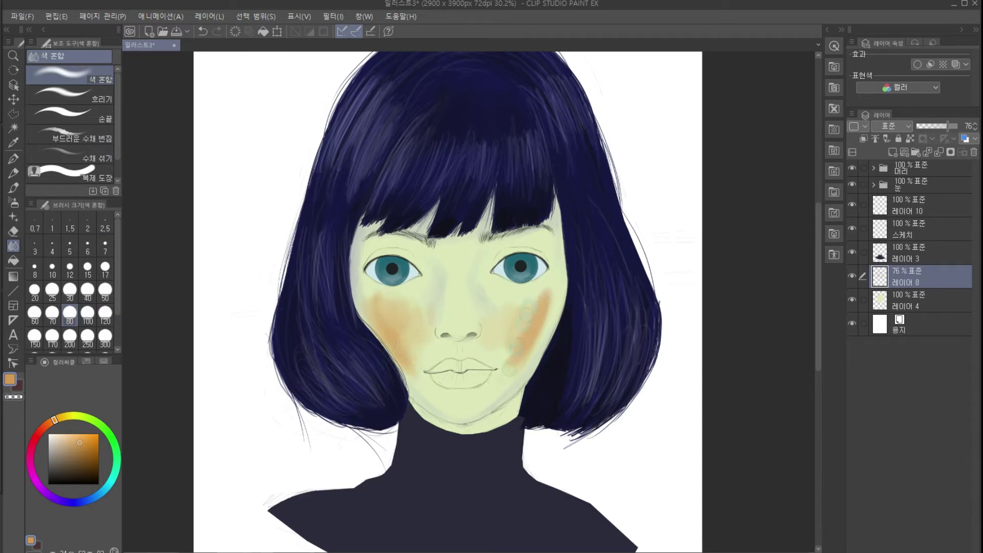
Sample teal from the eye and paint soft shading beside the nose bridge, around the eyes and above the upper lip.
{"action": "left_click", "coordinate": [523, 249], "text": "alt"}
{"action": "left_click_drag", "start_coordinate": [439, 272], "coordinate": [434, 316]}
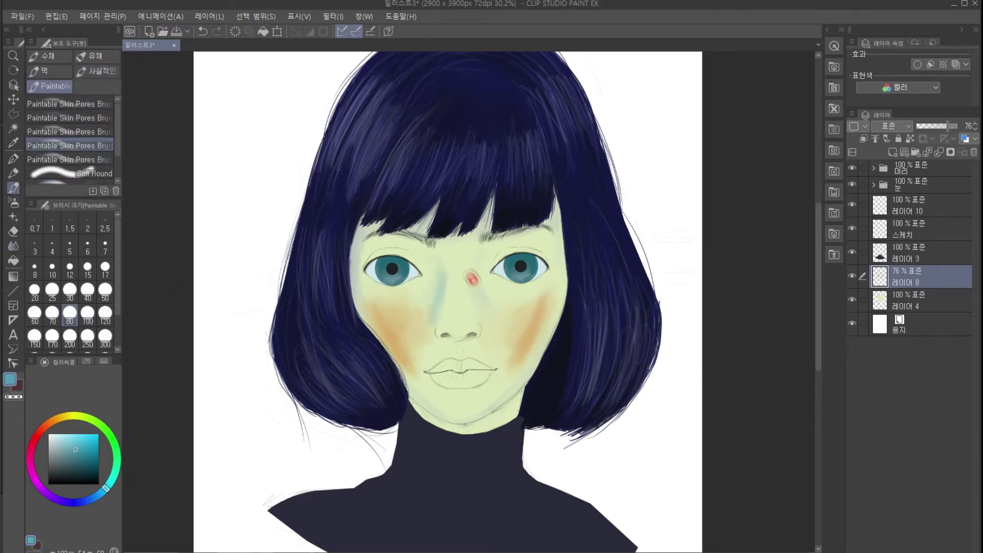
{"action": "left_click_drag", "start_coordinate": [484, 241], "coordinate": [474, 311]}
{"action": "left_click_drag", "start_coordinate": [433, 247], "coordinate": [429, 285]}
{"action": "mouse_move", "coordinate": [555, 230]}
{"action": "left_mouse_down"}
{"action": "mouse_move", "coordinate": [562, 250]}
{"action": "mouse_move", "coordinate": [531, 237]}
{"action": "mouse_move", "coordinate": [518, 249]}
{"action": "mouse_move", "coordinate": [564, 235]}
{"action": "left_mouse_up"}
{"action": "mouse_move", "coordinate": [363, 251]}
{"action": "left_mouse_down"}
{"action": "mouse_move", "coordinate": [361, 261]}
{"action": "mouse_move", "coordinate": [362, 247]}
{"action": "mouse_move", "coordinate": [397, 247]}
{"action": "left_mouse_up"}
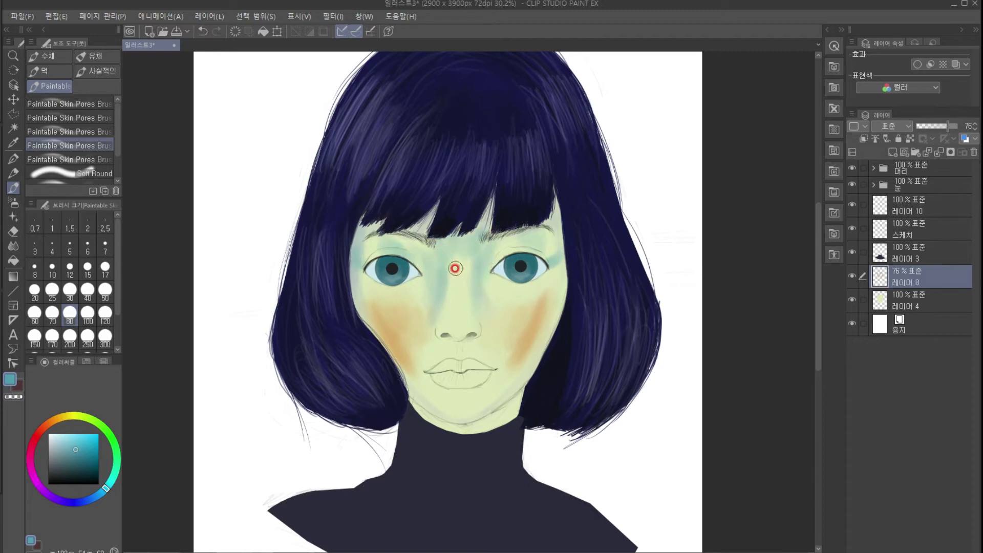
{"action": "mouse_move", "coordinate": [432, 354]}
{"action": "left_mouse_down"}
{"action": "mouse_move", "coordinate": [501, 360]}
{"action": "mouse_move", "coordinate": [462, 344]}
{"action": "mouse_move", "coordinate": [489, 354]}
{"action": "left_mouse_up"}
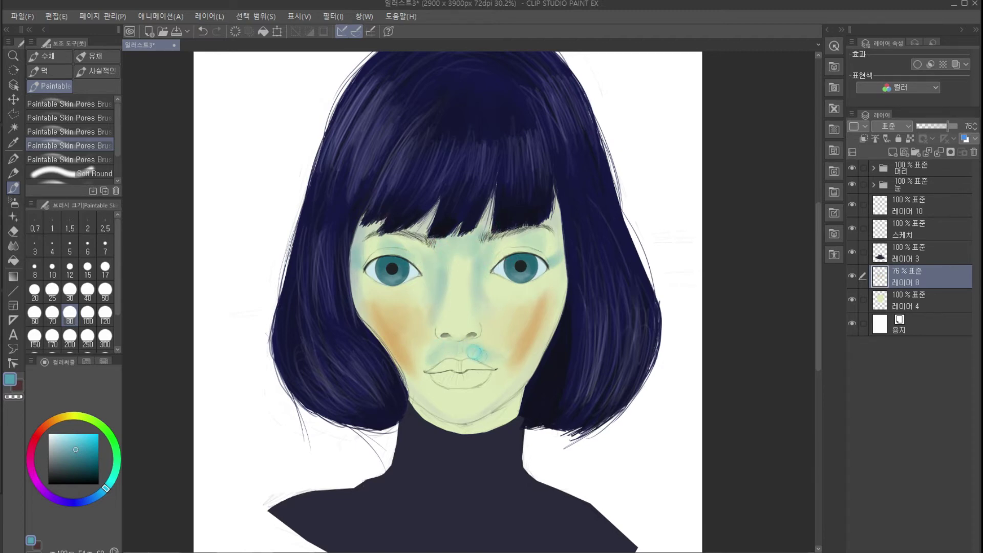
Shade the underside of the nose tip in teal at brush size 6 and blend the facial shading at size 17.
{"action": "scroll", "coordinate": [513, 310], "scroll_direction": "up", "scroll_amount": 5}
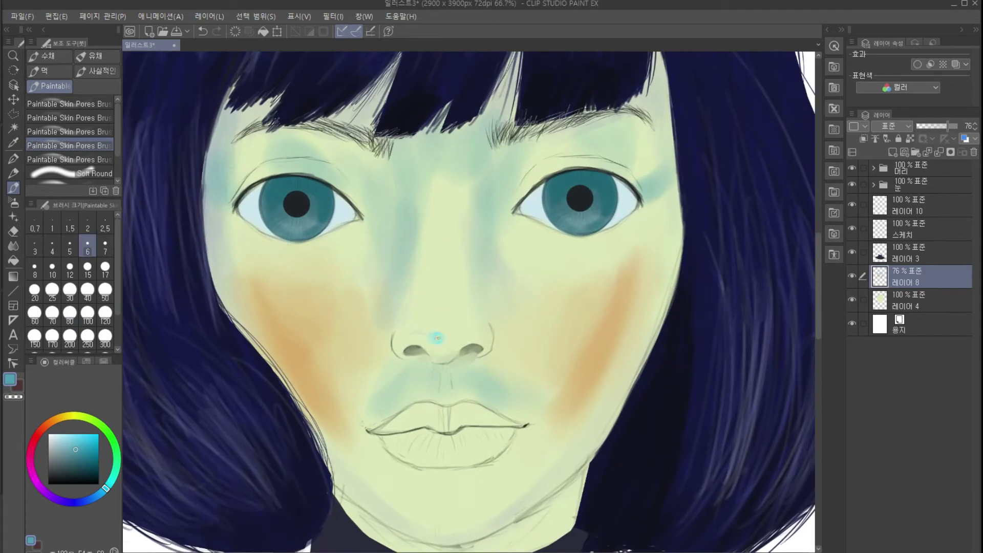
{"action": "mouse_move", "coordinate": [449, 336]}
{"action": "left_mouse_down"}
{"action": "mouse_move", "coordinate": [472, 332]}
{"action": "mouse_move", "coordinate": [447, 351]}
{"action": "mouse_move", "coordinate": [420, 331]}
{"action": "left_mouse_up"}
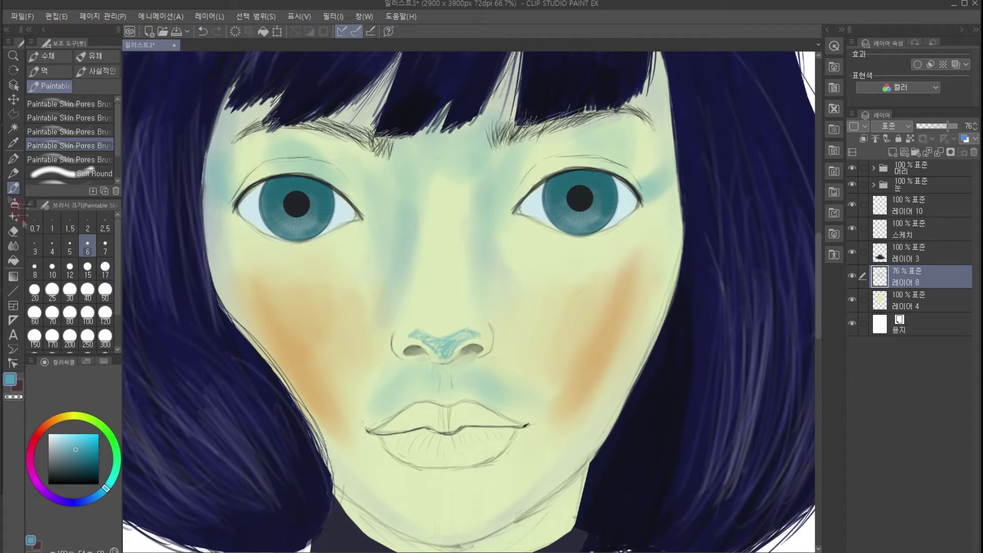
{"action": "left_click", "coordinate": [13, 246]}
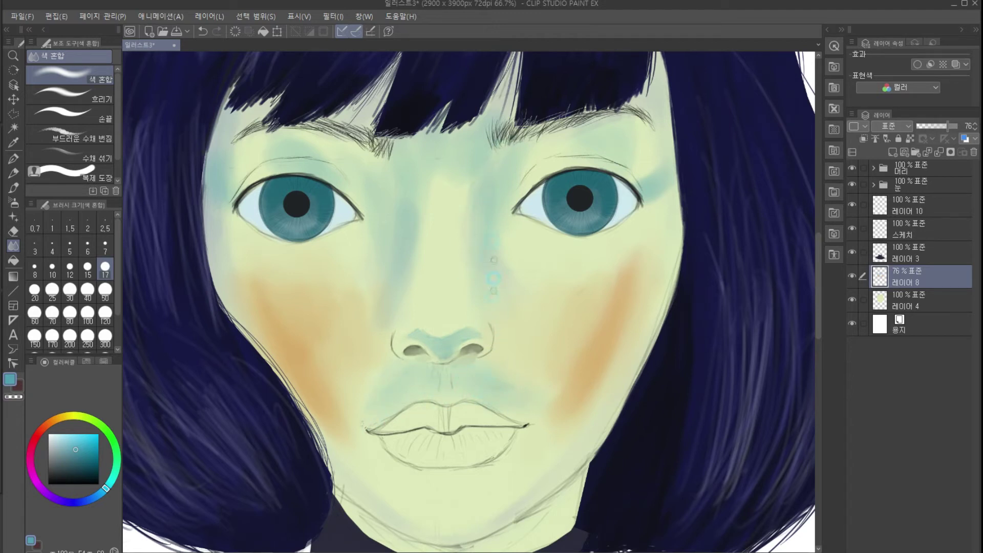
{"action": "left_click_drag", "start_coordinate": [213, 174], "coordinate": [216, 225]}
On a new layer above 레이어 8, paint darker teal shadows at both outer eye corners and blend them.
{"action": "left_click", "coordinate": [79, 459]}
{"action": "left_click", "coordinate": [893, 152]}
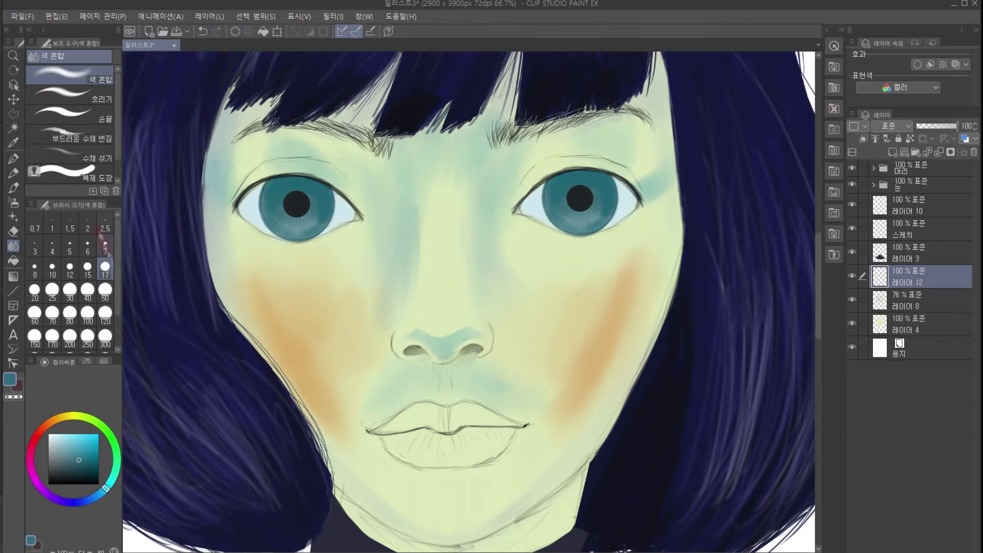
{"action": "key", "text": "b"}
{"action": "left_click_drag", "start_coordinate": [233, 193], "coordinate": [202, 162]}
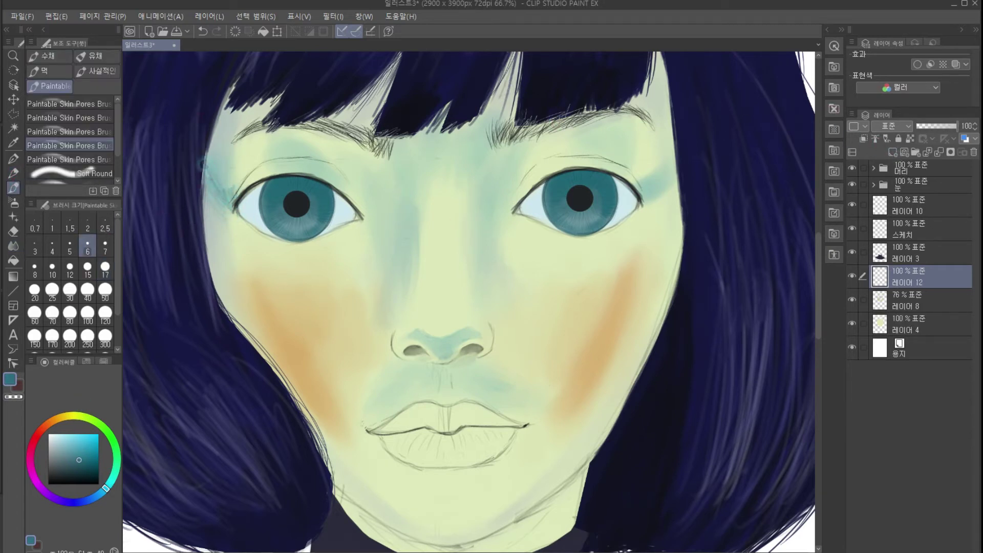
{"action": "left_click_drag", "start_coordinate": [646, 194], "coordinate": [672, 168]}
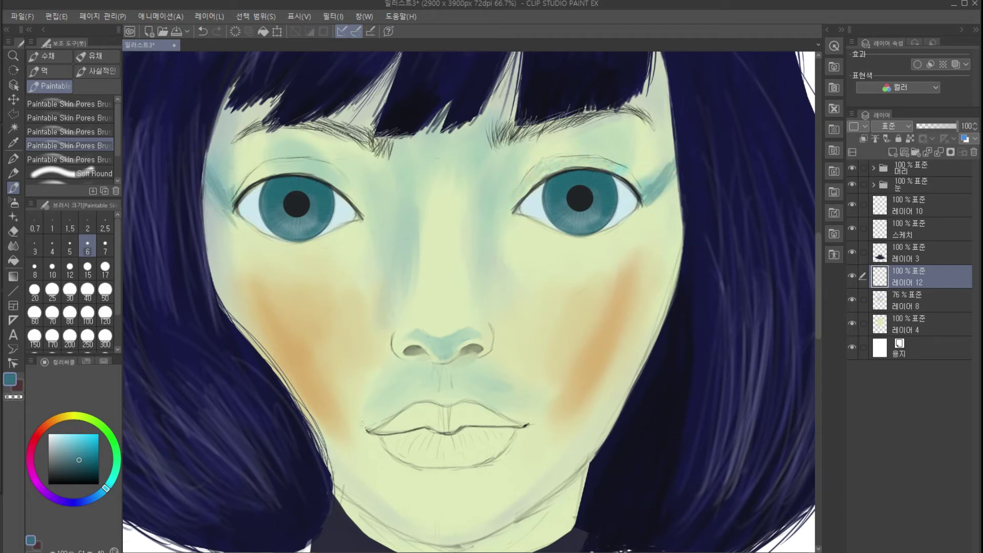
{"action": "key", "text": "j"}
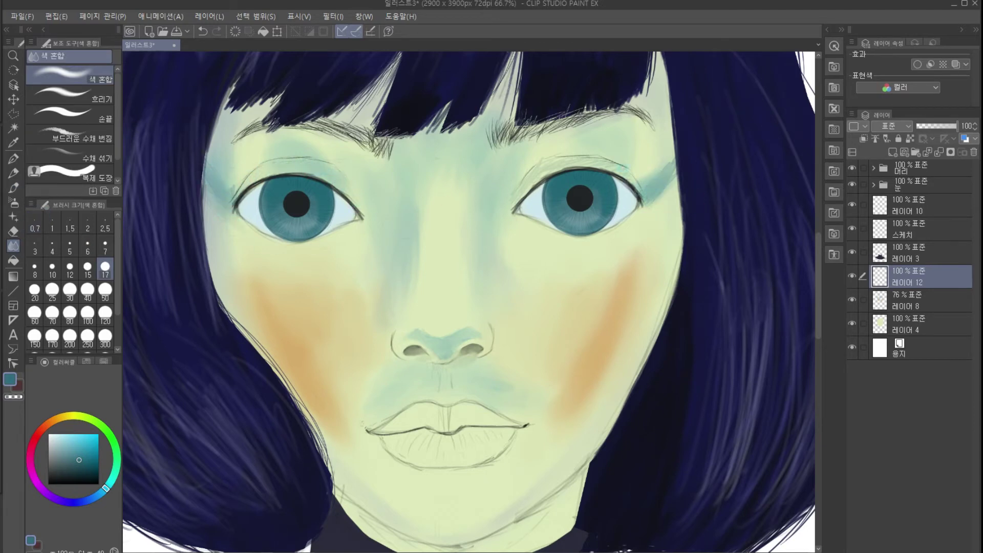
Paint olive-green shadows under the eyes, along the nose bridge and along the jawline with the Paintable brush at size 15.
{"action": "scroll", "coordinate": [488, 276], "scroll_direction": "down", "scroll_amount": 3}
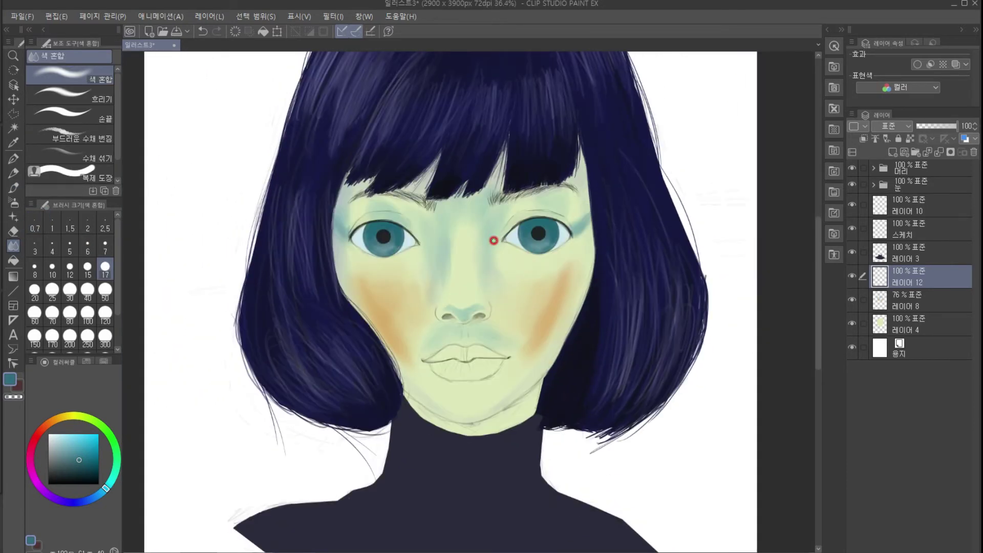
{"action": "left_click", "coordinate": [13, 187]}
{"action": "left_click", "coordinate": [77, 416]}
{"action": "left_click", "coordinate": [65, 453]}
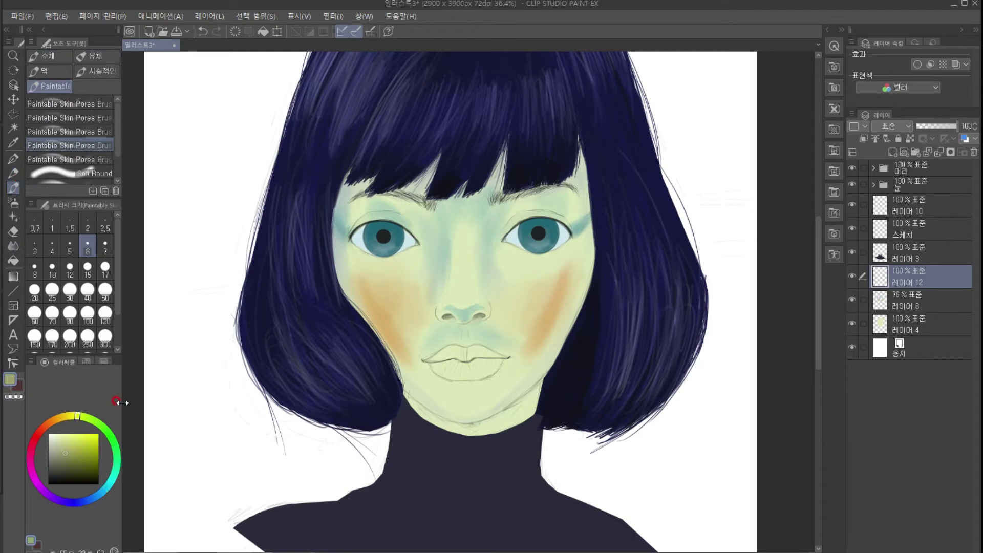
{"action": "key", "text": "bracketright"}
{"action": "key", "text": "bracketright"}
{"action": "key", "text": "bracketright"}
{"action": "key", "text": "bracketright"}
{"action": "key", "text": "bracketright"}
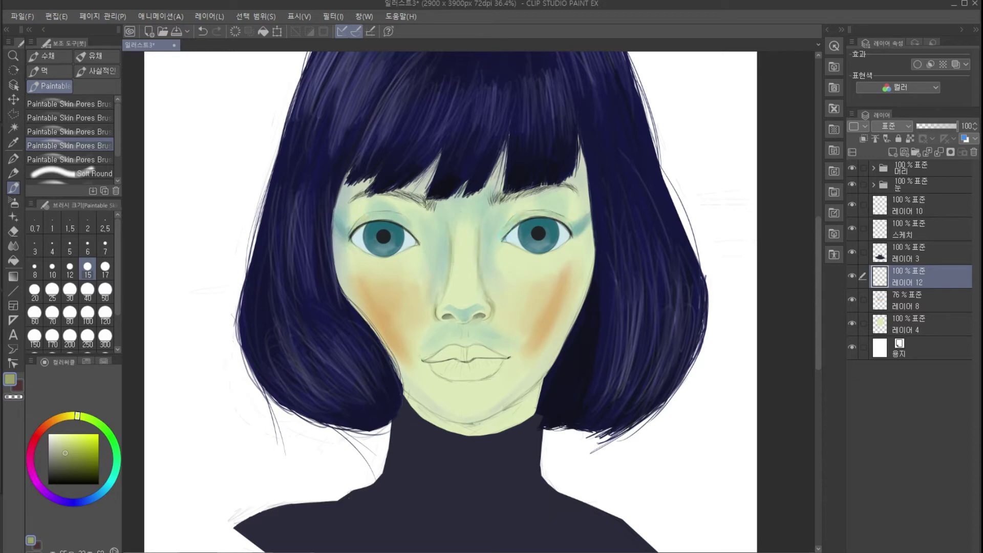
{"action": "left_click_drag", "start_coordinate": [358, 258], "coordinate": [408, 255]}
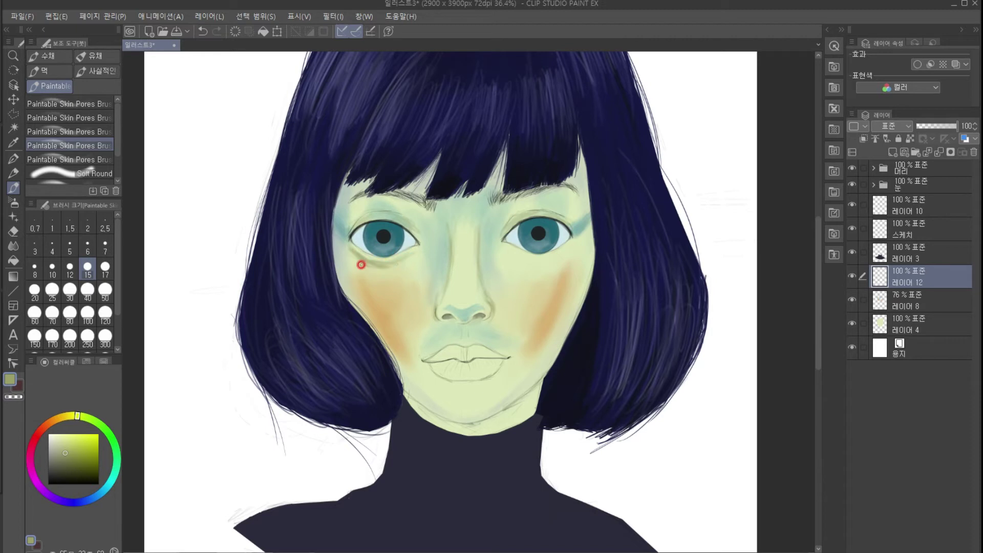
{"action": "mouse_move", "coordinate": [518, 260]}
{"action": "left_mouse_down"}
{"action": "mouse_move", "coordinate": [507, 251]}
{"action": "mouse_move", "coordinate": [531, 265]}
{"action": "left_mouse_up"}
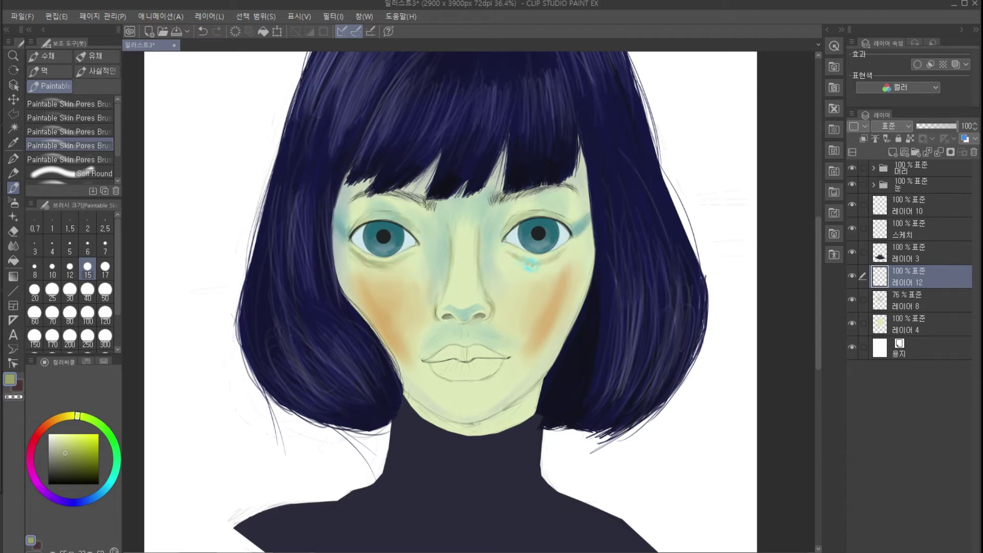
{"action": "left_click_drag", "start_coordinate": [513, 201], "coordinate": [488, 219]}
{"action": "mouse_move", "coordinate": [574, 330]}
{"action": "left_mouse_down"}
{"action": "mouse_move", "coordinate": [553, 372]}
{"action": "mouse_move", "coordinate": [513, 402]}
{"action": "mouse_move", "coordinate": [418, 399]}
{"action": "mouse_move", "coordinate": [486, 422]}
{"action": "left_mouse_up"}
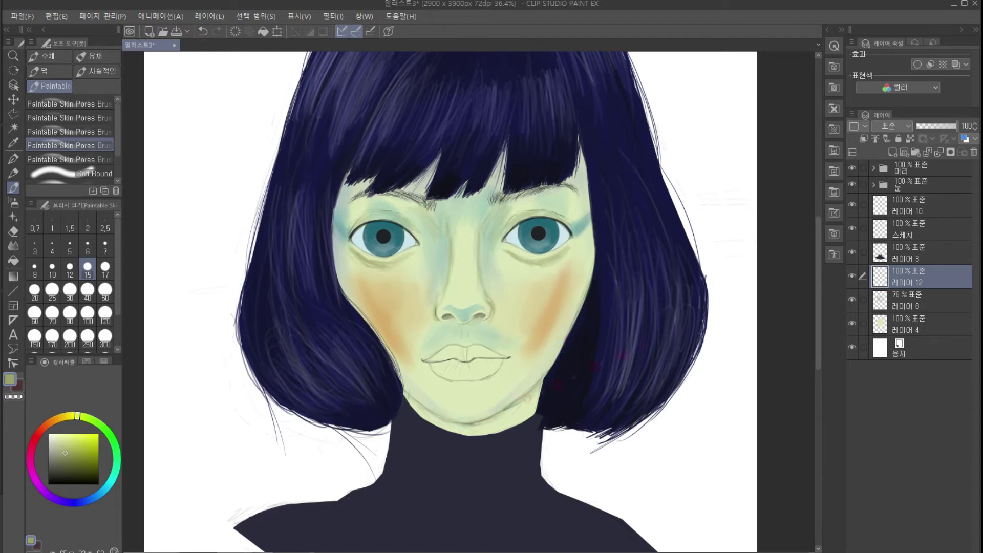
Soften the olive shadows around the eyes with the color blending tool at size 20.
{"action": "left_click", "coordinate": [13, 260]}
{"action": "left_click", "coordinate": [14, 245]}
{"action": "left_click", "coordinate": [34, 290]}
{"action": "mouse_move", "coordinate": [555, 258]}
{"action": "left_mouse_down"}
{"action": "mouse_move", "coordinate": [511, 260]}
{"action": "mouse_move", "coordinate": [527, 263]}
{"action": "left_mouse_up"}
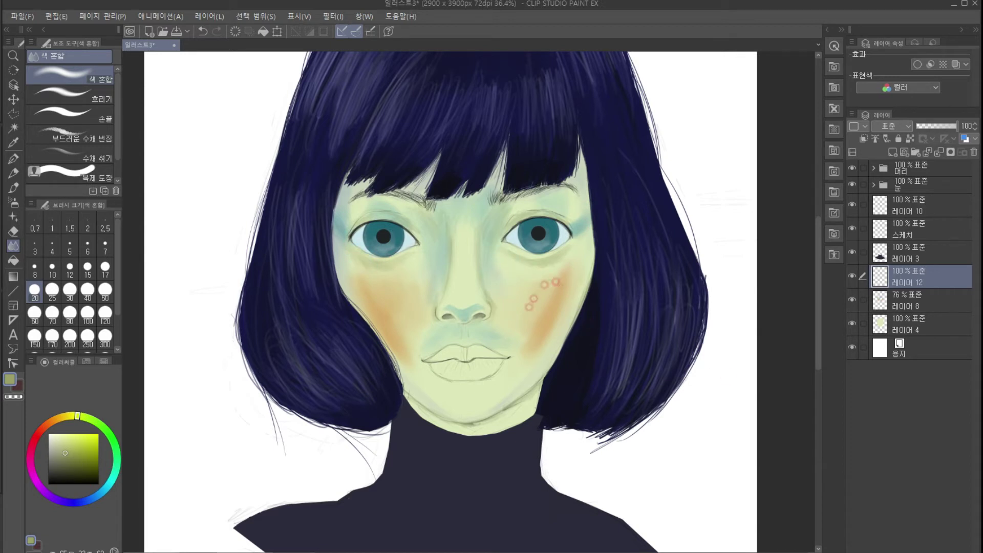
Paint light teal shading down the nose bridge and blend it into the skin.
{"action": "left_click", "coordinate": [112, 478]}
{"action": "left_click", "coordinate": [69, 445]}
{"action": "left_click", "coordinate": [13, 188]}
{"action": "left_click_drag", "start_coordinate": [453, 249], "coordinate": [453, 300]}
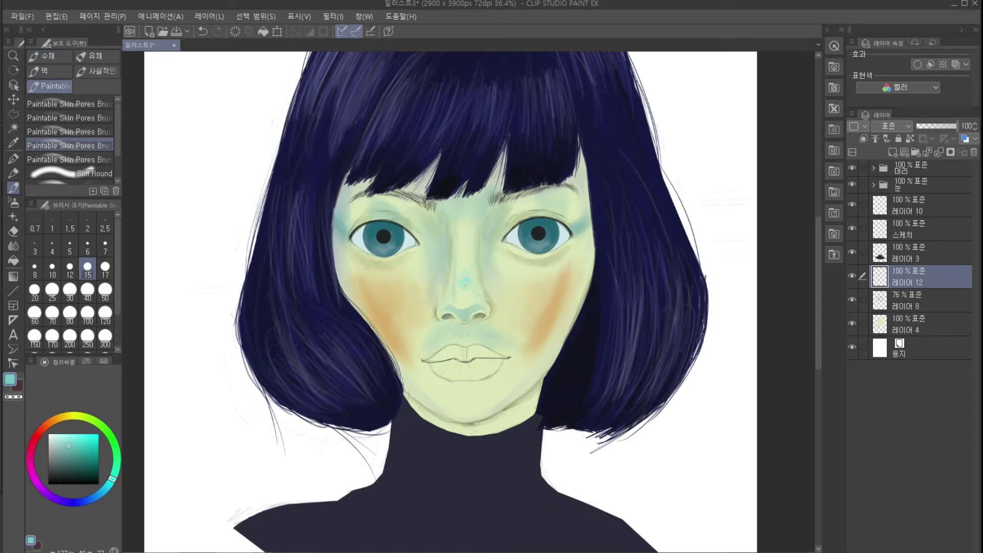
{"action": "key", "text": "j"}
{"action": "left_click_drag", "start_coordinate": [475, 294], "coordinate": [472, 290]}
Lower the opacity of 레이어 12 to 72% and of 레이어 8 to 34%.
{"action": "mouse_move", "coordinate": [936, 126]}
{"action": "left_mouse_down"}
{"action": "mouse_move", "coordinate": [946, 126]}
{"action": "mouse_move", "coordinate": [936, 129]}
{"action": "left_mouse_up"}
{"action": "left_click", "coordinate": [907, 300]}
{"action": "scroll", "coordinate": [500, 309], "scroll_direction": "down", "scroll_amount": 2}
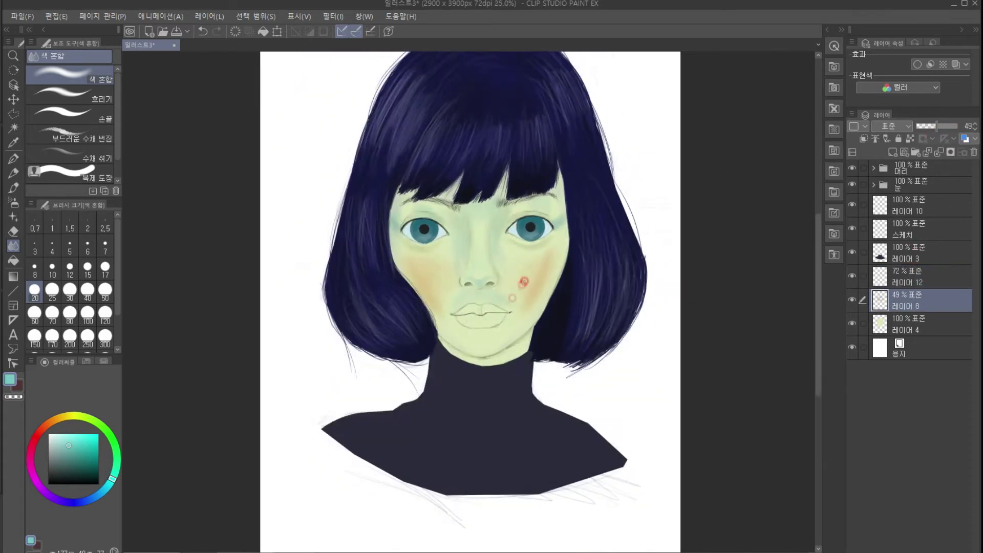
{"action": "scroll", "coordinate": [500, 309], "scroll_direction": "up", "scroll_amount": 2}
{"action": "left_click", "coordinate": [930, 126]}
{"action": "scroll", "coordinate": [640, 246], "scroll_direction": "down", "scroll_amount": 1}
{"action": "scroll", "coordinate": [640, 246], "scroll_direction": "up", "scroll_amount": 2}
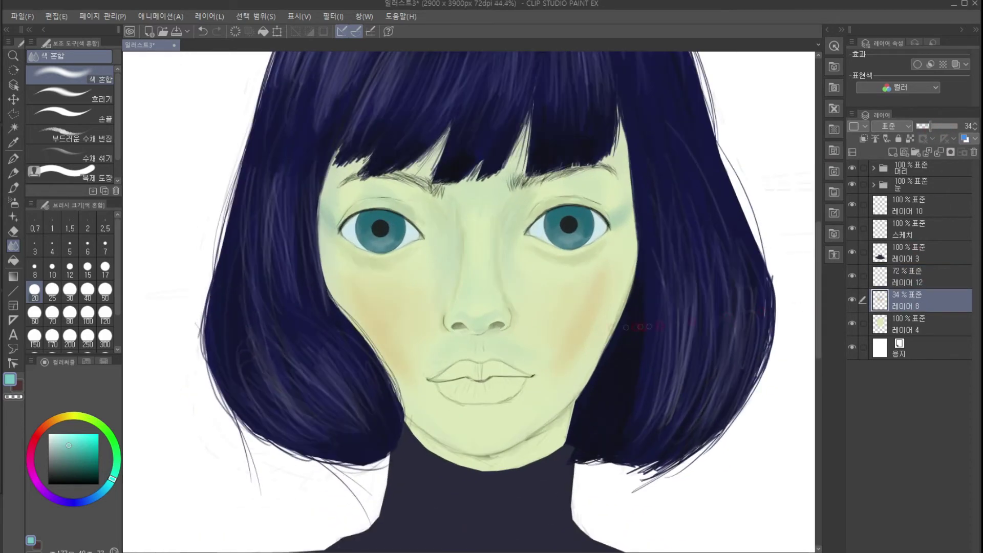
Paint teal shadows beneath the chin and jaw on both sides of the neck, switching to a darker teal for the final strokes.
{"action": "scroll", "coordinate": [623, 407], "scroll_direction": "up", "scroll_amount": 2}
{"action": "left_click_drag", "start_coordinate": [74, 445], "coordinate": [78, 454]}
{"action": "left_click", "coordinate": [14, 187]}
{"action": "left_click_drag", "start_coordinate": [532, 422], "coordinate": [430, 483]}
{"action": "mouse_move", "coordinate": [328, 422]}
{"action": "left_mouse_down"}
{"action": "mouse_move", "coordinate": [341, 450]}
{"action": "mouse_move", "coordinate": [425, 486]}
{"action": "left_mouse_up"}
{"action": "mouse_move", "coordinate": [499, 453]}
{"action": "left_mouse_down"}
{"action": "mouse_move", "coordinate": [450, 498]}
{"action": "mouse_move", "coordinate": [514, 443]}
{"action": "left_mouse_up"}
{"action": "mouse_move", "coordinate": [550, 412]}
{"action": "left_mouse_down"}
{"action": "mouse_move", "coordinate": [545, 456]}
{"action": "mouse_move", "coordinate": [481, 481]}
{"action": "mouse_move", "coordinate": [412, 483]}
{"action": "left_mouse_up"}
{"action": "left_click", "coordinate": [86, 462]}
{"action": "left_click_drag", "start_coordinate": [322, 426], "coordinate": [394, 476]}
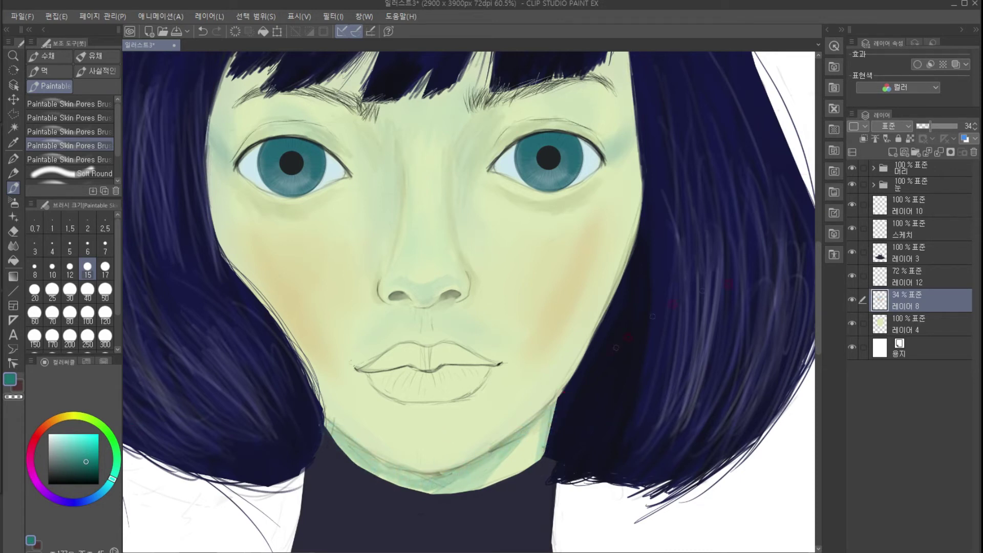
Add a new layer above 레이어 8 and deepen the shadow under the jaw with dark blue.
{"action": "left_click", "coordinate": [893, 152]}
{"action": "left_click", "coordinate": [85, 501]}
{"action": "mouse_move", "coordinate": [498, 449]}
{"action": "left_mouse_down"}
{"action": "mouse_move", "coordinate": [423, 486]}
{"action": "mouse_move", "coordinate": [358, 455]}
{"action": "mouse_move", "coordinate": [430, 489]}
{"action": "mouse_move", "coordinate": [330, 430]}
{"action": "mouse_move", "coordinate": [456, 478]}
{"action": "left_mouse_up"}
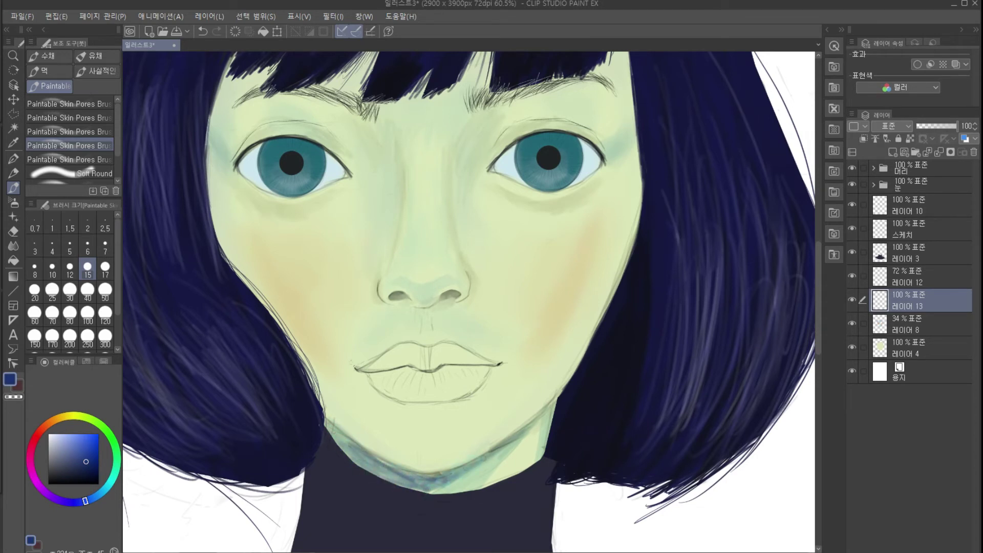
Blend the dark blue shadow under the jaw into the neck and soften the jaw's outline on the 스케치 layer.
{"action": "key", "text": "j"}
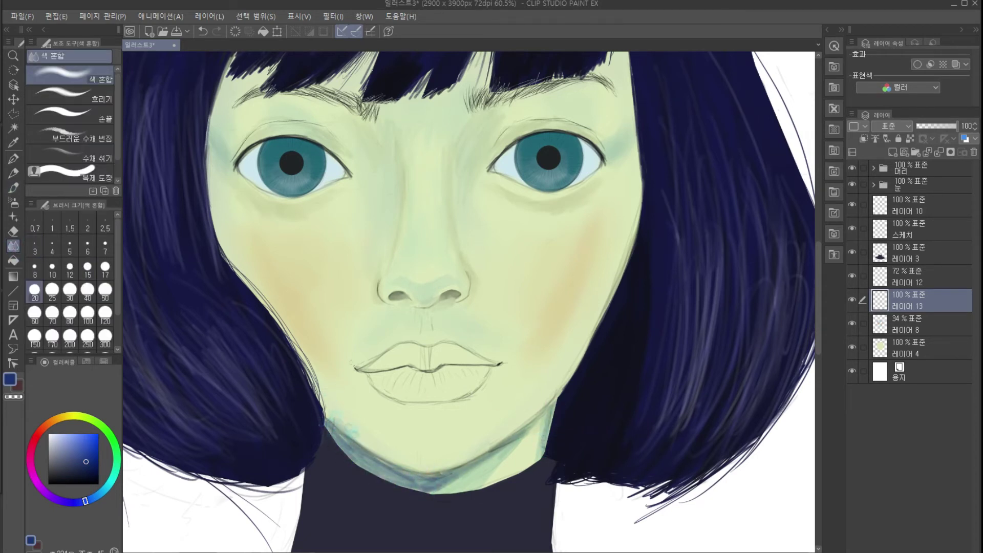
{"action": "mouse_move", "coordinate": [358, 438]}
{"action": "left_mouse_down"}
{"action": "mouse_move", "coordinate": [557, 414]}
{"action": "mouse_move", "coordinate": [425, 484]}
{"action": "mouse_move", "coordinate": [333, 439]}
{"action": "mouse_move", "coordinate": [502, 466]}
{"action": "left_mouse_up"}
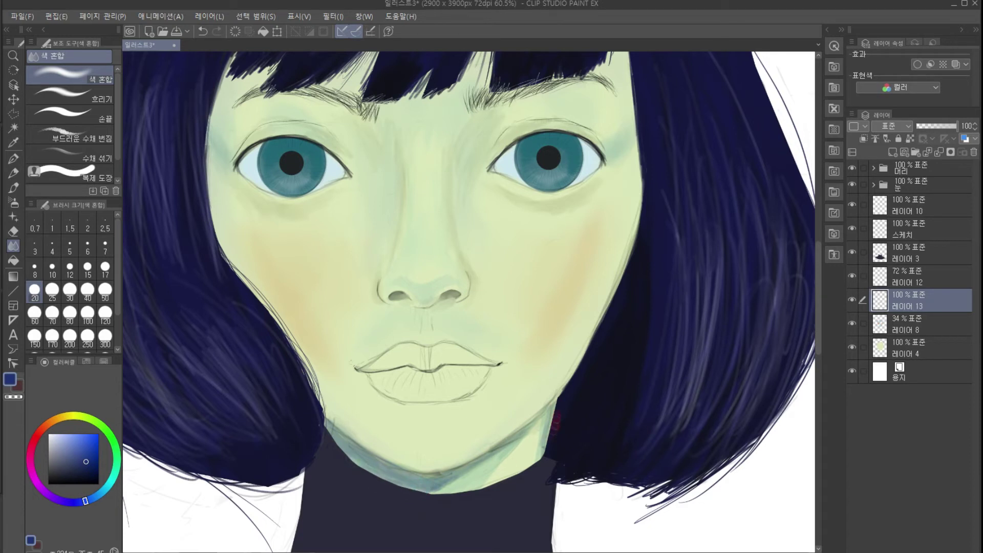
{"action": "left_click", "coordinate": [900, 231]}
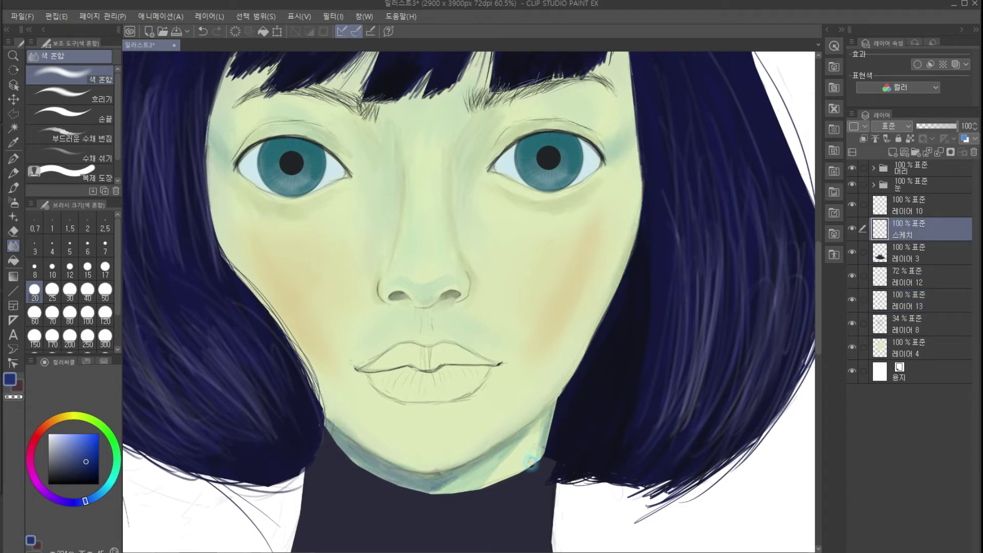
{"action": "scroll", "coordinate": [472, 347], "scroll_direction": "down", "scroll_amount": 3}
{"action": "scroll", "coordinate": [472, 347], "scroll_direction": "up", "scroll_amount": 1}
Toggle the visibility of 레이어 12, 레이어 13 and 레이어 8 to find which layer holds the line under the chin.
{"action": "left_click", "coordinate": [852, 276]}
{"action": "left_click", "coordinate": [852, 276]}
{"action": "left_click", "coordinate": [852, 300]}
{"action": "left_click", "coordinate": [856, 303]}
{"action": "scroll", "coordinate": [486, 409], "scroll_direction": "up", "scroll_amount": 3}
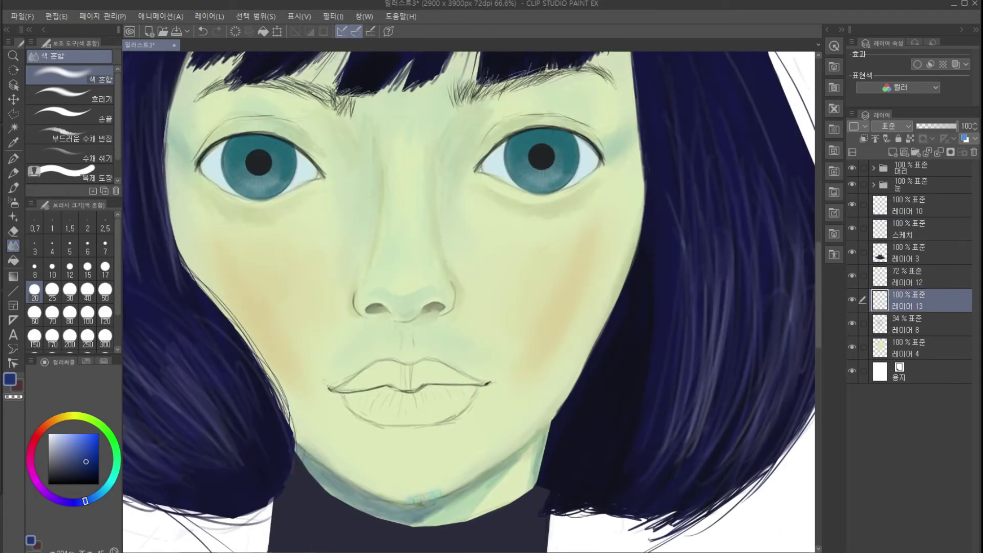
{"action": "left_click", "coordinate": [906, 324]}
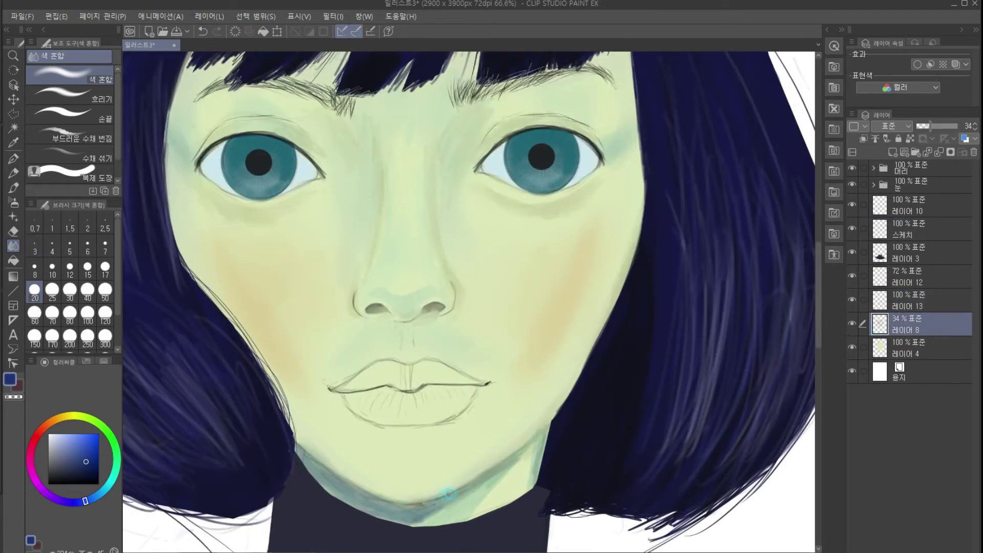
{"action": "left_click", "coordinate": [902, 279]}
{"action": "left_click", "coordinate": [854, 324]}
{"action": "left_click", "coordinate": [854, 324]}
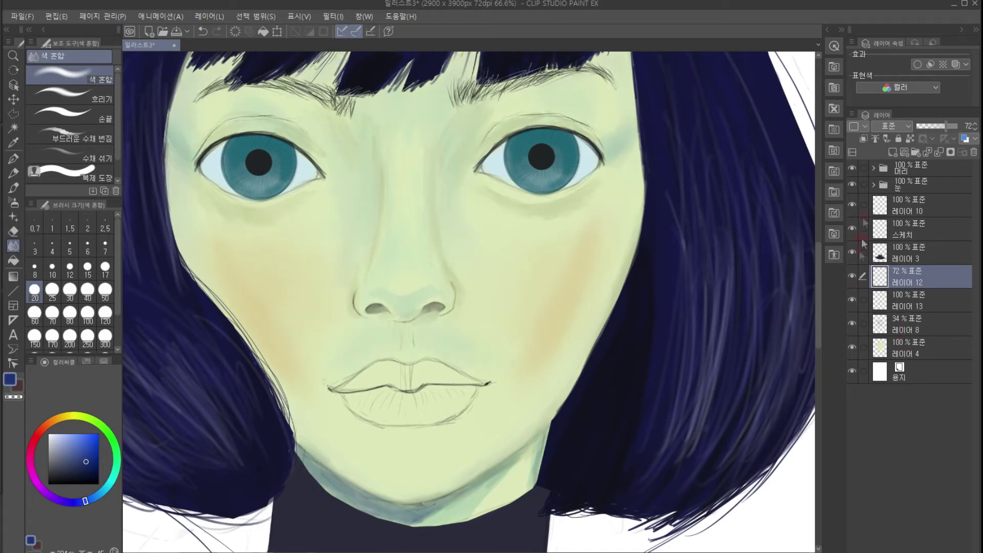
Blend away the sketch line beneath the chin on the 스케치 layer.
{"action": "left_click", "coordinate": [893, 232]}
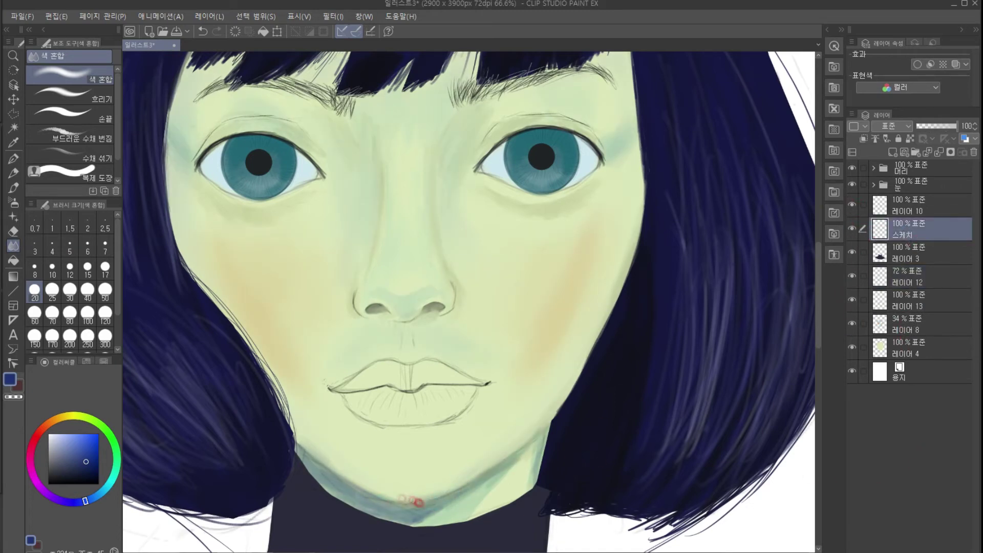
{"action": "scroll", "coordinate": [401, 272], "scroll_direction": "down", "scroll_amount": 5}
{"action": "scroll", "coordinate": [395, 353], "scroll_direction": "up", "scroll_amount": 3}
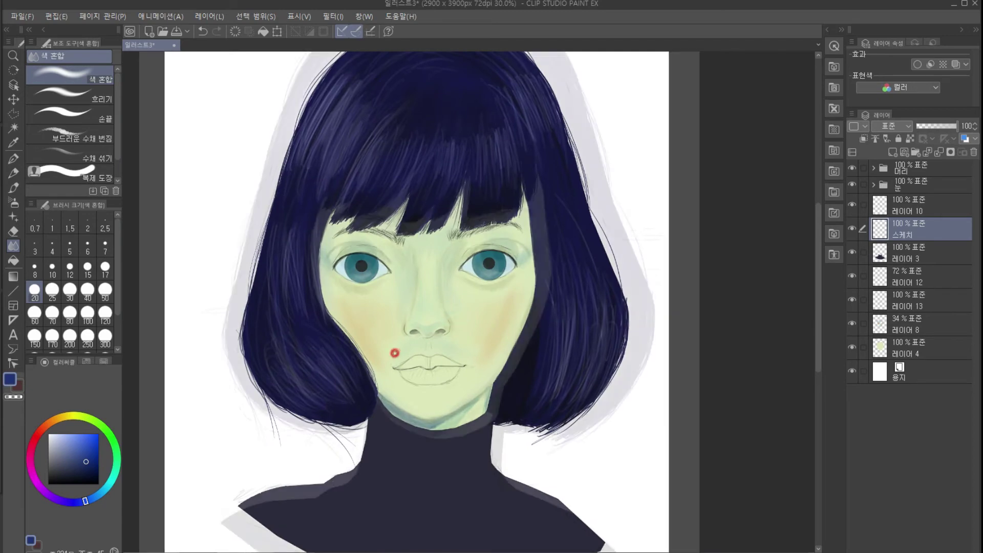
On 레이어 13, paint more dark blue shadow under the chin and jaw and blend it smoothly into the neck.
{"action": "left_click", "coordinate": [893, 301]}
{"action": "scroll", "coordinate": [493, 362], "scroll_direction": "up", "scroll_amount": 2}
{"action": "left_click", "coordinate": [14, 187]}
{"action": "mouse_move", "coordinate": [390, 478]}
{"action": "left_mouse_down"}
{"action": "mouse_move", "coordinate": [423, 490]}
{"action": "mouse_move", "coordinate": [492, 467]}
{"action": "mouse_move", "coordinate": [404, 505]}
{"action": "mouse_move", "coordinate": [365, 498]}
{"action": "mouse_move", "coordinate": [320, 439]}
{"action": "mouse_move", "coordinate": [379, 482]}
{"action": "left_mouse_up"}
{"action": "left_click", "coordinate": [14, 245]}
{"action": "mouse_move", "coordinate": [361, 405]}
{"action": "left_mouse_down"}
{"action": "mouse_move", "coordinate": [350, 438]}
{"action": "mouse_move", "coordinate": [383, 466]}
{"action": "mouse_move", "coordinate": [419, 443]}
{"action": "mouse_move", "coordinate": [319, 436]}
{"action": "mouse_move", "coordinate": [388, 495]}
{"action": "mouse_move", "coordinate": [313, 436]}
{"action": "mouse_move", "coordinate": [376, 479]}
{"action": "mouse_move", "coordinate": [451, 474]}
{"action": "mouse_move", "coordinate": [451, 489]}
{"action": "mouse_move", "coordinate": [520, 453]}
{"action": "left_mouse_up"}
{"action": "key", "text": "b"}
{"action": "left_click", "coordinate": [13, 245]}
{"action": "left_click_drag", "start_coordinate": [409, 497], "coordinate": [328, 439]}
{"action": "left_click_drag", "start_coordinate": [374, 471], "coordinate": [399, 486]}
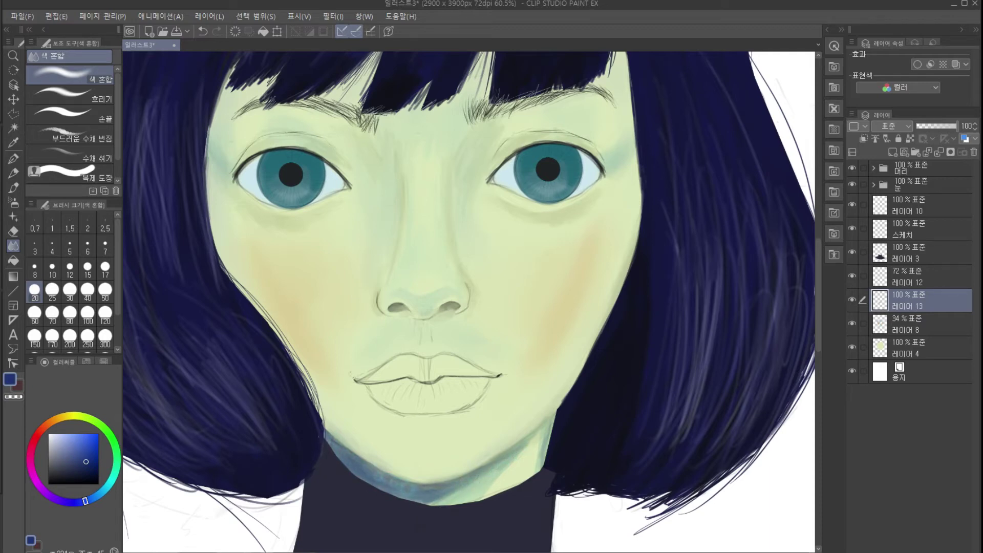
Add a layer above 레이어 13, paint pale highlights on the nose and inner eye corners with the colored pencil, and blend them.
{"action": "scroll", "coordinate": [496, 333], "scroll_direction": "down", "scroll_amount": 5}
{"action": "scroll", "coordinate": [496, 333], "scroll_direction": "up", "scroll_amount": 3}
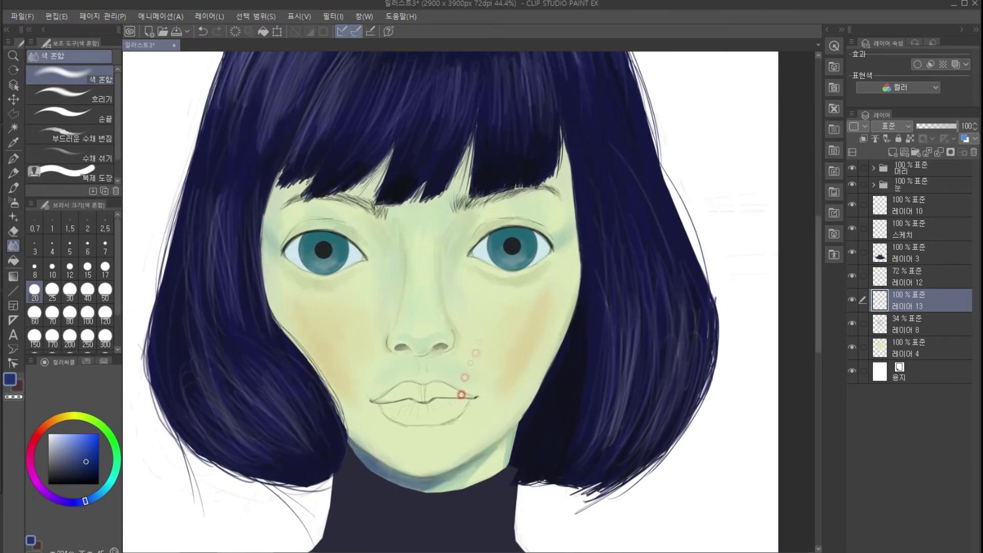
{"action": "left_click", "coordinate": [416, 303], "text": "alt"}
{"action": "left_click", "coordinate": [53, 435]}
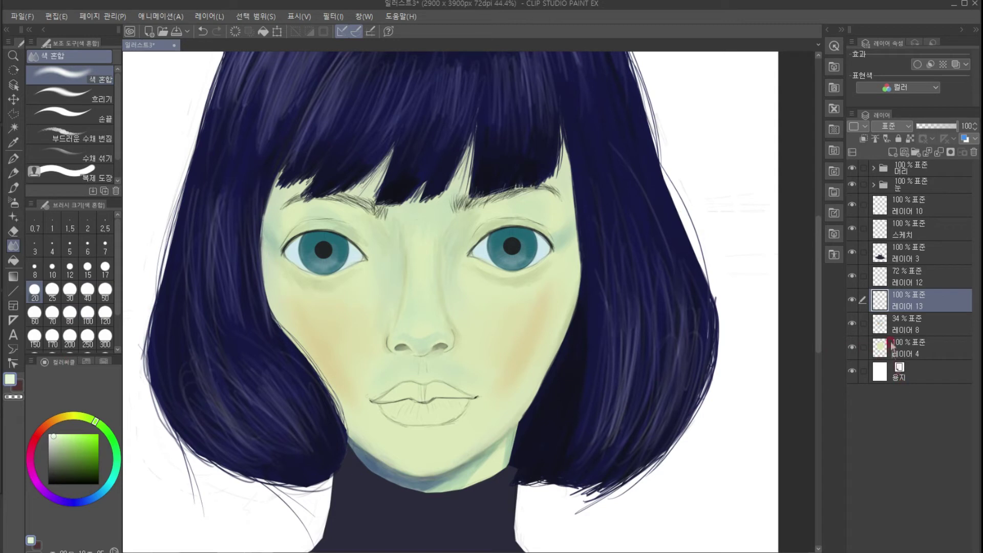
{"action": "left_click", "coordinate": [893, 152]}
{"action": "key", "text": "p"}
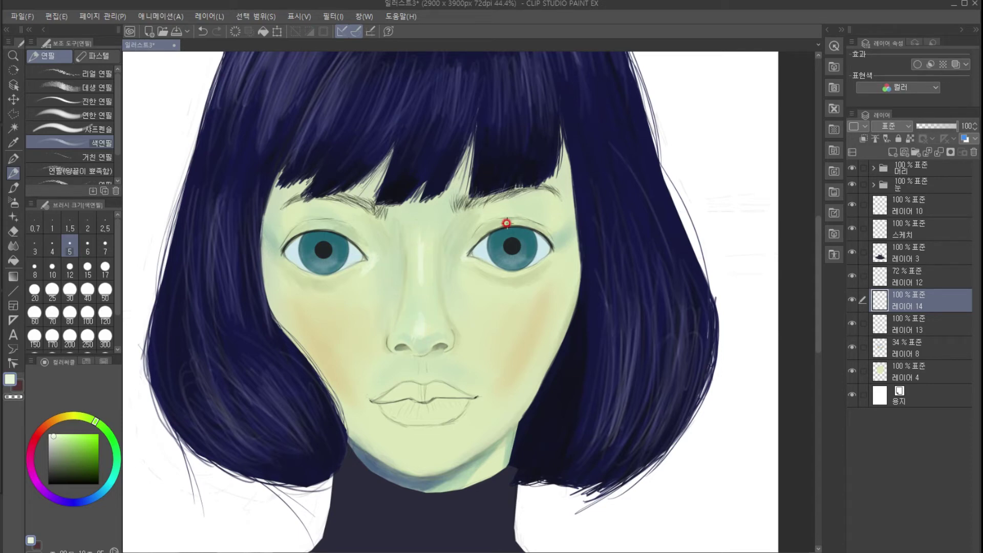
{"action": "key", "text": "j"}
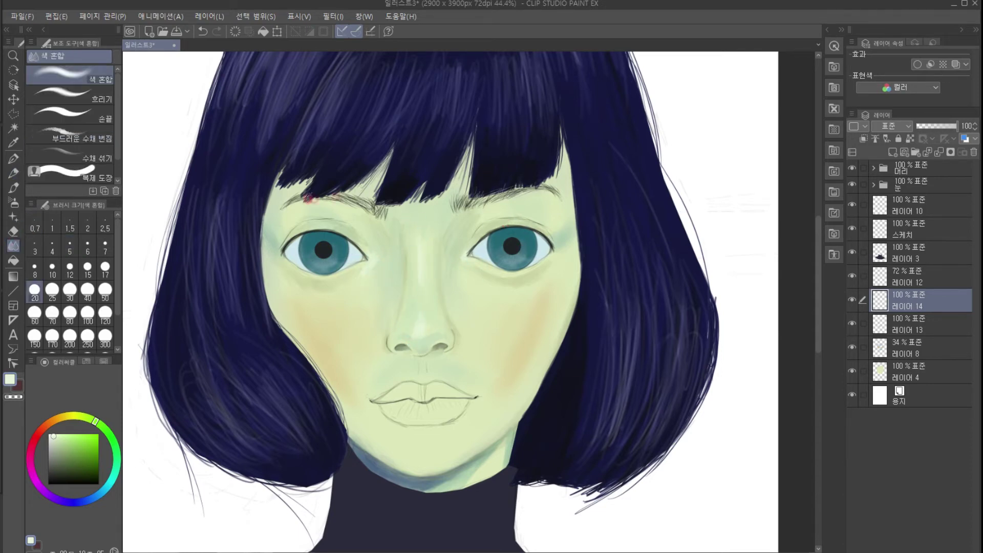
{"action": "scroll", "coordinate": [461, 167], "scroll_direction": "down", "scroll_amount": 1}
{"action": "scroll", "coordinate": [404, 182], "scroll_direction": "up", "scroll_amount": 1}
{"action": "scroll", "coordinate": [417, 205], "scroll_direction": "down", "scroll_amount": 2}
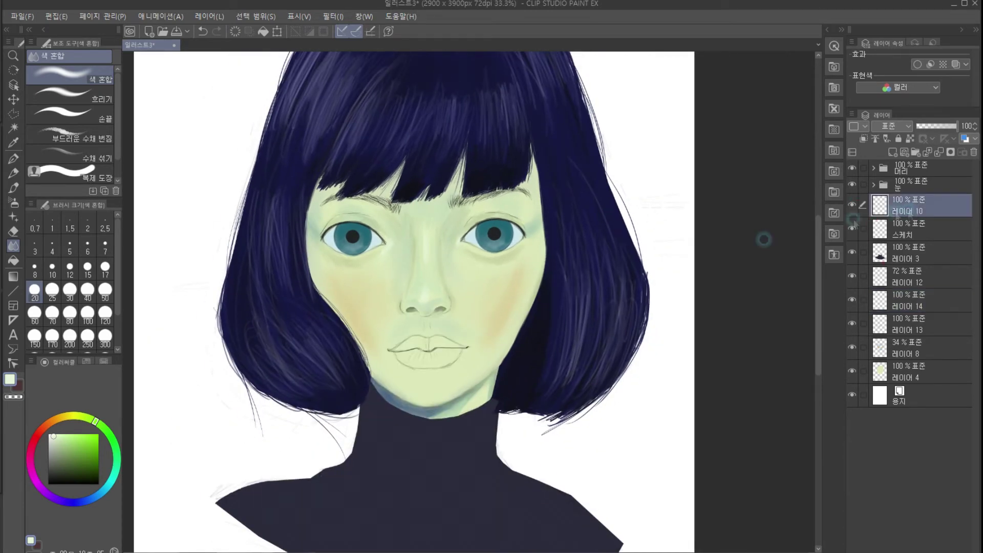
Add a new layer above 레이어 10 and clean up the line work around both lip corners with a smaller hard eraser.
{"action": "left_click", "coordinate": [914, 213]}
{"action": "scroll", "coordinate": [377, 340], "scroll_direction": "up", "scroll_amount": 4}
{"action": "key", "text": "ctrl+shift+n"}
{"action": "key", "text": "e"}
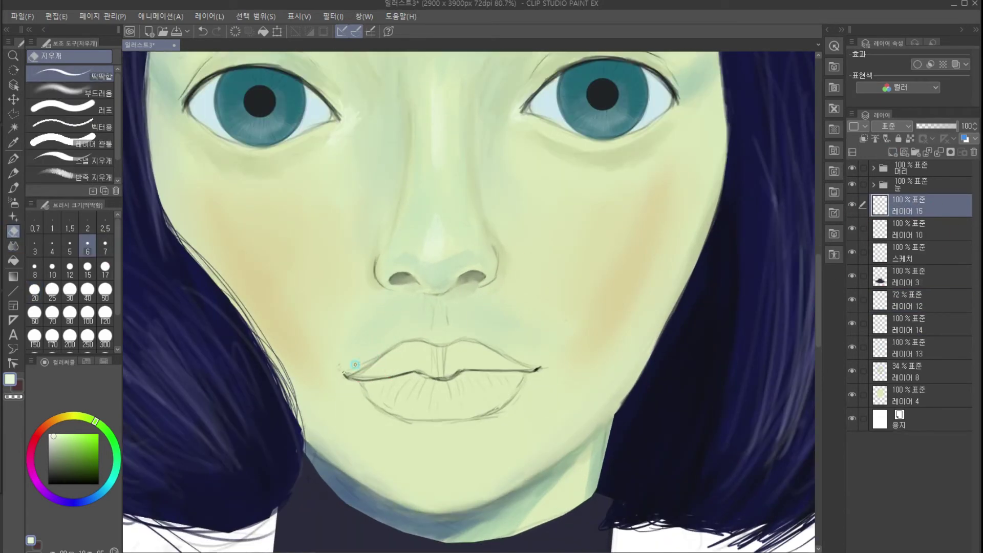
{"action": "key", "text": "alt+bracketleft"}
{"action": "mouse_move", "coordinate": [352, 368]}
{"action": "left_mouse_down"}
{"action": "mouse_move", "coordinate": [357, 360]}
{"action": "mouse_move", "coordinate": [348, 371]}
{"action": "left_mouse_up"}
{"action": "left_click_drag", "start_coordinate": [503, 353], "coordinate": [537, 370]}
Fill the upper and lower lips with coral red on 레이어 10 using the Paintable Skin Pores brush.
{"action": "left_click", "coordinate": [13, 188]}
{"action": "left_click_drag", "start_coordinate": [49, 421], "coordinate": [41, 433]}
{"action": "left_click", "coordinate": [76, 437]}
{"action": "mouse_move", "coordinate": [415, 354]}
{"action": "left_mouse_down"}
{"action": "mouse_move", "coordinate": [373, 373]}
{"action": "mouse_move", "coordinate": [412, 365]}
{"action": "mouse_move", "coordinate": [398, 352]}
{"action": "mouse_move", "coordinate": [418, 348]}
{"action": "mouse_move", "coordinate": [402, 354]}
{"action": "mouse_move", "coordinate": [420, 349]}
{"action": "mouse_move", "coordinate": [454, 366]}
{"action": "mouse_move", "coordinate": [457, 349]}
{"action": "mouse_move", "coordinate": [474, 350]}
{"action": "mouse_move", "coordinate": [500, 365]}
{"action": "mouse_move", "coordinate": [479, 366]}
{"action": "mouse_move", "coordinate": [468, 349]}
{"action": "mouse_move", "coordinate": [489, 356]}
{"action": "mouse_move", "coordinate": [415, 351]}
{"action": "mouse_move", "coordinate": [476, 375]}
{"action": "mouse_move", "coordinate": [461, 380]}
{"action": "mouse_move", "coordinate": [512, 368]}
{"action": "mouse_move", "coordinate": [473, 411]}
{"action": "mouse_move", "coordinate": [401, 411]}
{"action": "mouse_move", "coordinate": [365, 386]}
{"action": "mouse_move", "coordinate": [420, 407]}
{"action": "mouse_move", "coordinate": [429, 368]}
{"action": "mouse_move", "coordinate": [481, 380]}
{"action": "mouse_move", "coordinate": [484, 398]}
{"action": "mouse_move", "coordinate": [405, 405]}
{"action": "mouse_move", "coordinate": [372, 383]}
{"action": "mouse_move", "coordinate": [500, 399]}
{"action": "left_mouse_up"}
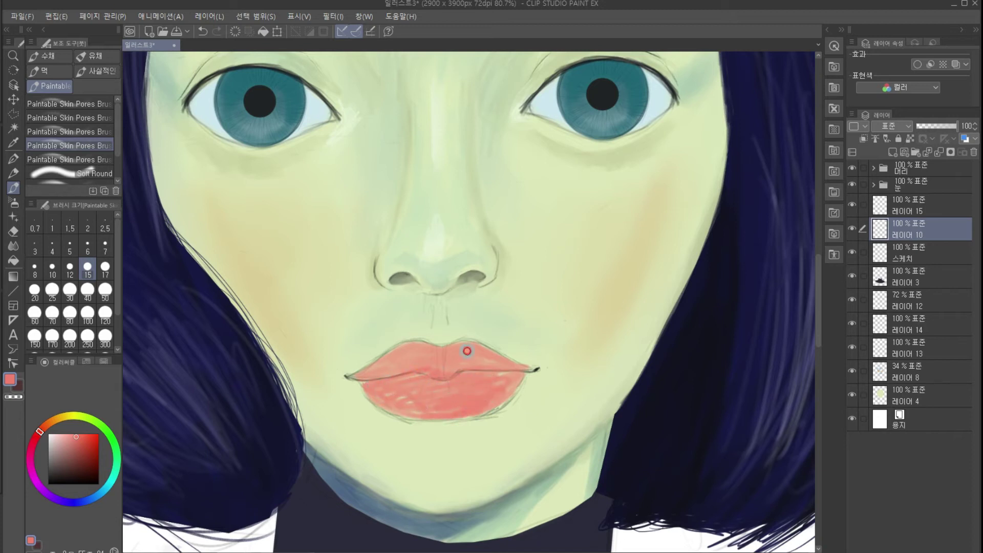
Blend the coral lip color evenly and soften the lip outlines and both mouth corners.
{"action": "key", "text": "j"}
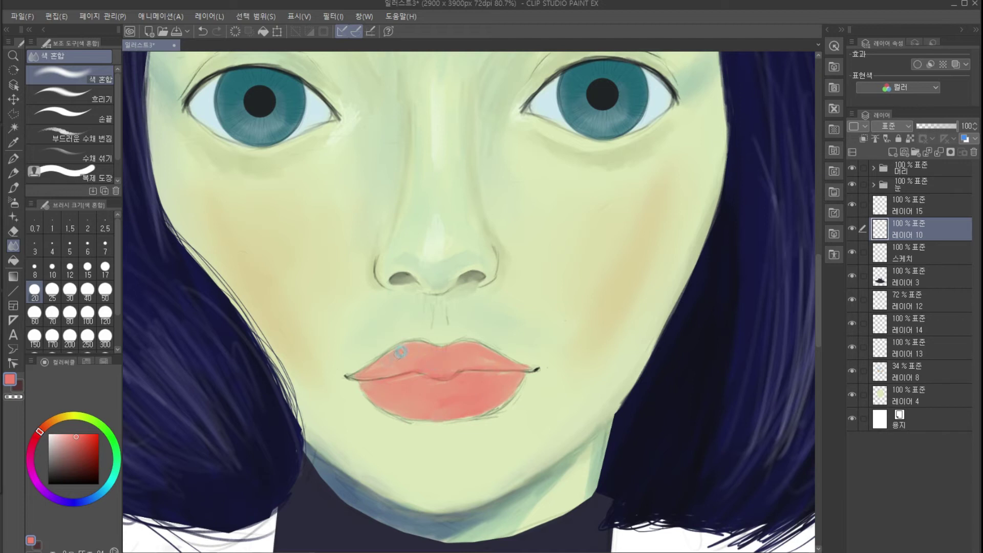
{"action": "left_click_drag", "start_coordinate": [358, 366], "coordinate": [389, 344]}
{"action": "mouse_move", "coordinate": [479, 338]}
{"action": "left_mouse_down"}
{"action": "mouse_move", "coordinate": [529, 364]}
{"action": "mouse_move", "coordinate": [507, 410]}
{"action": "mouse_move", "coordinate": [409, 427]}
{"action": "mouse_move", "coordinate": [357, 389]}
{"action": "mouse_move", "coordinate": [473, 430]}
{"action": "mouse_move", "coordinate": [549, 378]}
{"action": "left_mouse_up"}
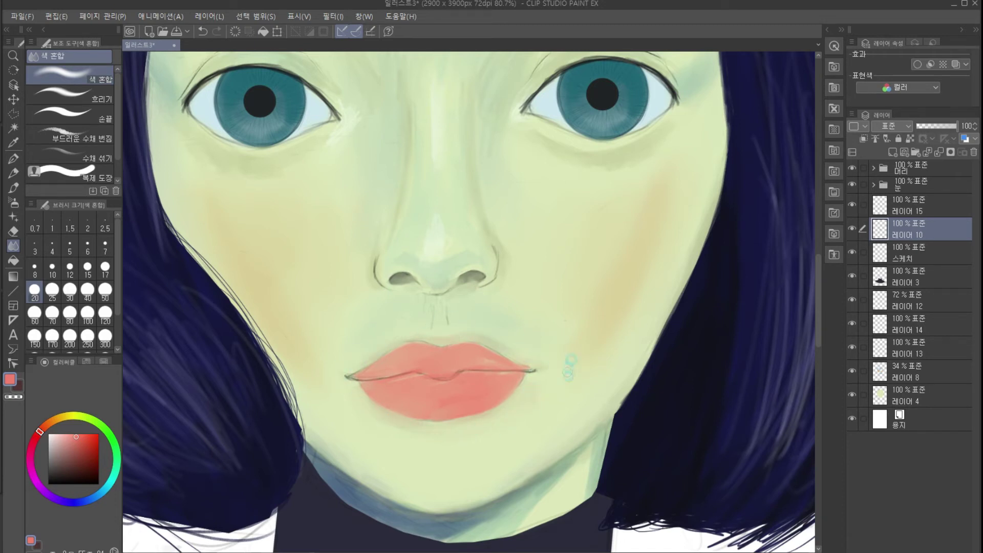
{"action": "left_click_drag", "start_coordinate": [362, 370], "coordinate": [344, 379]}
Redraw the line between the lips out to both corners in dark reddish gray with the colored pencil and tidy it with the eraser.
{"action": "key", "text": "p"}
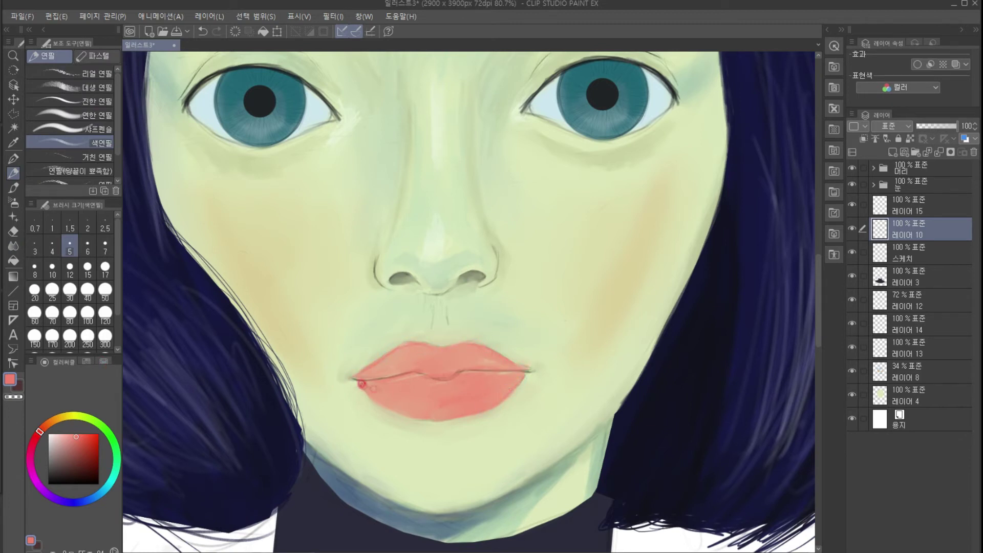
{"action": "left_click", "coordinate": [62, 470]}
{"action": "left_click_drag", "start_coordinate": [417, 376], "coordinate": [439, 379]}
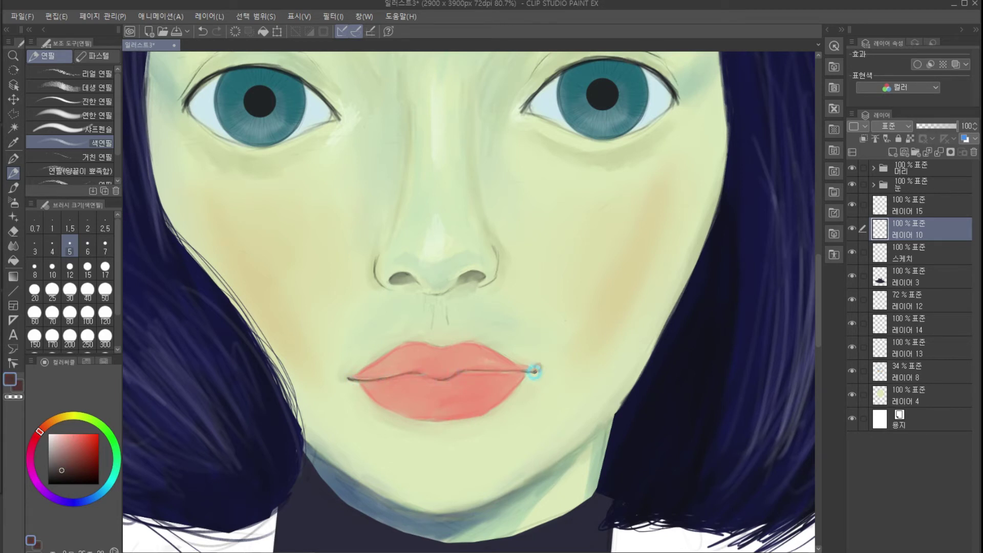
{"action": "key", "text": "e"}
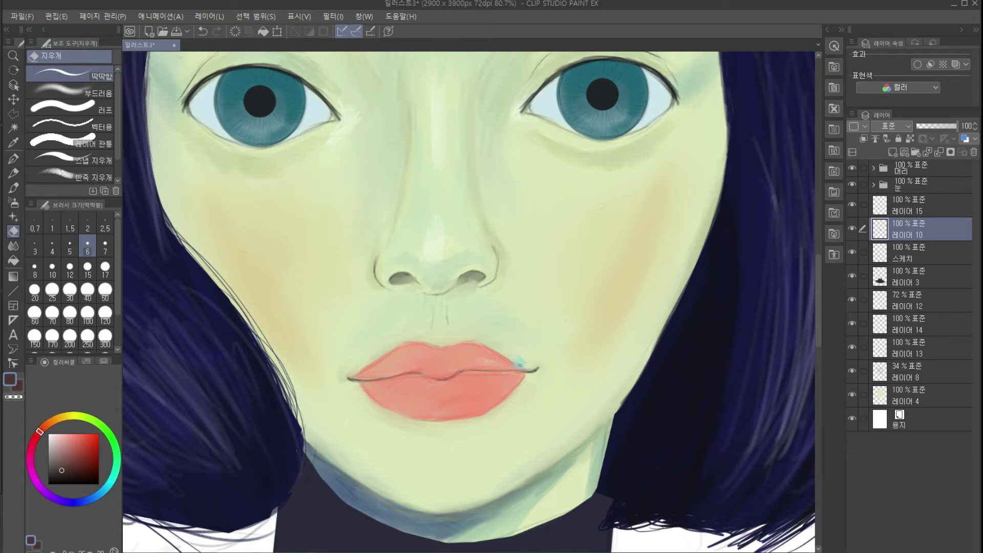
Add a layer above 레이어 10, shade along the mouth line in dark red with a size 7 brush, and blend it.
{"action": "left_click", "coordinate": [892, 152]}
{"action": "left_click", "coordinate": [82, 460]}
{"action": "left_click", "coordinate": [13, 187]}
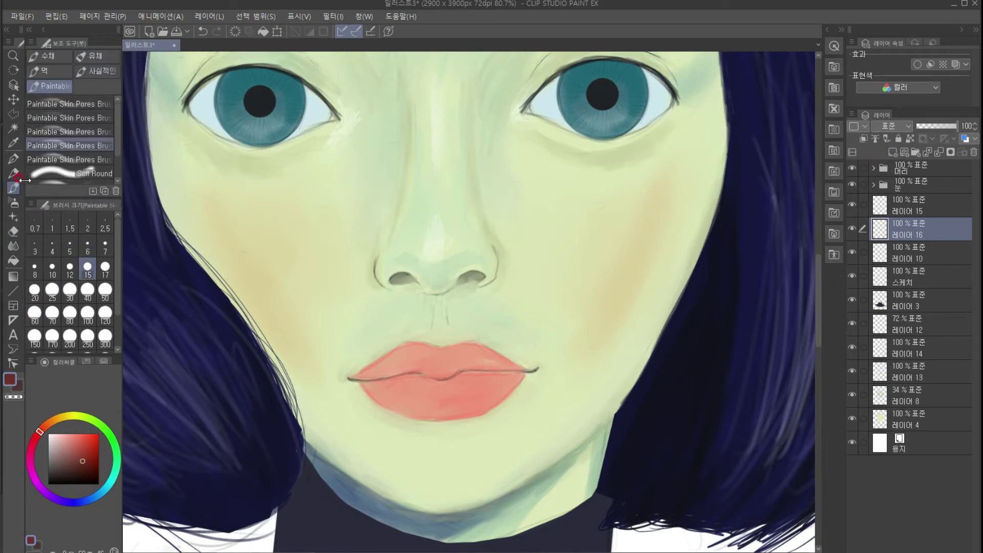
{"action": "left_click", "coordinate": [104, 248]}
{"action": "left_click_drag", "start_coordinate": [440, 381], "coordinate": [508, 376]}
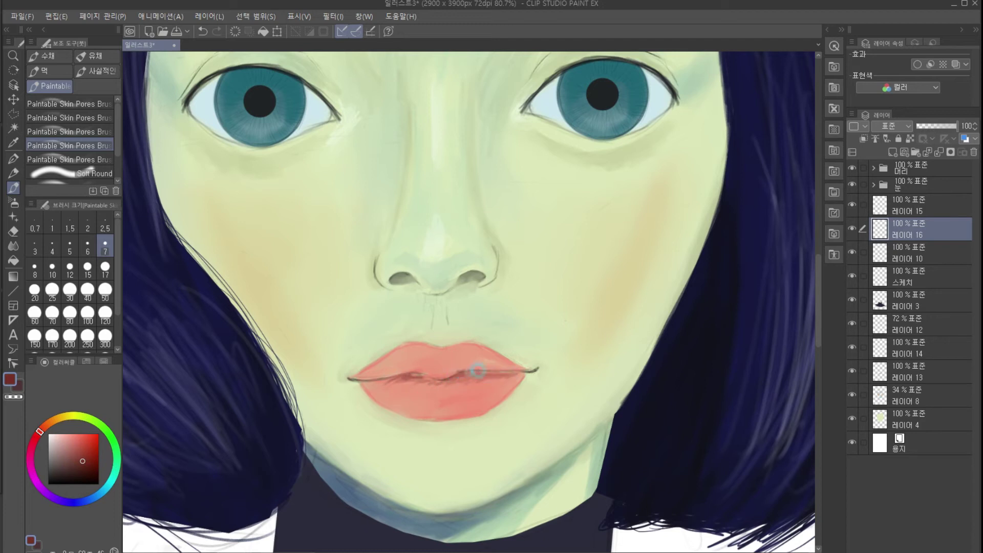
{"action": "key", "text": "j"}
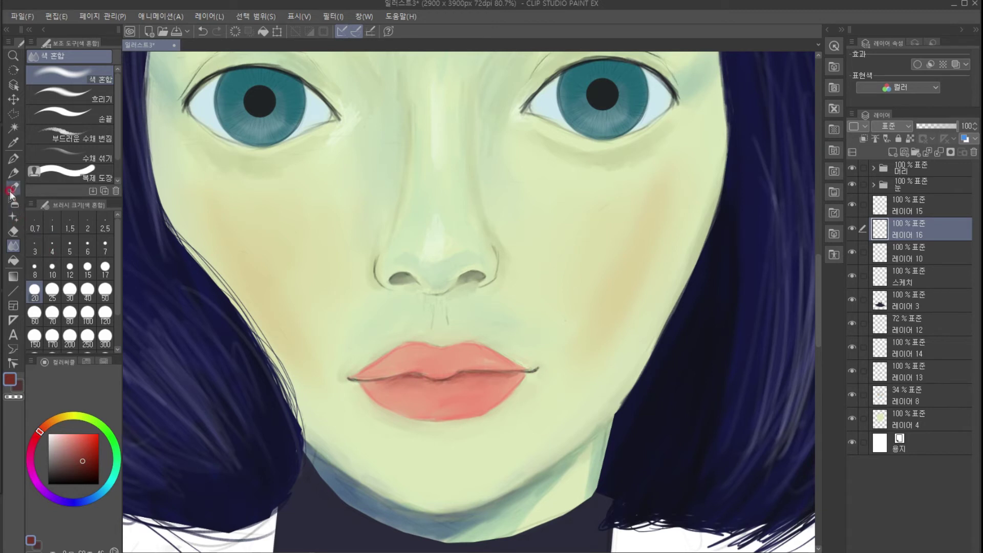
Draw fine dark red creases and edge shading on the lips with the colored pencil and blend them.
{"action": "key", "text": "p"}
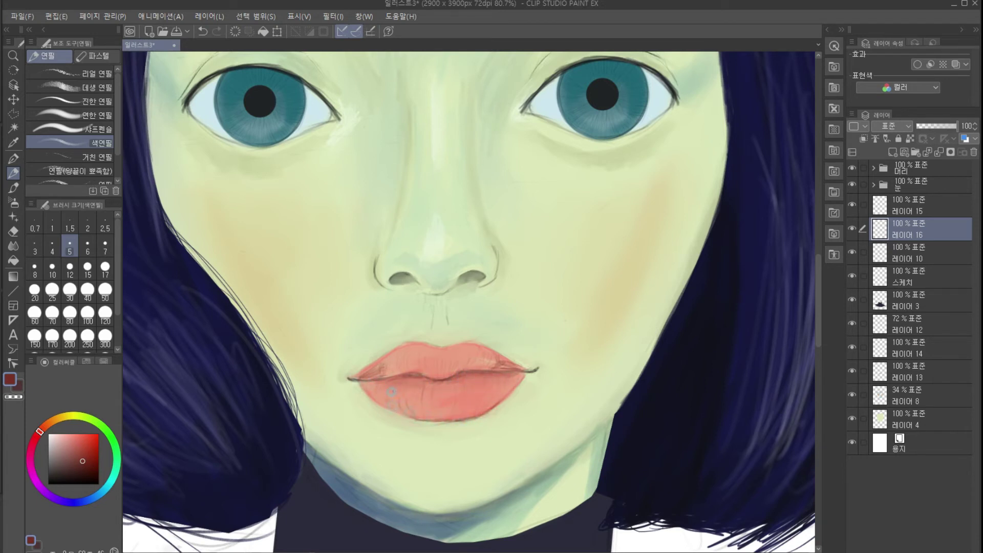
{"action": "key", "text": "j"}
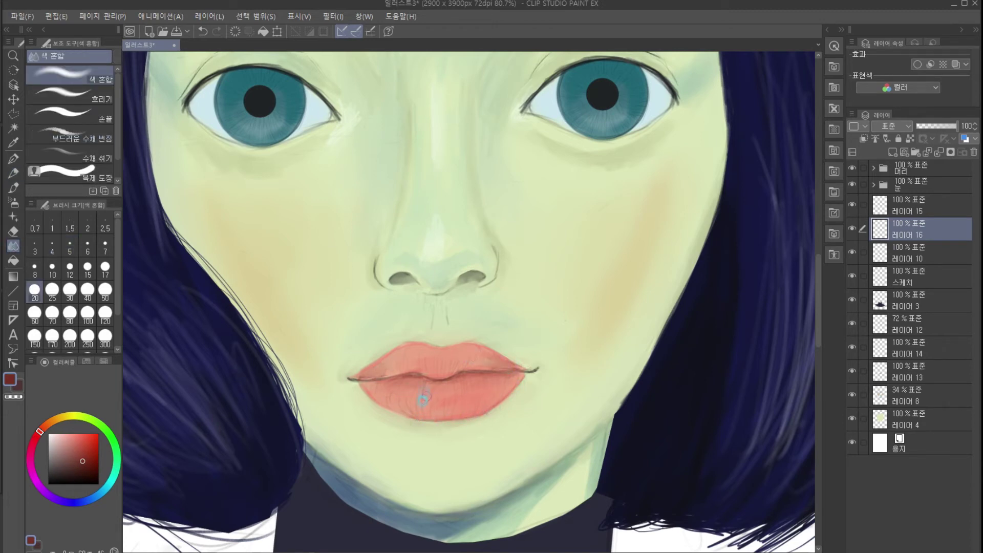
{"action": "scroll", "coordinate": [471, 380], "scroll_direction": "down", "scroll_amount": 5}
{"action": "scroll", "coordinate": [460, 302], "scroll_direction": "up", "scroll_amount": 2}
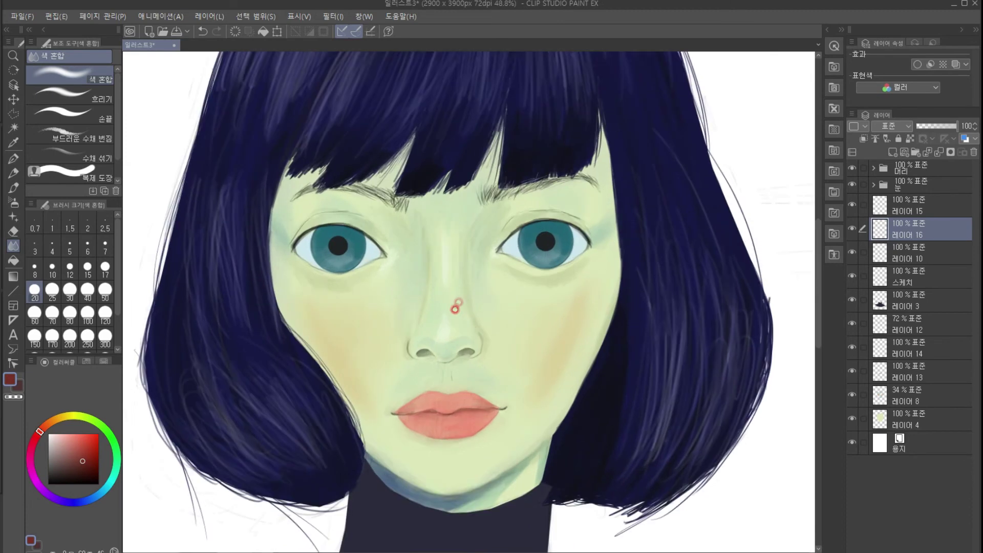
Paint muted blue shadows in the philtrum and below the nostrils on 레이어 16 and blend them.
{"action": "scroll", "coordinate": [438, 364], "scroll_direction": "up", "scroll_amount": 3}
{"action": "key", "text": "b"}
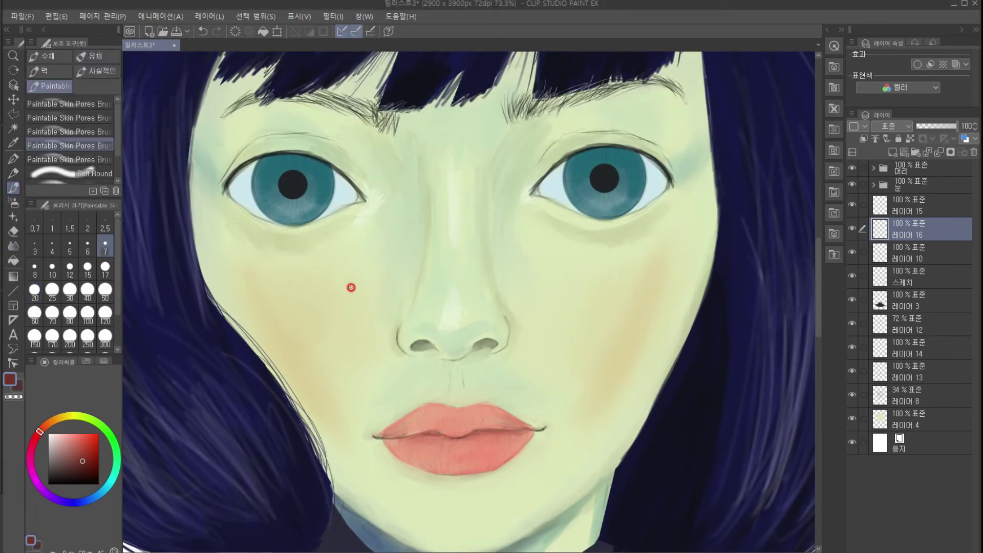
{"action": "left_click_drag", "start_coordinate": [451, 363], "coordinate": [452, 387]}
{"action": "left_click_drag", "start_coordinate": [461, 365], "coordinate": [459, 386]}
{"action": "left_click", "coordinate": [92, 498]}
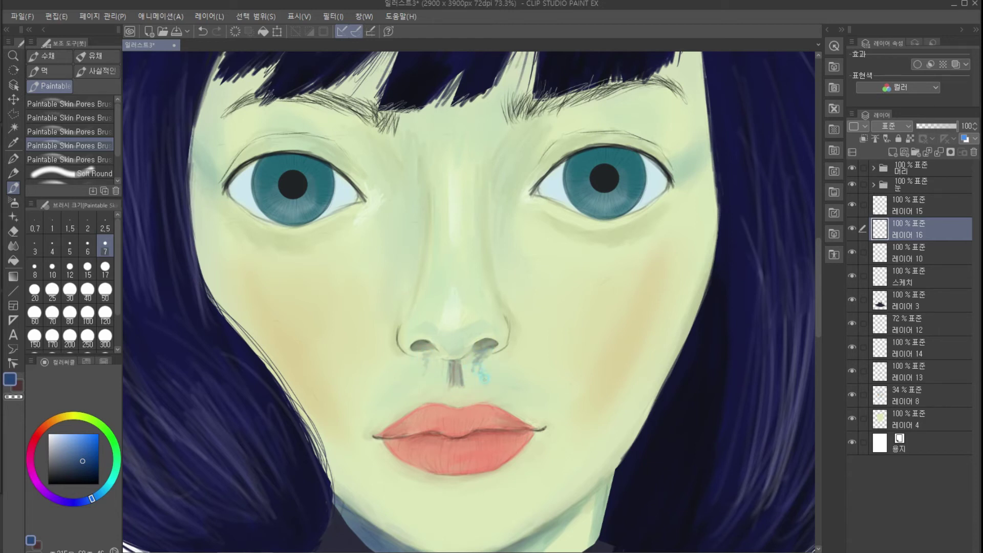
{"action": "key", "text": "j"}
{"action": "left_click_drag", "start_coordinate": [448, 367], "coordinate": [453, 377]}
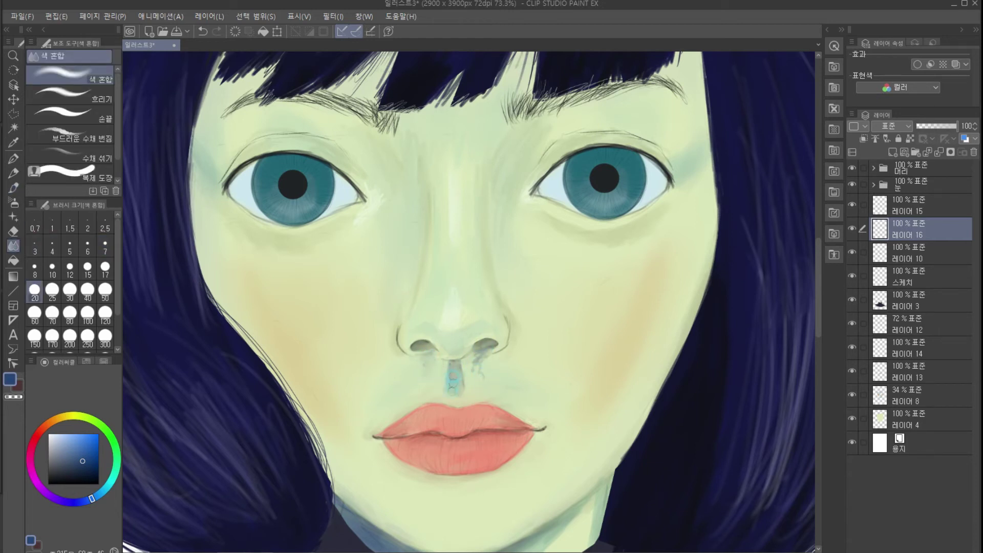
Soften the leftover sketch lines in the philtrum on the 스케치 layer.
{"action": "left_click", "coordinate": [906, 254]}
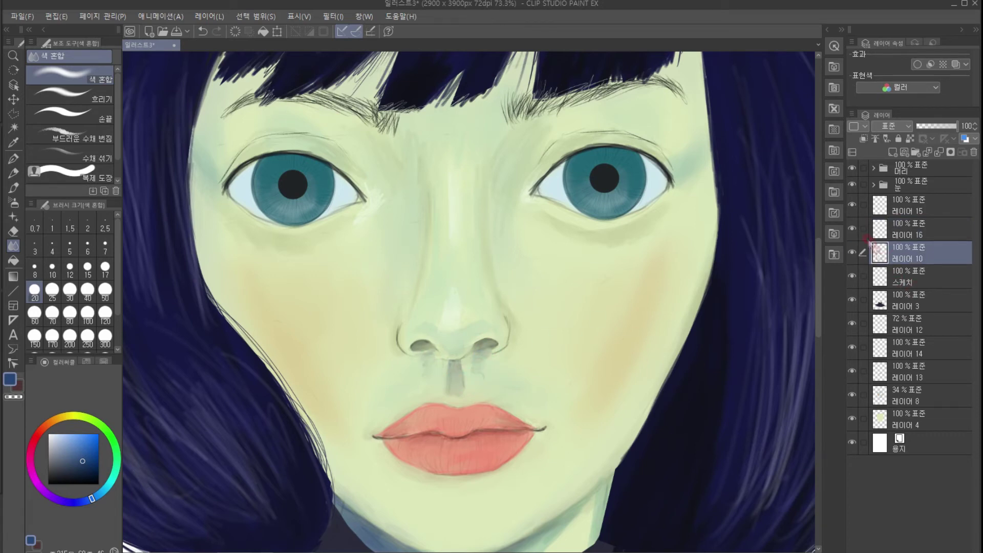
{"action": "left_click", "coordinate": [896, 279]}
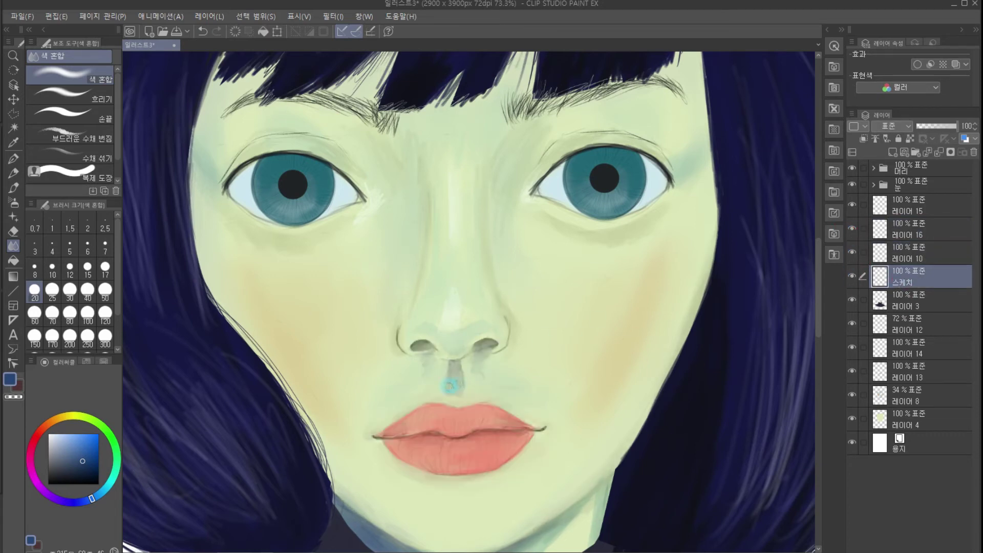
{"action": "scroll", "coordinate": [531, 333], "scroll_direction": "down", "scroll_amount": 3}
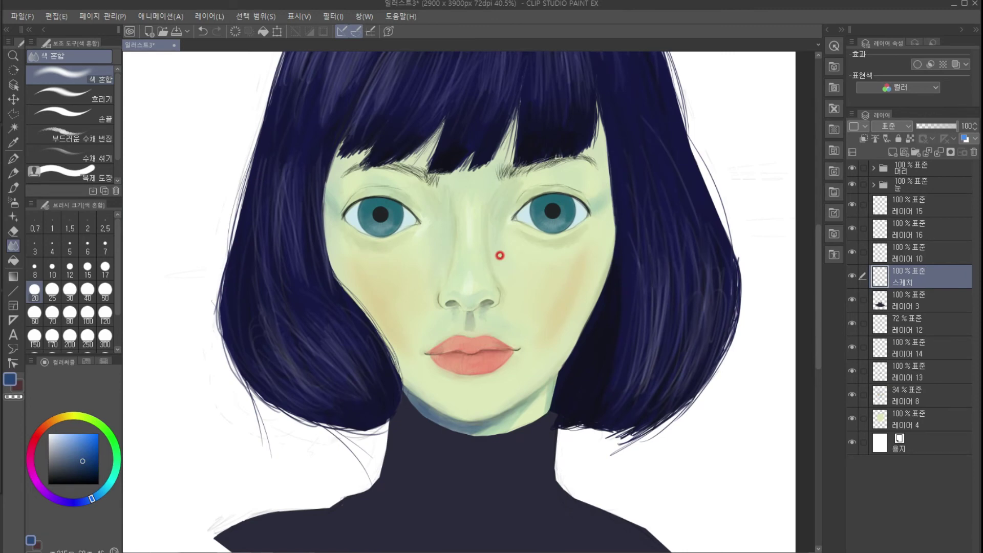
{"action": "scroll", "coordinate": [499, 255], "scroll_direction": "up", "scroll_amount": 2}
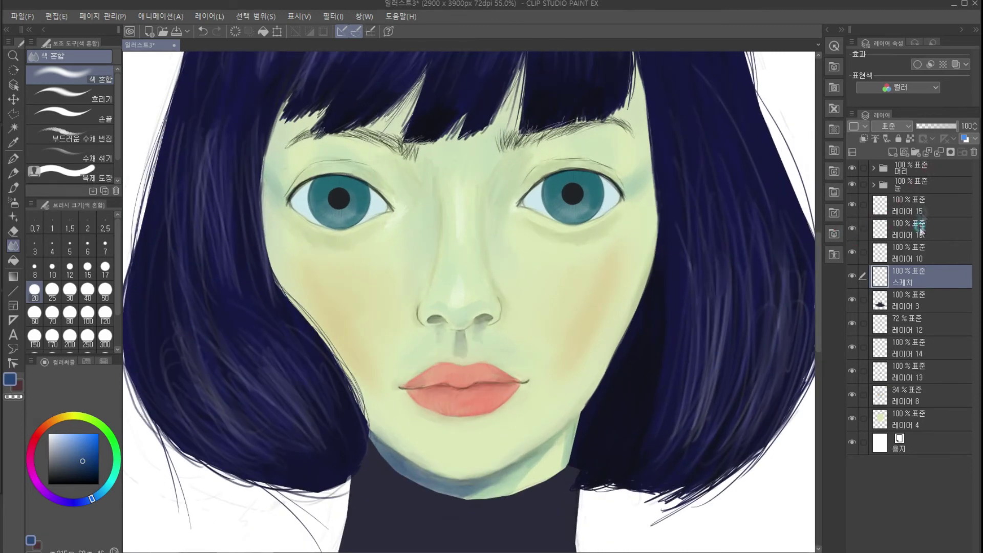
Lower the opacity of 레이어 16 to 73%.
{"action": "left_click", "coordinate": [921, 230]}
{"action": "scroll", "coordinate": [555, 250], "scroll_direction": "down", "scroll_amount": 2}
{"action": "scroll", "coordinate": [534, 244], "scroll_direction": "up", "scroll_amount": 3}
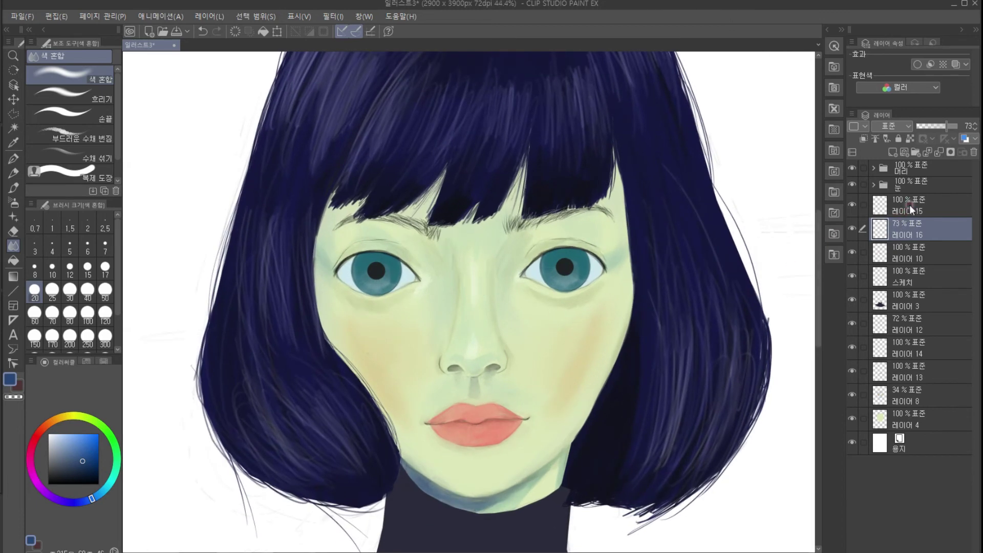
Move the 스케치 layer above 레이어 15 in the layer stack.
{"action": "left_click", "coordinate": [908, 210]}
{"action": "left_click", "coordinate": [917, 420], "text": "shift"}
{"action": "left_click", "coordinate": [929, 225]}
{"action": "left_click", "coordinate": [916, 152]}
{"action": "left_click_drag", "start_coordinate": [919, 224], "coordinate": [937, 205]}
{"action": "left_click", "coordinate": [916, 224]}
{"action": "left_click", "coordinate": [920, 267], "text": "shift"}
{"action": "left_click_drag", "start_coordinate": [920, 267], "coordinate": [939, 306]}
{"action": "left_click_drag", "start_coordinate": [907, 202], "coordinate": [924, 233]}
Group the layers from 레이어 15 down to 레이어 4 into a folder and collapse it.
{"action": "left_click", "coordinate": [918, 246]}
{"action": "left_click", "coordinate": [911, 438], "text": "shift"}
{"action": "left_click_drag", "start_coordinate": [922, 389], "coordinate": [911, 231]}
{"action": "left_click", "coordinate": [873, 225]}
{"action": "scroll", "coordinate": [430, 246], "scroll_direction": "down", "scroll_amount": 5}
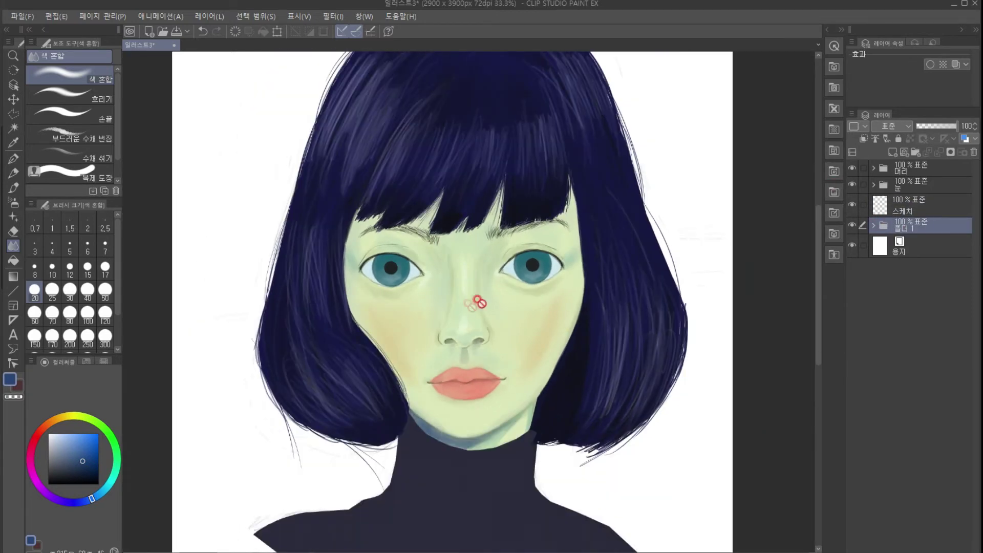
{"action": "scroll", "coordinate": [490, 463], "scroll_direction": "up", "scroll_amount": 4}
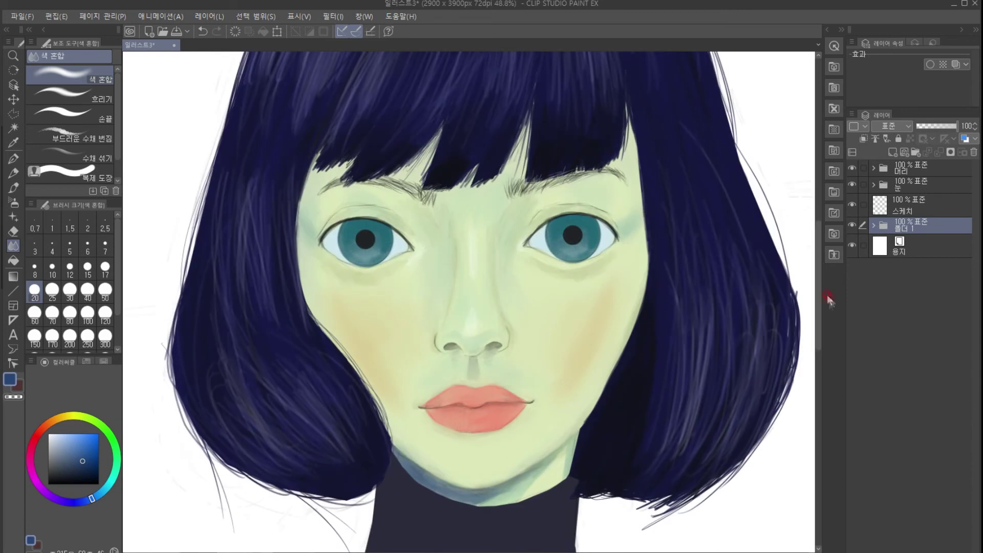
Paint muted blue shadows along the jaw and below the lips on a new layer atop the folder's contents, using a size 50 skin pores brush.
{"action": "left_click", "coordinate": [872, 226]}
{"action": "left_click", "coordinate": [876, 252]}
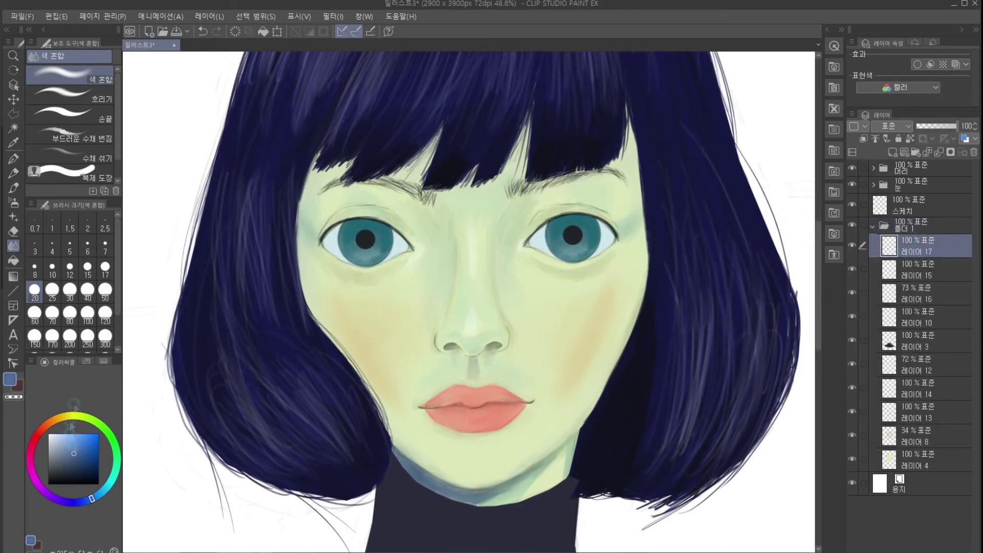
{"action": "left_click", "coordinate": [73, 453]}
{"action": "left_click", "coordinate": [13, 187]}
{"action": "left_click", "coordinate": [105, 292]}
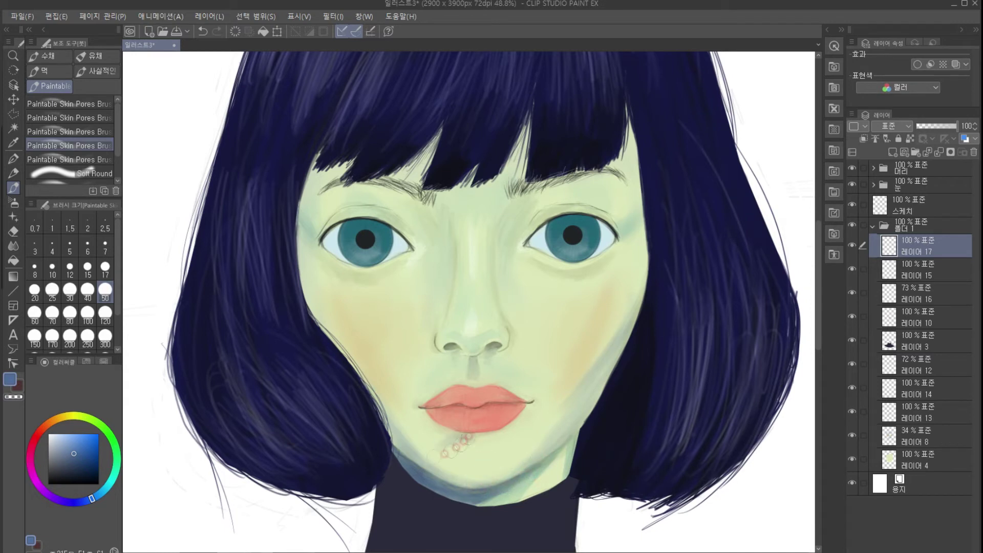
{"action": "mouse_move", "coordinate": [563, 397]}
{"action": "left_mouse_down"}
{"action": "mouse_move", "coordinate": [596, 358]}
{"action": "mouse_move", "coordinate": [491, 435]}
{"action": "mouse_move", "coordinate": [428, 443]}
{"action": "left_mouse_up"}
{"action": "left_click_drag", "start_coordinate": [517, 432], "coordinate": [554, 425]}
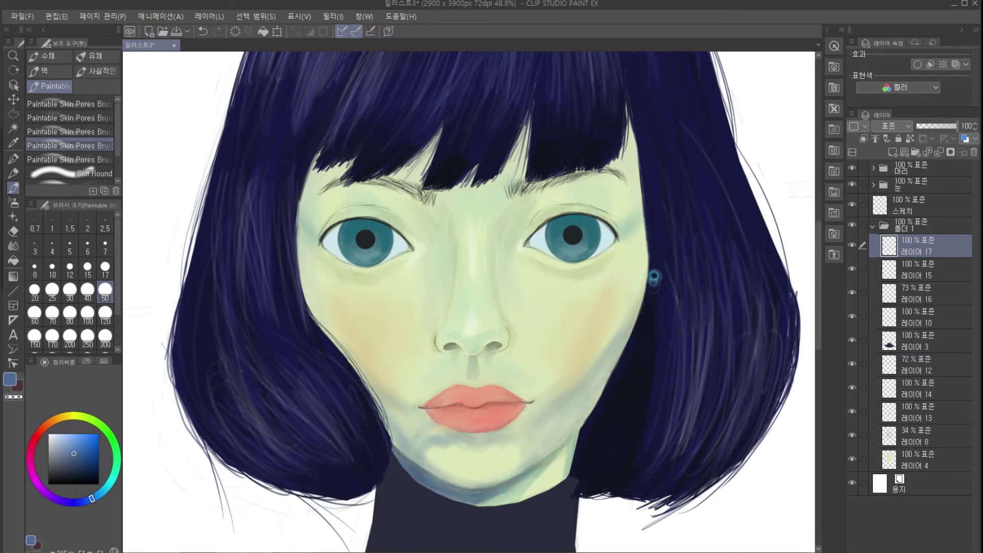
Blend the blue shadows on the jaw and chin and lower the layer's opacity to 70%.
{"action": "left_click", "coordinate": [14, 245]}
{"action": "left_click_drag", "start_coordinate": [406, 450], "coordinate": [390, 439]}
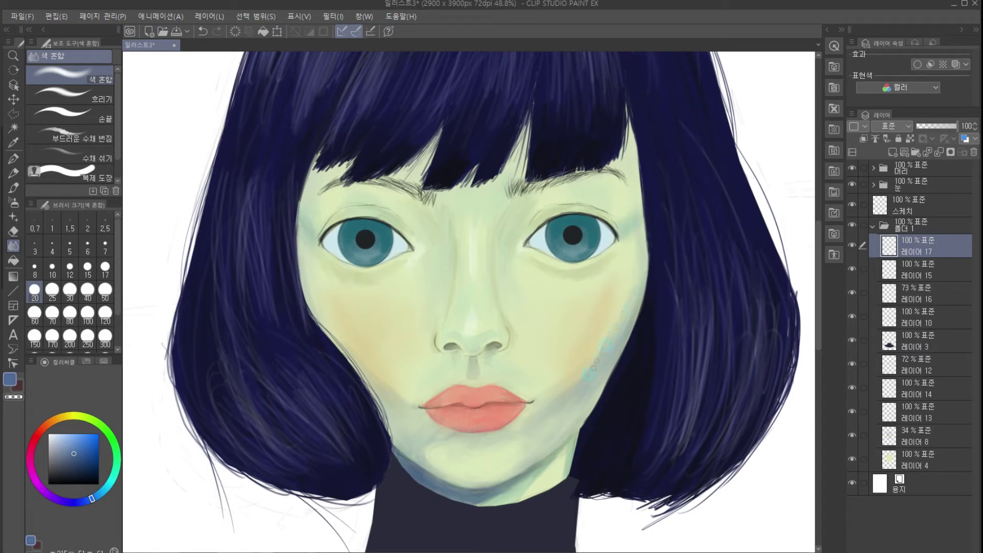
{"action": "left_click_drag", "start_coordinate": [606, 353], "coordinate": [534, 408]}
{"action": "left_click", "coordinate": [945, 126]}
Draw a near-black lash wing at the left eye's outer corner on a new layer above the 머리 folder with the colored pencil.
{"action": "scroll", "coordinate": [566, 248], "scroll_direction": "down", "scroll_amount": 1}
{"action": "left_click_drag", "start_coordinate": [578, 277], "coordinate": [581, 318]}
{"action": "scroll", "coordinate": [555, 330], "scroll_direction": "up", "scroll_amount": 4}
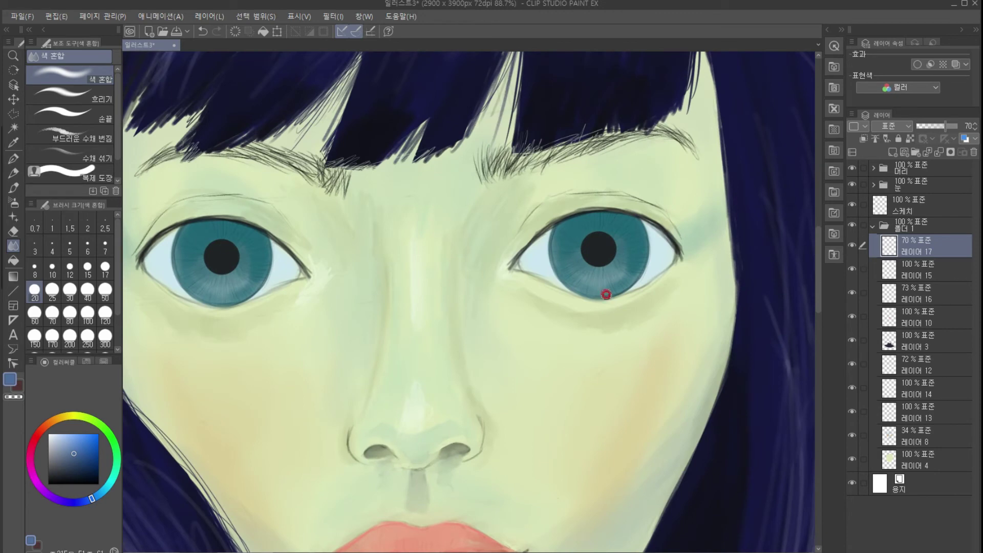
{"action": "left_click_drag", "start_coordinate": [199, 251], "coordinate": [318, 260]}
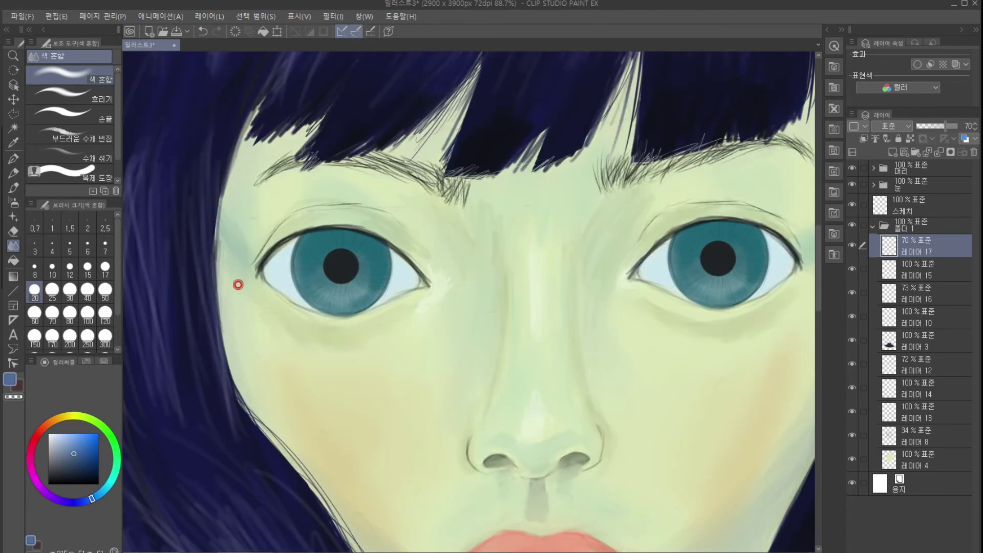
{"action": "left_click", "coordinate": [14, 173]}
{"action": "left_click_drag", "start_coordinate": [53, 470], "coordinate": [49, 482]}
{"action": "left_click", "coordinate": [901, 169]}
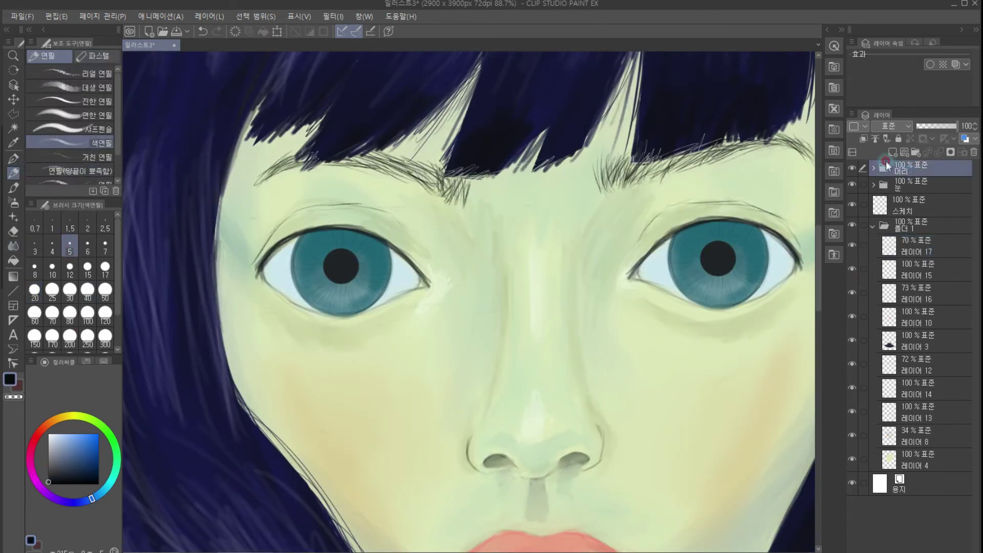
{"action": "left_click", "coordinate": [891, 152]}
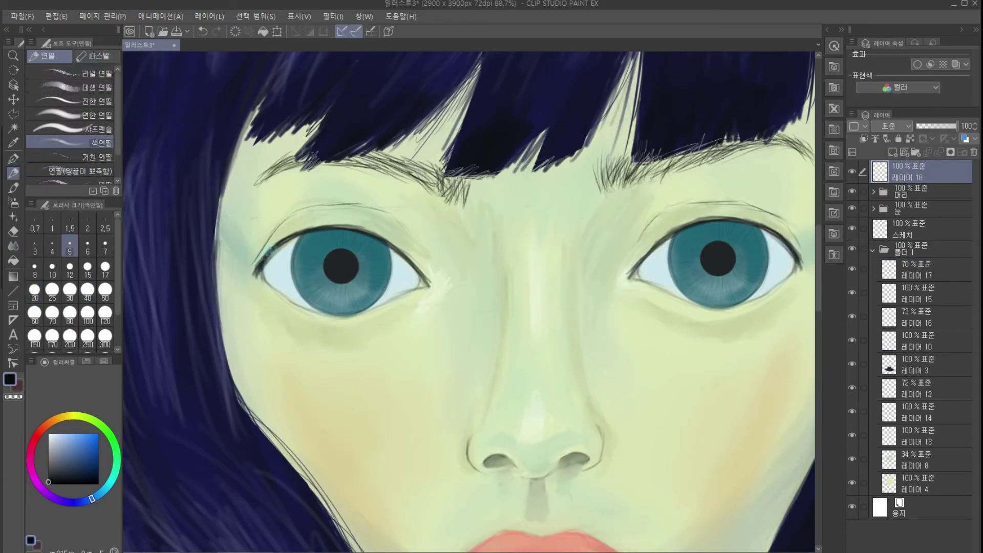
{"action": "left_click_drag", "start_coordinate": [257, 270], "coordinate": [244, 279]}
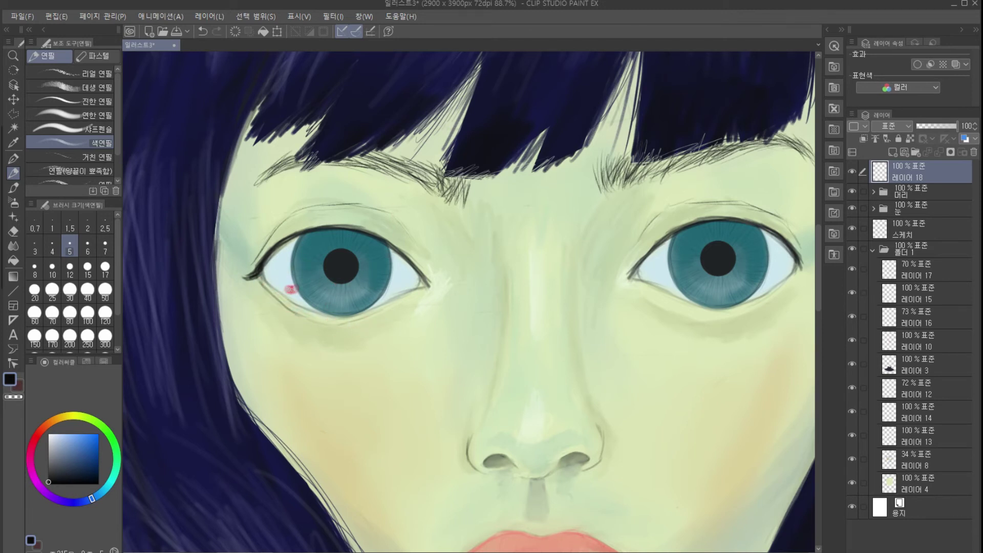
Draw fine lower lashes under both eyes with the colored pencil at size 2.5.
{"action": "mouse_move", "coordinate": [261, 283]}
{"action": "left_mouse_down"}
{"action": "mouse_move", "coordinate": [304, 313]}
{"action": "mouse_move", "coordinate": [359, 311]}
{"action": "mouse_move", "coordinate": [284, 279]}
{"action": "mouse_move", "coordinate": [274, 302]}
{"action": "left_mouse_up"}
{"action": "left_click", "coordinate": [105, 222]}
{"action": "mouse_move", "coordinate": [379, 315]}
{"action": "left_mouse_down"}
{"action": "mouse_move", "coordinate": [355, 323]}
{"action": "mouse_move", "coordinate": [385, 306]}
{"action": "left_mouse_up"}
{"action": "left_click_drag", "start_coordinate": [398, 300], "coordinate": [399, 304]}
{"action": "left_click_drag", "start_coordinate": [304, 315], "coordinate": [315, 324]}
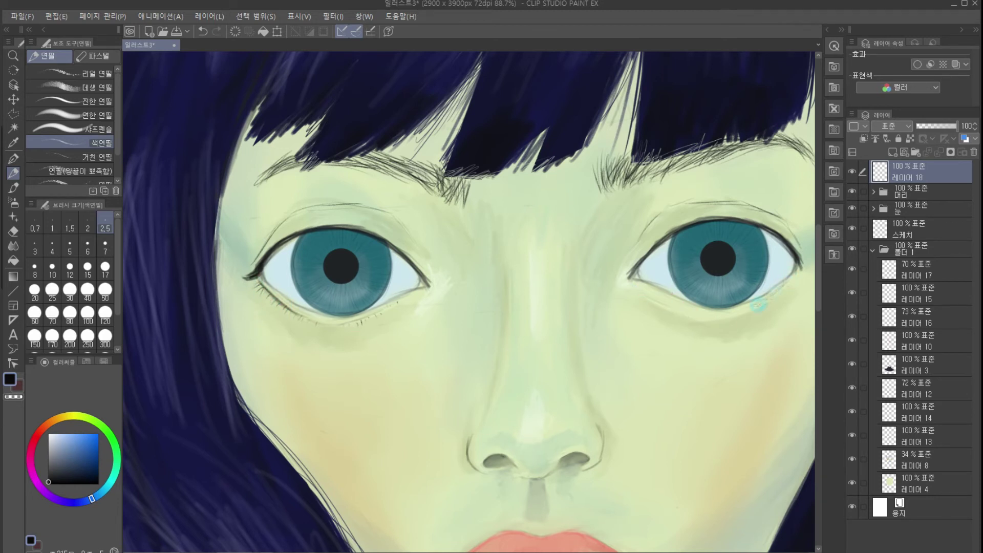
{"action": "mouse_move", "coordinate": [792, 287]}
{"action": "left_mouse_down"}
{"action": "mouse_move", "coordinate": [740, 311]}
{"action": "mouse_move", "coordinate": [718, 315]}
{"action": "mouse_move", "coordinate": [759, 304]}
{"action": "mouse_move", "coordinate": [695, 312]}
{"action": "mouse_move", "coordinate": [664, 299]}
{"action": "left_mouse_up"}
{"action": "left_click_drag", "start_coordinate": [719, 316], "coordinate": [717, 321]}
{"action": "mouse_move", "coordinate": [779, 292]}
{"action": "left_mouse_down"}
{"action": "mouse_move", "coordinate": [796, 285]}
{"action": "mouse_move", "coordinate": [778, 306]}
{"action": "left_mouse_up"}
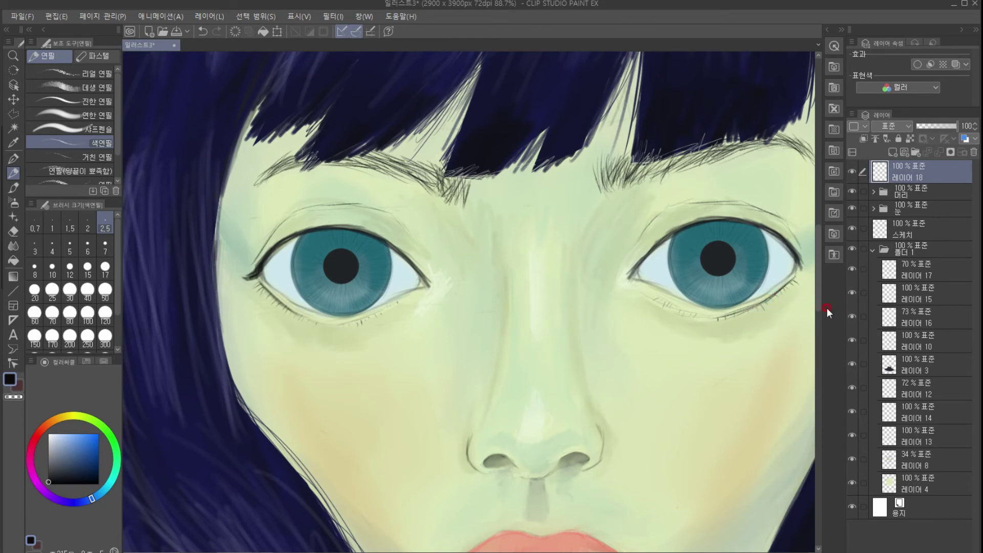
Draw a dark lash wing at the right eye's outer corner with the colored pencil at size 7.
{"action": "scroll", "coordinate": [618, 316], "scroll_direction": "down", "scroll_amount": 3}
{"action": "scroll", "coordinate": [594, 302], "scroll_direction": "up", "scroll_amount": 3}
{"action": "key", "text": "bracketright"}
{"action": "key", "text": "bracketright"}
{"action": "key", "text": "bracketright"}
{"action": "key", "text": "bracketright"}
{"action": "key", "text": "bracketright"}
{"action": "left_click_drag", "start_coordinate": [762, 264], "coordinate": [772, 271]}
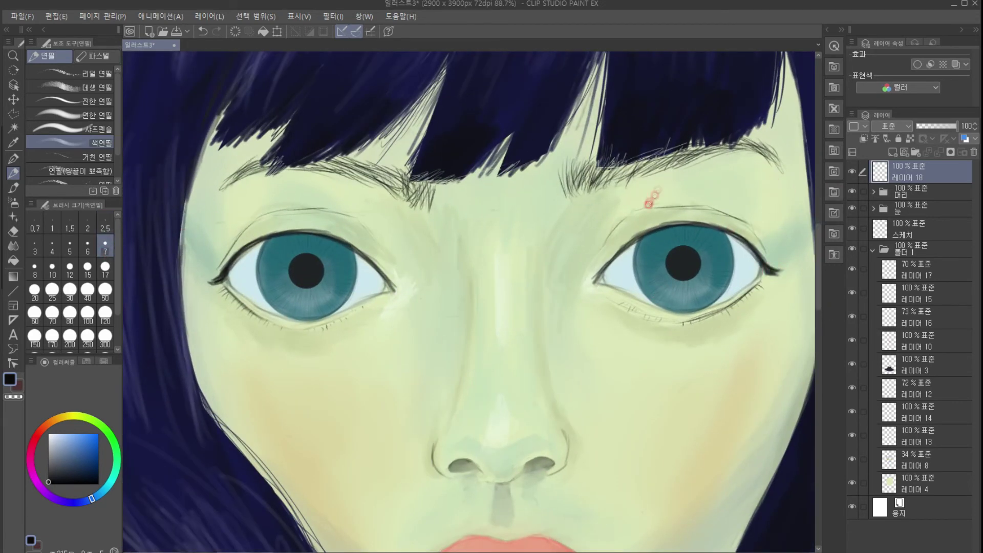
Draw upper lashes along the lid lines of both eyes with the colored pencil at size 5.
{"action": "key", "text": "bracketleft"}
{"action": "key", "text": "bracketleft"}
{"action": "mouse_move", "coordinate": [699, 225]}
{"action": "left_mouse_down"}
{"action": "mouse_move", "coordinate": [749, 224]}
{"action": "mouse_move", "coordinate": [756, 245]}
{"action": "left_mouse_up"}
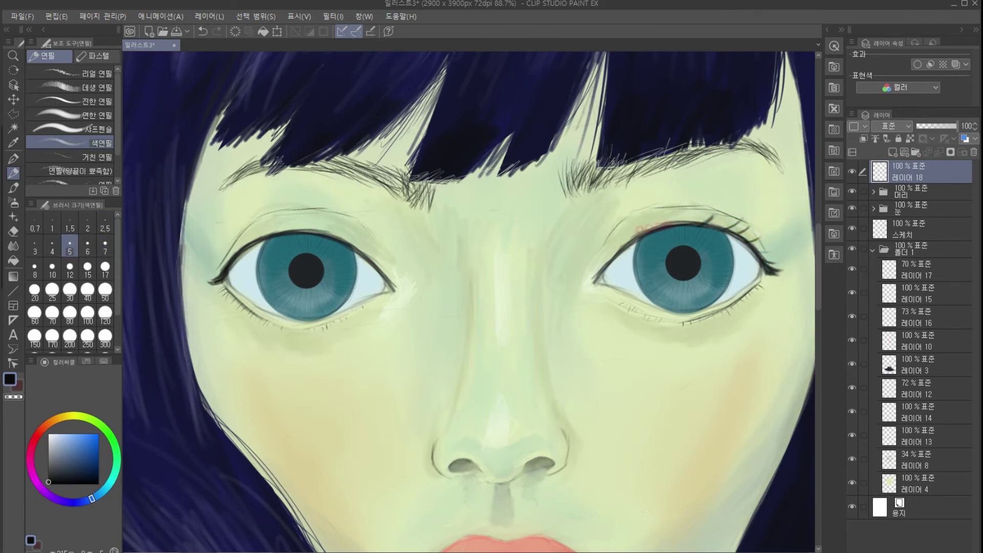
{"action": "mouse_move", "coordinate": [684, 225]}
{"action": "left_mouse_down"}
{"action": "mouse_move", "coordinate": [726, 218]}
{"action": "mouse_move", "coordinate": [634, 237]}
{"action": "mouse_move", "coordinate": [614, 253]}
{"action": "left_mouse_up"}
{"action": "mouse_move", "coordinate": [747, 241]}
{"action": "left_mouse_down"}
{"action": "mouse_move", "coordinate": [766, 251]}
{"action": "mouse_move", "coordinate": [799, 220]}
{"action": "left_mouse_up"}
{"action": "mouse_move", "coordinate": [230, 262]}
{"action": "left_mouse_down"}
{"action": "mouse_move", "coordinate": [230, 222]}
{"action": "mouse_move", "coordinate": [297, 213]}
{"action": "mouse_move", "coordinate": [278, 210]}
{"action": "mouse_move", "coordinate": [248, 243]}
{"action": "left_mouse_up"}
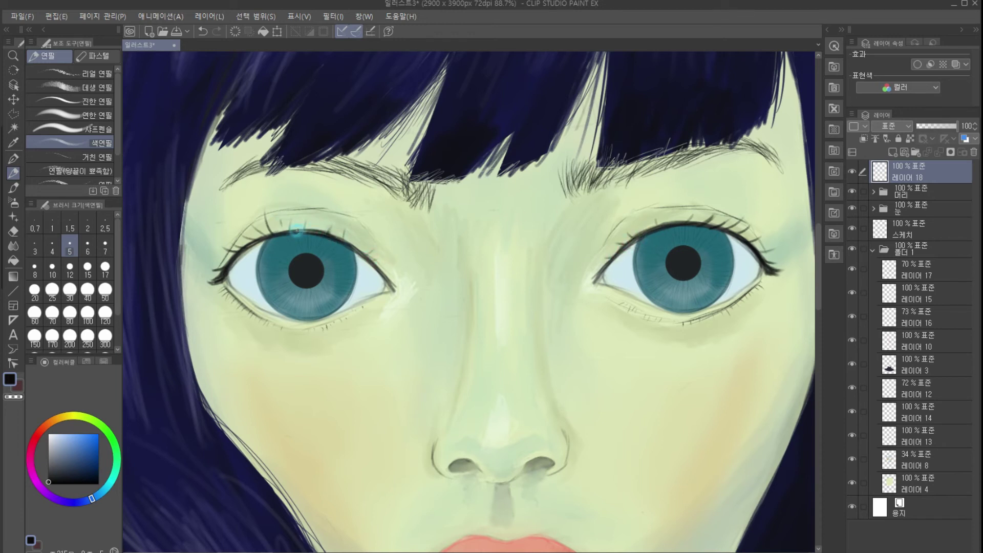
{"action": "left_click_drag", "start_coordinate": [390, 287], "coordinate": [395, 294]}
{"action": "left_click_drag", "start_coordinate": [222, 276], "coordinate": [260, 241]}
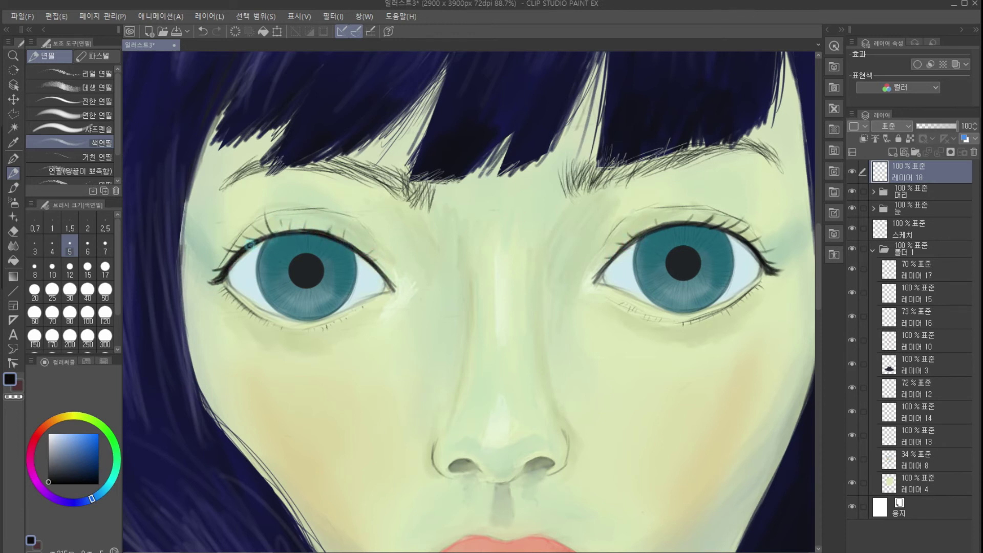
{"action": "left_click_drag", "start_coordinate": [650, 231], "coordinate": [604, 267]}
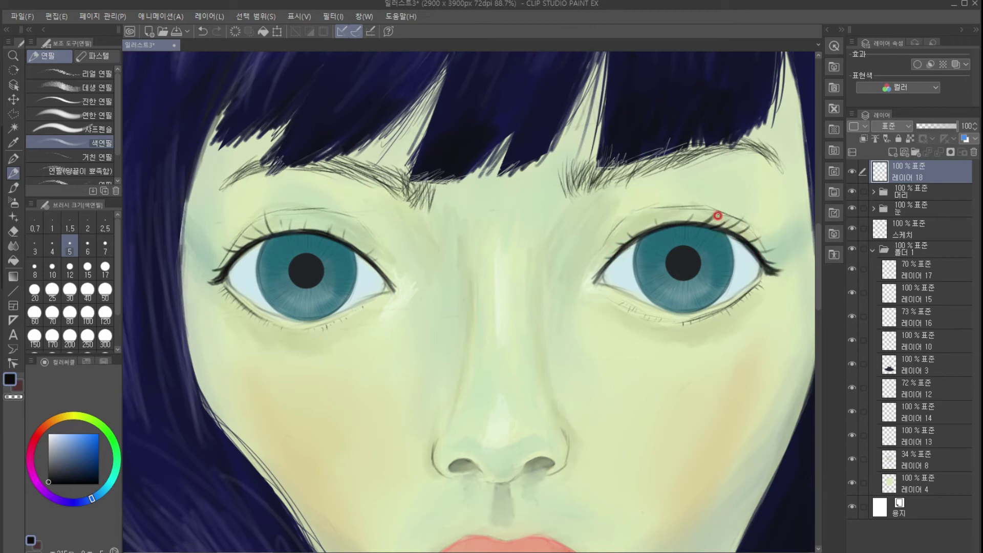
Add finer upper lashes with the colored pencil at size 2.5 and erase the overlong lash above the left eye.
{"action": "key", "text": "bracketleft"}
{"action": "key", "text": "bracketleft"}
{"action": "key", "text": "bracketleft"}
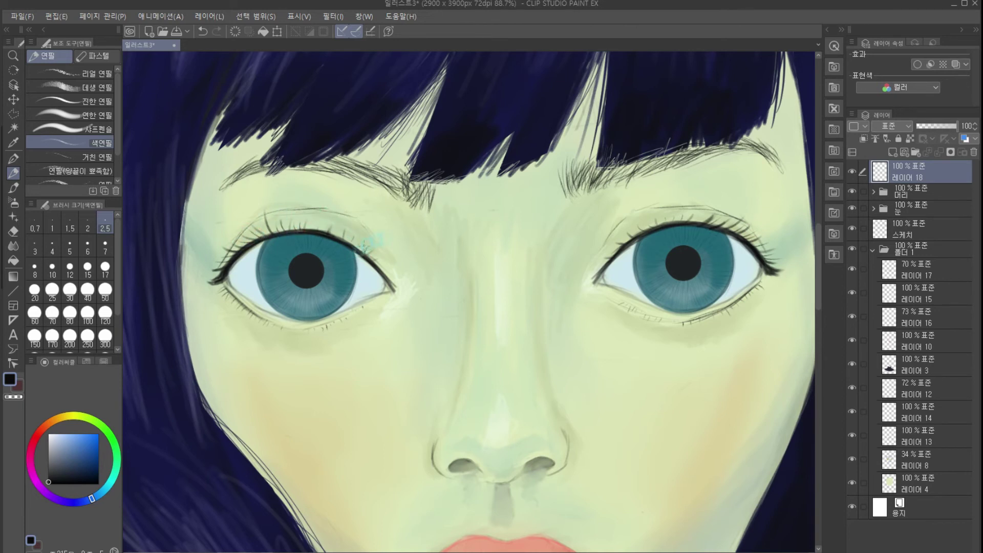
{"action": "key", "text": "e"}
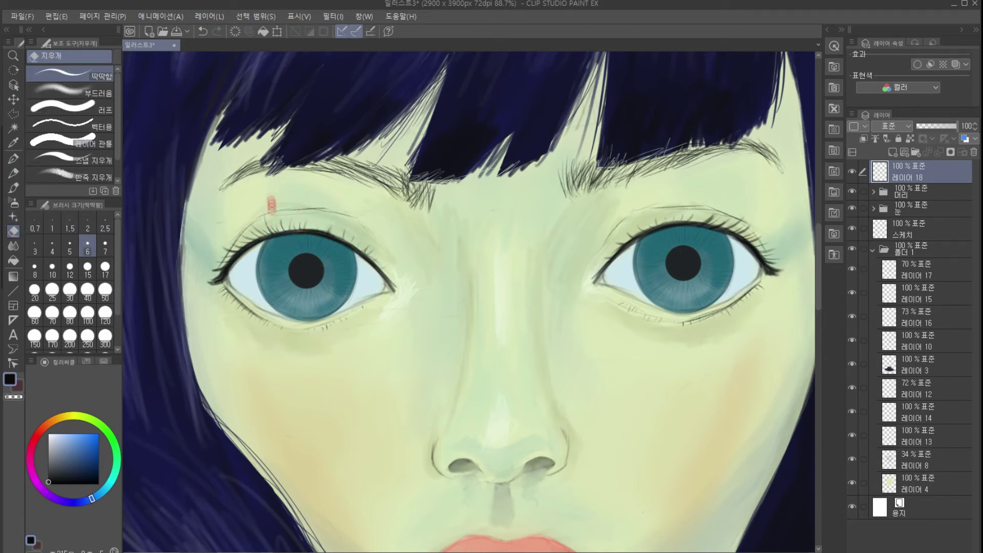
{"action": "scroll", "coordinate": [242, 186], "scroll_direction": "down", "scroll_amount": 3}
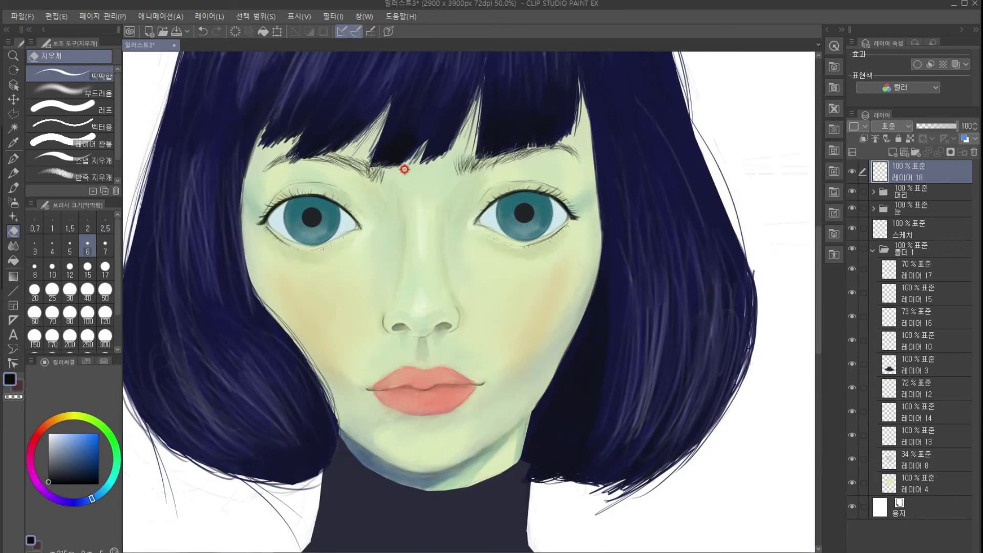
Trace the upper eyelid creases of both eyes in muted blue-gray with the colored pencil.
{"action": "scroll", "coordinate": [406, 164], "scroll_direction": "up", "scroll_amount": 5}
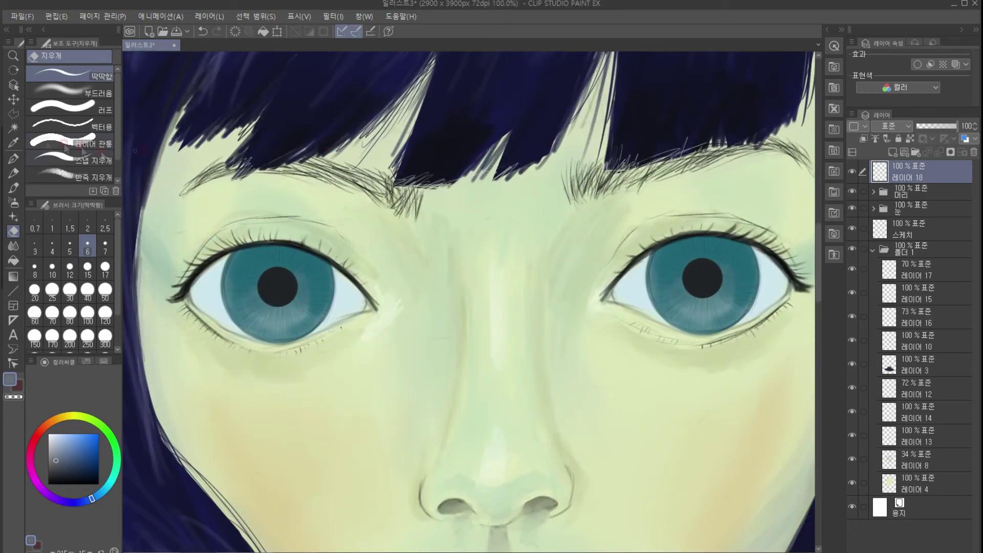
{"action": "key", "text": "p"}
{"action": "mouse_move", "coordinate": [207, 241]}
{"action": "left_mouse_down"}
{"action": "mouse_move", "coordinate": [235, 220]}
{"action": "mouse_move", "coordinate": [341, 223]}
{"action": "mouse_move", "coordinate": [359, 249]}
{"action": "left_mouse_up"}
{"action": "mouse_move", "coordinate": [737, 218]}
{"action": "left_mouse_down"}
{"action": "mouse_move", "coordinate": [665, 214]}
{"action": "mouse_move", "coordinate": [626, 240]}
{"action": "left_mouse_up"}
{"action": "left_click_drag", "start_coordinate": [766, 226], "coordinate": [785, 247]}
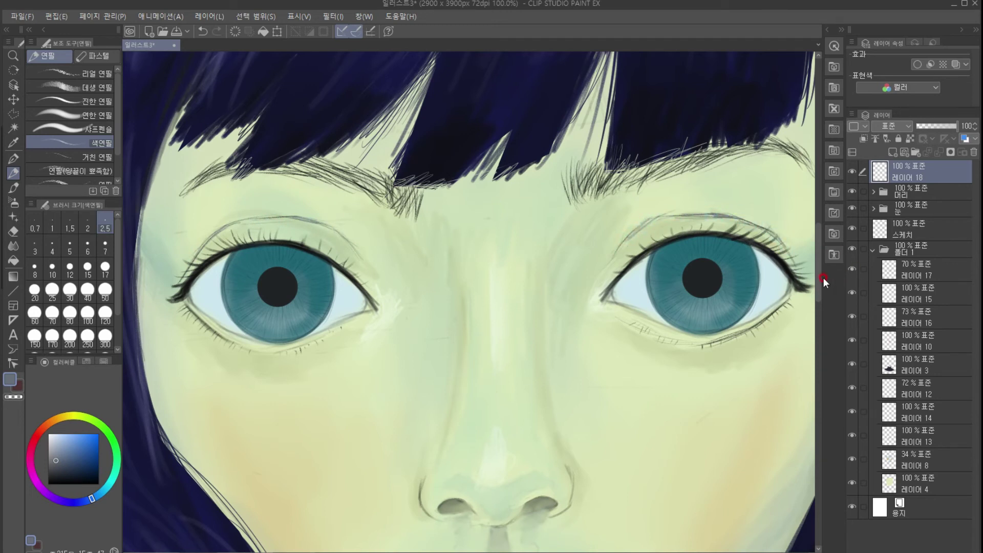
Draw thin pale yellow highlights along the lower eyelids, beside the nostrils and around the lip contour.
{"action": "left_click", "coordinate": [59, 438]}
{"action": "left_click_drag", "start_coordinate": [116, 458], "coordinate": [74, 415]}
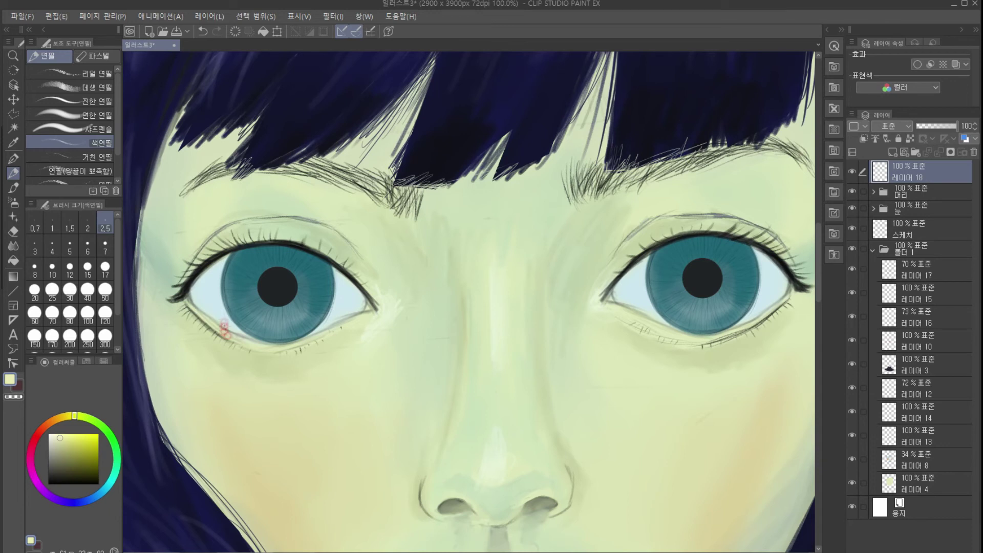
{"action": "left_click", "coordinate": [55, 437]}
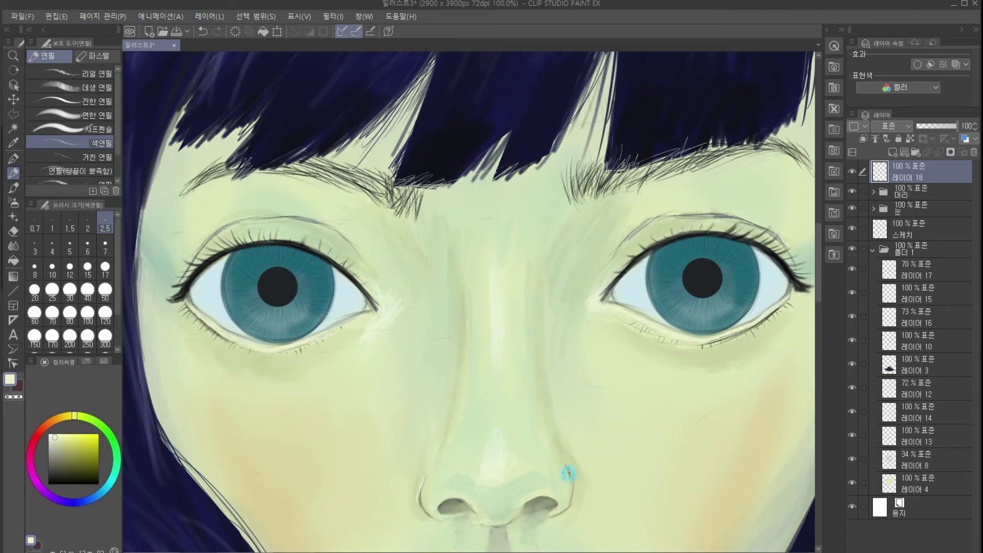
{"action": "scroll", "coordinate": [563, 475], "scroll_direction": "down", "scroll_amount": 5}
{"action": "scroll", "coordinate": [441, 415], "scroll_direction": "up", "scroll_amount": 5}
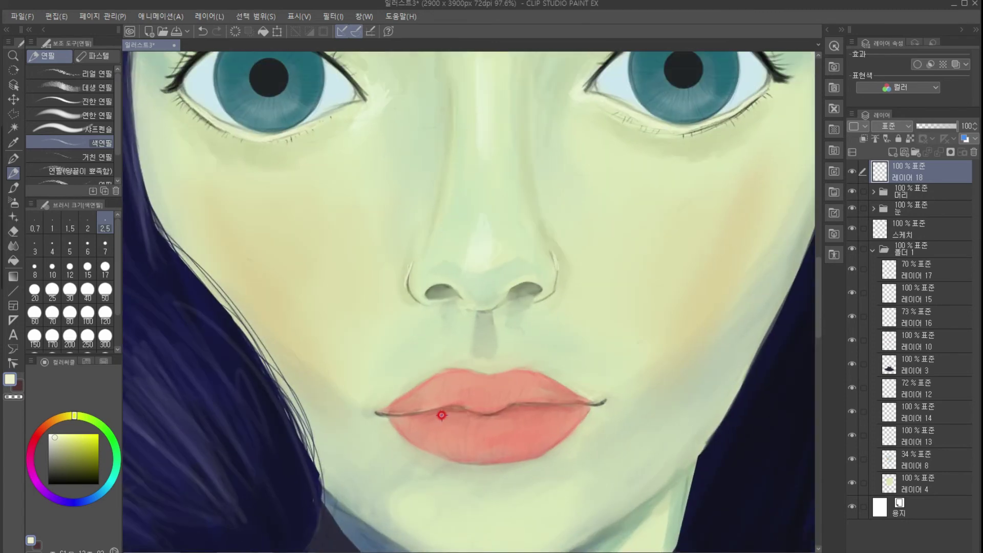
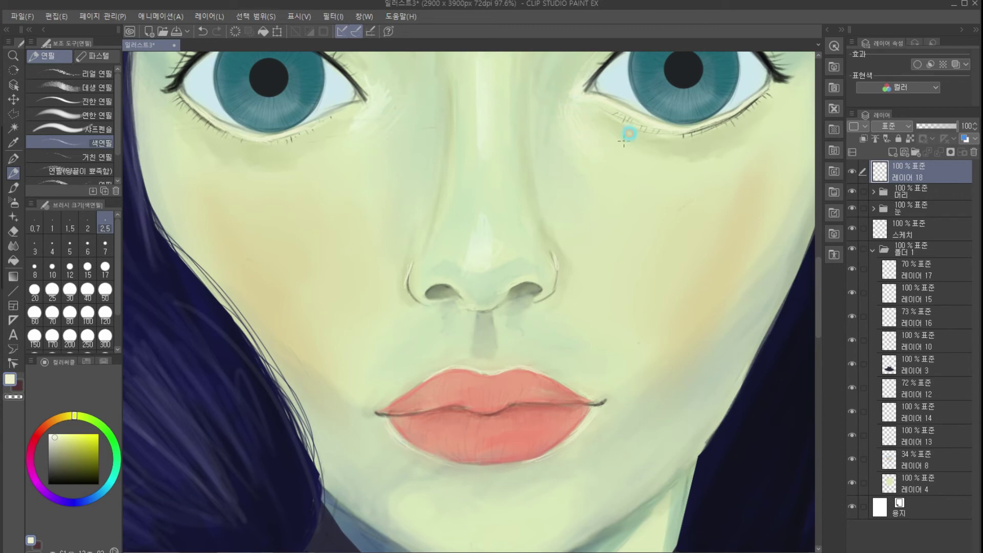
Draw pale highlights along both edges of the philtrum with the colored pencil at size 6.
{"action": "scroll", "coordinate": [535, 123], "scroll_direction": "down", "scroll_amount": 3}
{"action": "left_click_drag", "start_coordinate": [528, 151], "coordinate": [407, 346]}
{"action": "scroll", "coordinate": [404, 347], "scroll_direction": "up", "scroll_amount": 1}
{"action": "key", "text": "bracketright"}
{"action": "key", "text": "bracketright"}
{"action": "key", "text": "bracketright"}
{"action": "key", "text": "bracketright"}
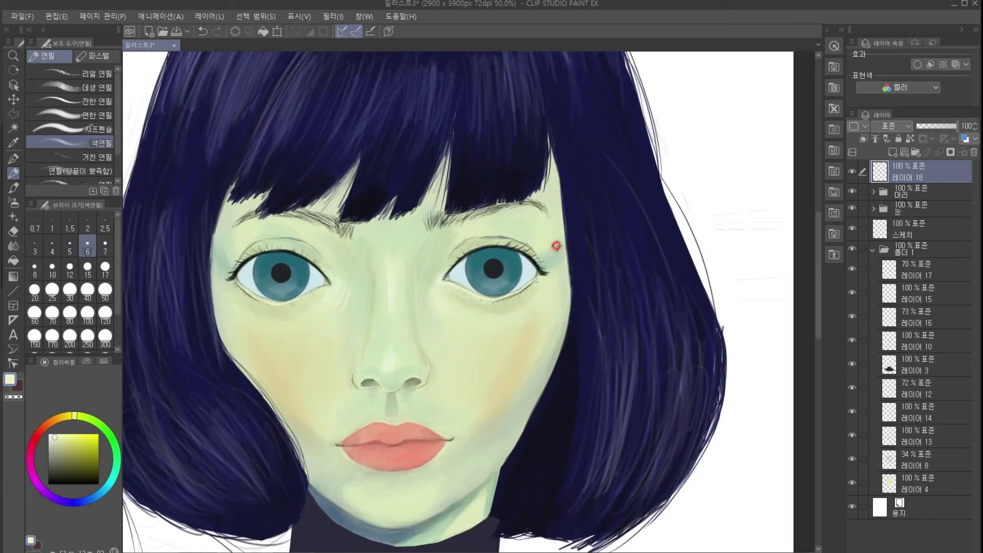
{"action": "scroll", "coordinate": [483, 263], "scroll_direction": "down", "scroll_amount": 2}
{"action": "scroll", "coordinate": [482, 263], "scroll_direction": "up", "scroll_amount": 4}
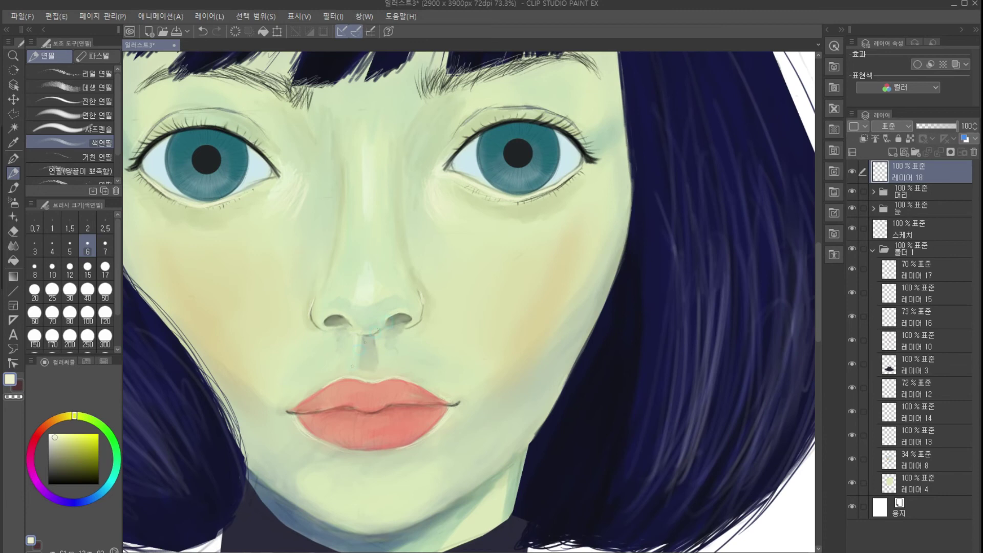
{"action": "scroll", "coordinate": [386, 298], "scroll_direction": "down", "scroll_amount": 2}
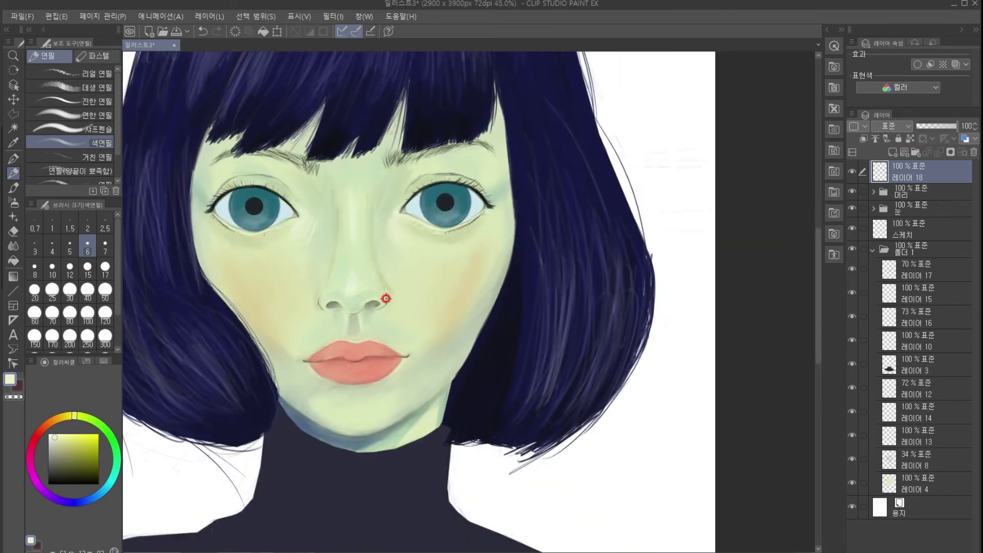
{"action": "scroll", "coordinate": [380, 353], "scroll_direction": "up", "scroll_amount": 3}
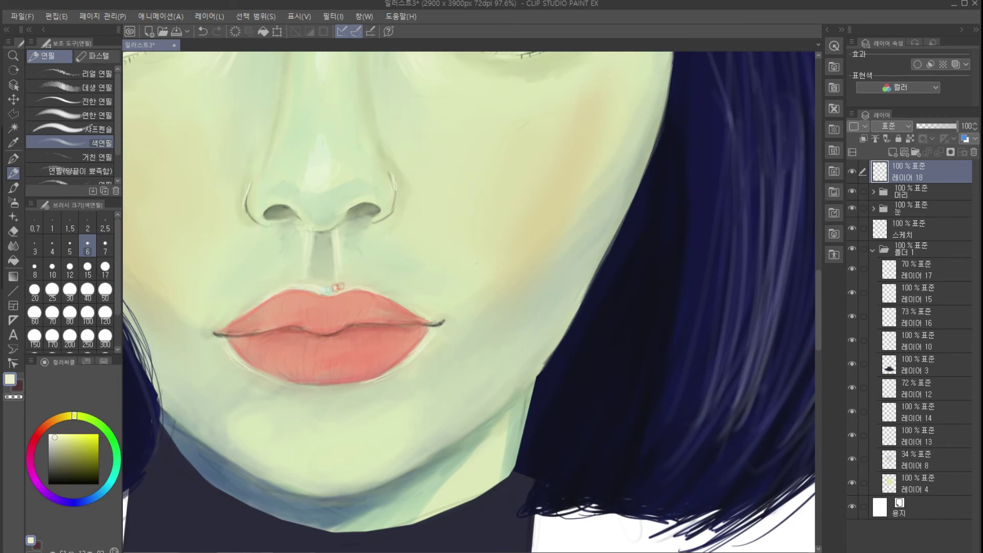
{"action": "scroll", "coordinate": [322, 325], "scroll_direction": "down", "scroll_amount": 4}
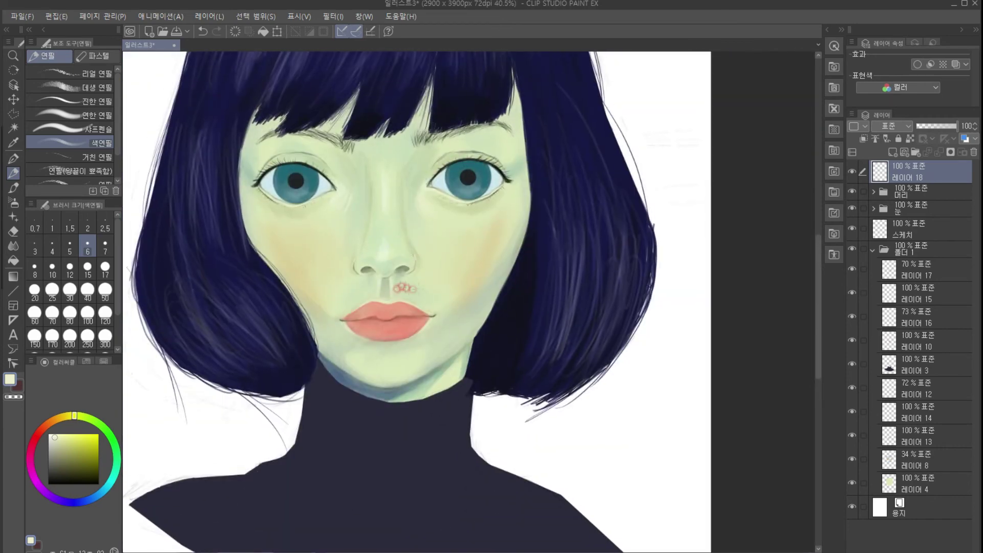
Soften the pale highlights around the nose and philtrum with the color blend tool at size 2.5.
{"action": "left_click", "coordinate": [13, 245]}
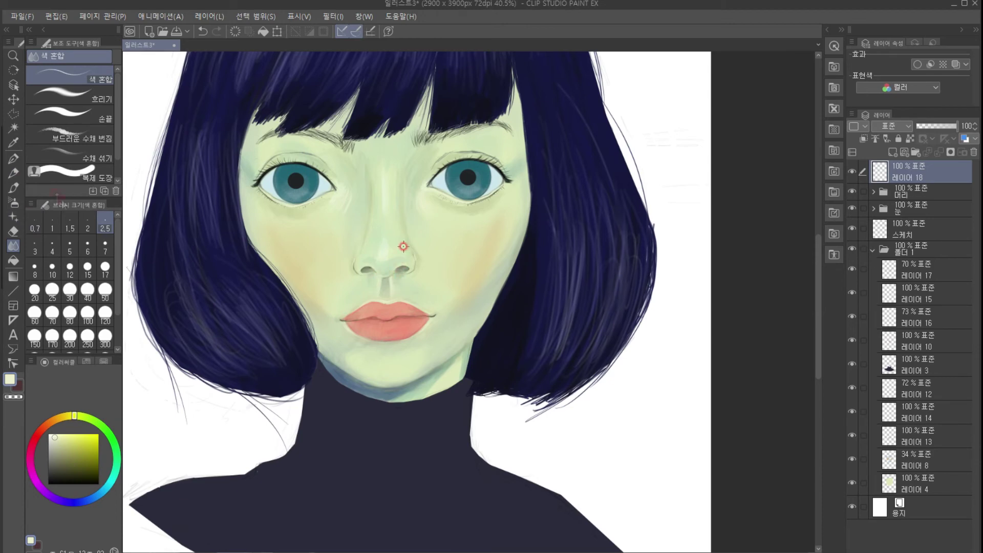
{"action": "key", "text": "p"}
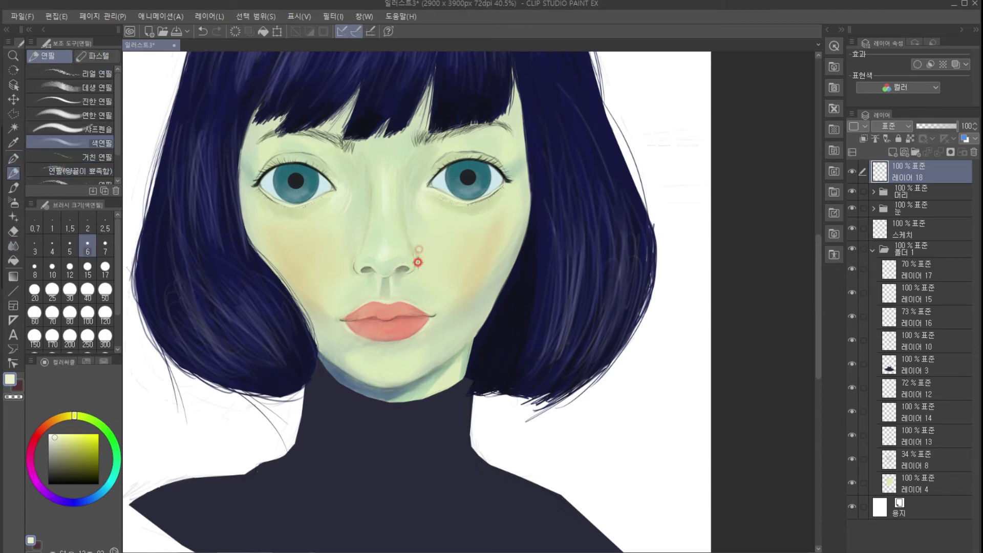
{"action": "scroll", "coordinate": [417, 262], "scroll_direction": "down", "scroll_amount": 1}
On a new layer, sketch purple shadows beneath the fringe, on the upper eyelids and along the face edge with the colored pencil at size 15.
{"action": "left_click", "coordinate": [88, 269]}
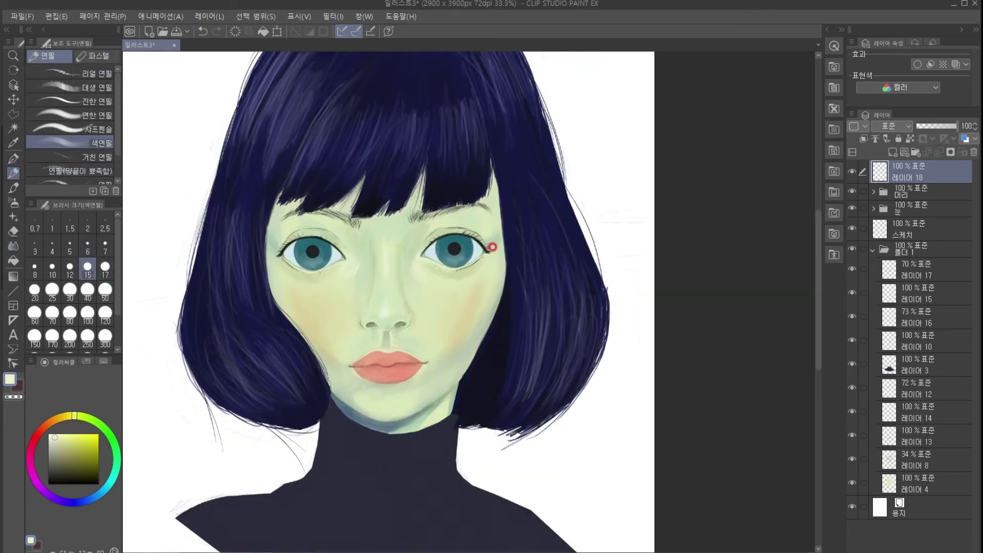
{"action": "scroll", "coordinate": [383, 287], "scroll_direction": "down", "scroll_amount": 2}
{"action": "scroll", "coordinate": [430, 310], "scroll_direction": "up", "scroll_amount": 3}
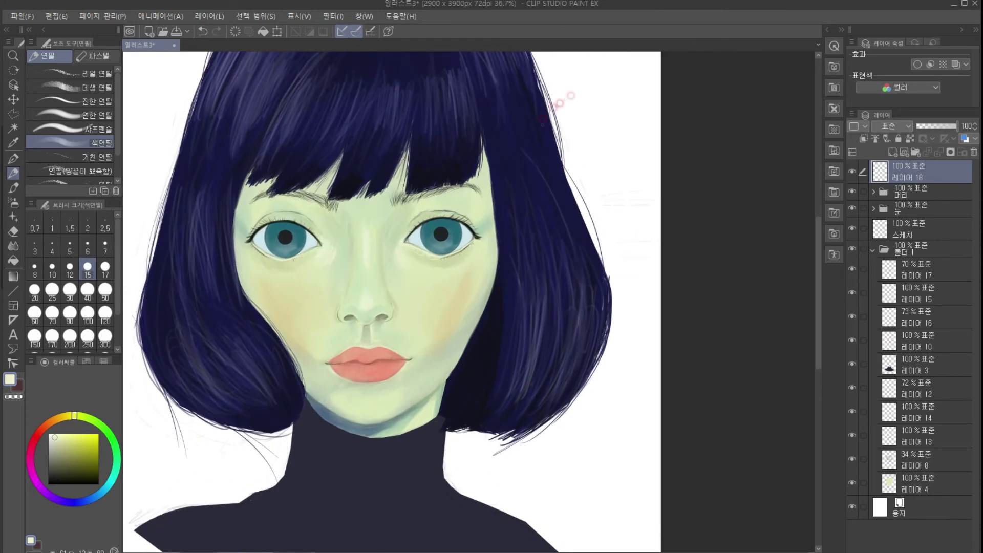
{"action": "left_click", "coordinate": [893, 152]}
{"action": "left_click", "coordinate": [35, 479]}
{"action": "left_click", "coordinate": [65, 434]}
{"action": "mouse_move", "coordinate": [481, 146]}
{"action": "left_mouse_down"}
{"action": "mouse_move", "coordinate": [489, 198]}
{"action": "mouse_move", "coordinate": [486, 185]}
{"action": "left_mouse_up"}
{"action": "left_click", "coordinate": [85, 462]}
{"action": "left_click_drag", "start_coordinate": [404, 141], "coordinate": [409, 179]}
{"action": "left_click_drag", "start_coordinate": [345, 149], "coordinate": [336, 177]}
{"action": "left_click_drag", "start_coordinate": [253, 169], "coordinate": [245, 190]}
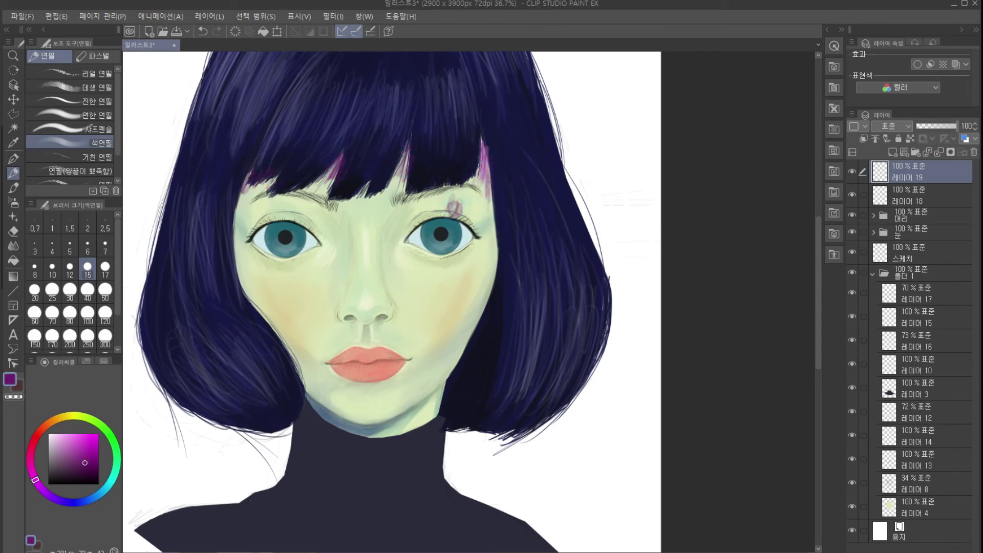
{"action": "left_click_drag", "start_coordinate": [239, 246], "coordinate": [241, 287]}
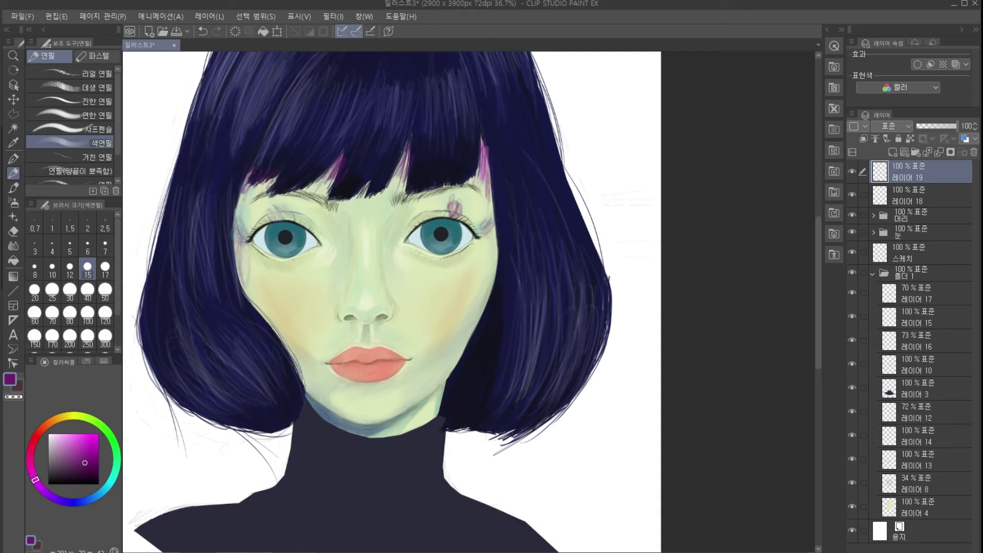
Set the purple shadow layer to Multiply (곱하기) and smooth its strokes with the color blend tool at size 30.
{"action": "left_click", "coordinate": [889, 125]}
{"action": "left_click", "coordinate": [891, 160]}
{"action": "key", "text": "j"}
{"action": "left_click", "coordinate": [69, 290]}
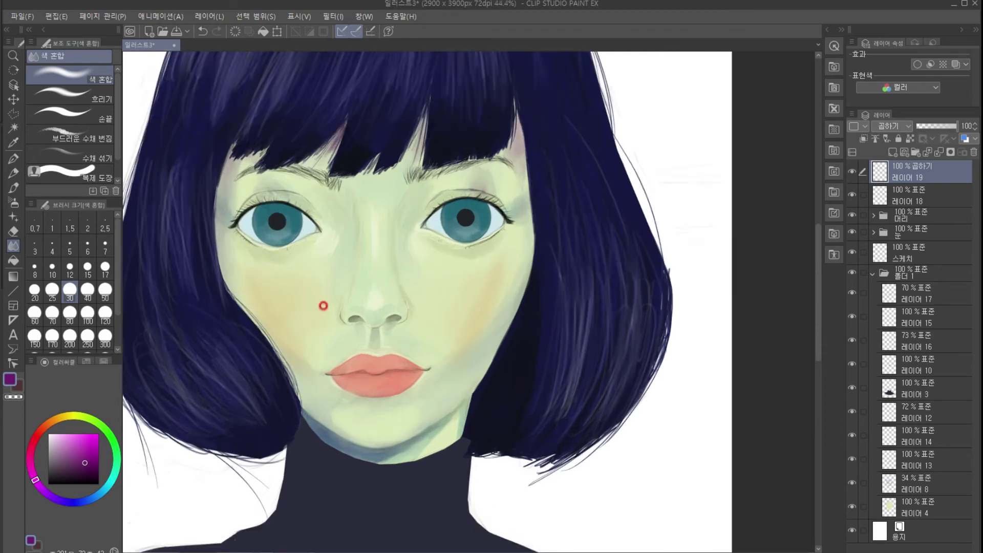
On a new Multiply layer, draw muted purple lines around the eyelids, eye corners and nose tip with the colored pencil at sizes 2 and 3.
{"action": "scroll", "coordinate": [343, 280], "scroll_direction": "up", "scroll_amount": 5}
{"action": "left_click", "coordinate": [893, 152]}
{"action": "left_click", "coordinate": [61, 462]}
{"action": "left_click", "coordinate": [105, 245]}
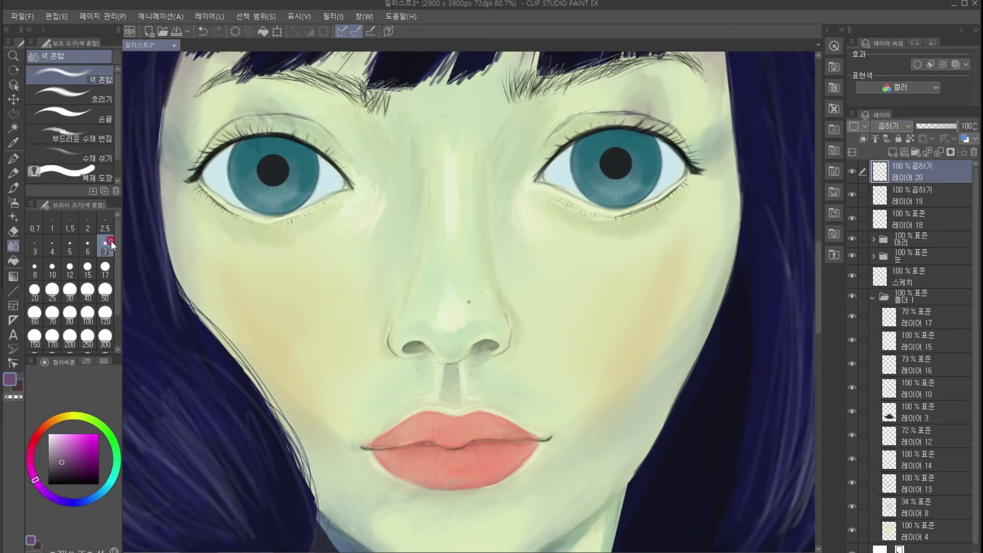
{"action": "left_click", "coordinate": [14, 174]}
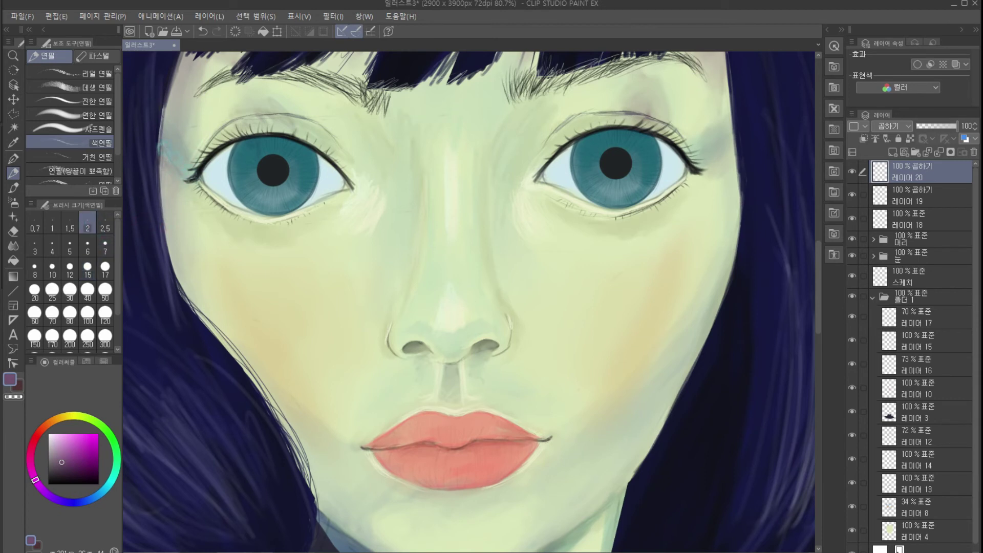
{"action": "left_click", "coordinate": [35, 246]}
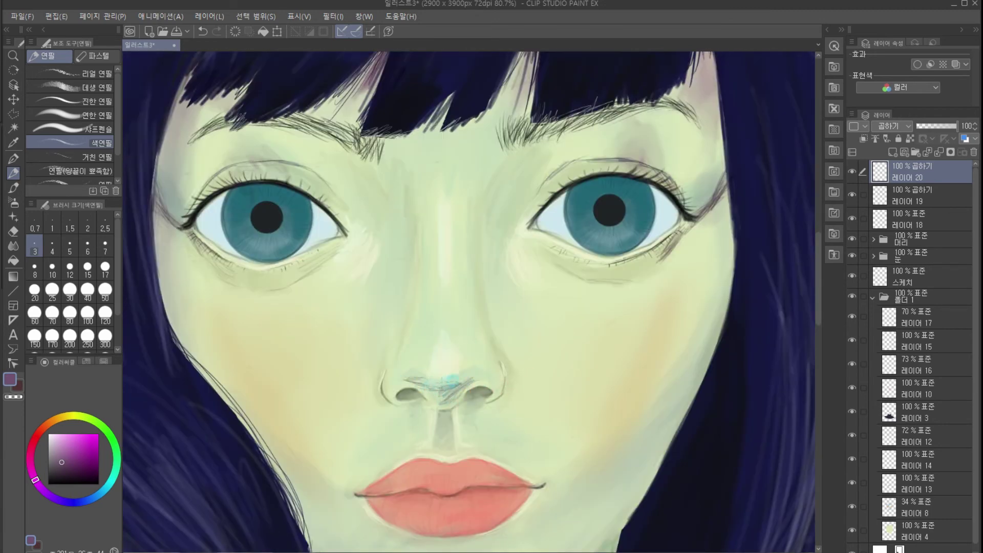
Blend the shadow under the nose tip at size 7 and shade around the nostril wings with the colored pencil.
{"action": "left_click", "coordinate": [12, 246]}
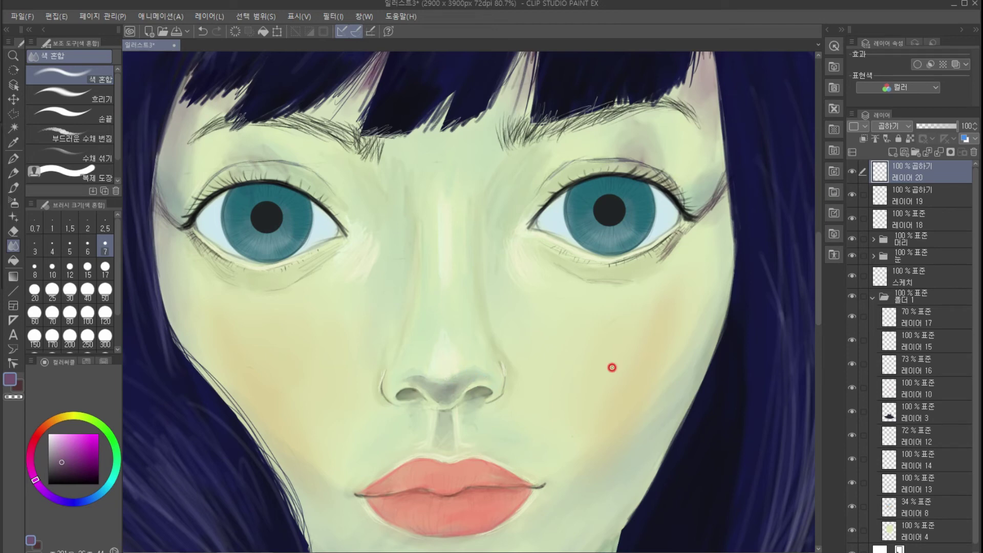
{"action": "left_click", "coordinate": [13, 173]}
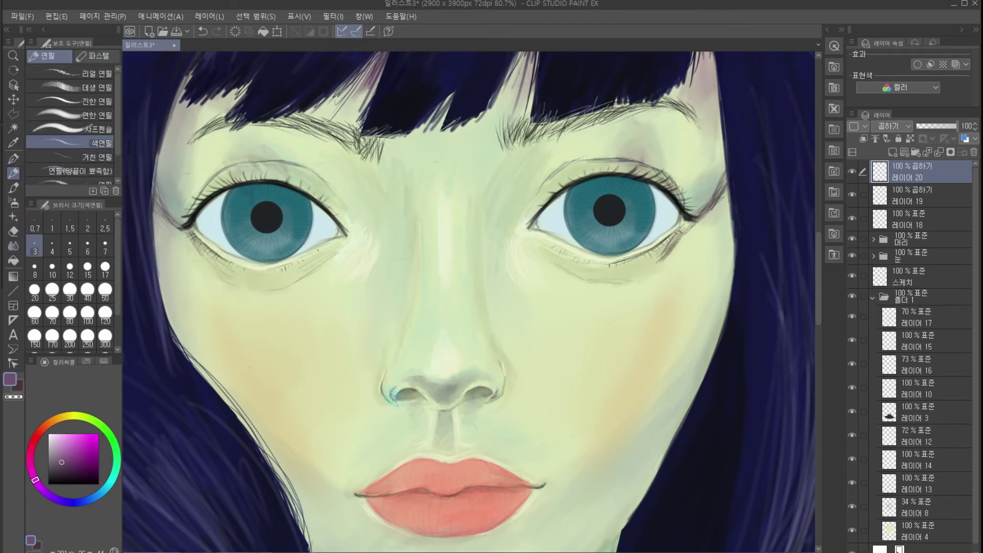
{"action": "key", "text": "j"}
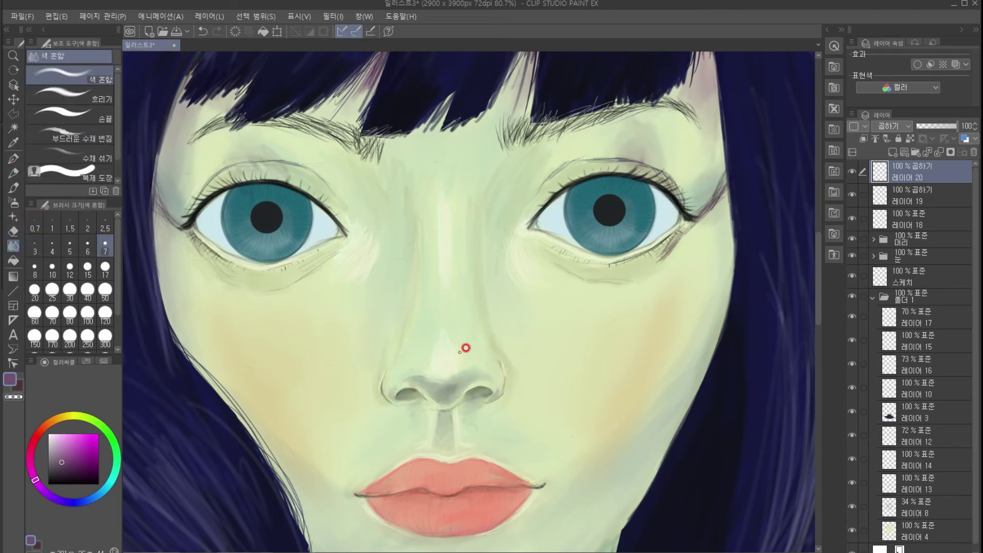
{"action": "scroll", "coordinate": [358, 350], "scroll_direction": "down", "scroll_amount": 3}
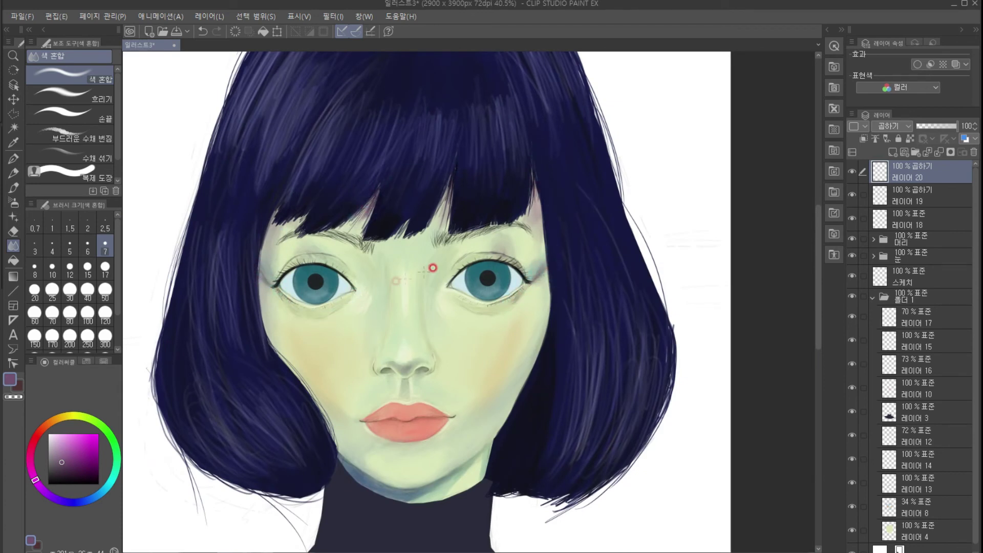
Soften the muted purple shading around the eyebrows and outer eye corners with the color blend tool at size 50.
{"action": "left_click", "coordinate": [105, 290]}
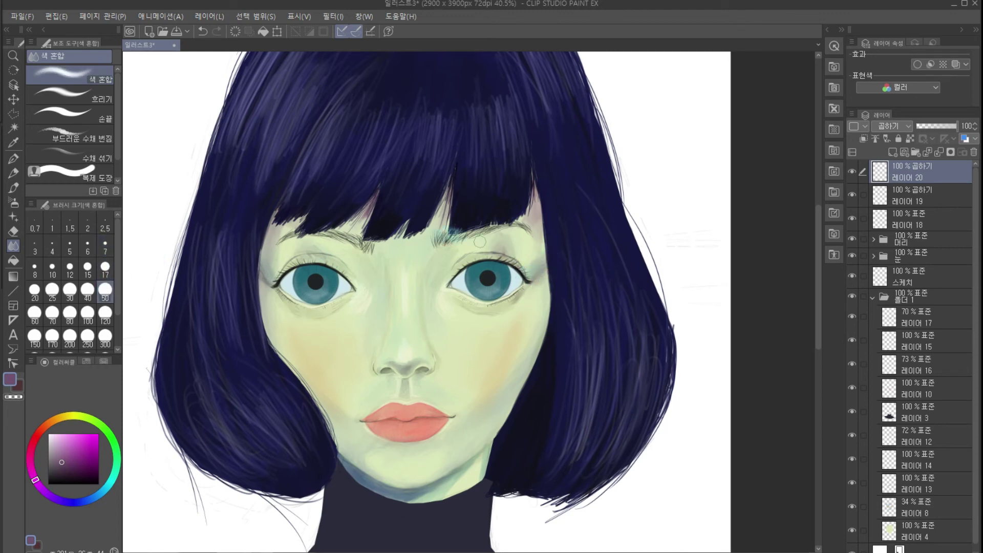
{"action": "scroll", "coordinate": [382, 291], "scroll_direction": "down", "scroll_amount": 1}
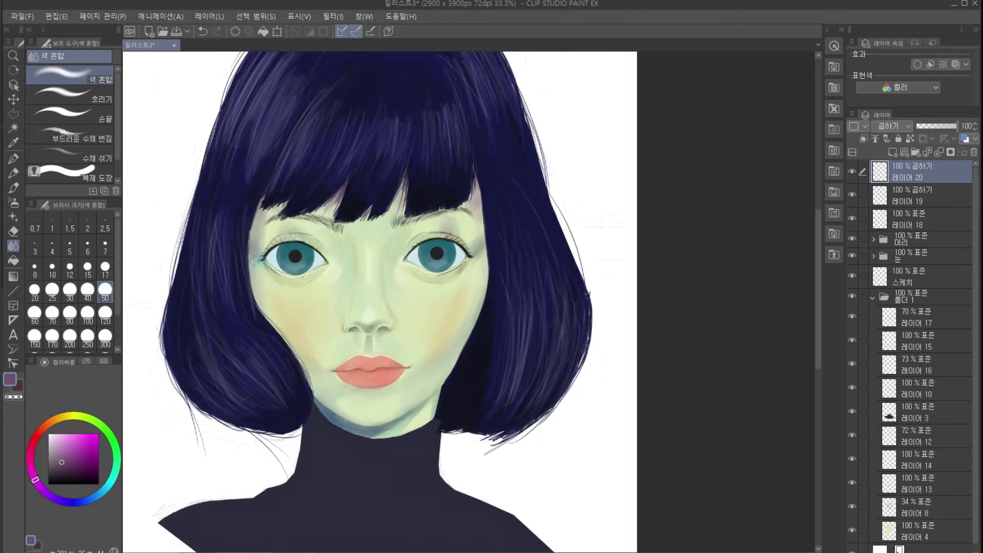
{"action": "scroll", "coordinate": [606, 413], "scroll_direction": "down", "scroll_amount": 3}
{"action": "scroll", "coordinate": [424, 388], "scroll_direction": "down", "scroll_amount": 1}
{"action": "scroll", "coordinate": [426, 387], "scroll_direction": "up", "scroll_amount": 1}
On a new layer, paint soft shadows in the inner eye sockets and along the nose bridge at size 50, and blend them.
{"action": "left_click", "coordinate": [885, 152]}
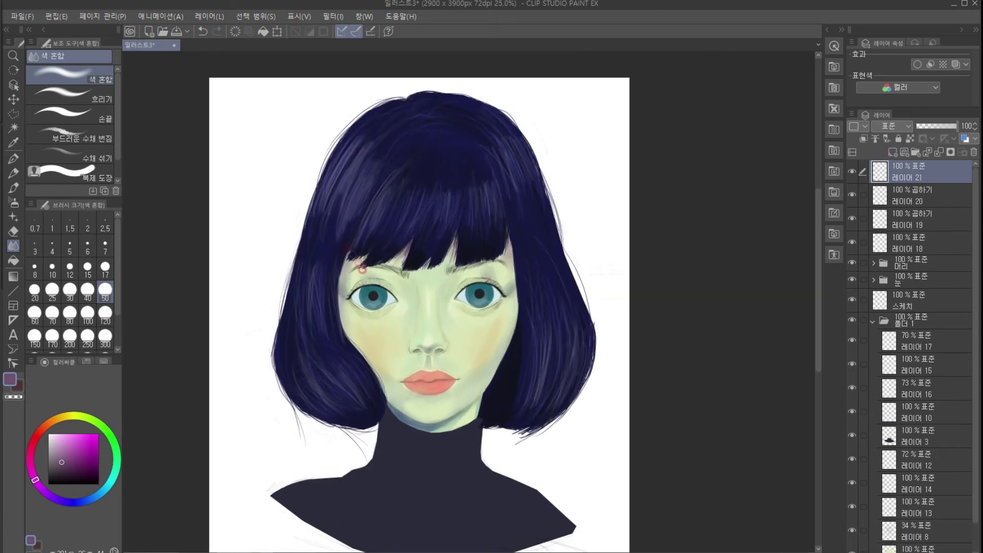
{"action": "key", "text": "b"}
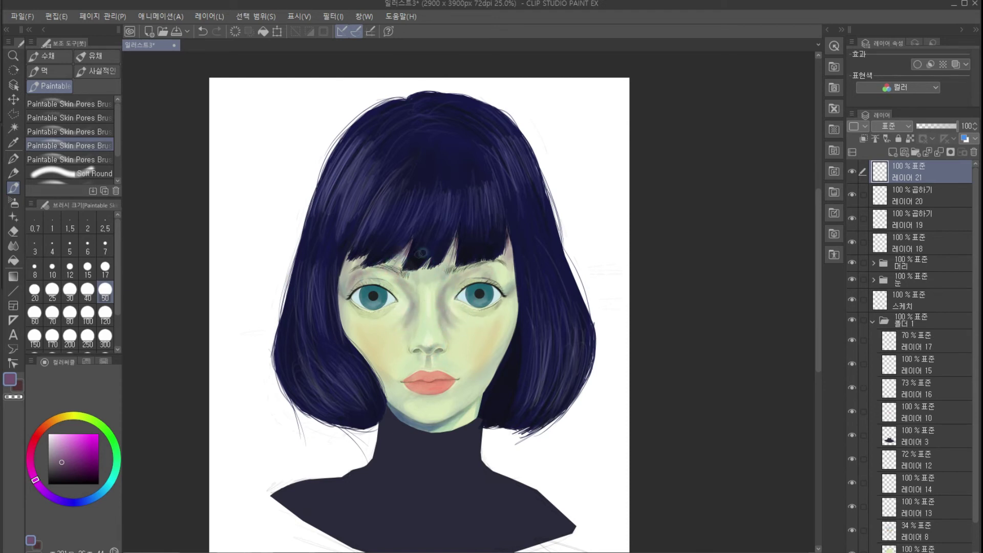
{"action": "key", "text": "j"}
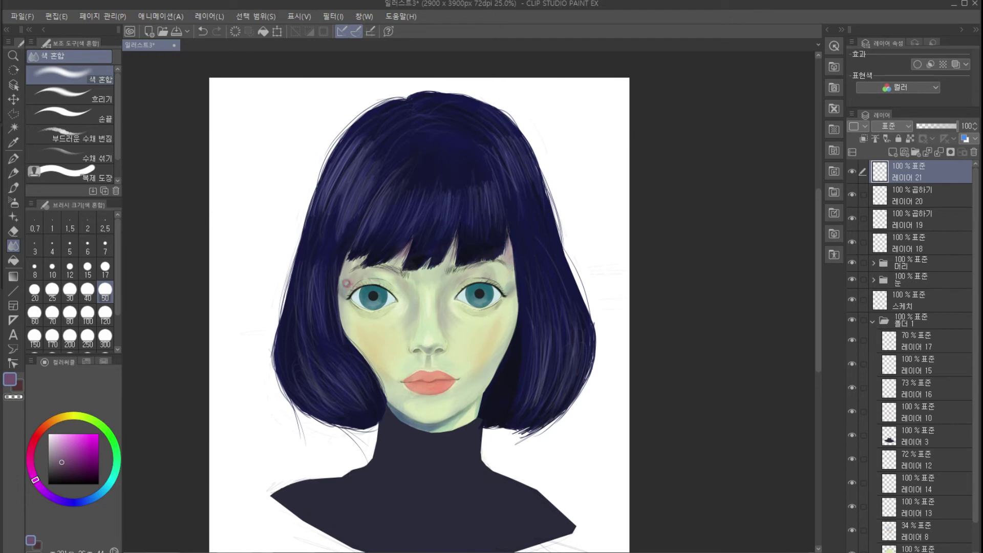
Lower the opacity of 레이어 21 to 68% and of the Multiply layer 레이어 20 to 76%.
{"action": "left_click", "coordinate": [911, 196]}
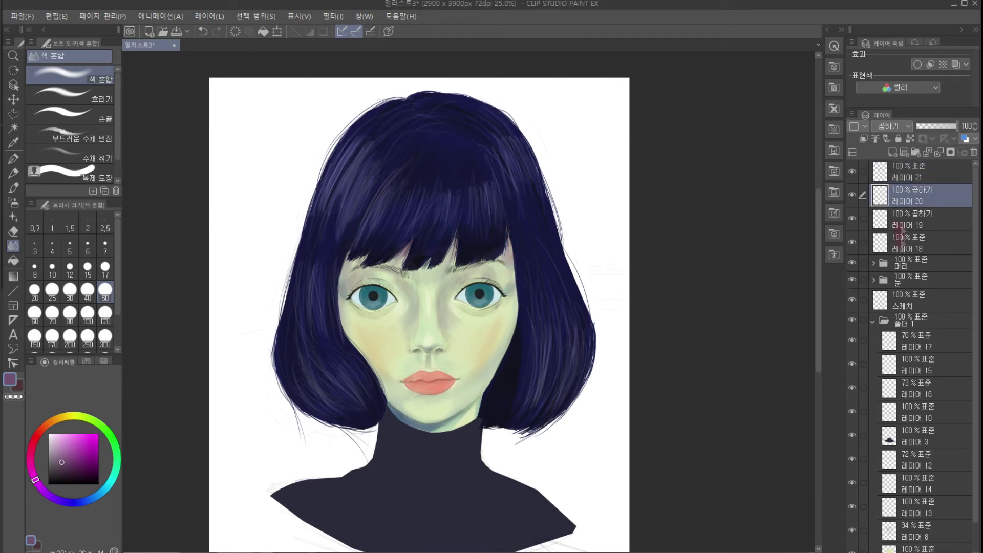
{"action": "left_click", "coordinate": [911, 219]}
{"action": "scroll", "coordinate": [478, 281], "scroll_direction": "up", "scroll_amount": 1}
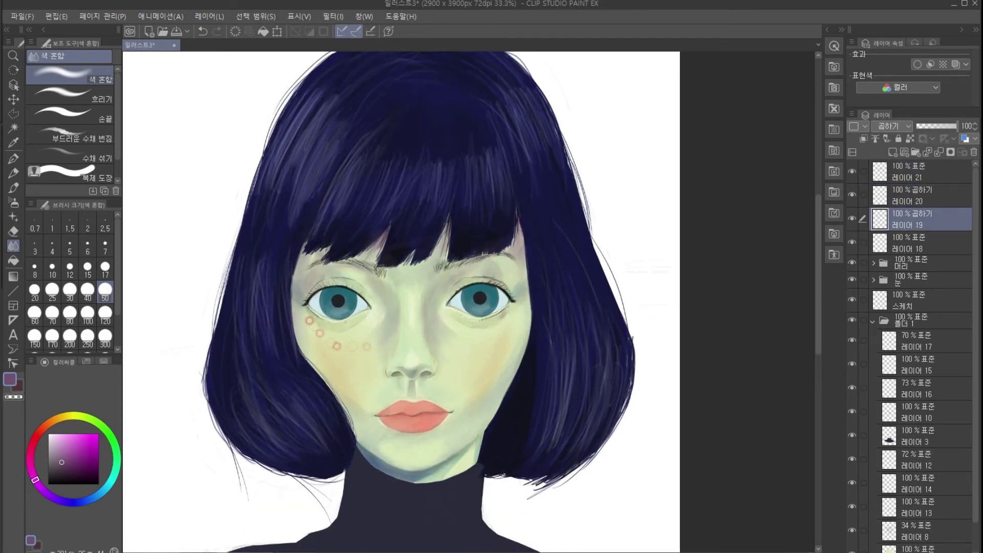
{"action": "left_click", "coordinate": [903, 169]}
{"action": "left_click_drag", "start_coordinate": [955, 126], "coordinate": [948, 128]}
{"action": "left_click", "coordinate": [920, 194]}
{"action": "key", "text": "ctrl+minus"}
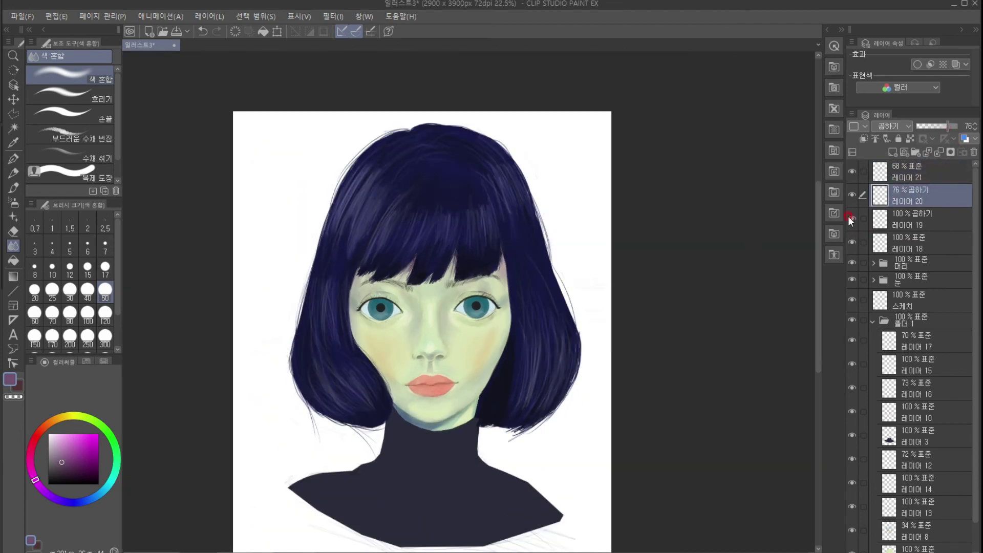
{"action": "left_click", "coordinate": [880, 224]}
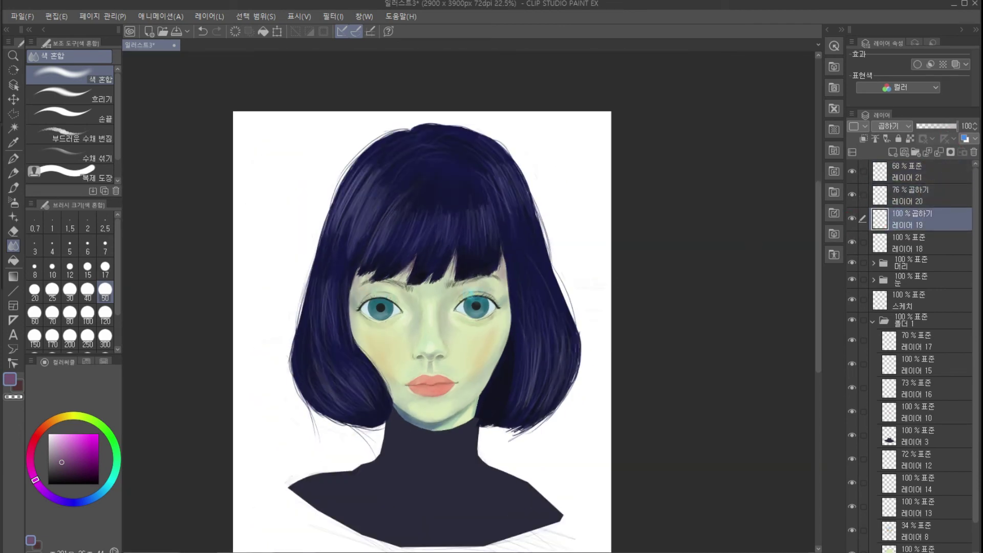
Select the turtleneck's shape from 레이어 3, fill it with near-black on a new layer above, and clear the selection.
{"action": "scroll", "coordinate": [460, 292], "scroll_direction": "up", "scroll_amount": 2}
{"action": "left_click_drag", "start_coordinate": [485, 463], "coordinate": [452, 299]}
{"action": "scroll", "coordinate": [452, 299], "scroll_direction": "down", "scroll_amount": 1}
{"action": "left_click_drag", "start_coordinate": [533, 310], "coordinate": [548, 356]}
{"action": "scroll", "coordinate": [924, 369], "scroll_direction": "down", "scroll_amount": 1}
{"action": "left_click", "coordinate": [888, 408], "text": "ctrl"}
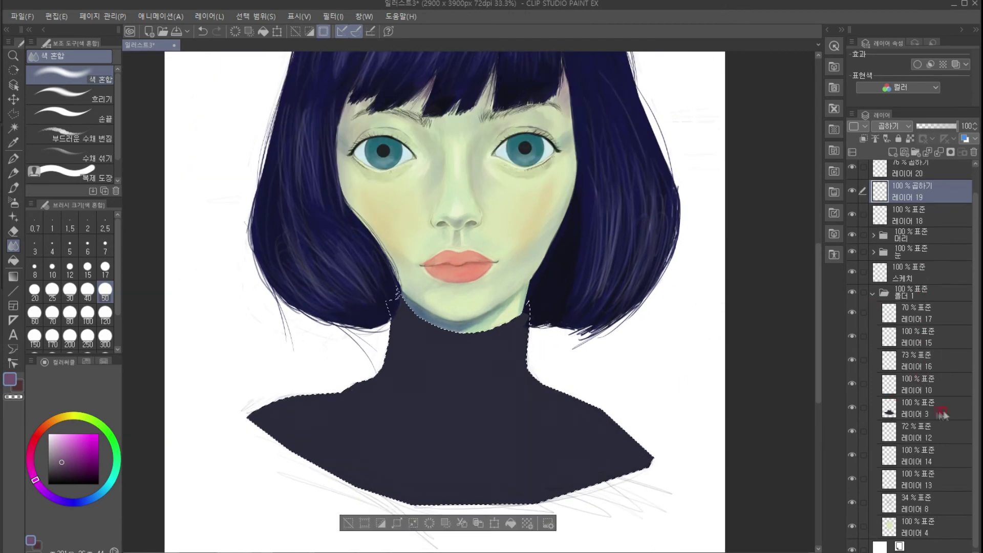
{"action": "left_click", "coordinate": [939, 410]}
{"action": "left_click", "coordinate": [893, 152]}
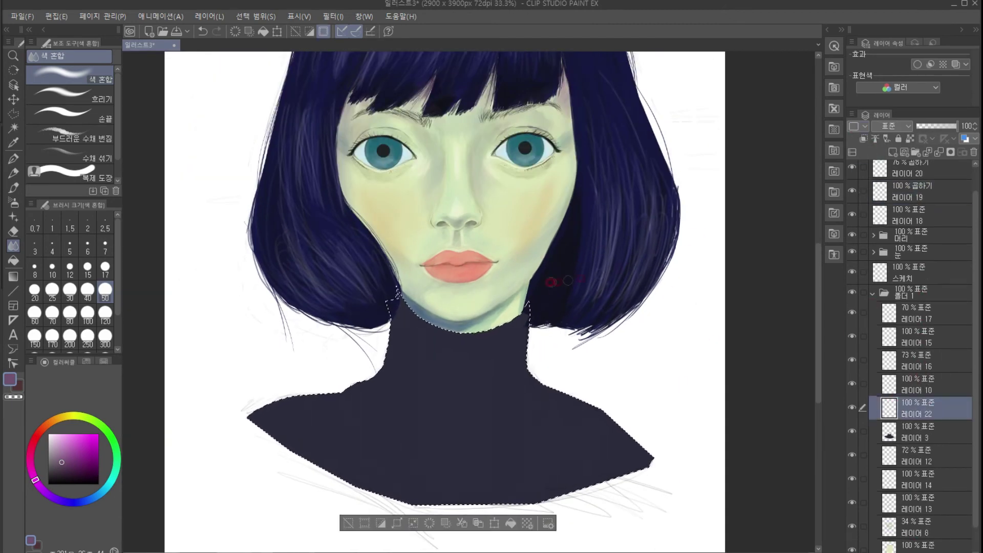
{"action": "left_click", "coordinate": [53, 477]}
{"action": "key", "text": "alt+BackSpace"}
{"action": "key", "text": "ctrl+d"}
{"action": "scroll", "coordinate": [216, 312], "scroll_direction": "up", "scroll_amount": 4}
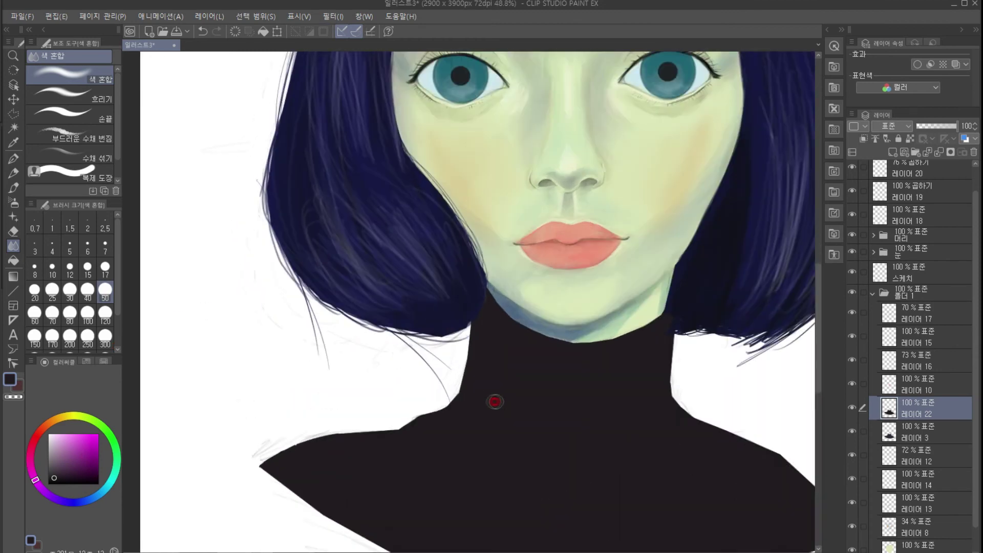
On a new layer, paint pale pink highlights along the collar rim, neck and lower fold with the Paintable Skin Pores brush at size 17.
{"action": "left_click", "coordinate": [58, 453]}
{"action": "left_click", "coordinate": [51, 435]}
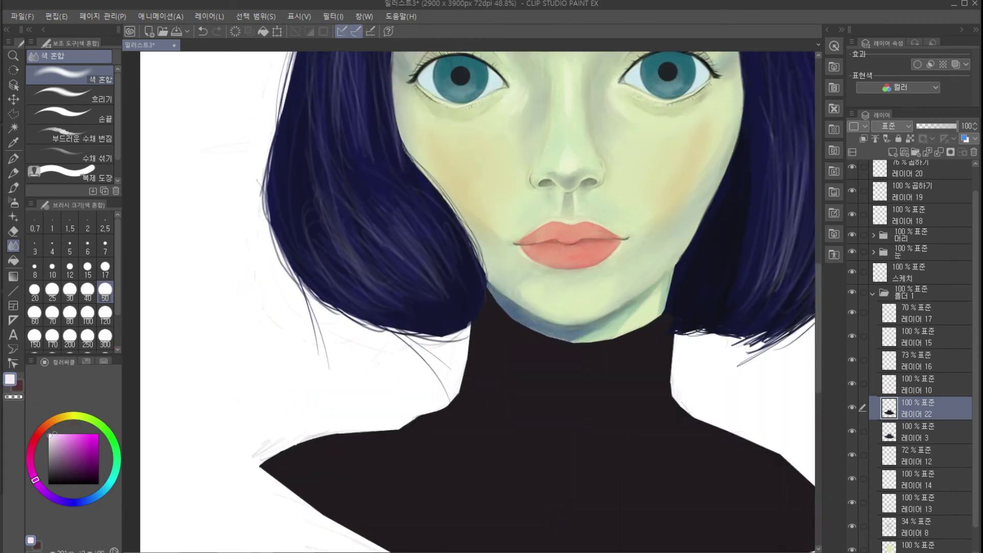
{"action": "left_click", "coordinate": [894, 152]}
{"action": "key", "text": "b"}
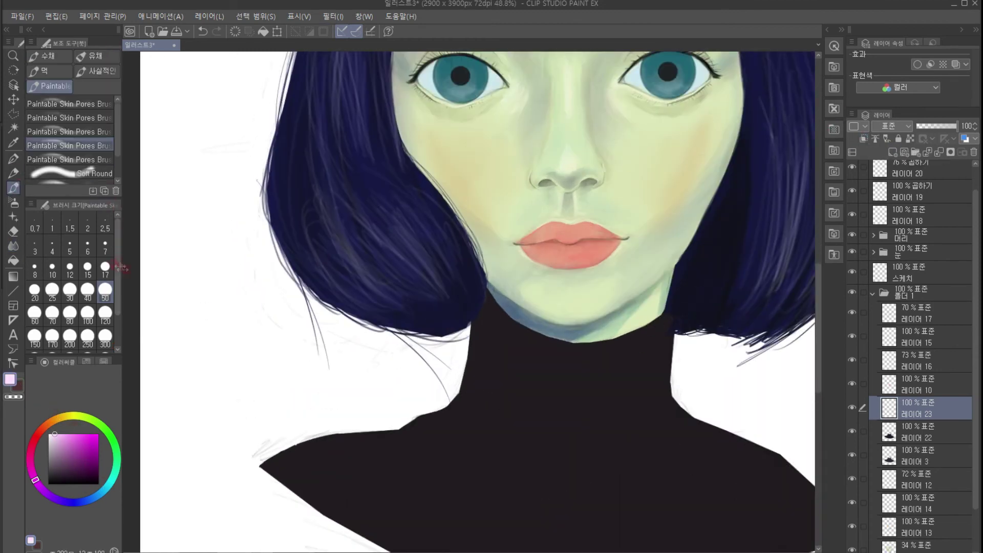
{"action": "left_click_drag", "start_coordinate": [659, 325], "coordinate": [583, 348]}
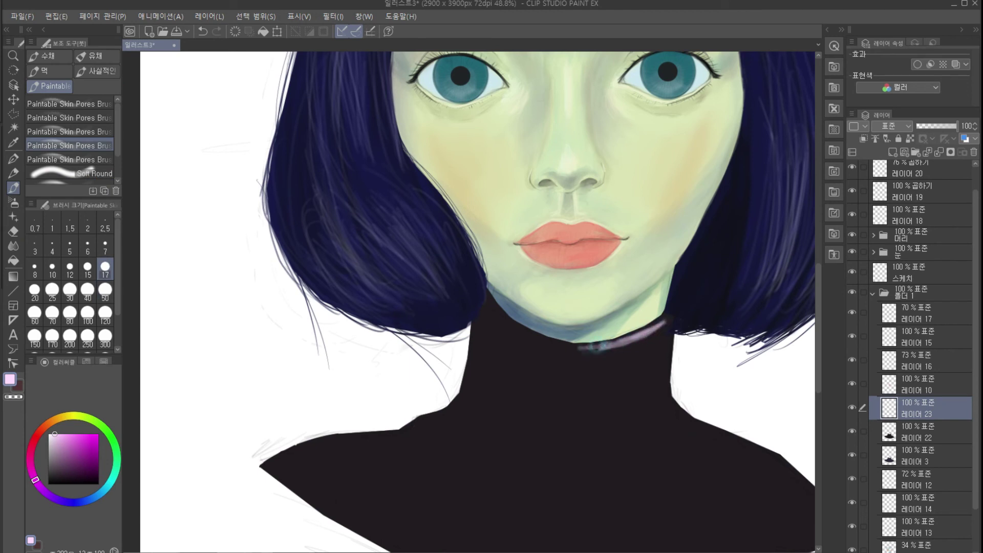
{"action": "mouse_move", "coordinate": [483, 293]}
{"action": "left_mouse_down"}
{"action": "mouse_move", "coordinate": [532, 338]}
{"action": "mouse_move", "coordinate": [602, 353]}
{"action": "mouse_move", "coordinate": [614, 378]}
{"action": "mouse_move", "coordinate": [476, 401]}
{"action": "mouse_move", "coordinate": [640, 425]}
{"action": "mouse_move", "coordinate": [605, 383]}
{"action": "mouse_move", "coordinate": [588, 435]}
{"action": "mouse_move", "coordinate": [619, 369]}
{"action": "mouse_move", "coordinate": [569, 379]}
{"action": "mouse_move", "coordinate": [587, 429]}
{"action": "mouse_move", "coordinate": [585, 395]}
{"action": "left_mouse_up"}
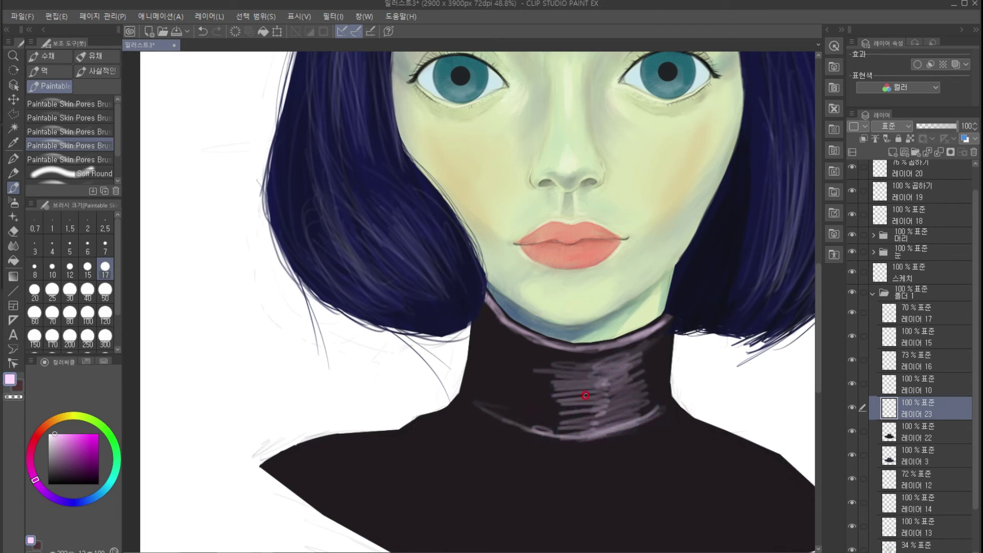
Blend the turtleneck highlights into the dark fabric and draw a near-black fold line along the collar's base with the colored pencil at size 3.
{"action": "key", "text": "j"}
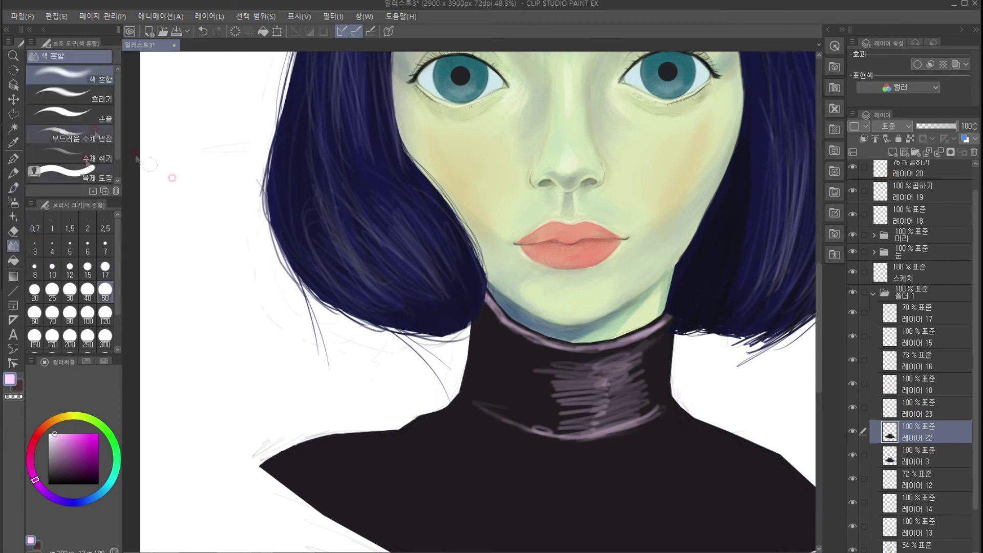
{"action": "mouse_move", "coordinate": [507, 418]}
{"action": "left_mouse_down"}
{"action": "mouse_move", "coordinate": [640, 410]}
{"action": "mouse_move", "coordinate": [635, 368]}
{"action": "mouse_move", "coordinate": [522, 345]}
{"action": "mouse_move", "coordinate": [499, 328]}
{"action": "mouse_move", "coordinate": [558, 394]}
{"action": "mouse_move", "coordinate": [551, 413]}
{"action": "left_mouse_up"}
{"action": "key", "text": "p"}
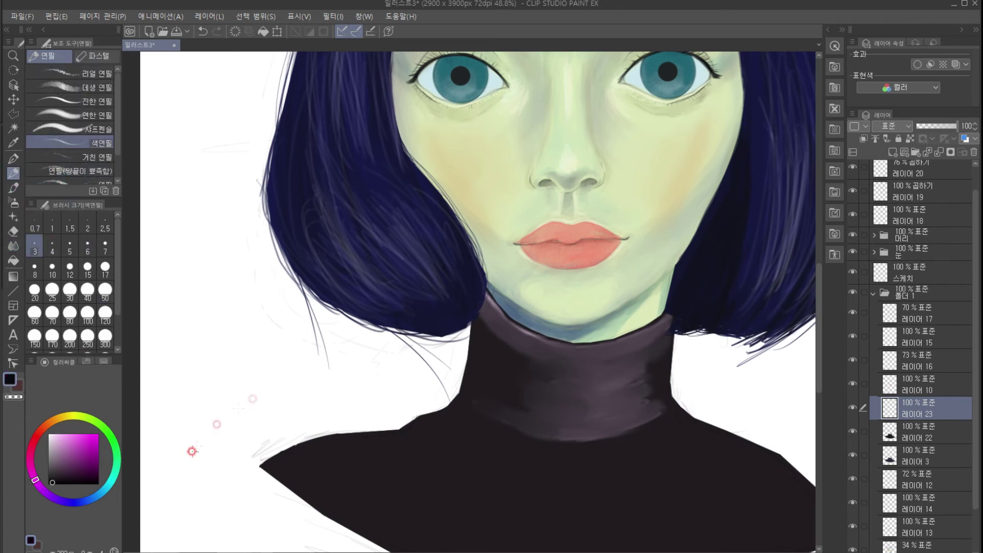
{"action": "mouse_move", "coordinate": [591, 440]}
{"action": "left_mouse_down"}
{"action": "mouse_move", "coordinate": [666, 410]}
{"action": "mouse_move", "coordinate": [582, 434]}
{"action": "mouse_move", "coordinate": [526, 434]}
{"action": "mouse_move", "coordinate": [461, 399]}
{"action": "left_mouse_up"}
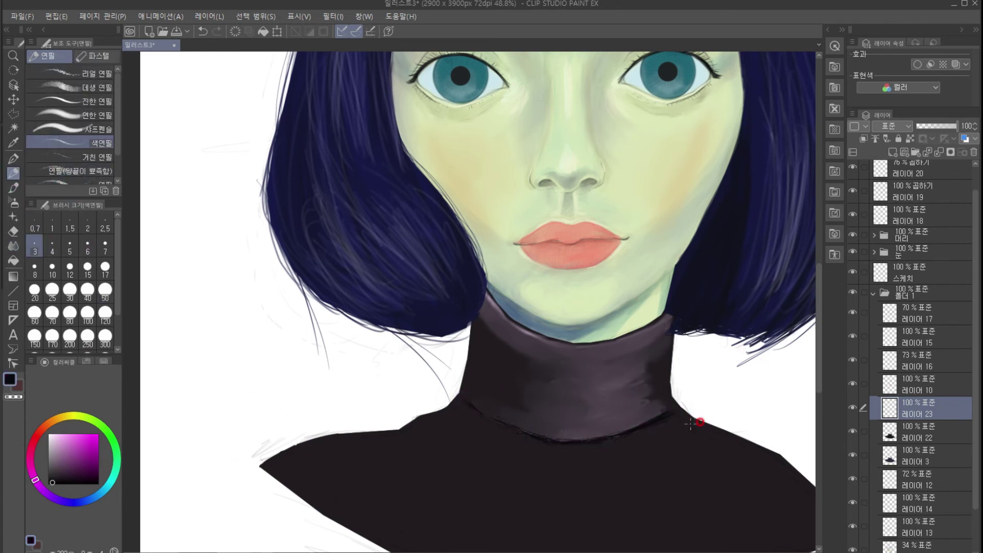
On a new layer above 레이어 23, draw dark vertical ribbing lines across the turtleneck collar with the Paintable Skin Pores brush at size 7.
{"action": "left_click", "coordinate": [893, 153]}
{"action": "key", "text": "b"}
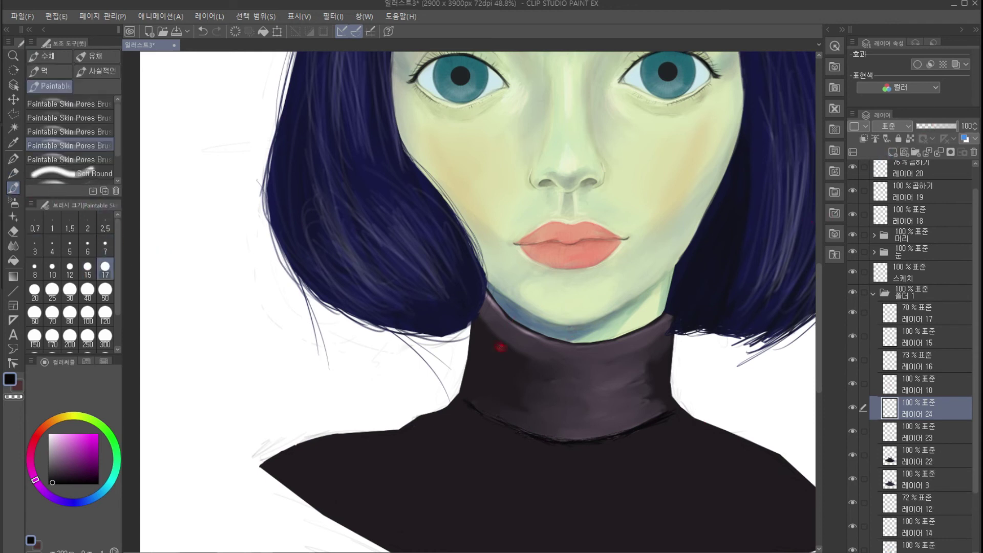
{"action": "left_click", "coordinate": [70, 267]}
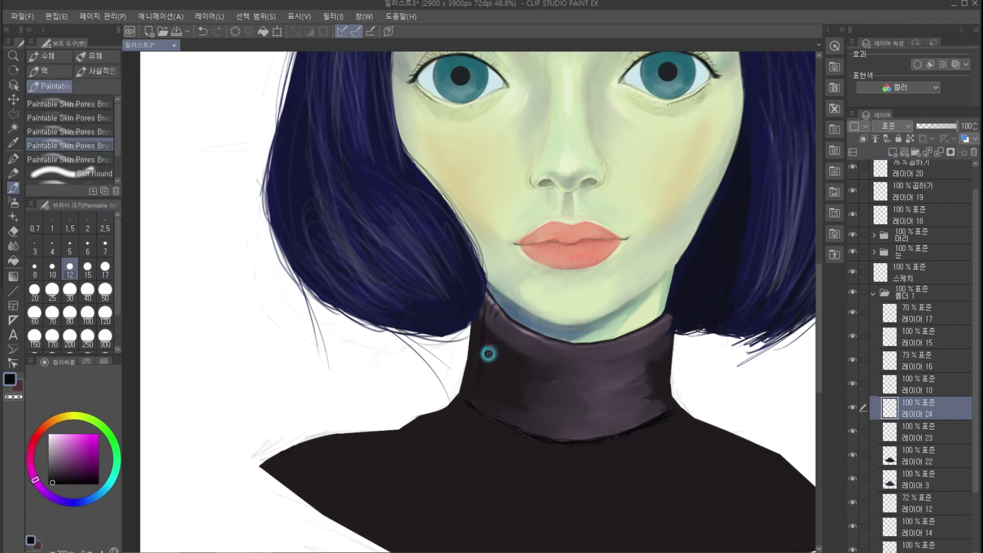
{"action": "left_click", "coordinate": [104, 246]}
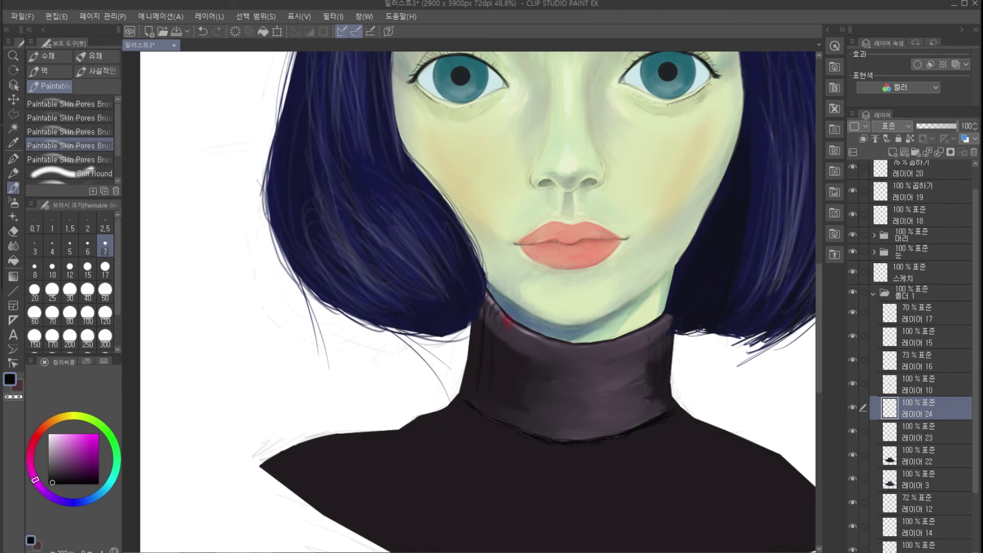
{"action": "left_click_drag", "start_coordinate": [602, 366], "coordinate": [603, 412]}
{"action": "left_click_drag", "start_coordinate": [636, 357], "coordinate": [628, 418]}
{"action": "mouse_move", "coordinate": [617, 366]}
{"action": "left_mouse_down"}
{"action": "mouse_move", "coordinate": [616, 410]}
{"action": "mouse_move", "coordinate": [598, 428]}
{"action": "left_mouse_up"}
{"action": "left_click_drag", "start_coordinate": [579, 368], "coordinate": [575, 437]}
{"action": "mouse_move", "coordinate": [558, 356]}
{"action": "left_mouse_down"}
{"action": "mouse_move", "coordinate": [561, 434]}
{"action": "mouse_move", "coordinate": [542, 428]}
{"action": "left_mouse_up"}
{"action": "left_click_drag", "start_coordinate": [507, 358], "coordinate": [504, 417]}
{"action": "left_click_drag", "start_coordinate": [587, 352], "coordinate": [586, 429]}
{"action": "mouse_move", "coordinate": [619, 361]}
{"action": "left_mouse_down"}
{"action": "mouse_move", "coordinate": [623, 429]}
{"action": "mouse_move", "coordinate": [642, 420]}
{"action": "left_mouse_up"}
Add short dark rib lines radiating from the collar's base onto the shoulders and chest.
{"action": "left_click_drag", "start_coordinate": [464, 406], "coordinate": [435, 425]}
{"action": "left_click_drag", "start_coordinate": [481, 418], "coordinate": [456, 441]}
{"action": "mouse_move", "coordinate": [522, 429]}
{"action": "left_mouse_down"}
{"action": "mouse_move", "coordinate": [463, 435]}
{"action": "mouse_move", "coordinate": [520, 445]}
{"action": "left_mouse_up"}
{"action": "left_click_drag", "start_coordinate": [551, 436], "coordinate": [549, 449]}
{"action": "mouse_move", "coordinate": [608, 433]}
{"action": "left_mouse_down"}
{"action": "mouse_move", "coordinate": [607, 451]}
{"action": "mouse_move", "coordinate": [640, 455]}
{"action": "left_mouse_up"}
{"action": "left_click_drag", "start_coordinate": [675, 412], "coordinate": [684, 431]}
{"action": "left_click_drag", "start_coordinate": [594, 436], "coordinate": [591, 455]}
{"action": "left_click_drag", "start_coordinate": [541, 451], "coordinate": [536, 494]}
{"action": "left_click_drag", "start_coordinate": [499, 451], "coordinate": [479, 484]}
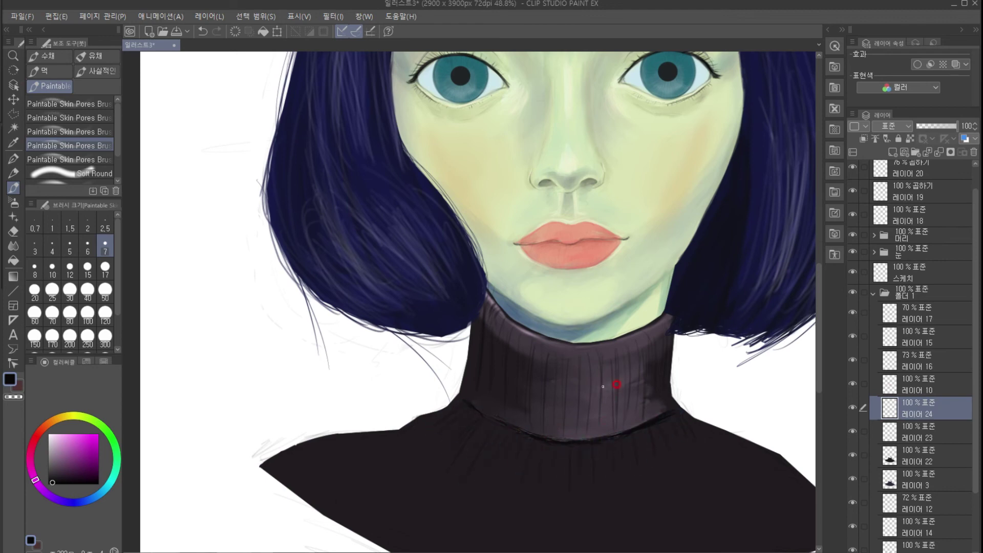
On a new layer, paint dark folds across the collar and chest at brush size 30, and set the layer to Multiply.
{"action": "key", "text": "ctrl+minus"}
{"action": "left_click_drag", "start_coordinate": [597, 390], "coordinate": [650, 381]}
{"action": "left_click", "coordinate": [892, 152]}
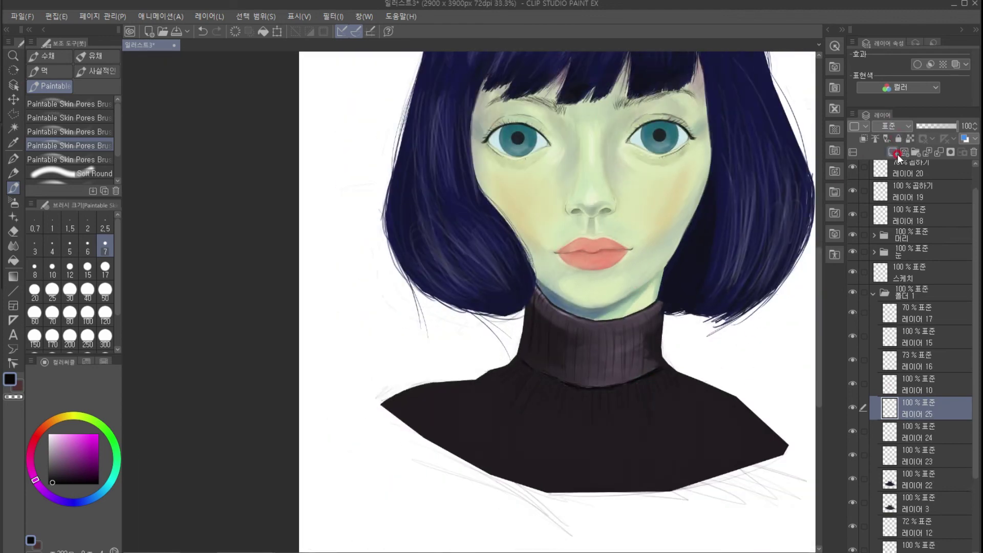
{"action": "left_click", "coordinate": [70, 292]}
{"action": "mouse_move", "coordinate": [616, 358]}
{"action": "left_mouse_down"}
{"action": "mouse_move", "coordinate": [655, 338]}
{"action": "mouse_move", "coordinate": [606, 336]}
{"action": "left_mouse_up"}
{"action": "mouse_move", "coordinate": [486, 390]}
{"action": "left_mouse_down"}
{"action": "mouse_move", "coordinate": [597, 430]}
{"action": "mouse_move", "coordinate": [701, 412]}
{"action": "left_mouse_up"}
{"action": "left_click_drag", "start_coordinate": [571, 437], "coordinate": [467, 386]}
{"action": "left_click", "coordinate": [891, 126]}
{"action": "left_click", "coordinate": [882, 169]}
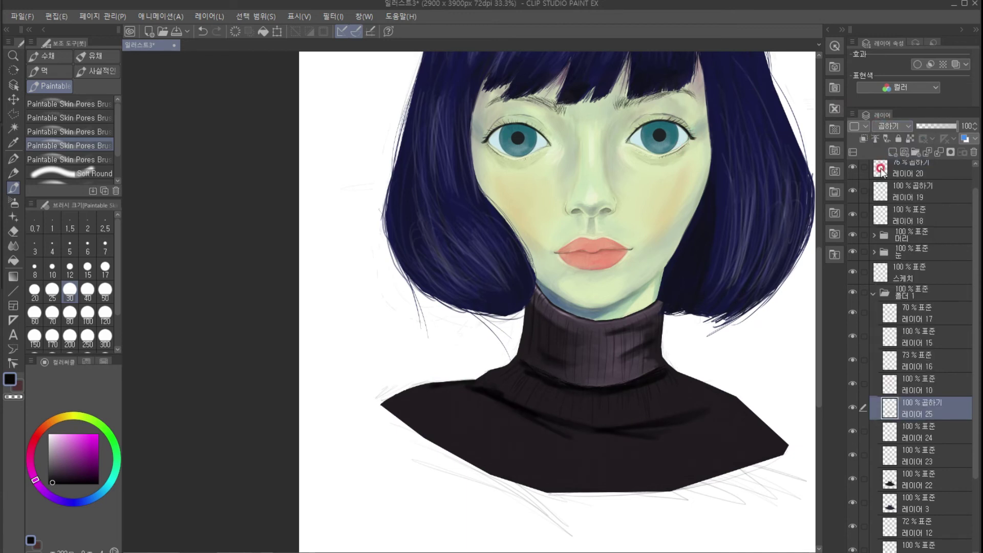
Sample the sweater's dark color and, on a new layer, brush ragged diagonal strokes past its right edge and along the lower-left edge.
{"action": "left_click", "coordinate": [482, 412], "text": "alt"}
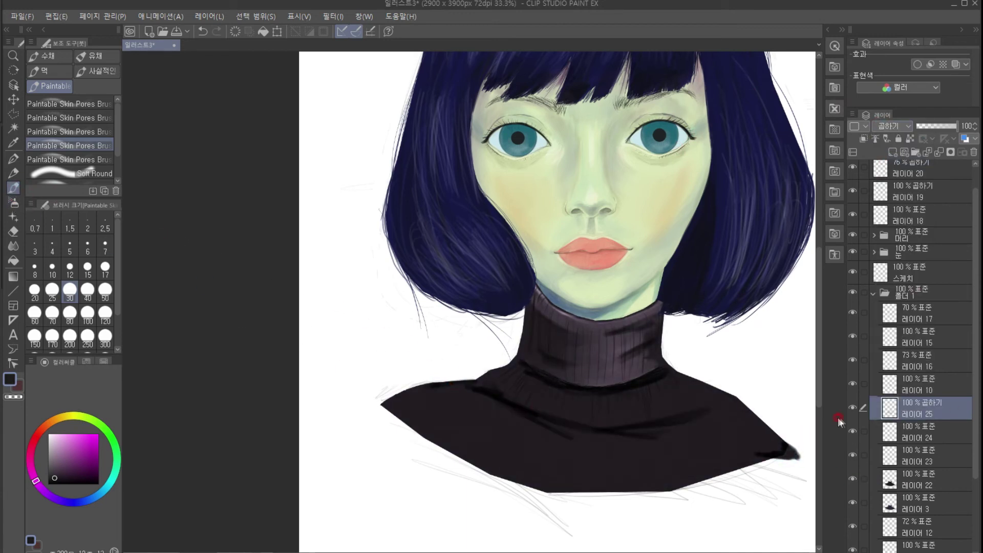
{"action": "left_click", "coordinate": [893, 152]}
{"action": "mouse_move", "coordinate": [727, 402]}
{"action": "left_mouse_down"}
{"action": "mouse_move", "coordinate": [791, 447]}
{"action": "mouse_move", "coordinate": [750, 481]}
{"action": "mouse_move", "coordinate": [722, 471]}
{"action": "mouse_move", "coordinate": [804, 453]}
{"action": "mouse_move", "coordinate": [737, 402]}
{"action": "mouse_move", "coordinate": [804, 438]}
{"action": "mouse_move", "coordinate": [768, 477]}
{"action": "left_mouse_up"}
{"action": "left_click_drag", "start_coordinate": [638, 470], "coordinate": [607, 441]}
{"action": "left_click_drag", "start_coordinate": [381, 396], "coordinate": [504, 464]}
{"action": "left_click_drag", "start_coordinate": [414, 434], "coordinate": [520, 481]}
{"action": "mouse_move", "coordinate": [393, 435]}
{"action": "left_mouse_down"}
{"action": "mouse_move", "coordinate": [496, 487]}
{"action": "mouse_move", "coordinate": [566, 493]}
{"action": "left_mouse_up"}
{"action": "left_click_drag", "start_coordinate": [490, 457], "coordinate": [593, 503]}
{"action": "mouse_move", "coordinate": [481, 450]}
{"action": "left_mouse_down"}
{"action": "mouse_move", "coordinate": [621, 523]}
{"action": "mouse_move", "coordinate": [598, 520]}
{"action": "left_mouse_up"}
{"action": "left_click_drag", "start_coordinate": [446, 459], "coordinate": [567, 515]}
{"action": "left_click_drag", "start_coordinate": [478, 474], "coordinate": [565, 513]}
Extend the sweater's ragged lower edge with broad diagonal strokes on both sides at brush size 70, and brush over the chest.
{"action": "left_click", "coordinate": [52, 315]}
{"action": "left_click_drag", "start_coordinate": [409, 430], "coordinate": [491, 469]}
{"action": "mouse_move", "coordinate": [394, 419]}
{"action": "left_mouse_down"}
{"action": "mouse_move", "coordinate": [509, 473]}
{"action": "mouse_move", "coordinate": [568, 522]}
{"action": "left_mouse_up"}
{"action": "left_click_drag", "start_coordinate": [340, 412], "coordinate": [538, 520]}
{"action": "left_click_drag", "start_coordinate": [322, 429], "coordinate": [552, 538]}
{"action": "mouse_move", "coordinate": [487, 451]}
{"action": "left_mouse_down"}
{"action": "mouse_move", "coordinate": [660, 512]}
{"action": "mouse_move", "coordinate": [721, 504]}
{"action": "left_mouse_up"}
{"action": "left_click_drag", "start_coordinate": [622, 456], "coordinate": [765, 491]}
{"action": "left_click_drag", "start_coordinate": [660, 453], "coordinate": [814, 494]}
{"action": "left_click_drag", "start_coordinate": [732, 450], "coordinate": [798, 496]}
{"action": "left_click_drag", "start_coordinate": [648, 457], "coordinate": [784, 499]}
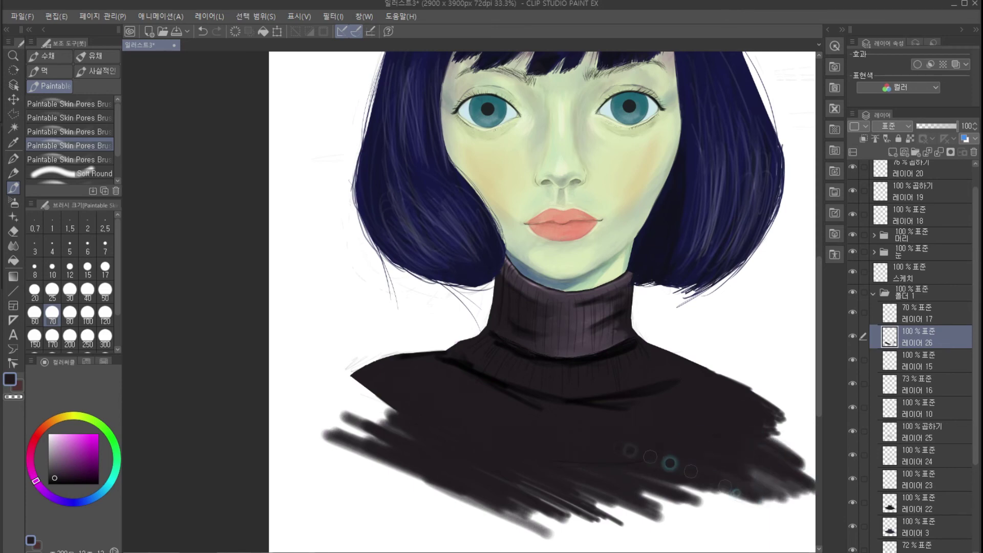
{"action": "left_click_drag", "start_coordinate": [661, 481], "coordinate": [763, 534]}
{"action": "left_click_drag", "start_coordinate": [648, 484], "coordinate": [762, 540]}
{"action": "left_click_drag", "start_coordinate": [614, 484], "coordinate": [523, 347]}
{"action": "left_click_drag", "start_coordinate": [550, 357], "coordinate": [689, 417]}
{"action": "left_click_drag", "start_coordinate": [588, 352], "coordinate": [709, 409]}
{"action": "mouse_move", "coordinate": [512, 356]}
{"action": "left_mouse_down"}
{"action": "mouse_move", "coordinate": [614, 402]}
{"action": "mouse_move", "coordinate": [563, 412]}
{"action": "left_mouse_up"}
{"action": "left_click_drag", "start_coordinate": [451, 348], "coordinate": [545, 398]}
{"action": "left_click_drag", "start_coordinate": [256, 246], "coordinate": [333, 306]}
{"action": "mouse_move", "coordinate": [646, 265]}
{"action": "left_mouse_down"}
{"action": "mouse_move", "coordinate": [702, 285]}
{"action": "mouse_move", "coordinate": [719, 305]}
{"action": "left_mouse_up"}
Select all the portrait's layers down to 레이어 4 and move the whole figure slightly left and up on the canvas.
{"action": "scroll", "coordinate": [465, 127], "scroll_direction": "down", "scroll_amount": 2}
{"action": "left_click_drag", "start_coordinate": [466, 127], "coordinate": [445, 280]}
{"action": "scroll", "coordinate": [932, 197], "scroll_direction": "up", "scroll_amount": 2}
{"action": "left_click", "coordinate": [933, 171]}
{"action": "scroll", "coordinate": [932, 463], "scroll_direction": "down", "scroll_amount": 5}
{"action": "left_click", "coordinate": [932, 524], "text": "shift"}
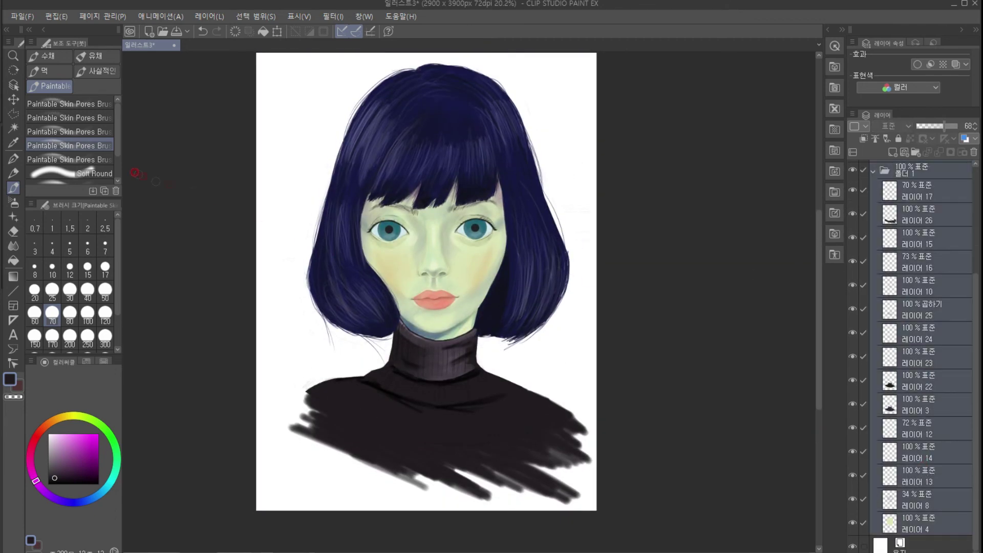
{"action": "left_click", "coordinate": [18, 100]}
{"action": "mouse_move", "coordinate": [435, 282]}
{"action": "left_mouse_down"}
{"action": "mouse_move", "coordinate": [413, 281]}
{"action": "mouse_move", "coordinate": [424, 279]}
{"action": "left_mouse_up"}
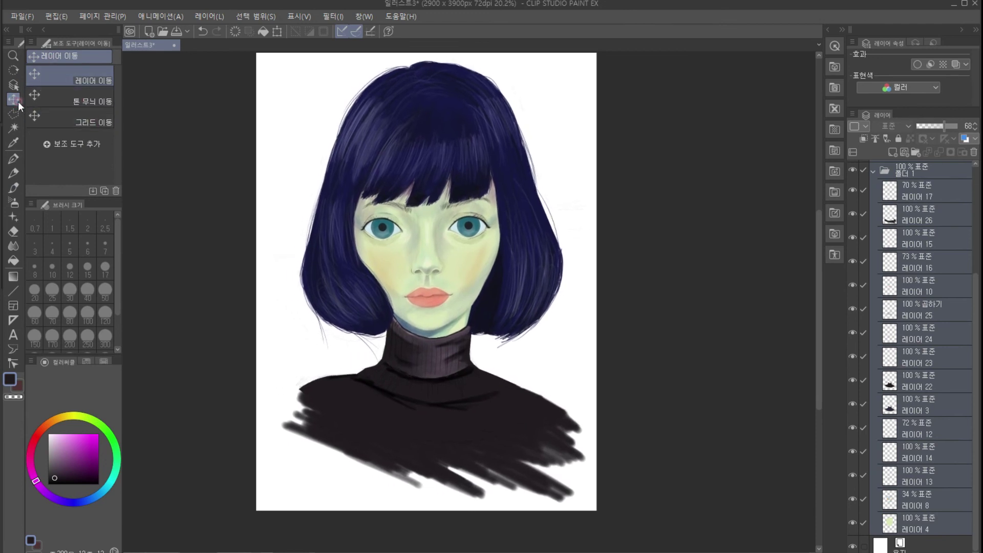
Add a new layer directly above the paper layer and fill it with a medium teal blue background.
{"action": "left_click", "coordinate": [919, 544]}
{"action": "left_click", "coordinate": [890, 153]}
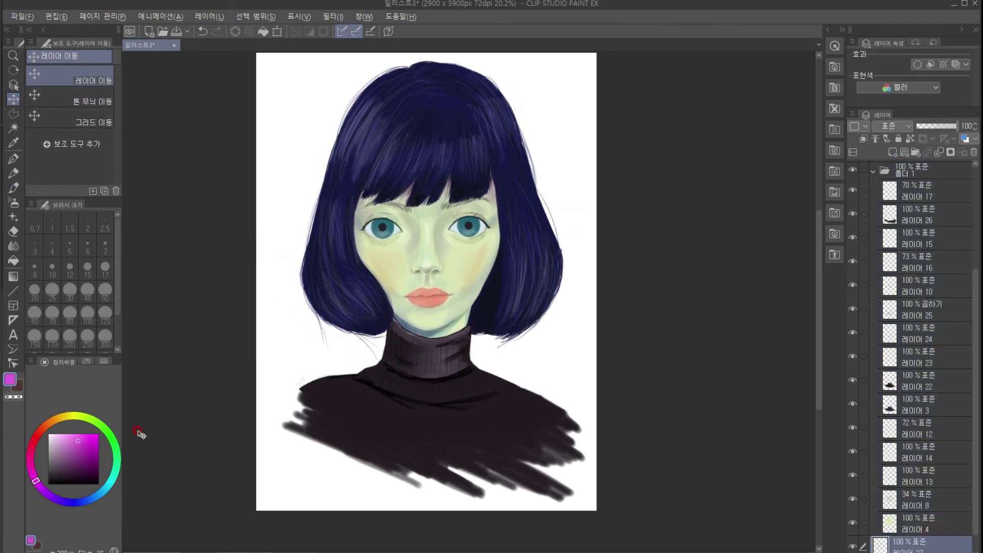
{"action": "key", "text": "alt+BackSpace"}
{"action": "key", "text": "alt+Delete"}
{"action": "left_click_drag", "start_coordinate": [36, 481], "coordinate": [102, 492]}
{"action": "key", "text": "alt+Delete"}
{"action": "scroll", "coordinate": [321, 409], "scroll_direction": "down", "scroll_amount": 2}
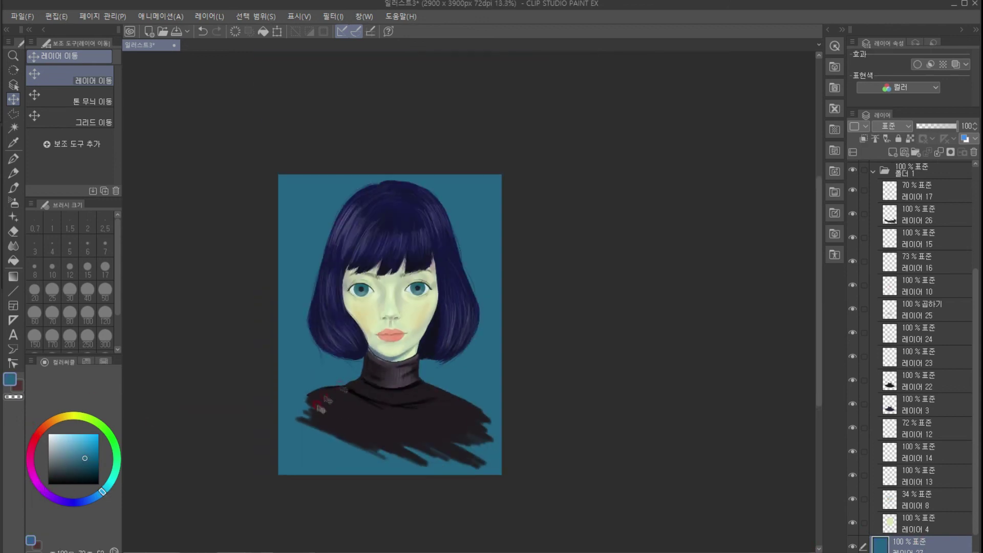
Duplicate the blue background layer 레이어 27, set the copy to Multiply, and lower its opacity to 54%.
{"action": "scroll", "coordinate": [939, 454], "scroll_direction": "down", "scroll_amount": 1}
{"action": "right_click", "coordinate": [939, 527]}
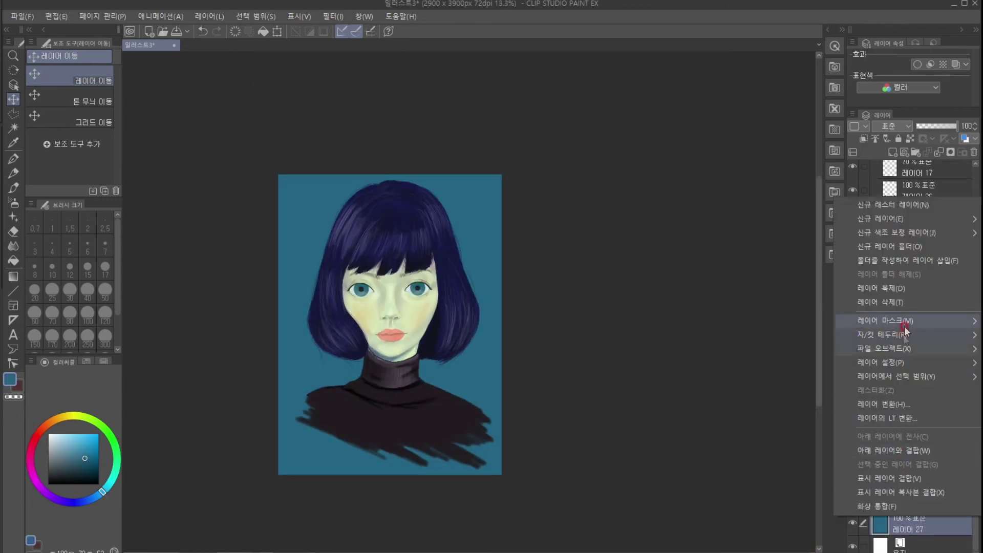
{"action": "left_click", "coordinate": [865, 289]}
{"action": "left_click", "coordinate": [13, 245]}
{"action": "left_click", "coordinate": [884, 128]}
{"action": "left_click", "coordinate": [886, 162]}
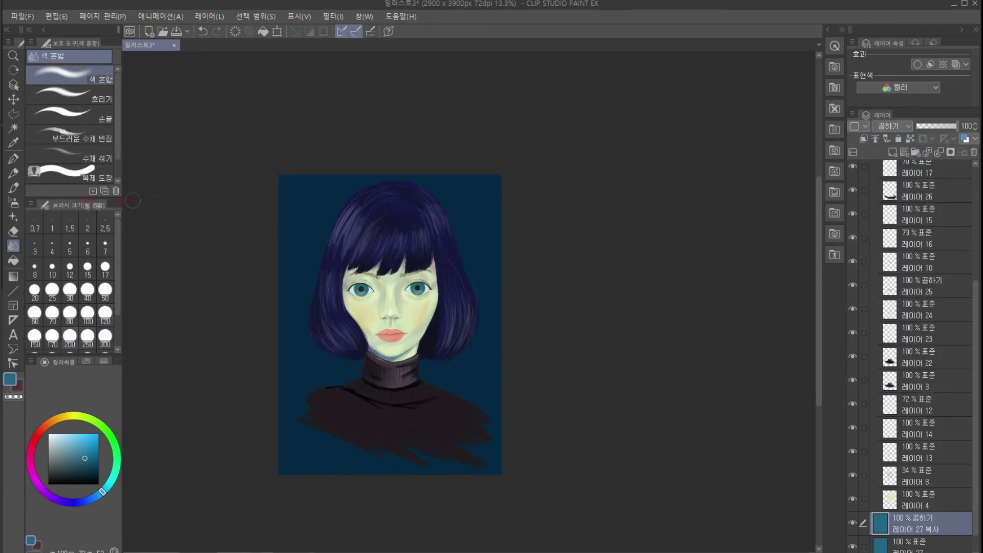
{"action": "left_click", "coordinate": [937, 126]}
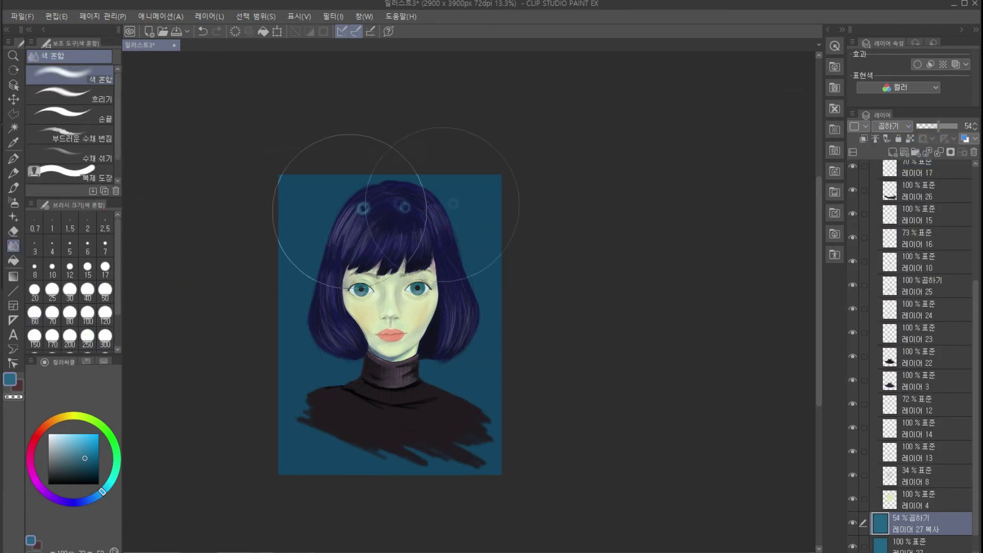
Erase the upper part of the Multiply background copy at size 300 and blend the edge into a soft gradient.
{"action": "left_click", "coordinate": [14, 231]}
{"action": "left_click", "coordinate": [70, 337]}
{"action": "left_click", "coordinate": [105, 336]}
{"action": "mouse_move", "coordinate": [549, 198]}
{"action": "left_mouse_down"}
{"action": "mouse_move", "coordinate": [217, 210]}
{"action": "mouse_move", "coordinate": [423, 252]}
{"action": "mouse_move", "coordinate": [504, 281]}
{"action": "mouse_move", "coordinate": [285, 324]}
{"action": "left_mouse_up"}
{"action": "key", "text": "j"}
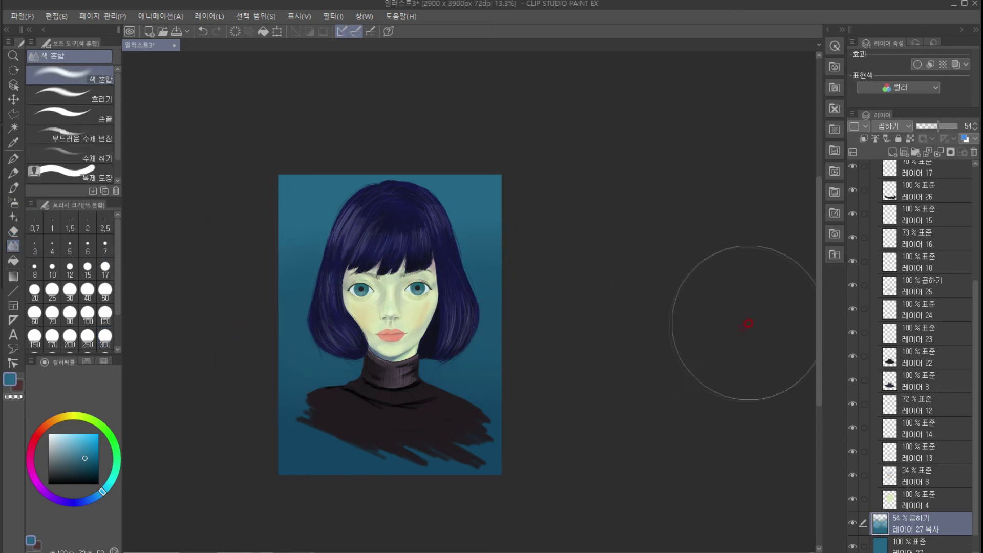
On a new Multiply layer, brush darker blue over the lower background, blend it smoothly, and lower the layer's opacity to 61%.
{"action": "scroll", "coordinate": [363, 395], "scroll_direction": "up", "scroll_amount": 4}
{"action": "left_click", "coordinate": [893, 152]}
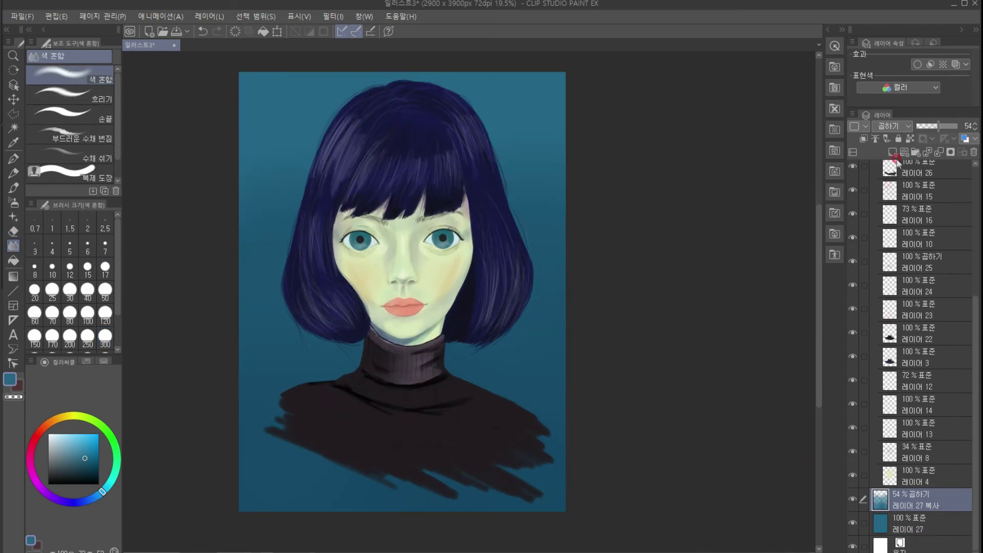
{"action": "key", "text": "b"}
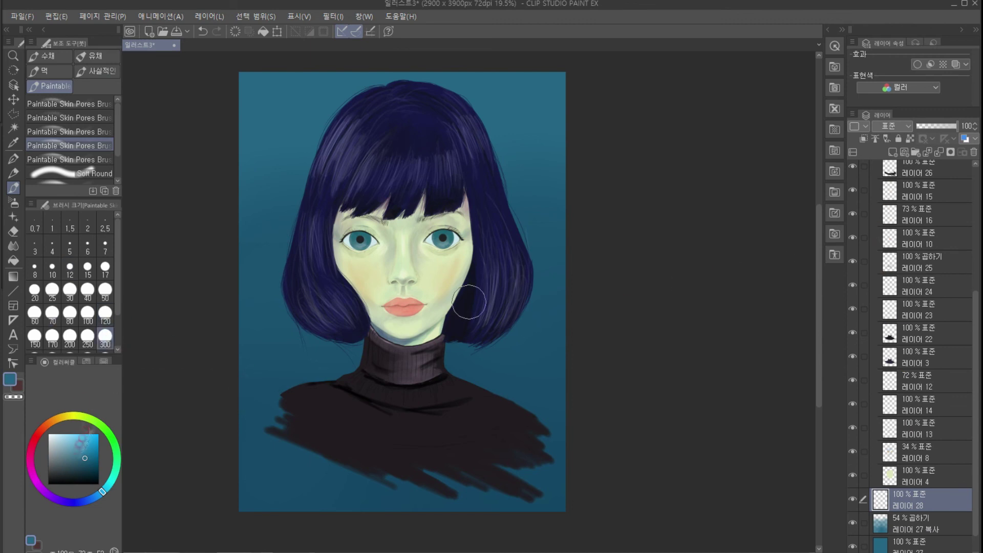
{"action": "mouse_move", "coordinate": [507, 436]}
{"action": "left_mouse_down"}
{"action": "mouse_move", "coordinate": [238, 436]}
{"action": "mouse_move", "coordinate": [564, 456]}
{"action": "mouse_move", "coordinate": [164, 488]}
{"action": "mouse_move", "coordinate": [456, 441]}
{"action": "left_mouse_up"}
{"action": "left_click", "coordinate": [892, 126]}
{"action": "left_click", "coordinate": [890, 158]}
{"action": "left_click_drag", "start_coordinate": [246, 396], "coordinate": [558, 381]}
{"action": "key", "text": "j"}
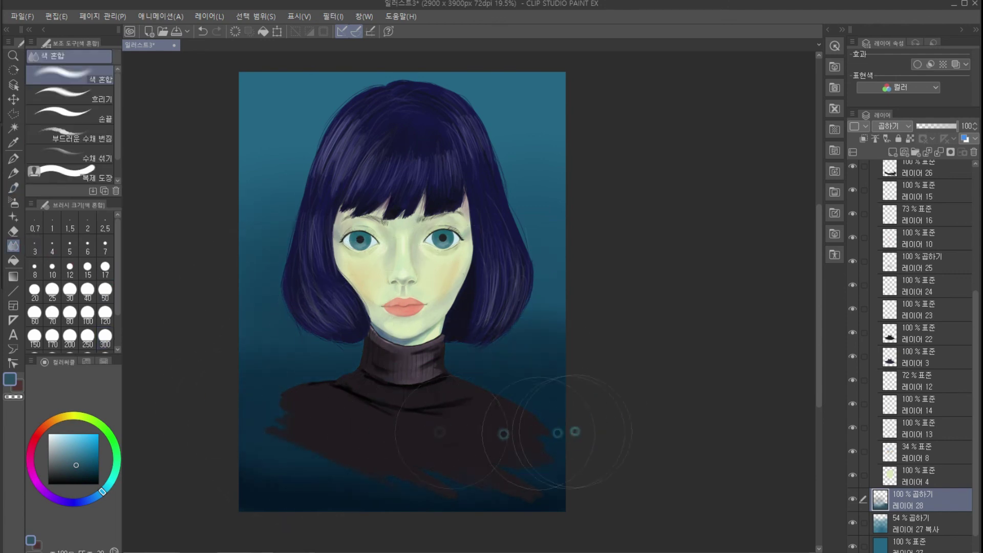
{"action": "left_click_drag", "start_coordinate": [952, 128], "coordinate": [941, 127]}
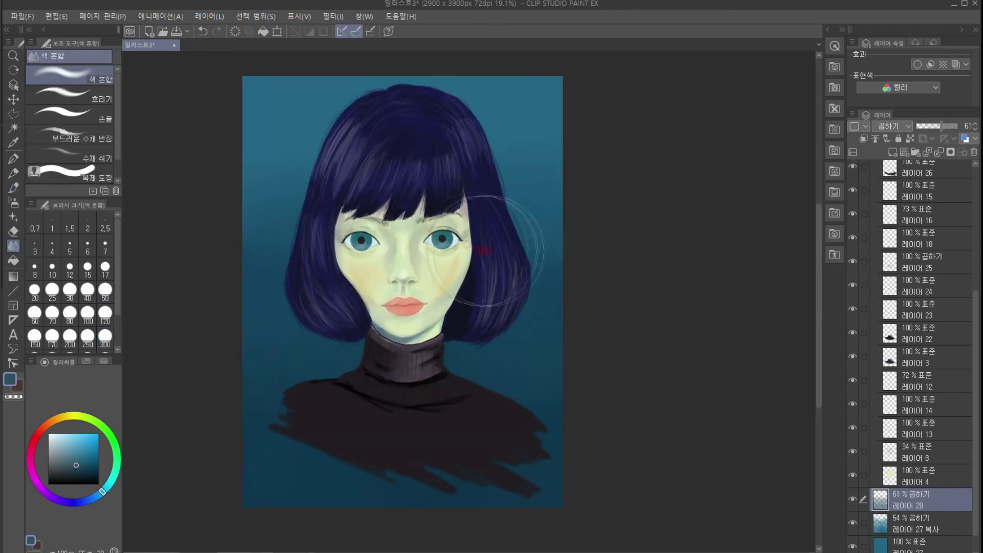
Add a Multiply layer above 레이어 11 복사 in the eye folder and set the colored pencil to size 17.
{"action": "scroll", "coordinate": [384, 277], "scroll_direction": "up", "scroll_amount": 2}
{"action": "left_click_drag", "start_coordinate": [431, 304], "coordinate": [438, 307]}
{"action": "scroll", "coordinate": [444, 304], "scroll_direction": "down", "scroll_amount": 1}
{"action": "scroll", "coordinate": [439, 307], "scroll_direction": "up", "scroll_amount": 1}
{"action": "scroll", "coordinate": [335, 338], "scroll_direction": "down", "scroll_amount": 2}
{"action": "left_click_drag", "start_coordinate": [405, 378], "coordinate": [425, 322]}
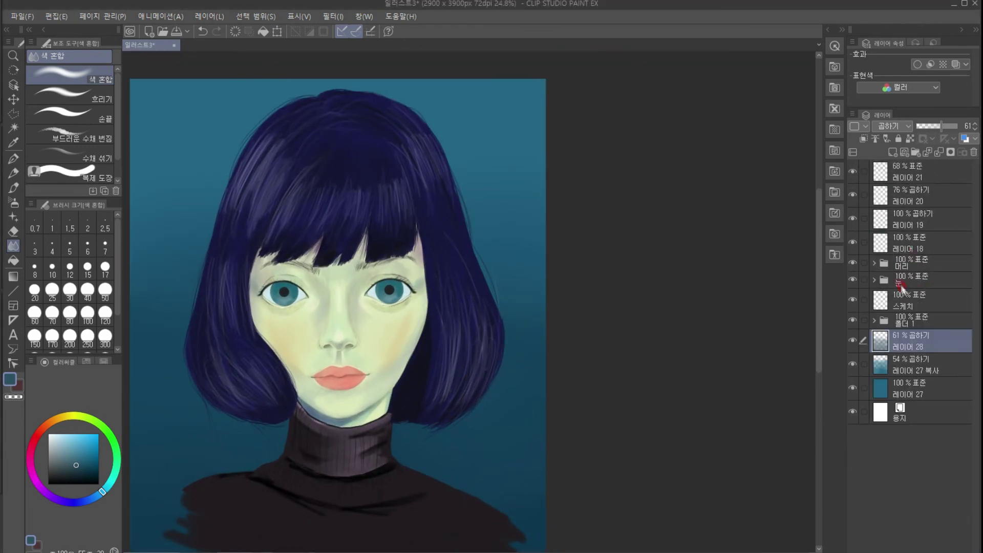
{"action": "left_click", "coordinate": [873, 280]}
{"action": "left_click", "coordinate": [909, 325]}
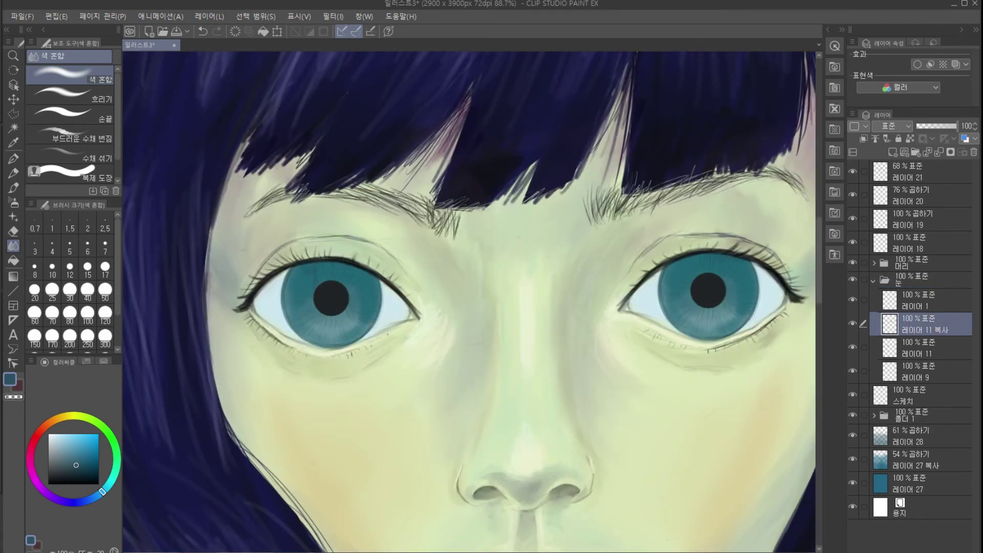
{"action": "key", "text": "p"}
{"action": "left_click", "coordinate": [864, 139]}
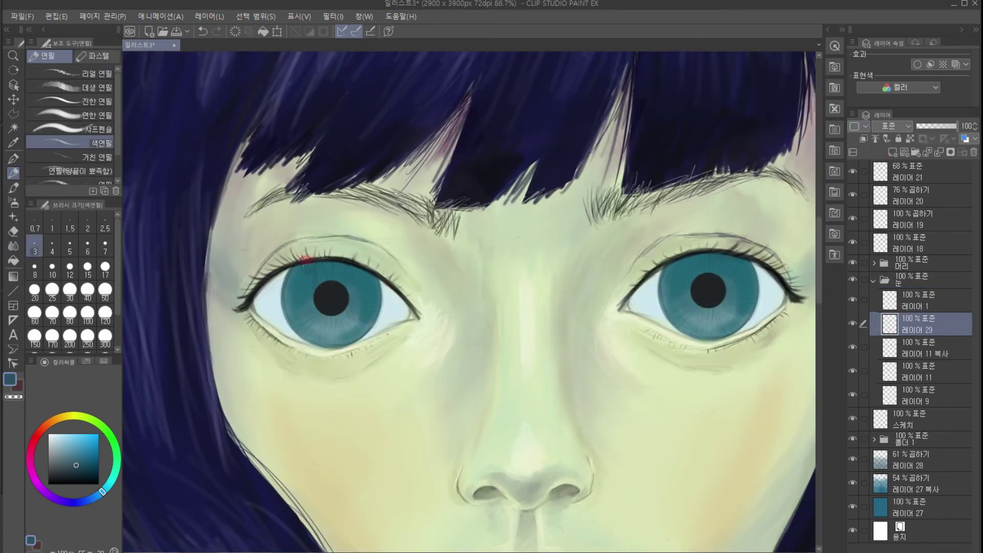
{"action": "left_click", "coordinate": [892, 126]}
{"action": "left_click", "coordinate": [903, 158]}
{"action": "left_click", "coordinate": [105, 269]}
Shade the tops of both eyeballs in blue beneath the upper lids and lower the shading layer's opacity to 59%.
{"action": "left_click_drag", "start_coordinate": [304, 267], "coordinate": [253, 305]}
{"action": "mouse_move", "coordinate": [356, 266]}
{"action": "left_mouse_down"}
{"action": "mouse_move", "coordinate": [404, 296]}
{"action": "mouse_move", "coordinate": [279, 275]}
{"action": "mouse_move", "coordinate": [253, 304]}
{"action": "left_mouse_up"}
{"action": "mouse_move", "coordinate": [333, 264]}
{"action": "left_mouse_down"}
{"action": "mouse_move", "coordinate": [366, 273]}
{"action": "mouse_move", "coordinate": [411, 311]}
{"action": "left_mouse_up"}
{"action": "mouse_move", "coordinate": [292, 273]}
{"action": "left_mouse_down"}
{"action": "mouse_move", "coordinate": [332, 267]}
{"action": "mouse_move", "coordinate": [259, 296]}
{"action": "left_mouse_up"}
{"action": "mouse_move", "coordinate": [327, 265]}
{"action": "left_mouse_down"}
{"action": "mouse_move", "coordinate": [419, 296]}
{"action": "mouse_move", "coordinate": [417, 310]}
{"action": "left_mouse_up"}
{"action": "mouse_move", "coordinate": [788, 294]}
{"action": "left_mouse_down"}
{"action": "mouse_move", "coordinate": [734, 261]}
{"action": "mouse_move", "coordinate": [703, 257]}
{"action": "mouse_move", "coordinate": [655, 278]}
{"action": "mouse_move", "coordinate": [625, 304]}
{"action": "left_mouse_up"}
{"action": "key", "text": "e"}
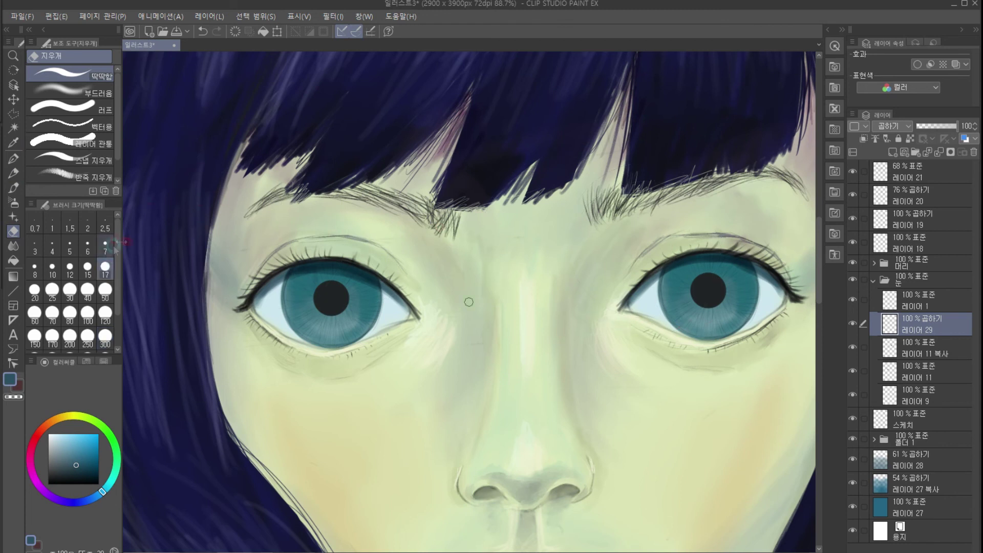
{"action": "key", "text": "p"}
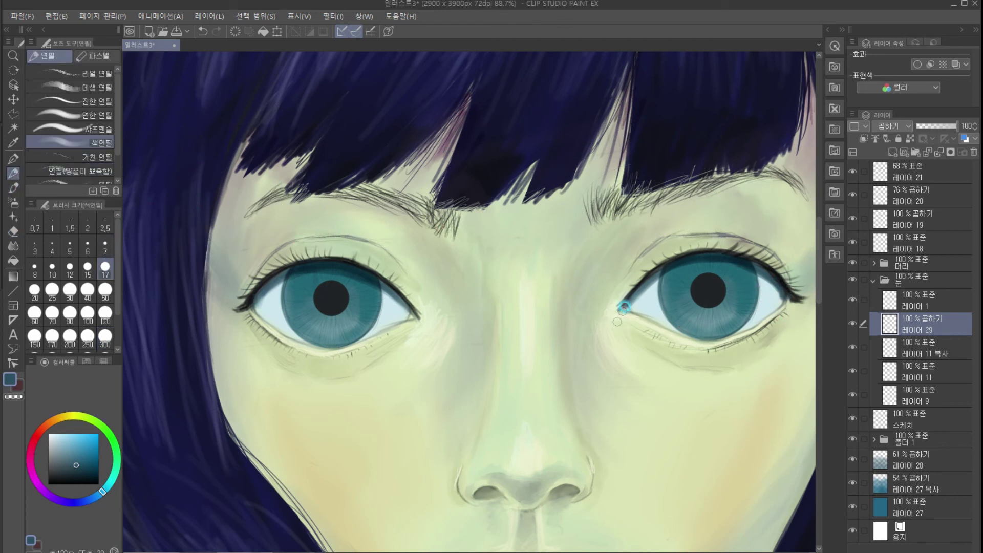
{"action": "left_click", "coordinate": [941, 132]}
{"action": "scroll", "coordinate": [704, 285], "scroll_direction": "down", "scroll_amount": 3}
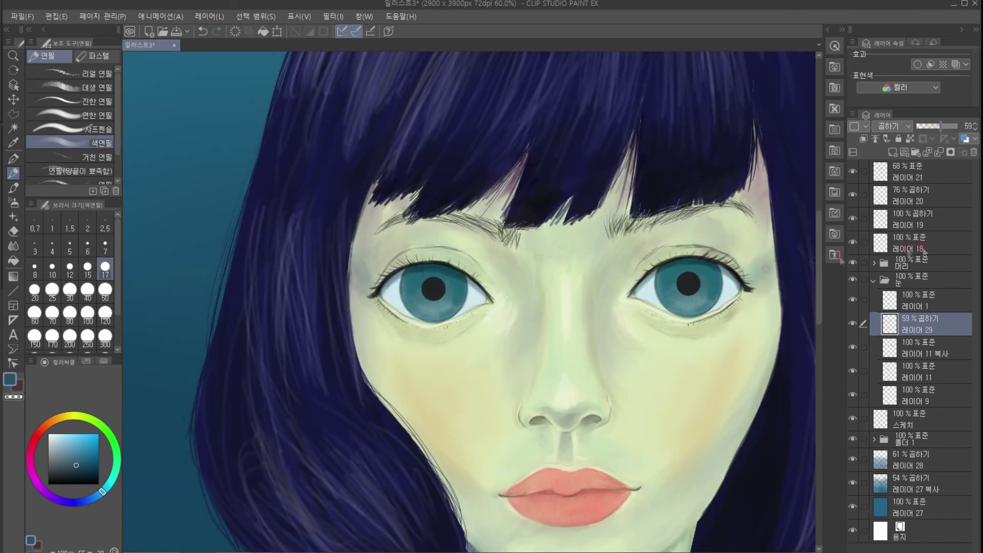
On a new layer, paint small white reflections around the pupil of the eye on the left with the colored pencil at size 7.
{"action": "key", "text": "ctrl+shift+n"}
{"action": "scroll", "coordinate": [450, 320], "scroll_direction": "up", "scroll_amount": 1}
{"action": "left_click", "coordinate": [49, 434]}
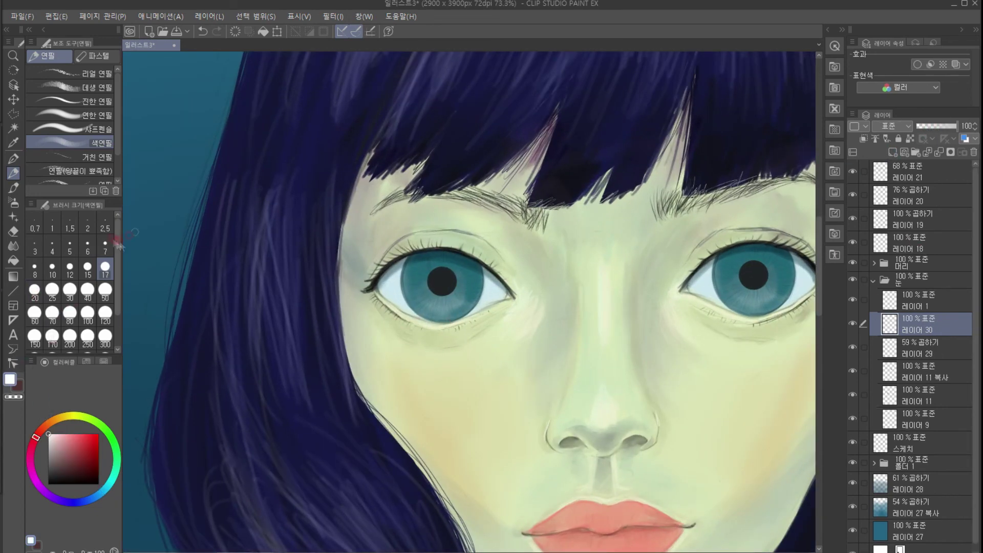
{"action": "left_click", "coordinate": [105, 247]}
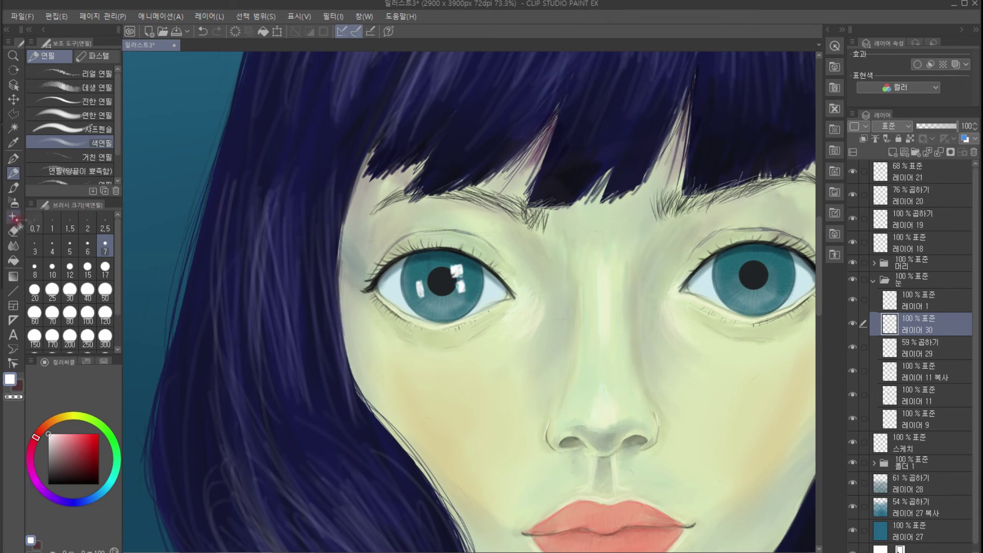
{"action": "key", "text": "e"}
Duplicate the white reflections by copy and paste, and move the copy onto the other eye's iris.
{"action": "left_click", "coordinate": [13, 99]}
{"action": "key", "text": "ctrl+c"}
{"action": "key", "text": "ctrl+v"}
{"action": "left_click_drag", "start_coordinate": [459, 279], "coordinate": [771, 273]}
{"action": "left_click_drag", "start_coordinate": [579, 290], "coordinate": [447, 283]}
{"action": "left_click_drag", "start_coordinate": [347, 264], "coordinate": [473, 266]}
{"action": "left_click_drag", "start_coordinate": [476, 277], "coordinate": [505, 300]}
Choose a near-black color and add a new Multiply layer directly above 레이어 29 in the eye folder.
{"action": "left_click", "coordinate": [911, 351]}
{"action": "left_click", "coordinate": [852, 347]}
{"action": "left_click", "coordinate": [852, 346]}
{"action": "left_click", "coordinate": [850, 371]}
{"action": "left_click", "coordinate": [850, 371]}
{"action": "left_click", "coordinate": [919, 371]}
{"action": "left_click", "coordinate": [61, 478]}
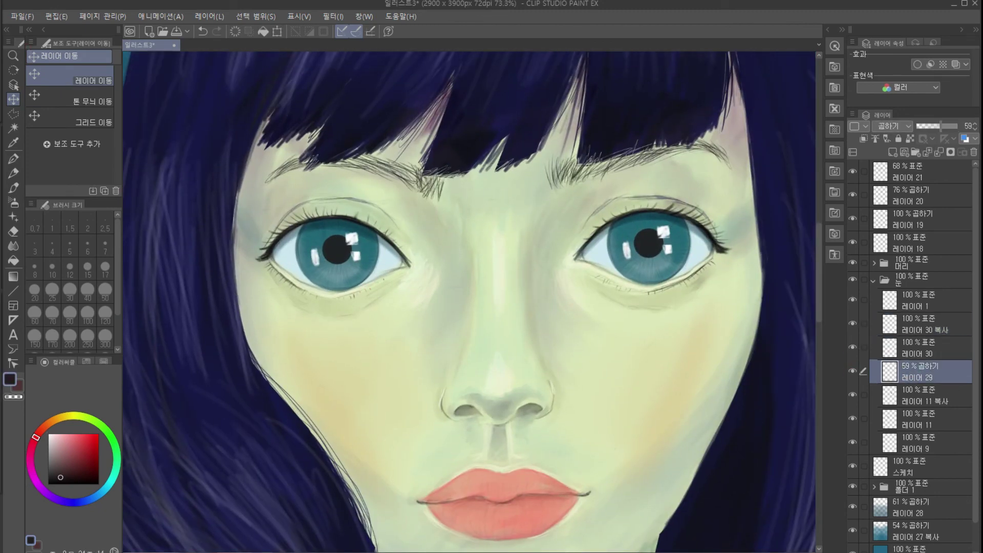
{"action": "left_click", "coordinate": [892, 152]}
{"action": "left_click", "coordinate": [892, 126]}
{"action": "left_click", "coordinate": [886, 161]}
Draw fine radial lines in both irises with the oil paint brush (유채) at size 1.5 and lower 레이어 31's opacity to 55%.
{"action": "left_click", "coordinate": [13, 173]}
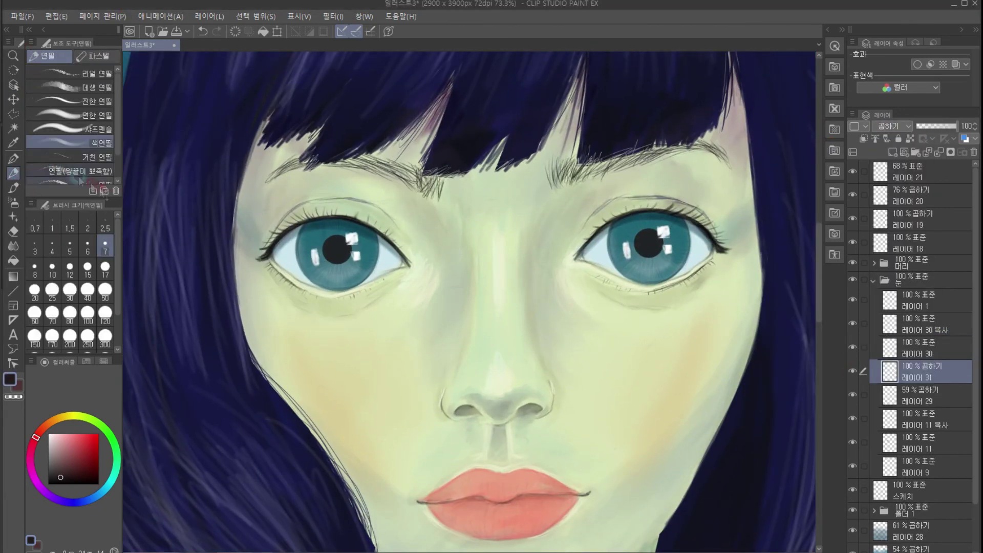
{"action": "left_click", "coordinate": [13, 188]}
{"action": "left_click", "coordinate": [70, 222]}
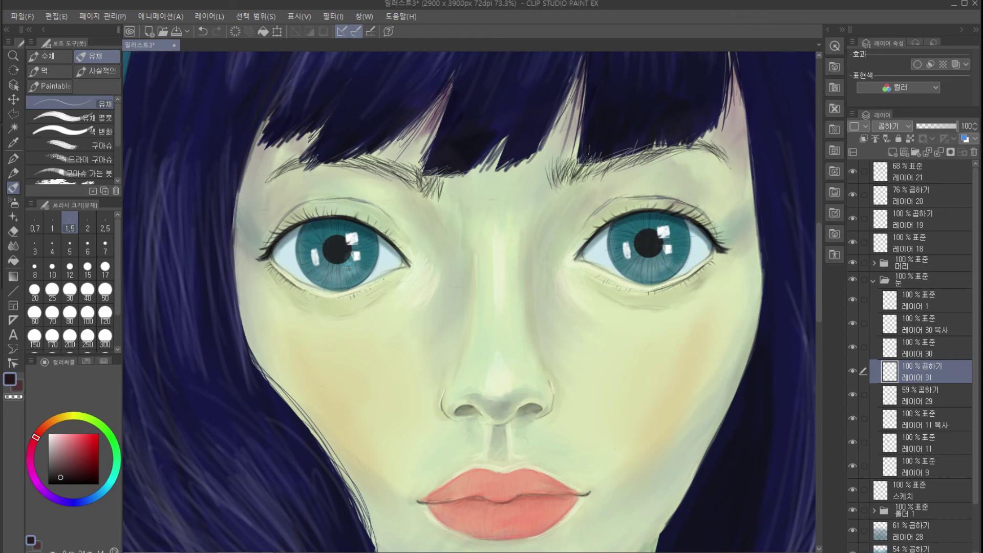
{"action": "left_click_drag", "start_coordinate": [949, 126], "coordinate": [939, 126]}
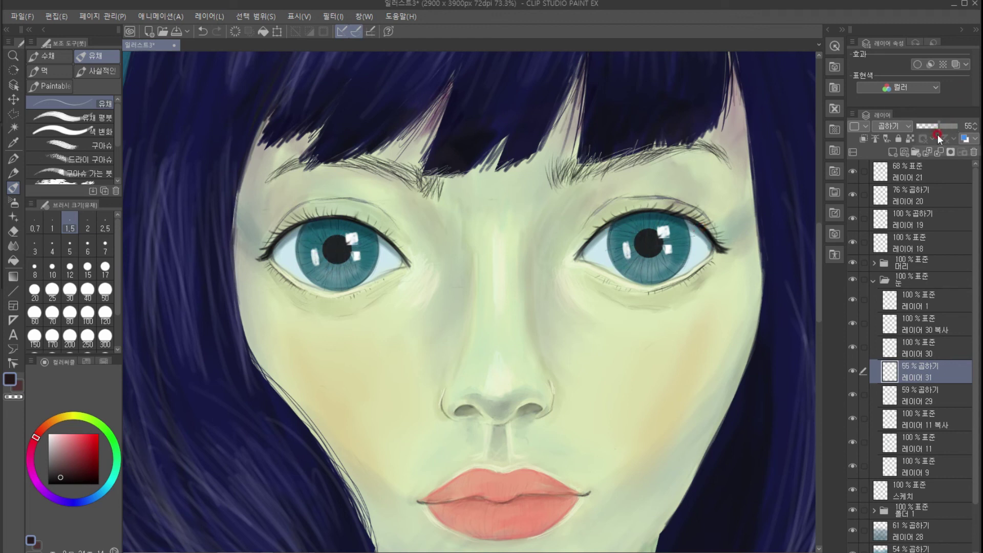
{"action": "key", "text": "e"}
{"action": "scroll", "coordinate": [695, 236], "scroll_direction": "down", "scroll_amount": 3}
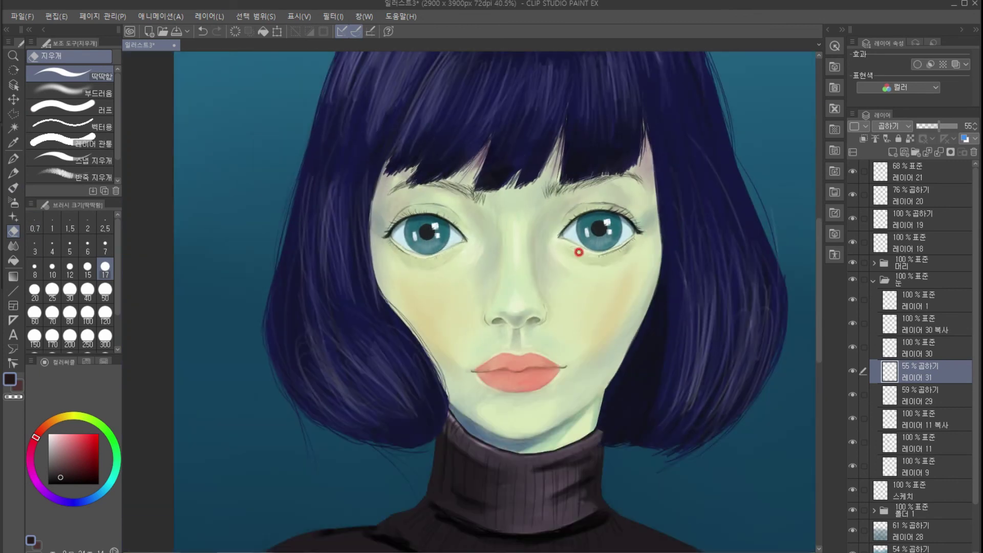
{"action": "scroll", "coordinate": [578, 251], "scroll_direction": "up", "scroll_amount": 4}
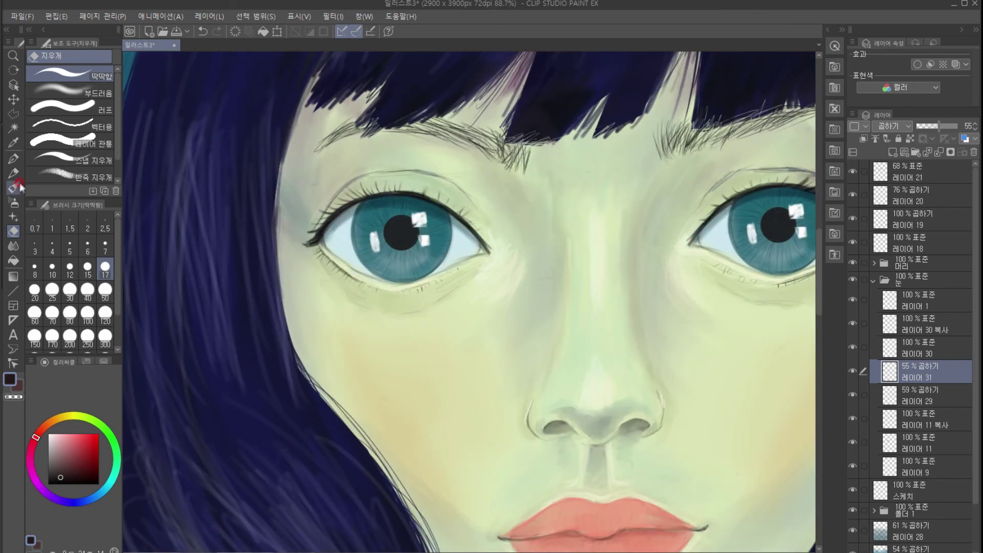
Shade the rims of both irises on 레이어 31 with the Paintable Skin Pores brush at size 15.
{"action": "left_click", "coordinate": [18, 185]}
{"action": "left_click", "coordinate": [88, 266]}
{"action": "mouse_move", "coordinate": [379, 220]}
{"action": "left_mouse_down"}
{"action": "mouse_move", "coordinate": [440, 224]}
{"action": "mouse_move", "coordinate": [382, 234]}
{"action": "left_mouse_up"}
{"action": "mouse_move", "coordinate": [765, 200]}
{"action": "left_mouse_down"}
{"action": "mouse_move", "coordinate": [747, 213]}
{"action": "mouse_move", "coordinate": [773, 210]}
{"action": "mouse_move", "coordinate": [696, 240]}
{"action": "mouse_move", "coordinate": [727, 223]}
{"action": "mouse_move", "coordinate": [719, 300]}
{"action": "left_mouse_up"}
{"action": "mouse_move", "coordinate": [287, 254]}
{"action": "left_mouse_down"}
{"action": "mouse_move", "coordinate": [351, 296]}
{"action": "mouse_move", "coordinate": [366, 284]}
{"action": "left_mouse_up"}
{"action": "left_click_drag", "start_coordinate": [660, 258], "coordinate": [682, 293]}
Add a new layer above 레이어 31 and paint soft pale pink tints along the lower part of both irises.
{"action": "left_click", "coordinate": [892, 153]}
{"action": "left_click", "coordinate": [59, 435]}
{"action": "left_click_drag", "start_coordinate": [293, 290], "coordinate": [344, 302]}
{"action": "left_click_drag", "start_coordinate": [284, 264], "coordinate": [287, 287]}
{"action": "left_click_drag", "start_coordinate": [661, 252], "coordinate": [666, 278]}
{"action": "left_click_drag", "start_coordinate": [745, 259], "coordinate": [737, 280]}
{"action": "left_click_drag", "start_coordinate": [367, 265], "coordinate": [360, 287]}
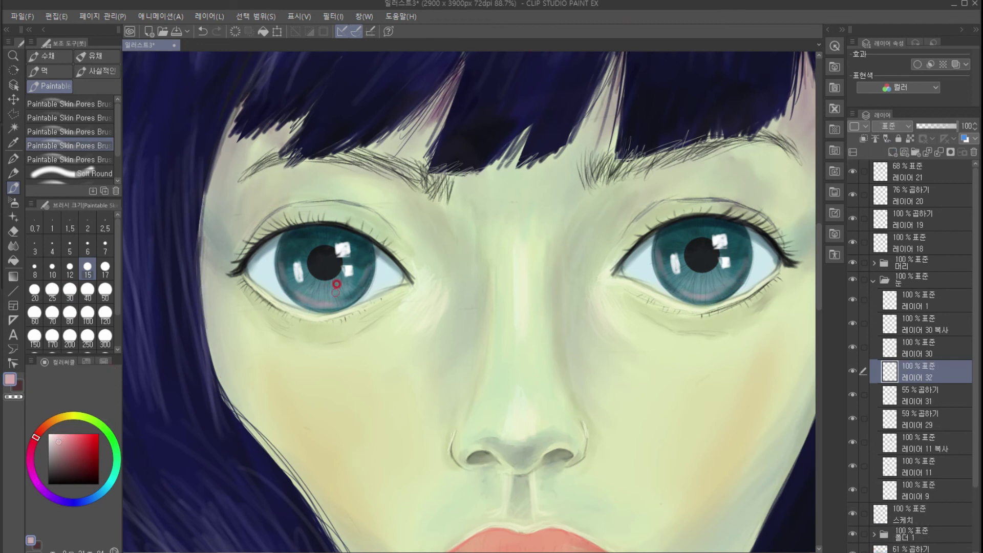
{"action": "scroll", "coordinate": [535, 184], "scroll_direction": "down", "scroll_amount": 4}
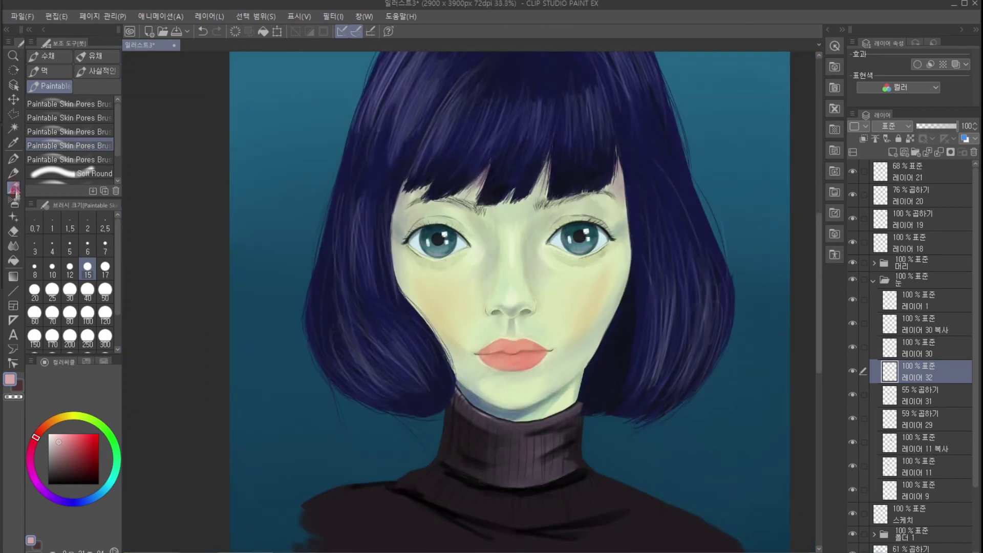
{"action": "left_click", "coordinate": [13, 246]}
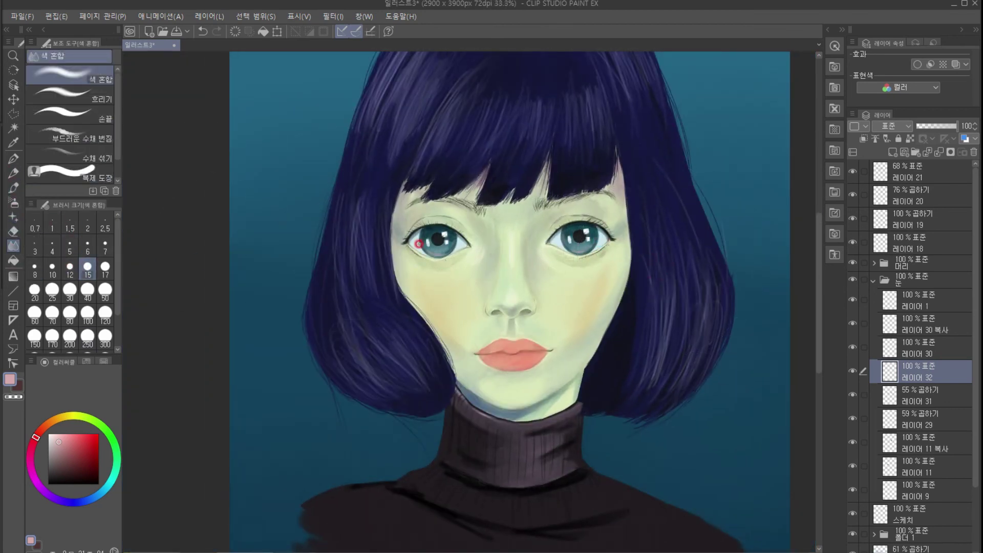
{"action": "left_click_drag", "start_coordinate": [555, 290], "coordinate": [529, 392]}
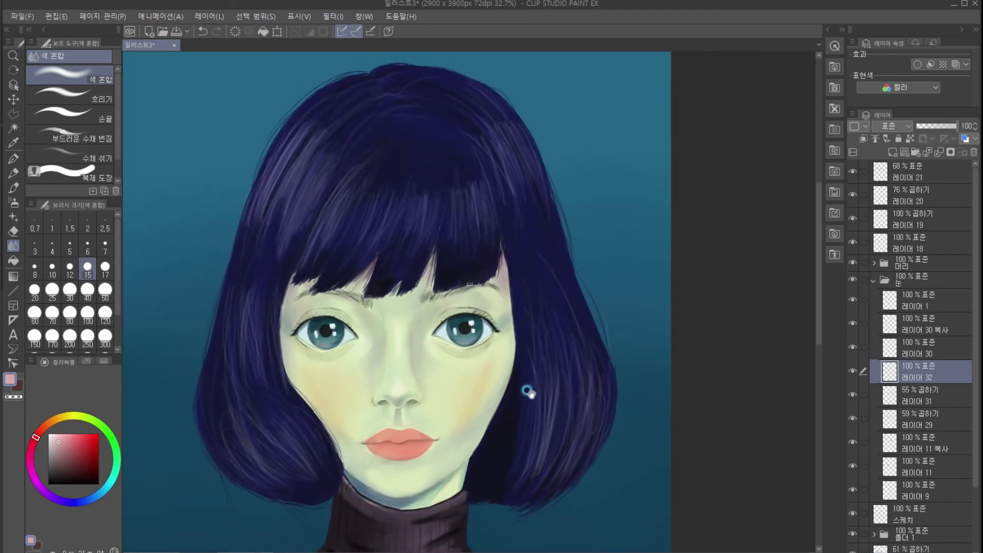
Collapse the eye folder (눈) and add a new layer directly above the sketch layer (스케치).
{"action": "left_click", "coordinate": [874, 280]}
{"action": "left_click_drag", "start_coordinate": [406, 324], "coordinate": [372, 271]}
{"action": "left_click", "coordinate": [881, 450]}
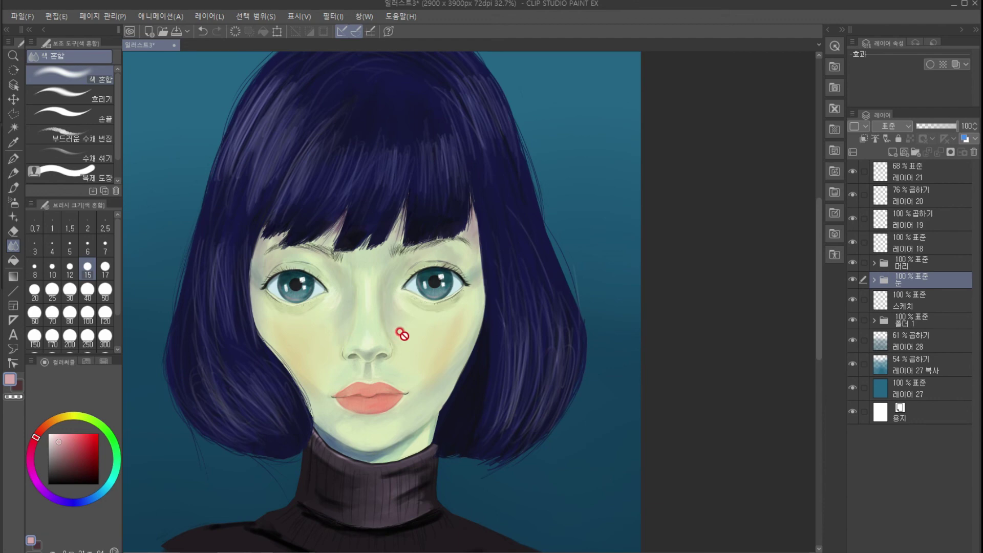
{"action": "scroll", "coordinate": [317, 286], "scroll_direction": "up", "scroll_amount": 2}
{"action": "left_click", "coordinate": [897, 302]}
{"action": "key", "text": "ctrl+shift+n"}
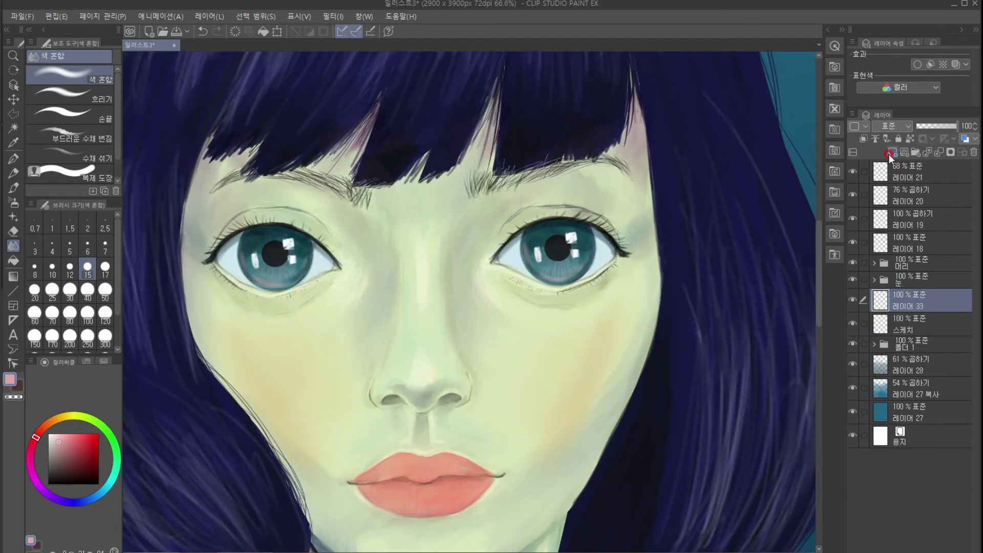
Paint both eyebrows over the sketched hairs in near-black with the Paintable Skin Pores brush at size 15.
{"action": "key", "text": "b"}
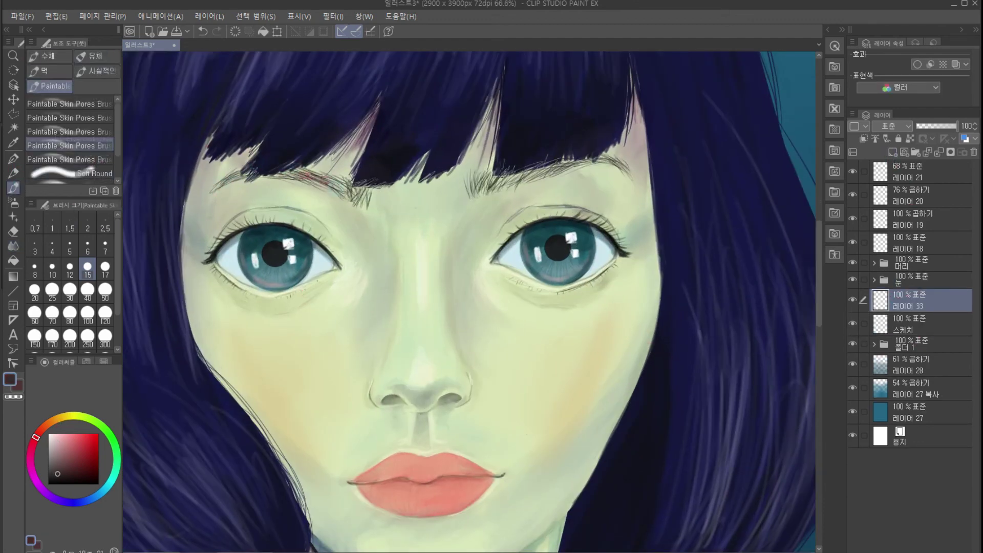
{"action": "left_click_drag", "start_coordinate": [292, 175], "coordinate": [220, 184]}
{"action": "left_click_drag", "start_coordinate": [576, 164], "coordinate": [481, 187]}
{"action": "mouse_move", "coordinate": [623, 163]}
{"action": "left_mouse_down"}
{"action": "mouse_move", "coordinate": [478, 184]}
{"action": "mouse_move", "coordinate": [559, 158]}
{"action": "left_mouse_up"}
{"action": "mouse_move", "coordinate": [271, 170]}
{"action": "left_mouse_down"}
{"action": "mouse_move", "coordinate": [340, 177]}
{"action": "mouse_move", "coordinate": [358, 194]}
{"action": "left_mouse_up"}
{"action": "left_click_drag", "start_coordinate": [512, 177], "coordinate": [586, 157]}
{"action": "key", "text": "j"}
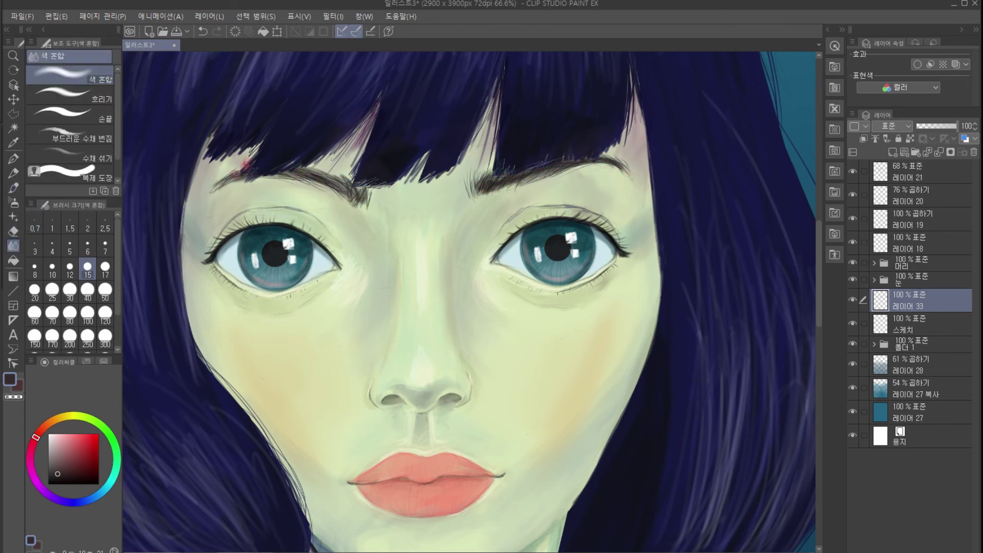
{"action": "scroll", "coordinate": [483, 208], "scroll_direction": "down", "scroll_amount": 2}
{"action": "left_click_drag", "start_coordinate": [507, 215], "coordinate": [390, 319]}
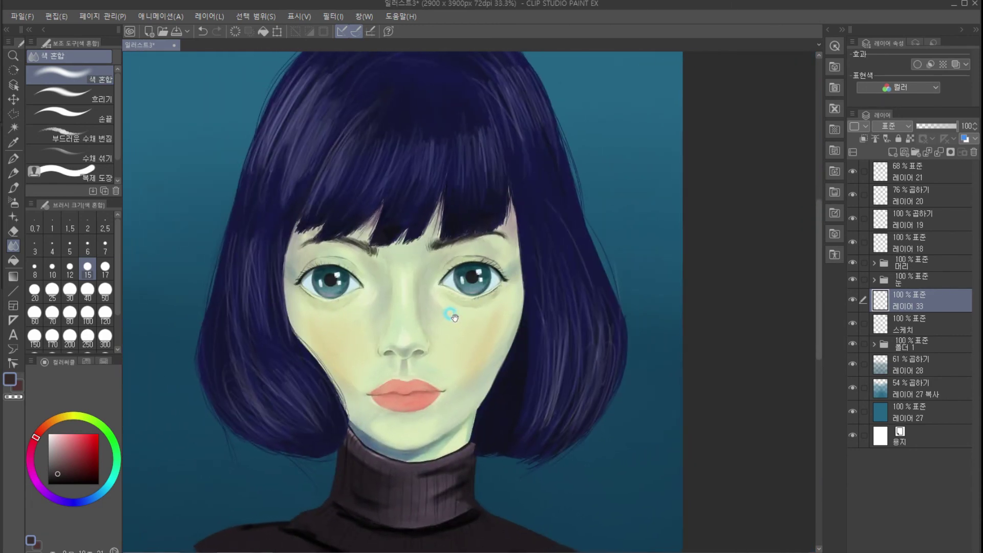